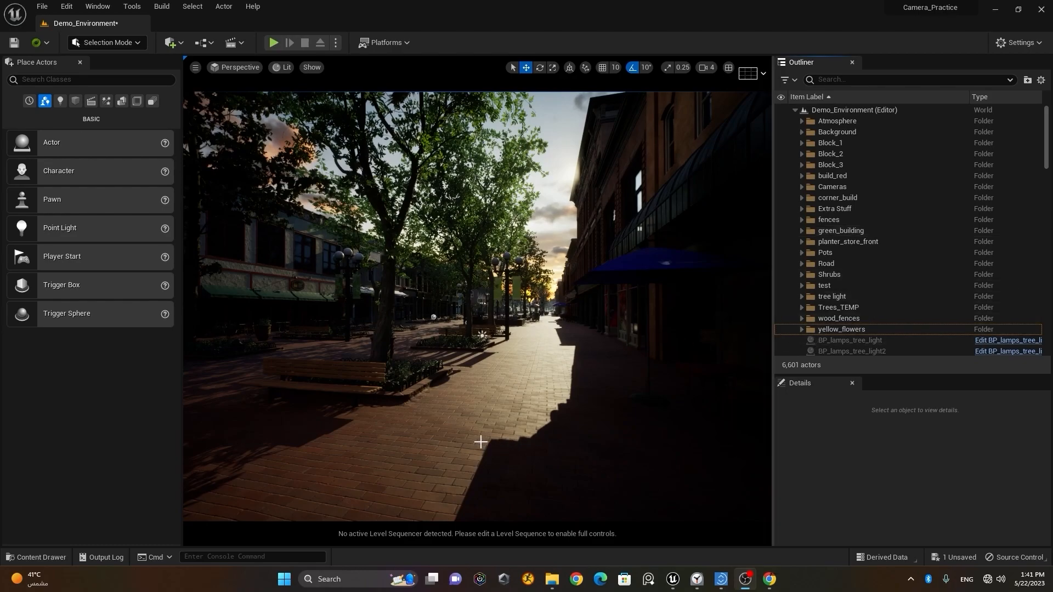
Add a Camera Rig Rail to the scene on the brick pavement beside the street corner.
right_click_drag(371, 409, 461, 436)
right_click_drag(371, 409, 274, 403)
right_click_drag(581, 333, 177, 416)
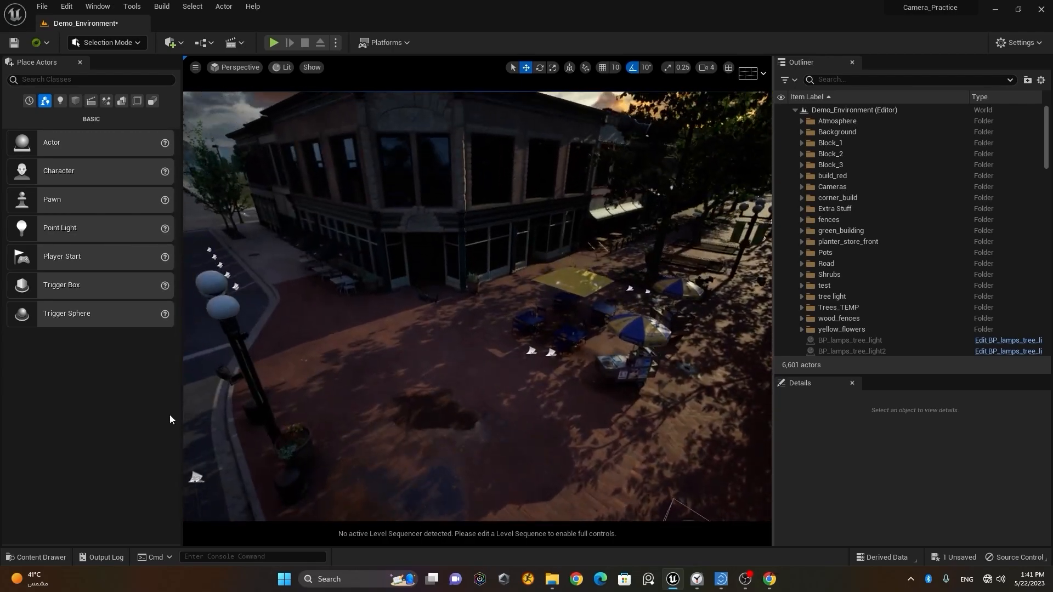
right_click_drag(285, 371, 317, 403)
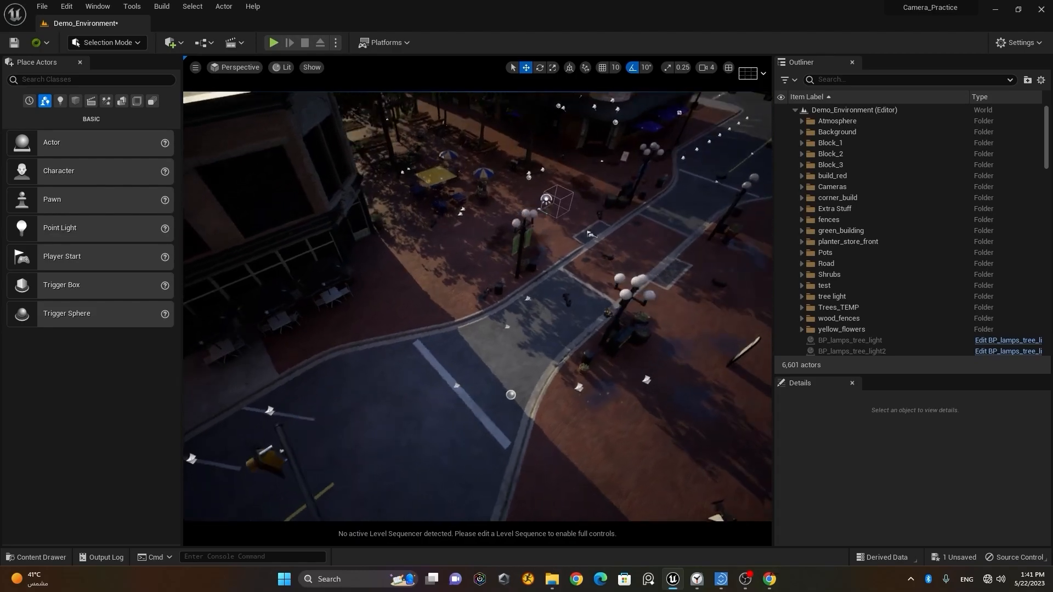
right_click_drag(605, 270, 605, 271)
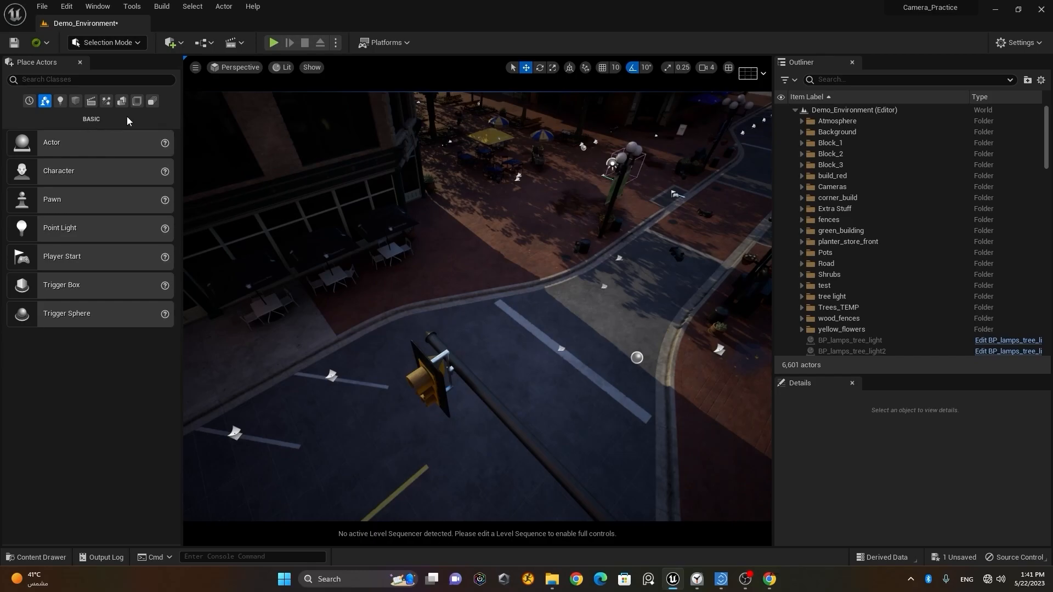
left_click(91, 101)
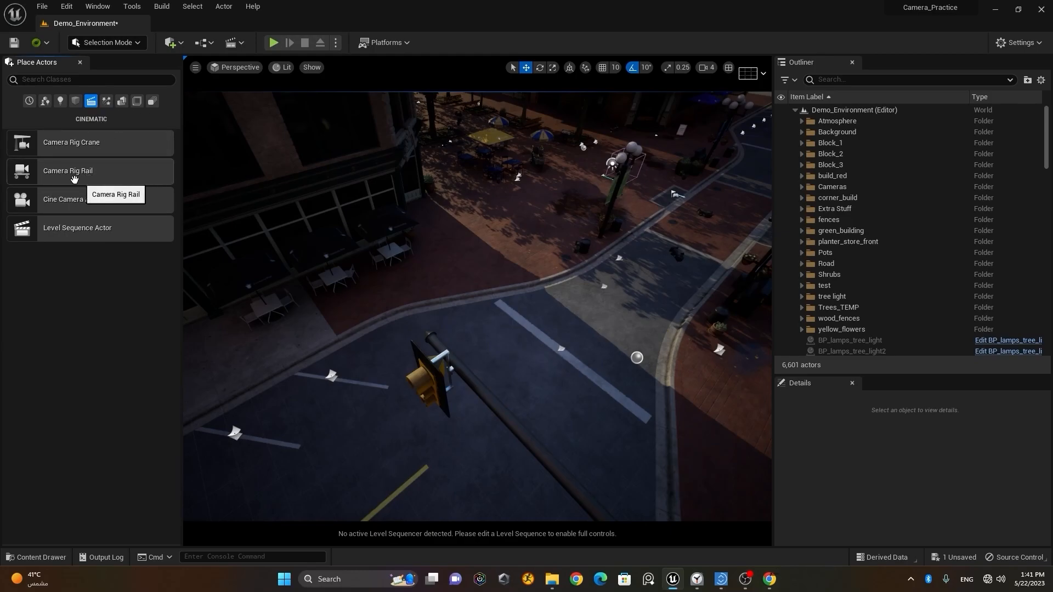
left_click_drag(75, 179, 490, 343)
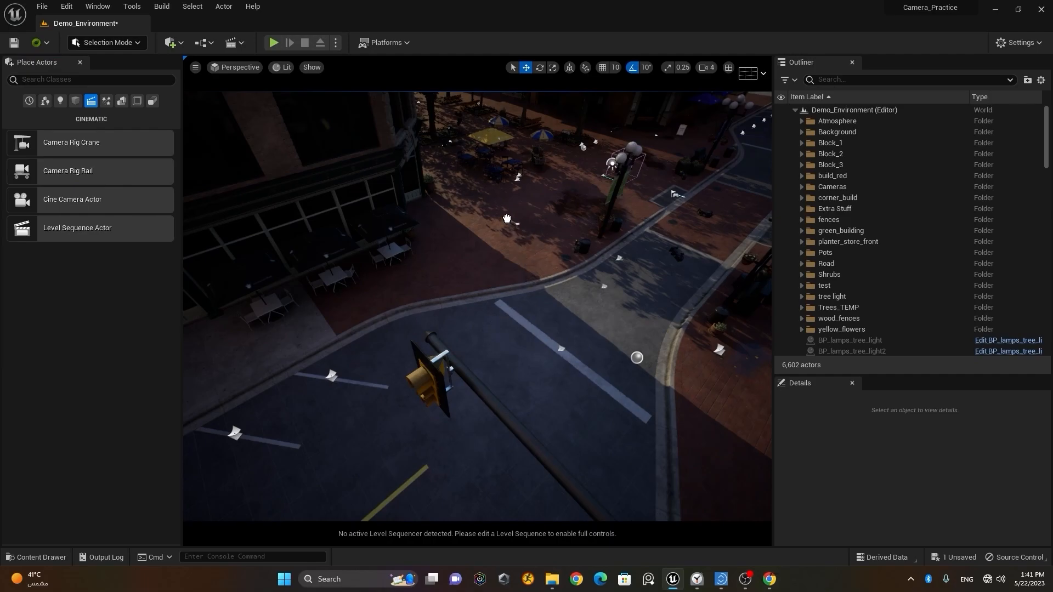
left_click_drag(519, 235, 519, 234)
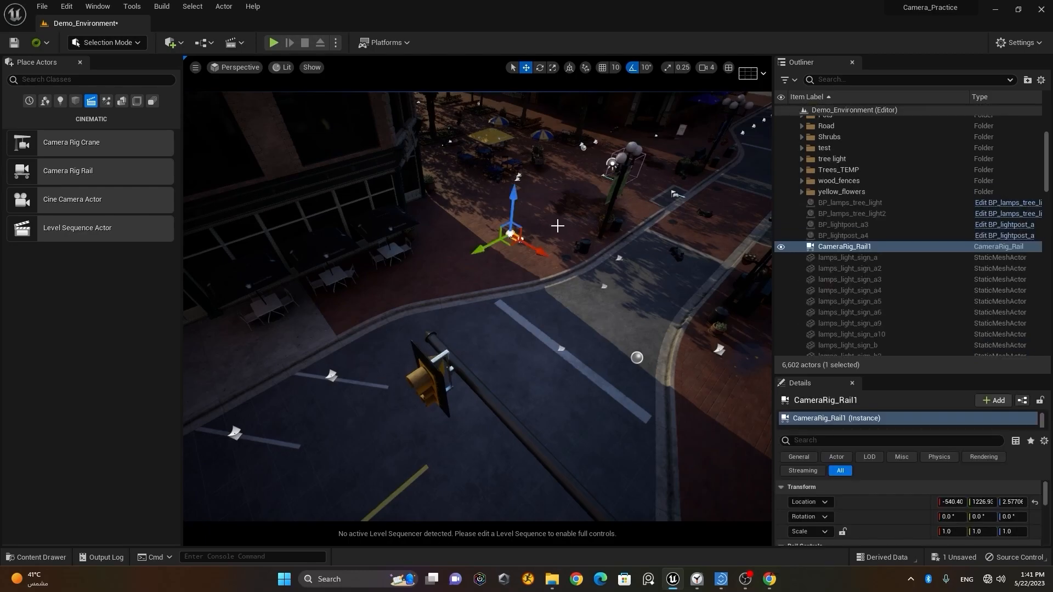
key("f")
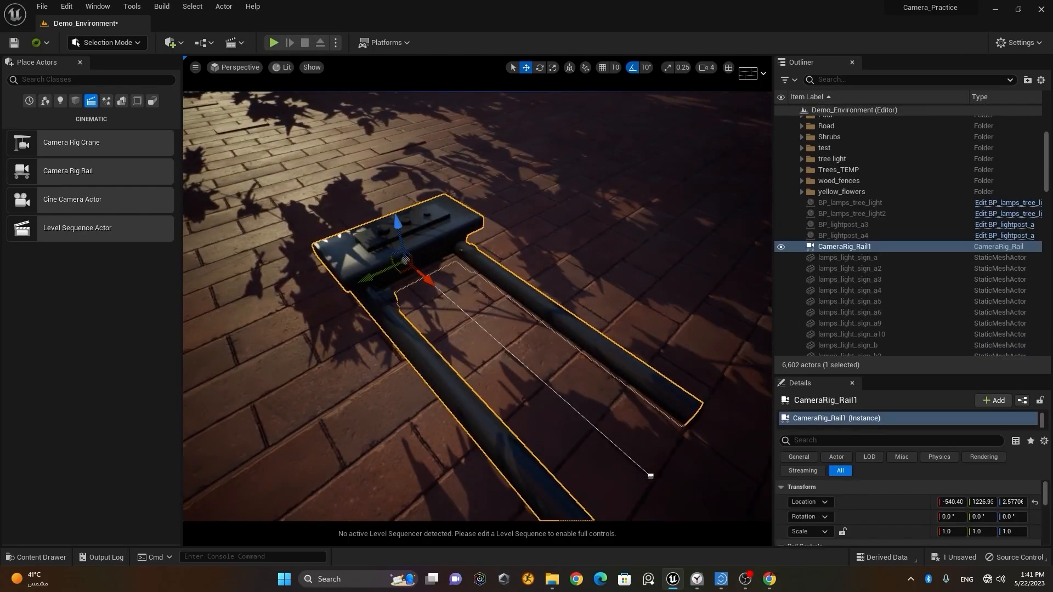
Move the camera rail along its X axis to about -1424, near the potted plant by the storefront.
scroll(557, 225, "down", 3)
scroll(477, 307, "down", 5)
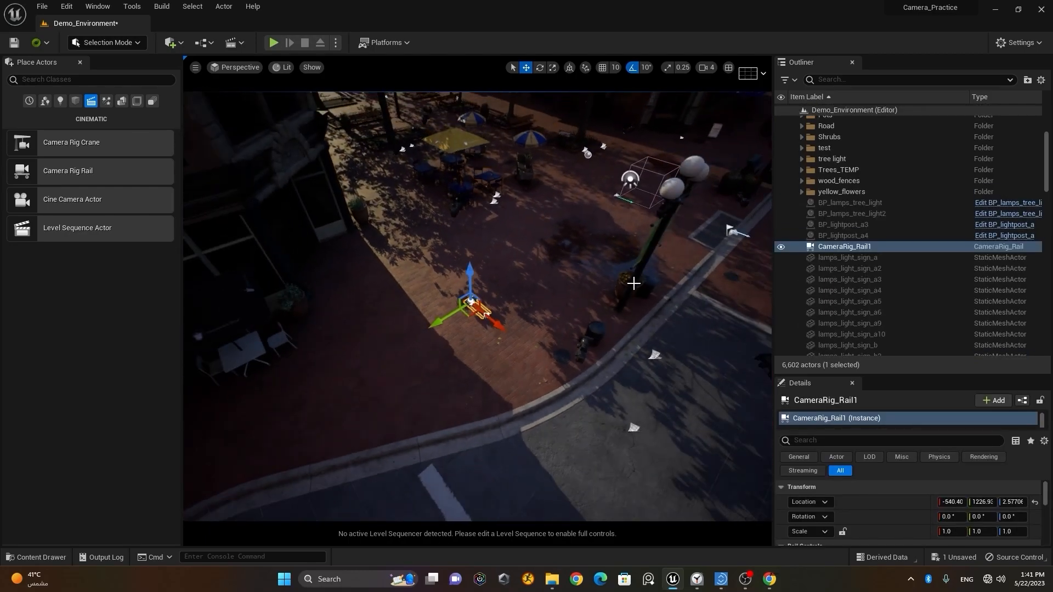
left_click_drag(477, 307, 324, 310, "alt")
left_click_drag(708, 324, 587, 342, "alt")
left_click_drag(406, 321, 625, 317)
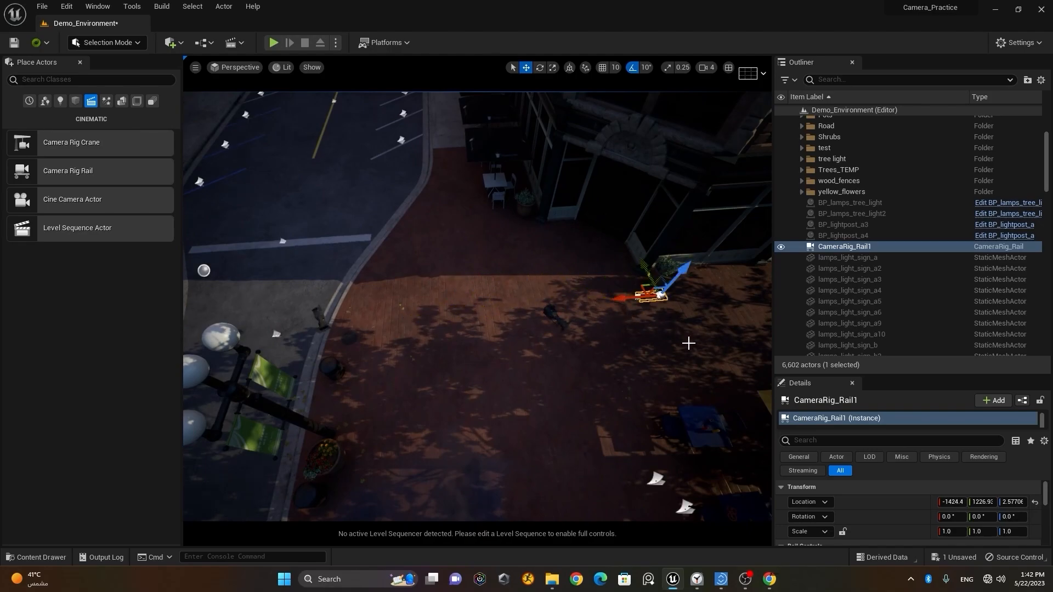
Move the camera rail along its Y axis to about 978, away from the storefront.
scroll(665, 301, "up", 5)
middle_click_drag(665, 301, 664, 285)
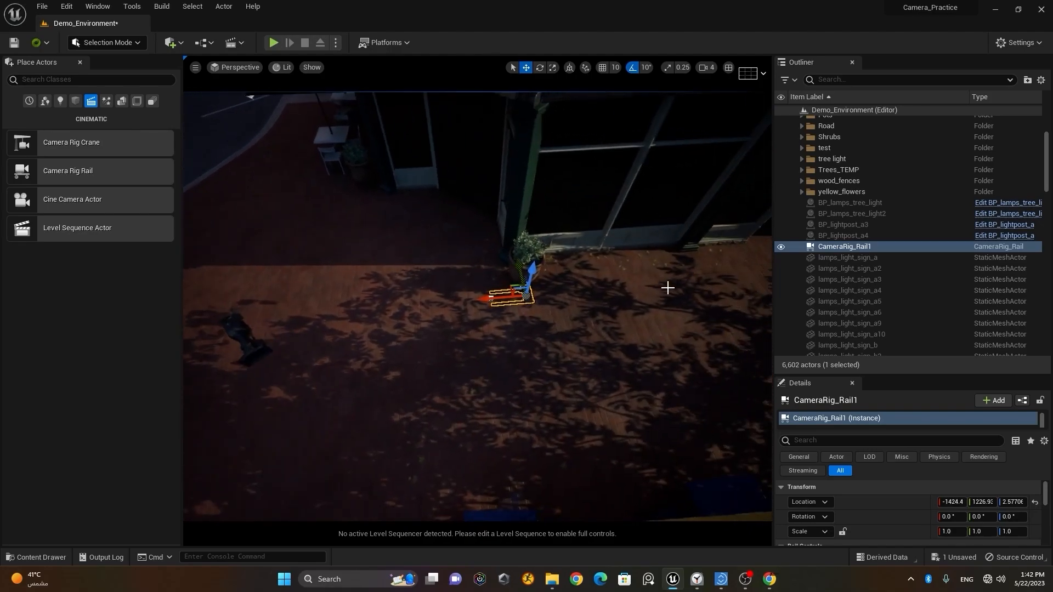
left_click_drag(417, 307, 500, 315, "alt")
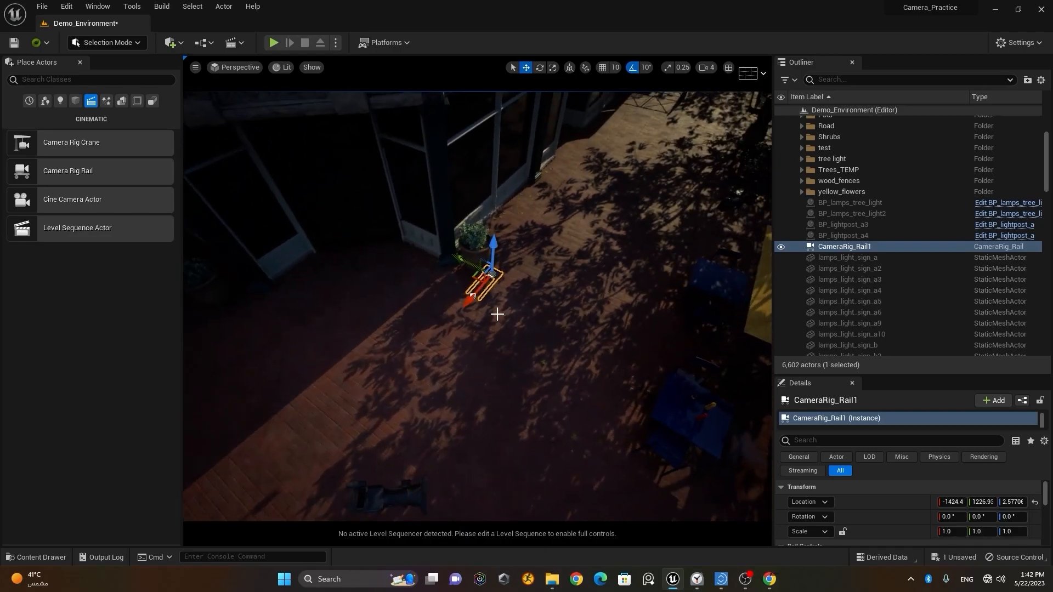
left_click_drag(606, 323, 680, 335, "alt")
key("g")
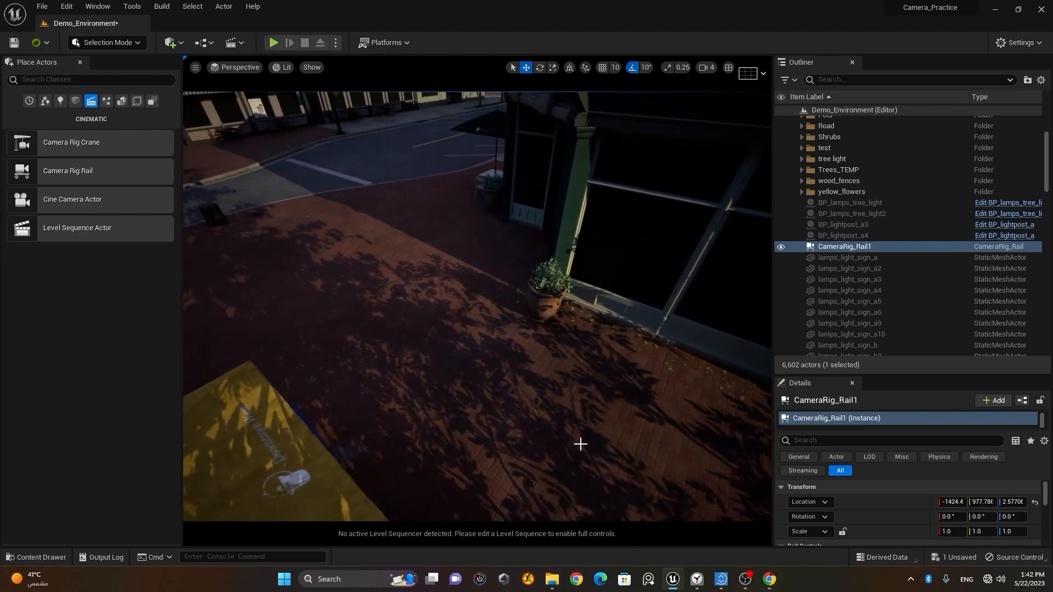
key("g")
Shift the camera rail further from the potted plant along Y, to about 918.
left_click_drag(446, 466, 454, 460, "alt")
scroll(561, 469, "up", 4)
right_click_drag(561, 469, 589, 501)
mouse_move(583, 440)
right_mouse_down()
mouse_move(565, 431)
mouse_move(575, 441)
right_mouse_up()
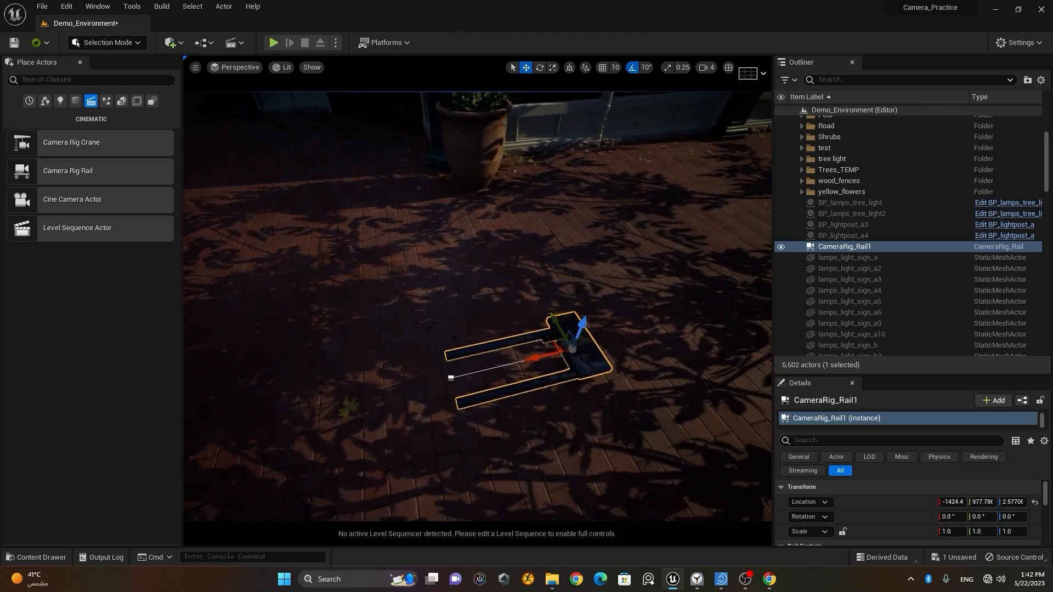
scroll(638, 411, "down", 6)
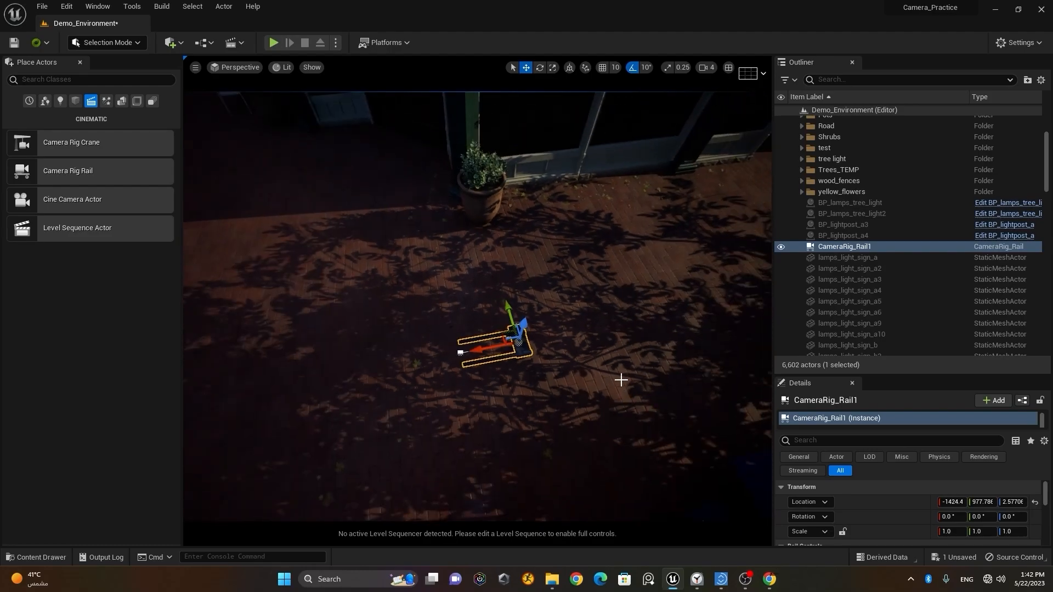
left_click_drag(503, 310, 511, 342)
right_click_drag(567, 454, 606, 439)
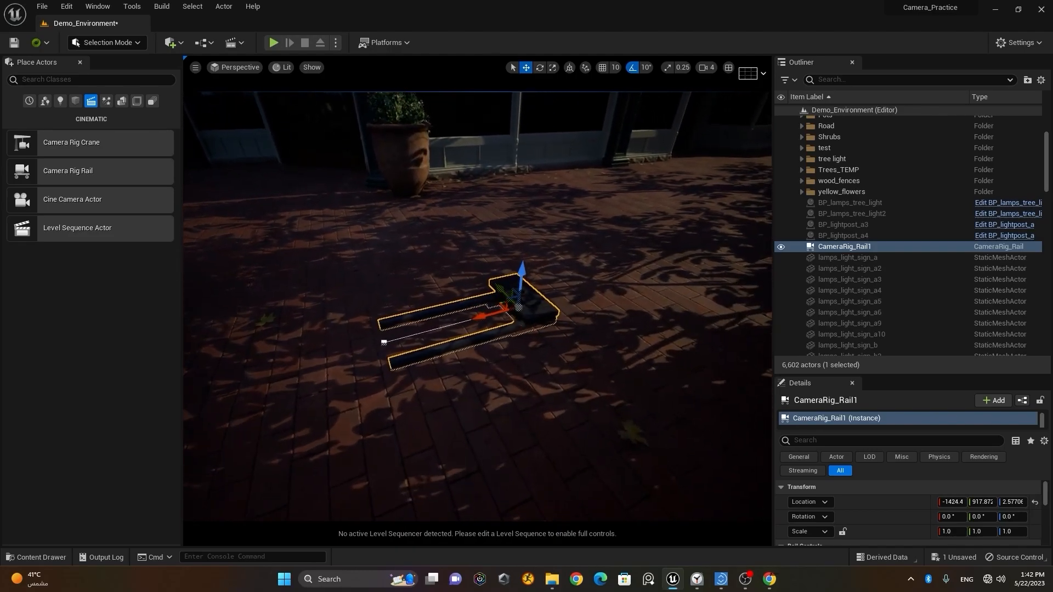
Look at the camera dolly reference photo in Chrome, return to Unreal Editor and examine the rail's shape up close.
left_click(770, 580)
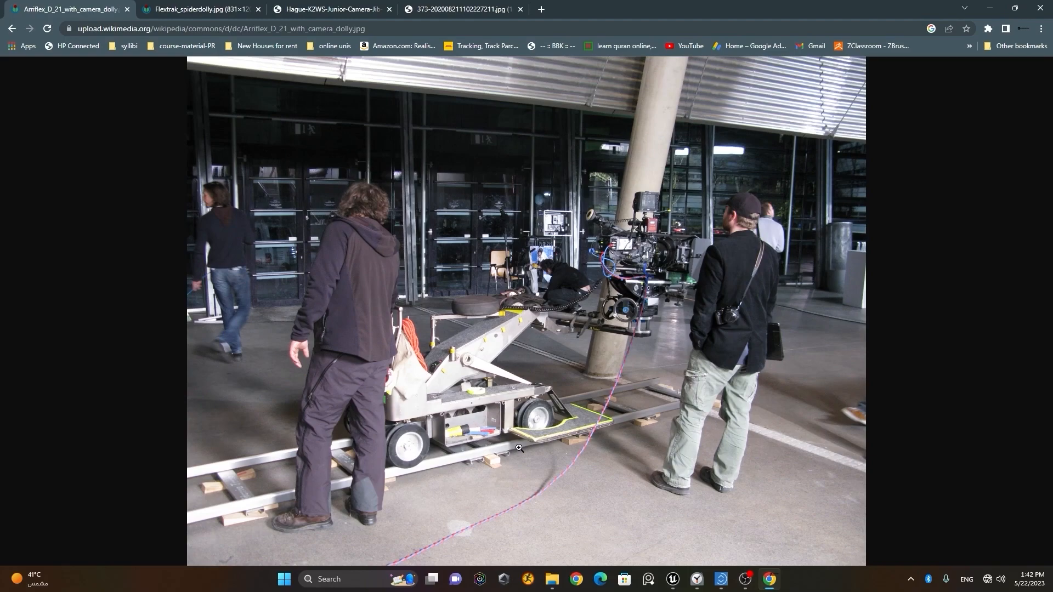
left_click(673, 580)
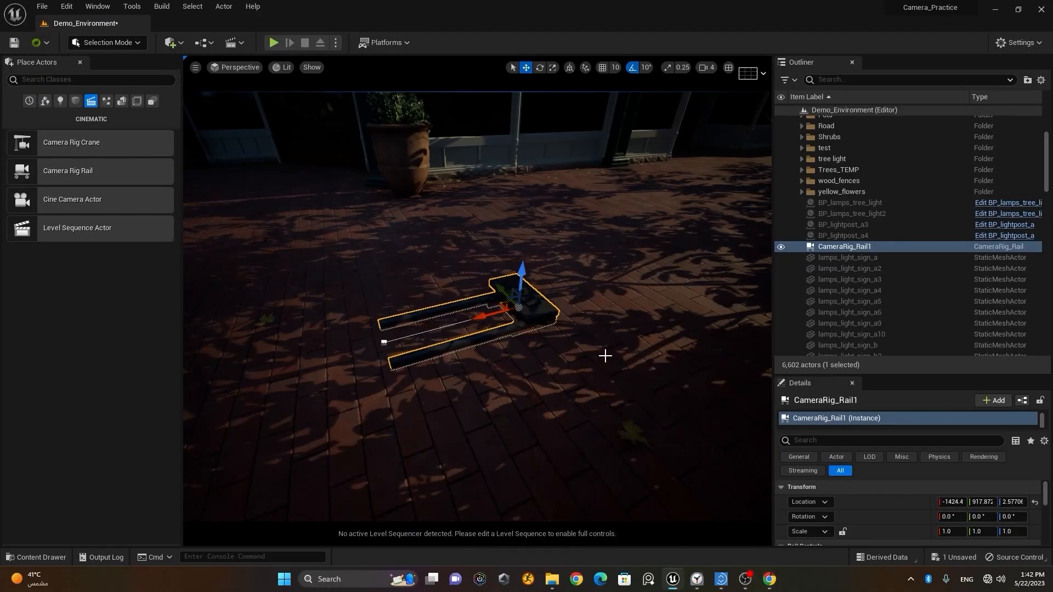
scroll(490, 331, "up", 4)
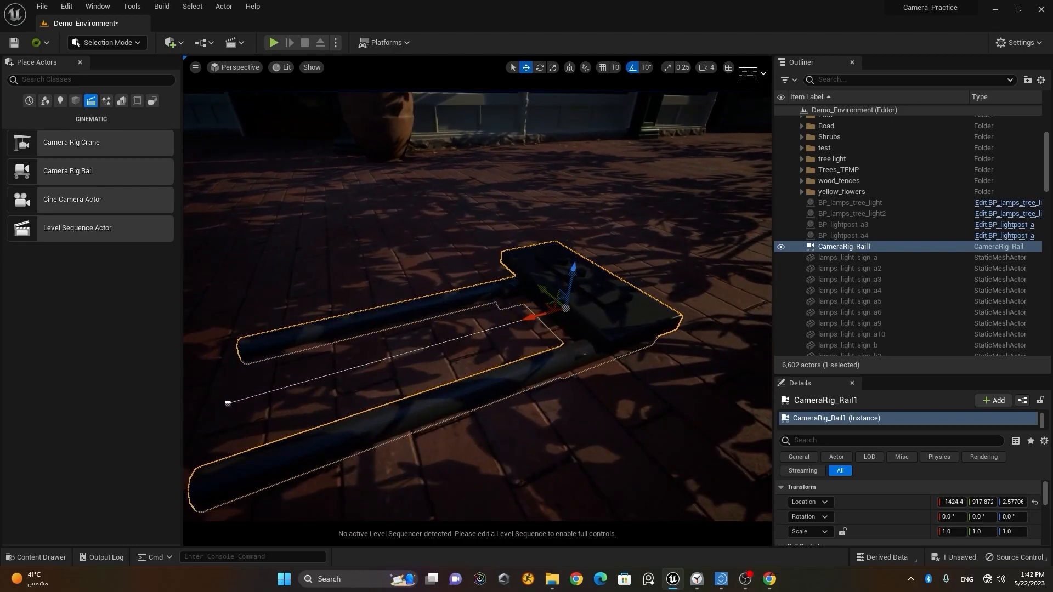
scroll(504, 271, "down", 1)
right_click_drag(553, 357, 483, 359)
left_click_drag(483, 359, 573, 389, "alt")
scroll(477, 307, "down", 5)
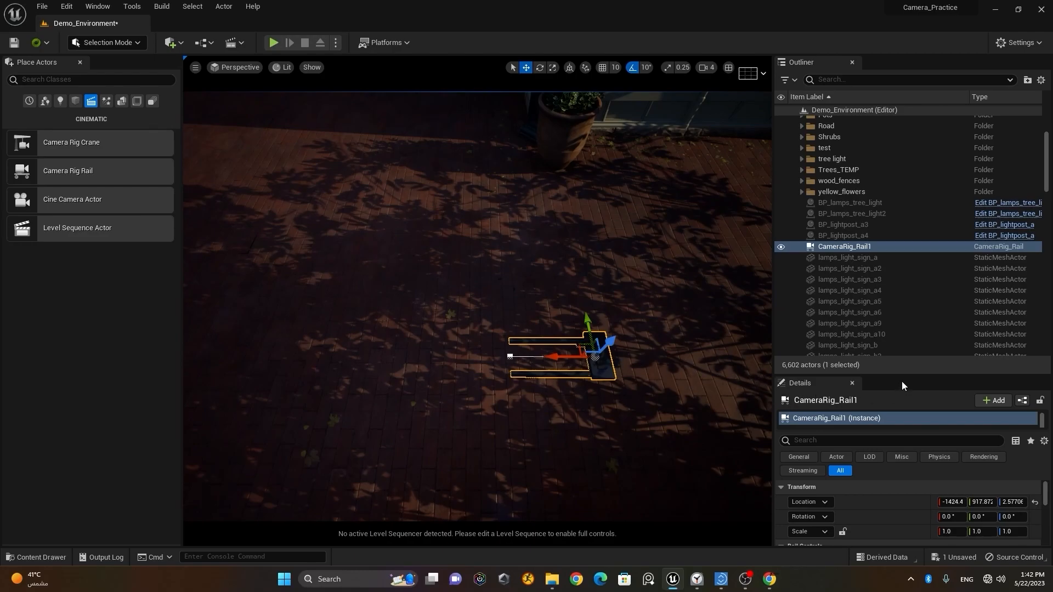
Enlarge the rail's details area and set Current Position on Rail to 0.56.
left_click_drag(903, 374, 883, 220)
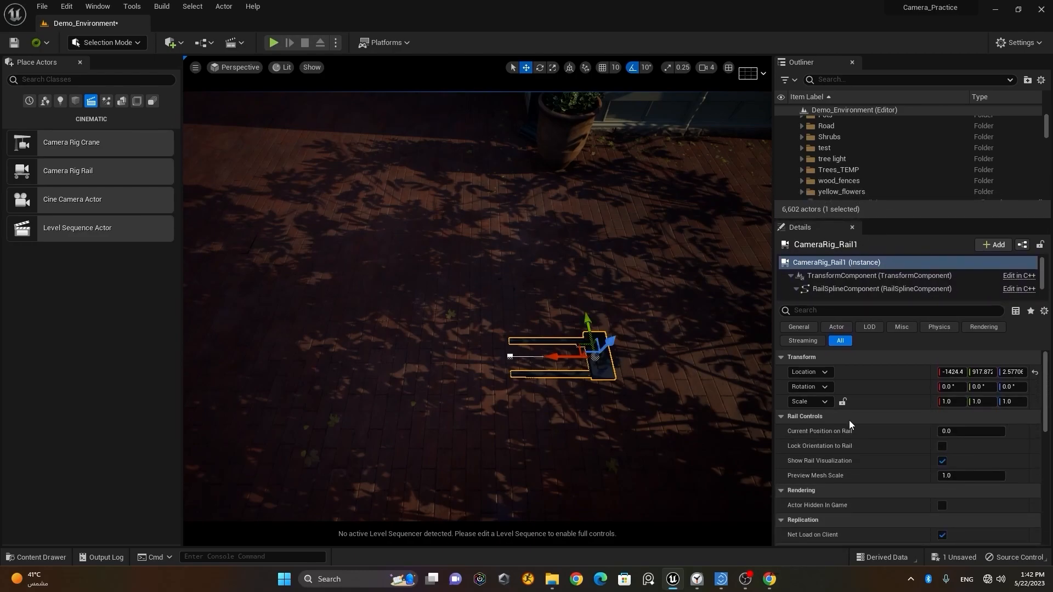
scroll(829, 404, "down", 2)
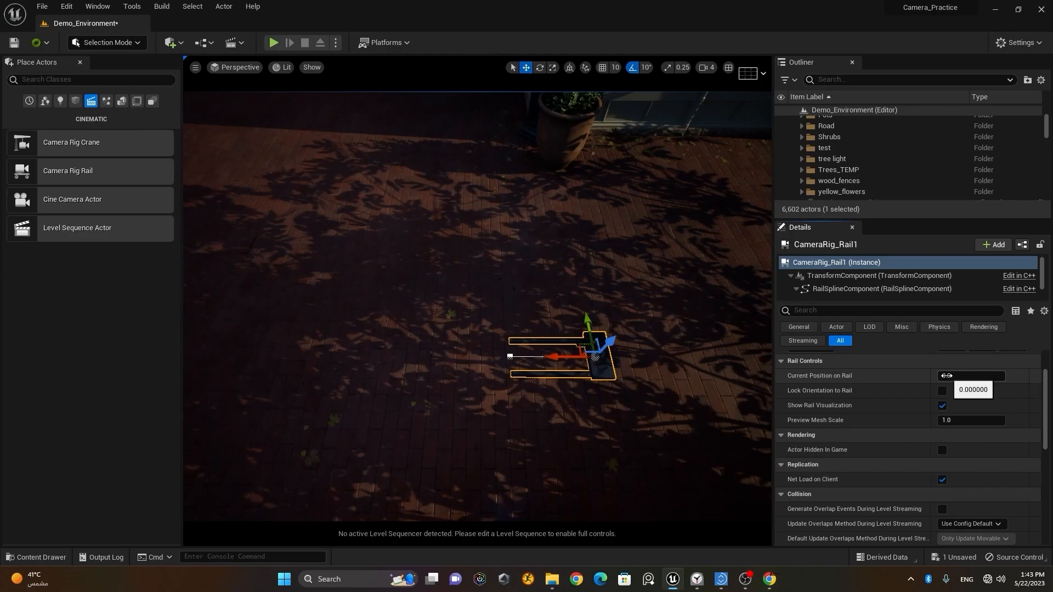
left_click_drag(946, 375, 978, 376)
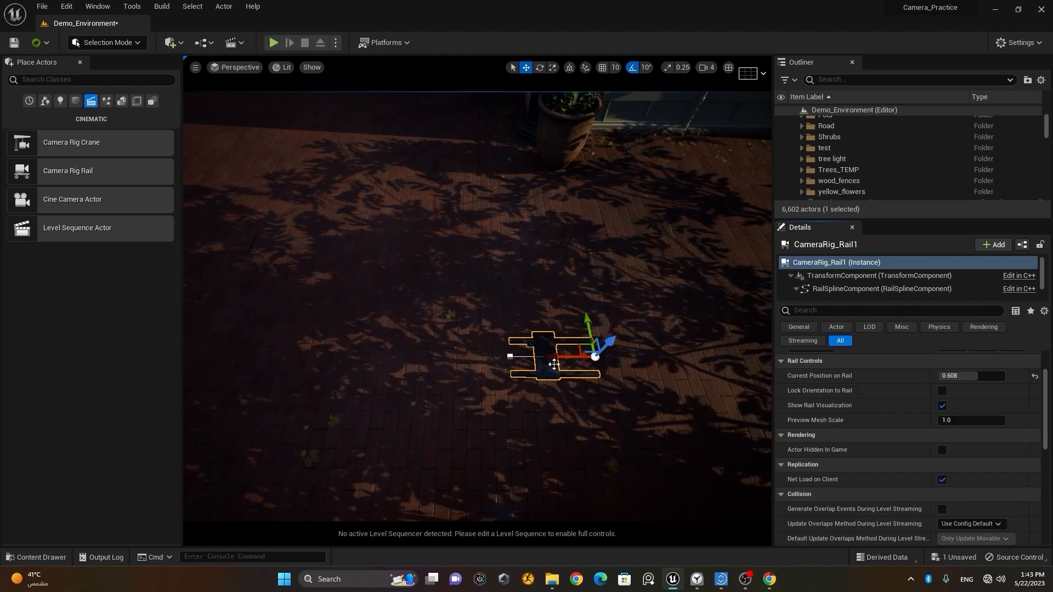
mouse_move(966, 377)
left_mouse_down()
mouse_move(939, 376)
mouse_move(1005, 376)
mouse_move(944, 376)
mouse_move(975, 376)
left_mouse_up()
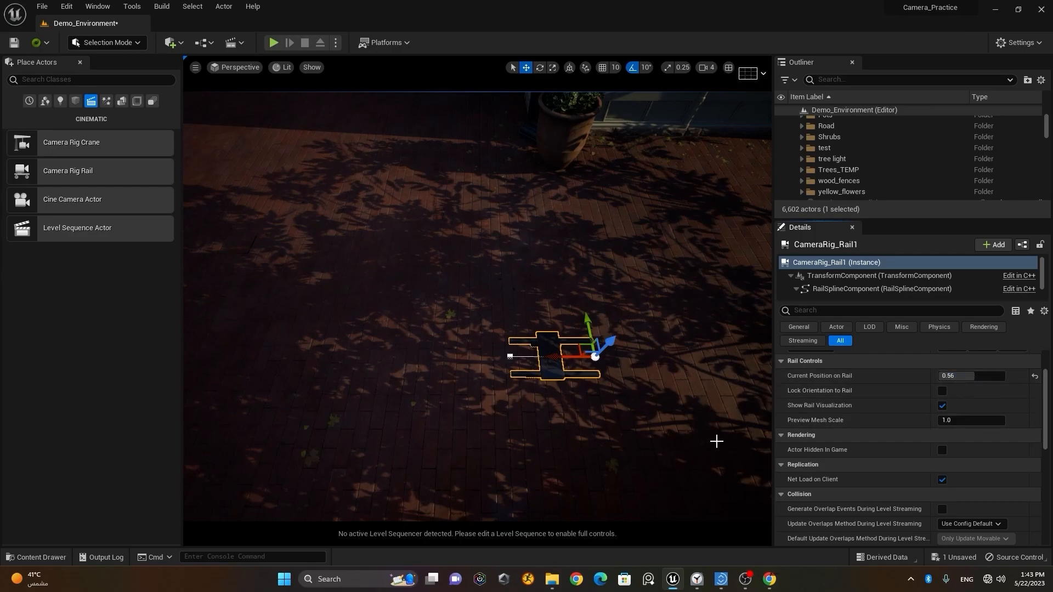
Lengthen the rail by moving its start spline point outward along the X axis.
scroll(628, 441, "up", 5)
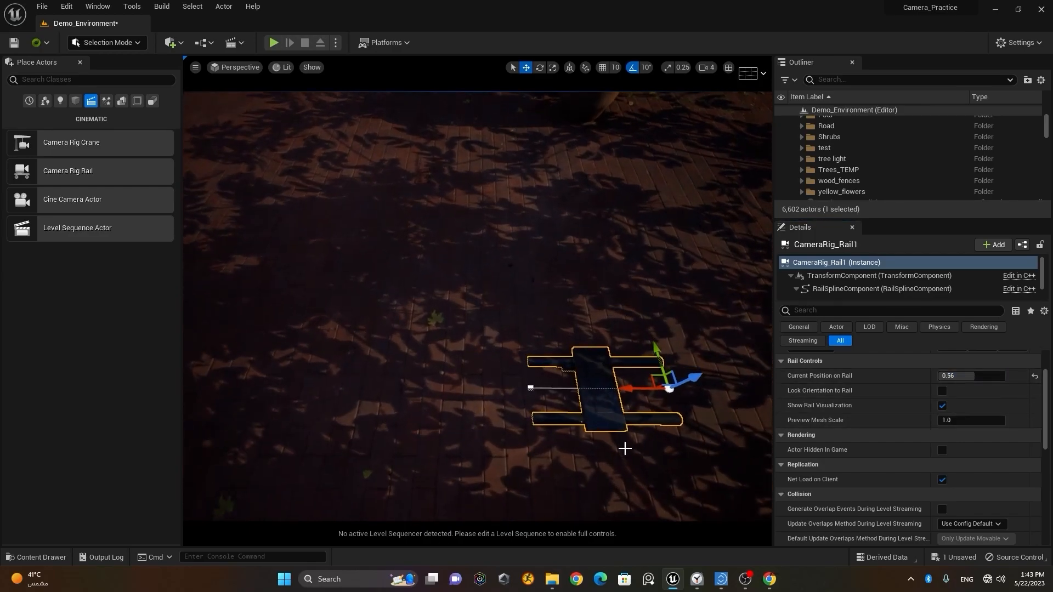
middle_click_drag(617, 470, 697, 470)
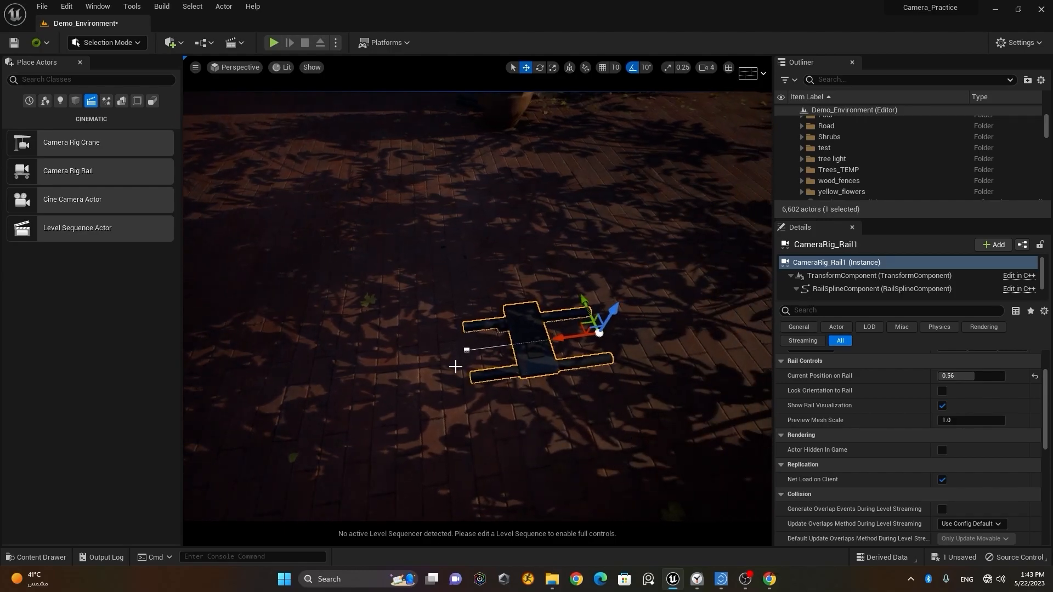
scroll(457, 364, "up", 2)
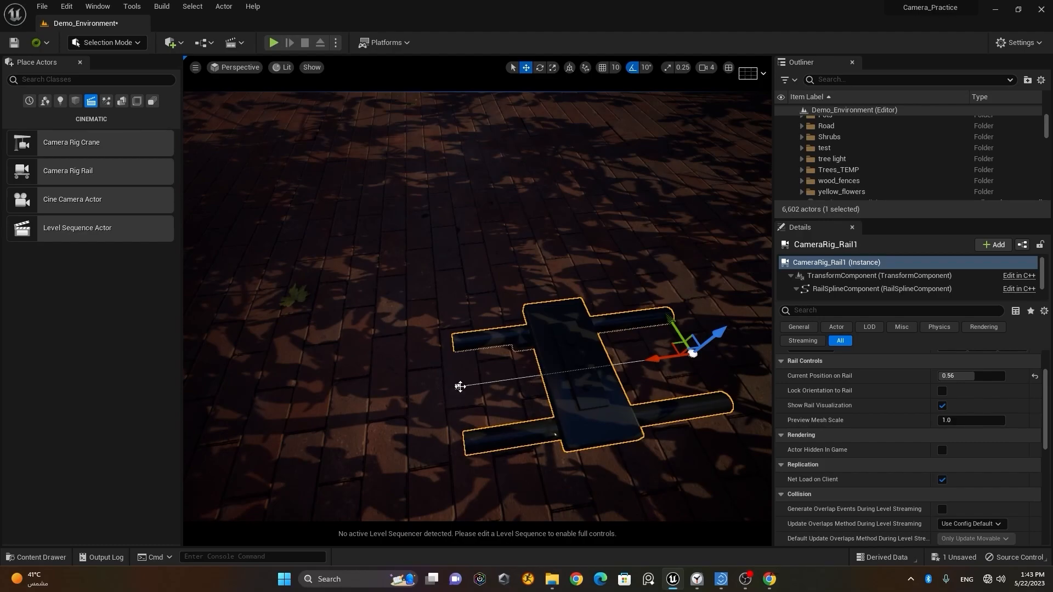
left_click(457, 387)
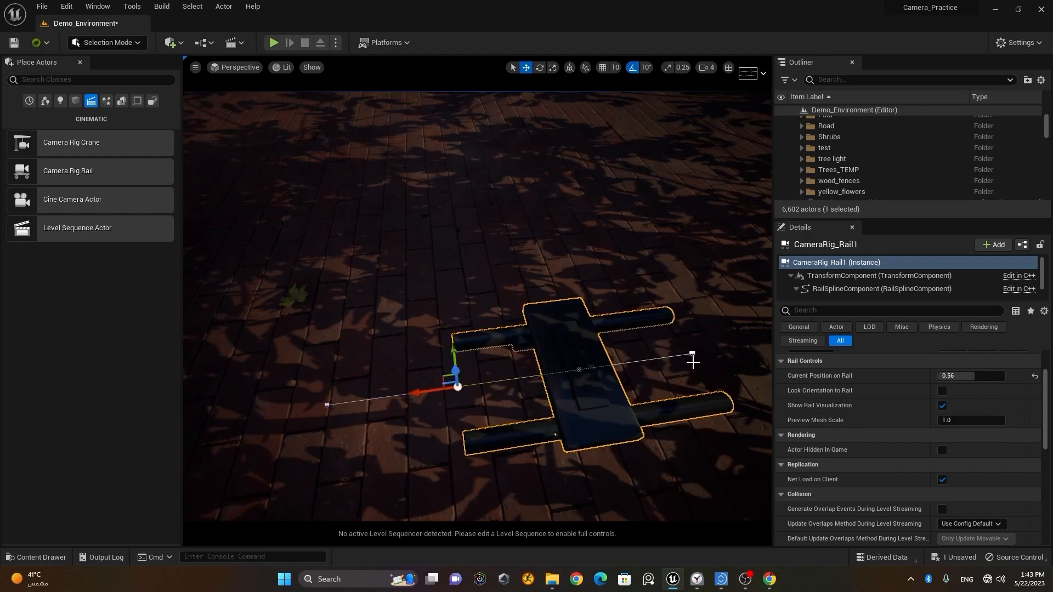
left_click(692, 354)
scroll(628, 408, "down", 5)
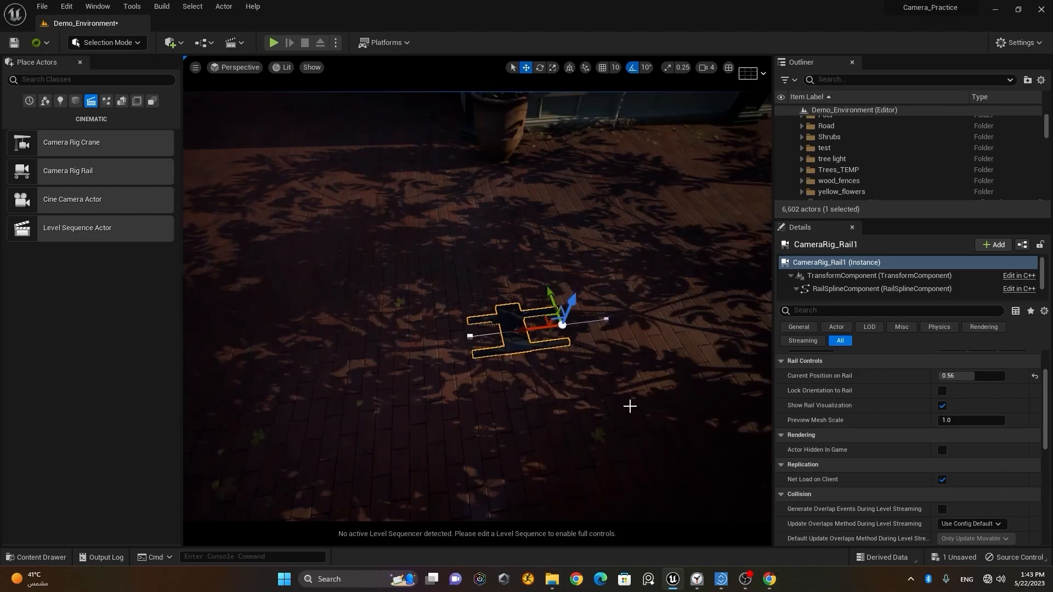
scroll(587, 339, "up", 2)
left_click_drag(561, 338, 631, 340)
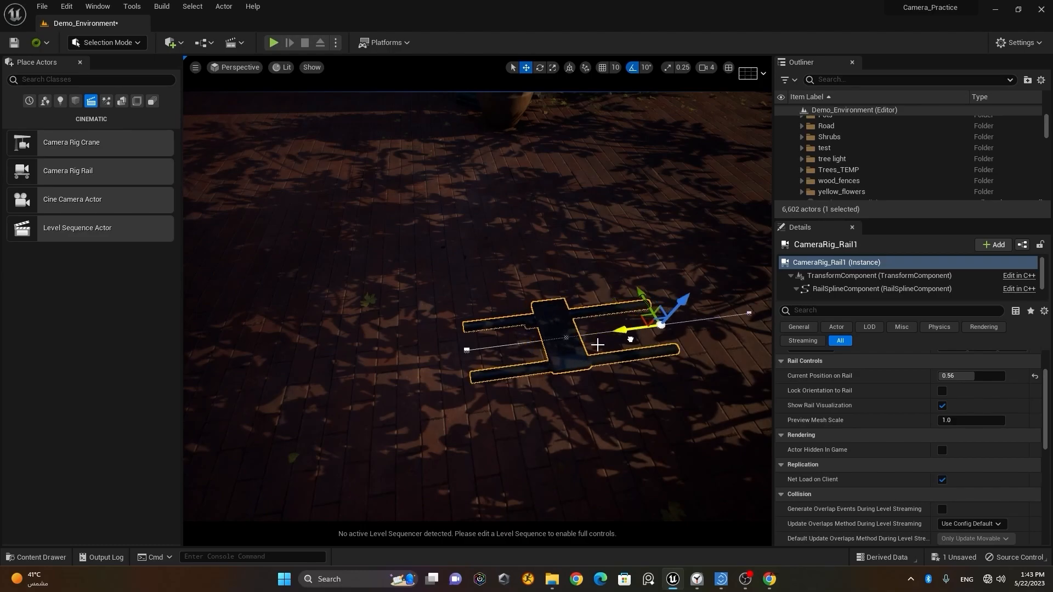
Stretch the rail into a long straight track by pulling its end spline point outward along the X axis.
left_click(466, 350)
left_click_drag(425, 356, 282, 372)
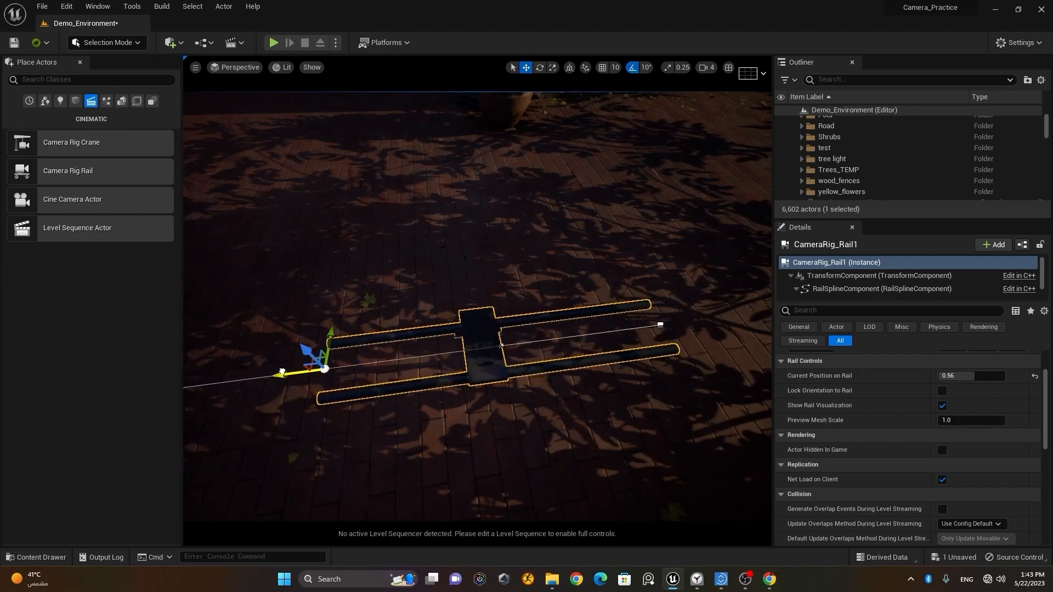
scroll(380, 371, "down", 5)
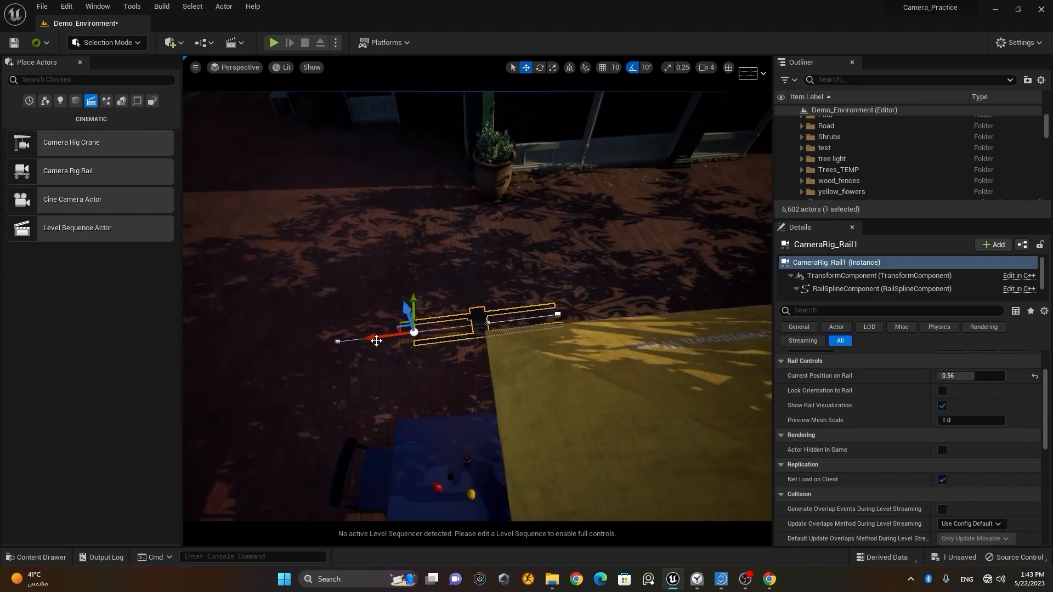
left_click_drag(375, 337, 209, 359)
left_click_drag(364, 359, 368, 403, "alt")
right_click_drag(394, 370, 351, 386)
left_click_drag(394, 335, 204, 346)
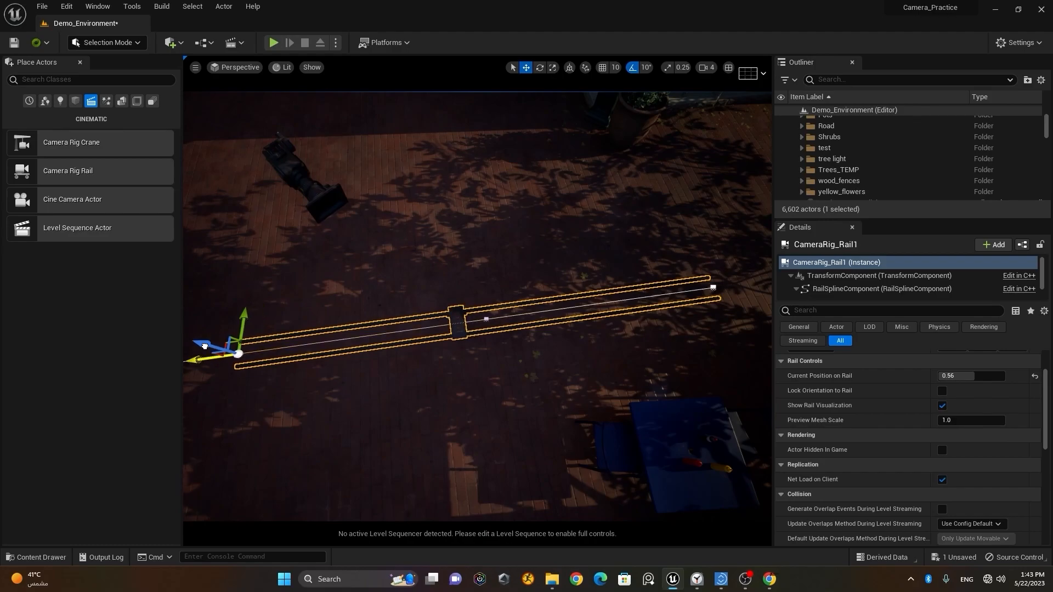
Return the mount to the start of the track by setting Current Position on Rail to 0.0.
right_click_drag(346, 385, 329, 403)
mouse_move(329, 403)
left_mouse_down("alt")
mouse_move(527, 392)
mouse_move(559, 378)
mouse_move(332, 372)
mouse_move(400, 377)
mouse_move(332, 384)
left_mouse_up("alt")
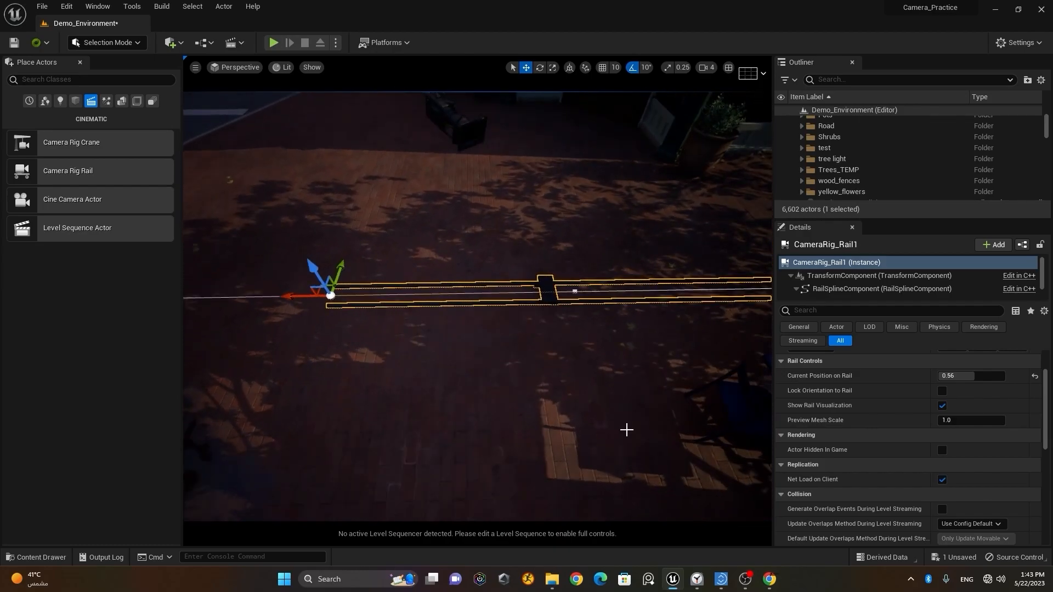
left_click_drag(971, 377, 937, 376)
scroll(707, 367, "down", 3)
middle_click_drag(707, 367, 655, 392, "alt")
mouse_move(947, 377)
left_mouse_down()
mouse_move(1006, 376)
mouse_move(938, 377)
left_mouse_up()
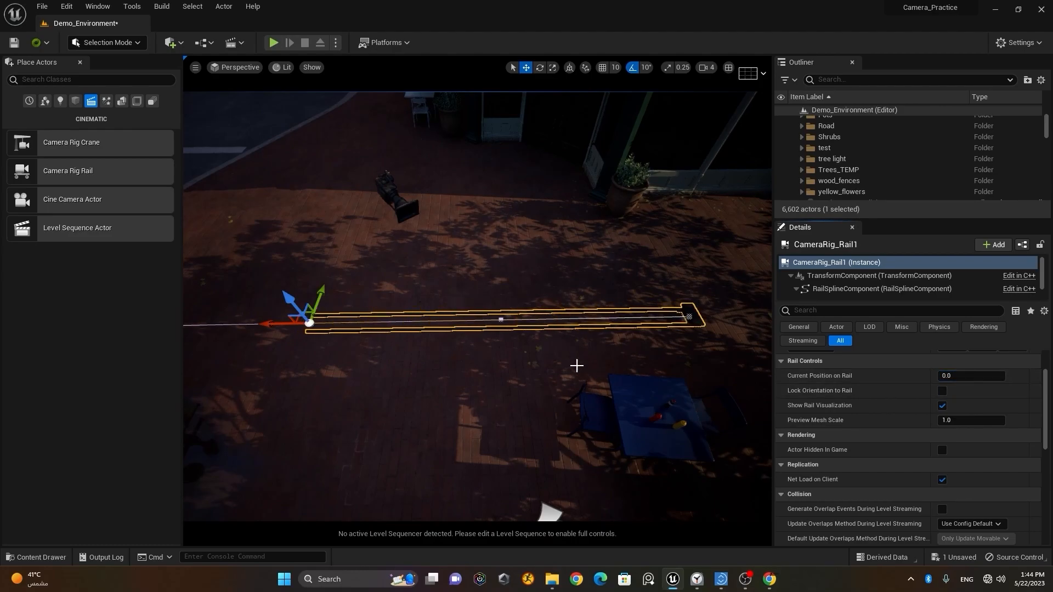
scroll(457, 343, "up", 3)
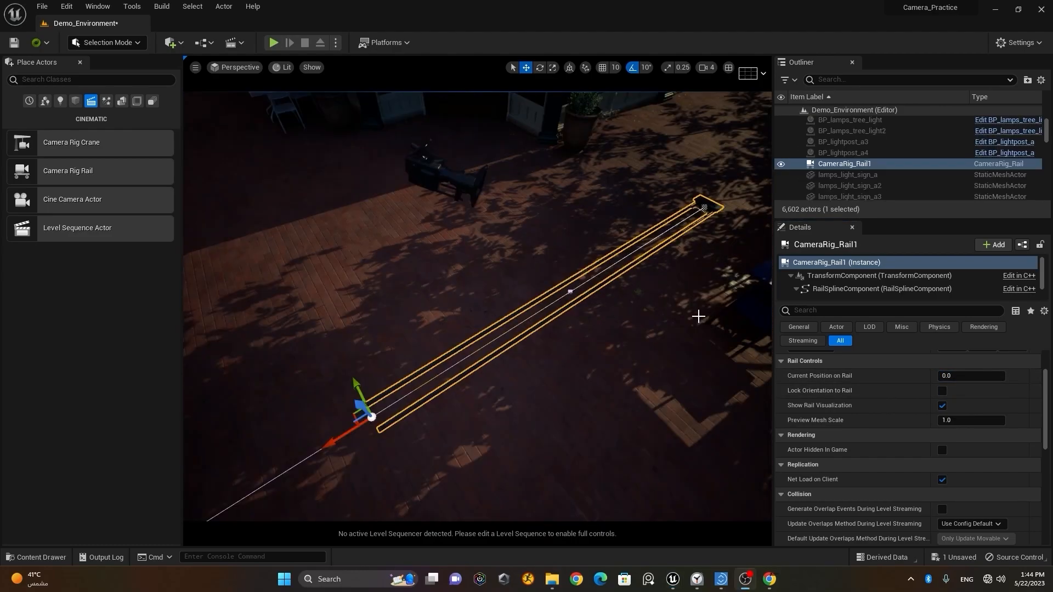
right_click_drag(697, 317, 633, 339)
right_click_drag(466, 351, 465, 362)
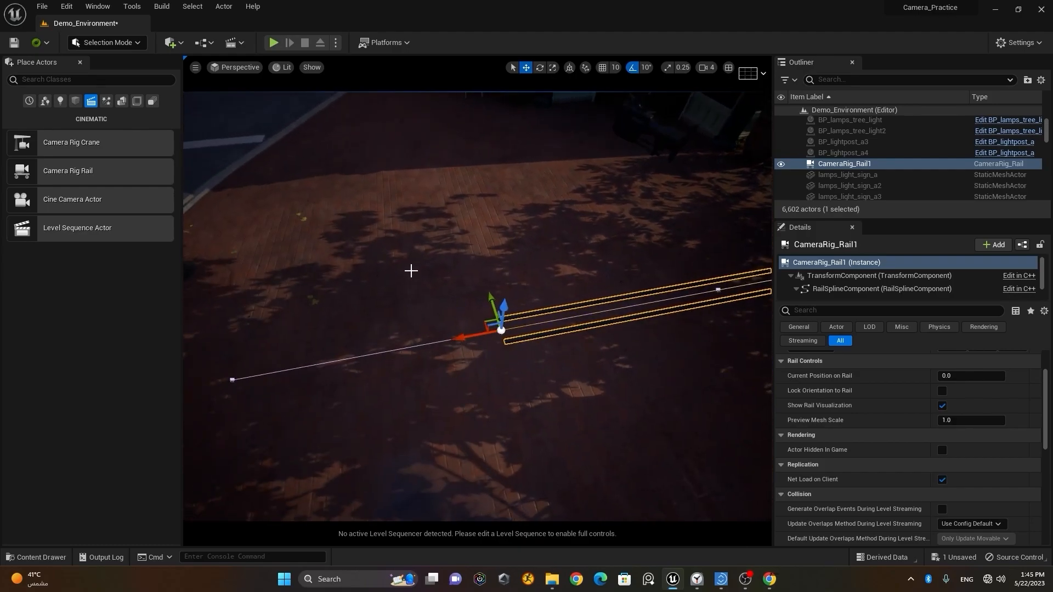
left_click(223, 117)
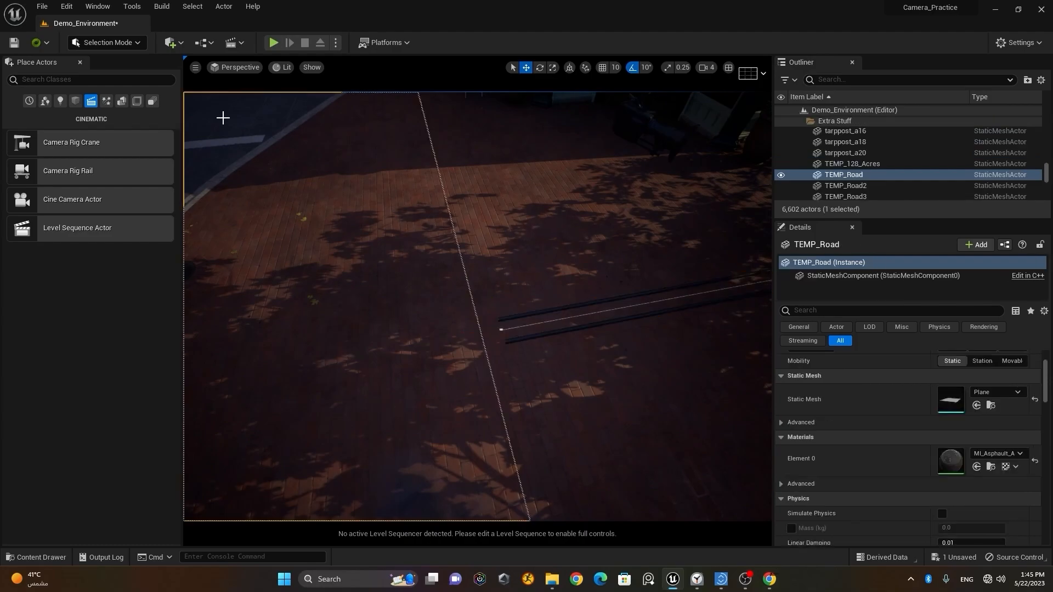
key("d")
mouse_move(641, 366)
right_mouse_down()
mouse_move(639, 355)
mouse_move(651, 358)
right_mouse_up()
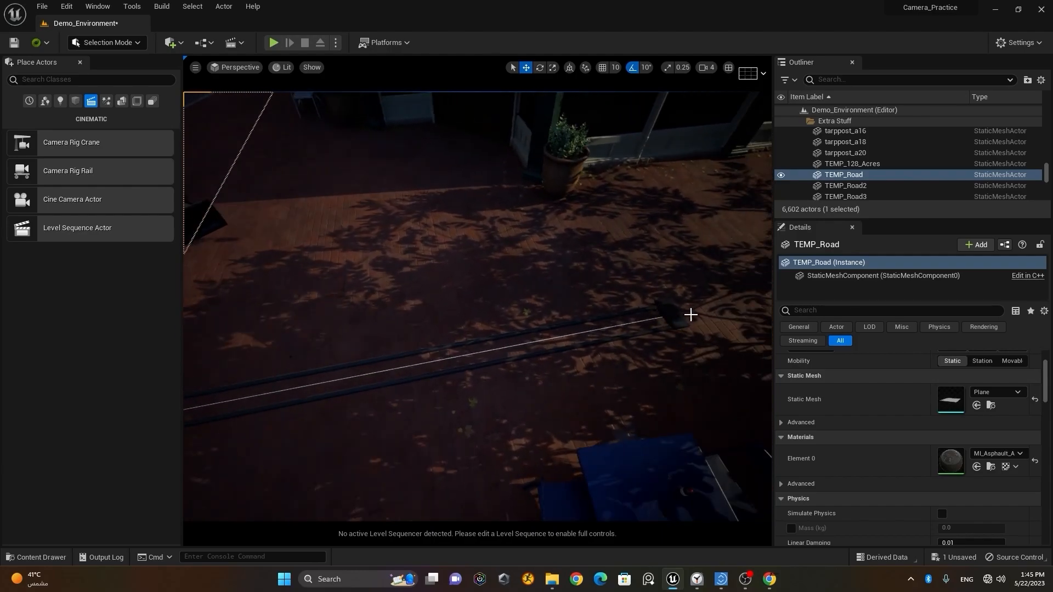
scroll(557, 394, "down", 5)
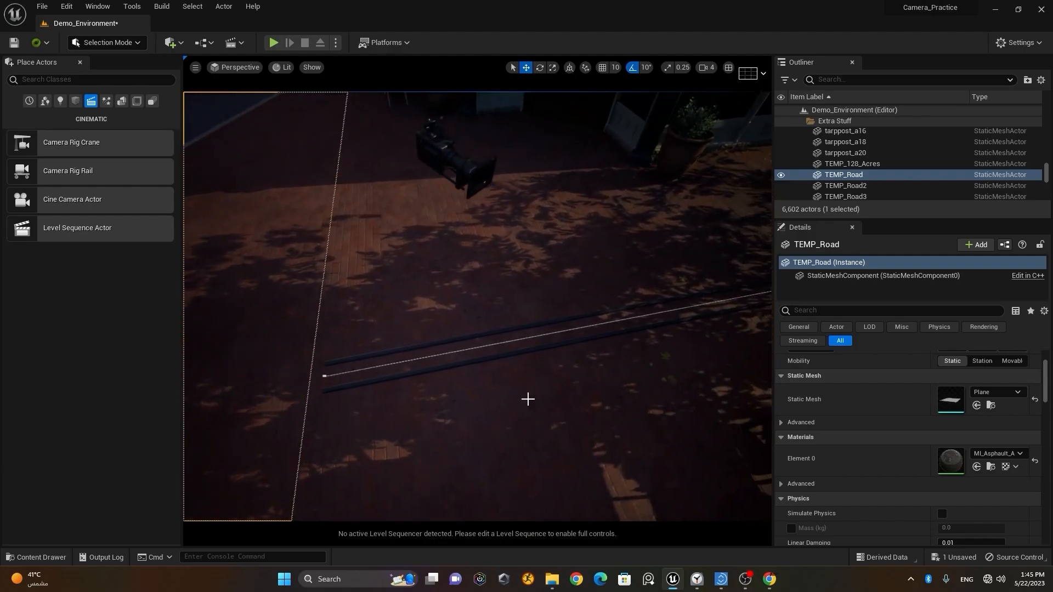
Reselect the camera rail and set its Current Position on Rail to 0.424.
left_click(354, 384)
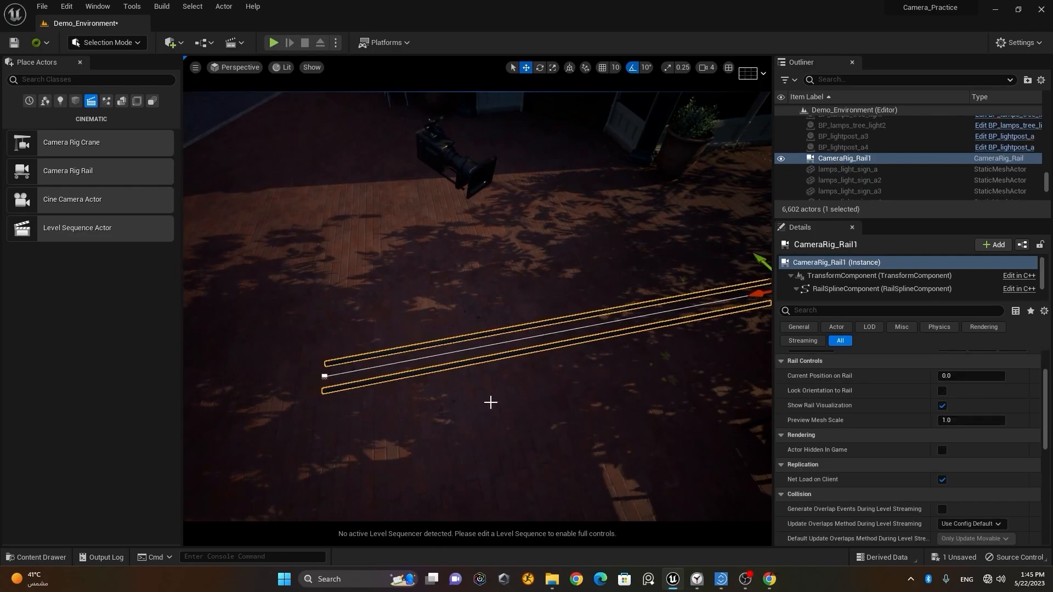
right_click_drag(466, 400, 466, 400)
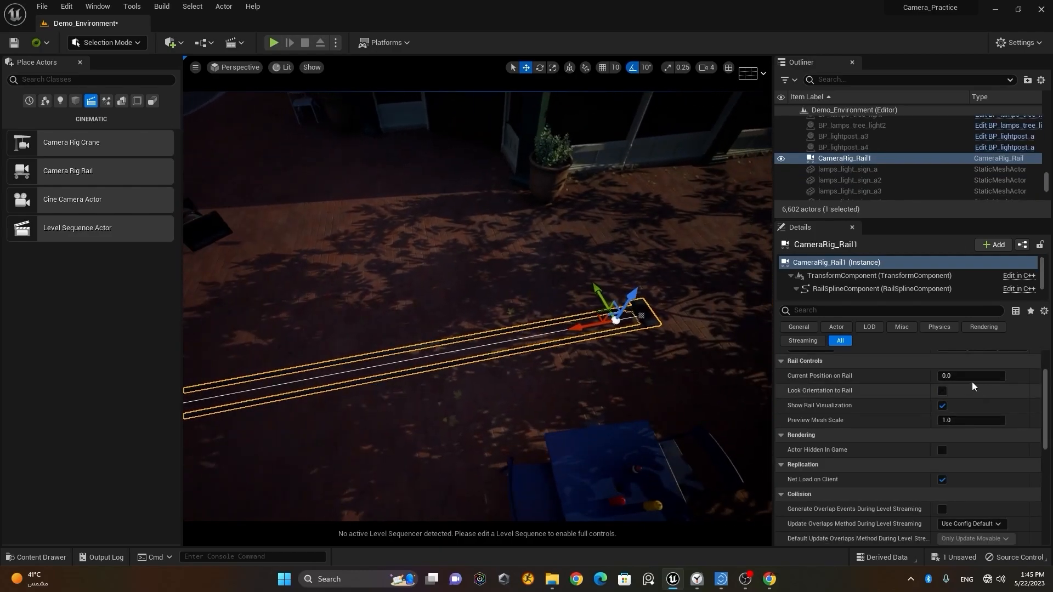
left_click_drag(971, 377, 999, 376)
middle_click_drag(515, 392, 515, 392)
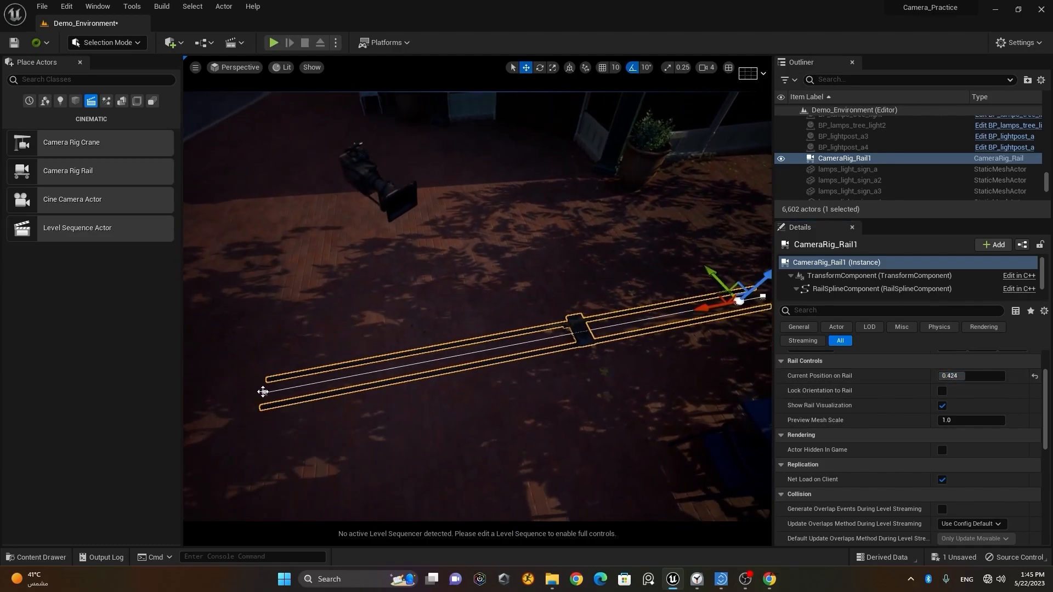
Select the rail's end and start spline points in turn to examine their tangent handles.
left_click(264, 393)
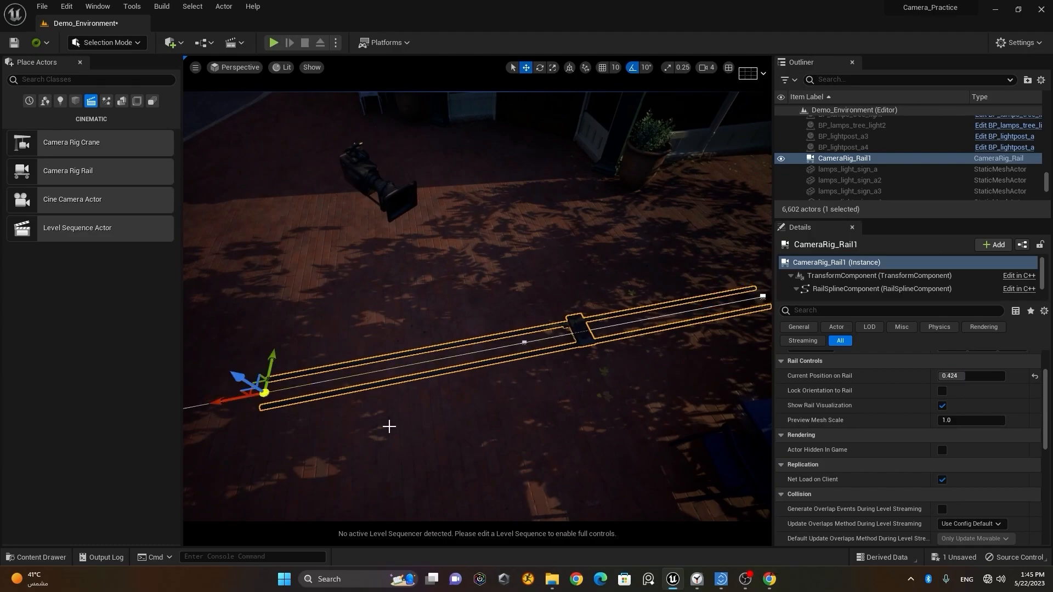
middle_click_drag(664, 366, 664, 366)
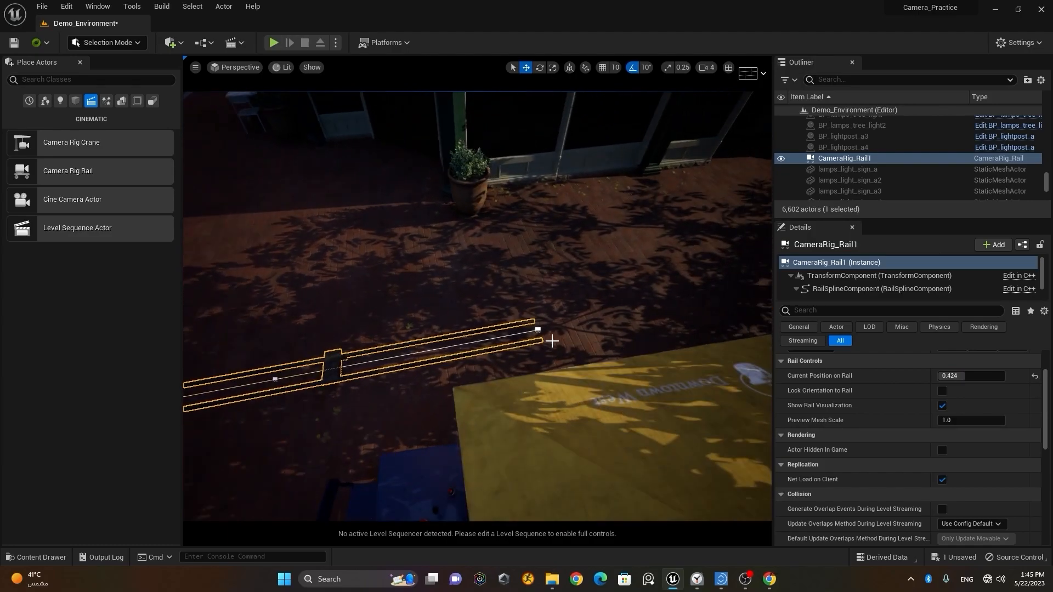
left_click(538, 330)
middle_click_drag(537, 330, 538, 330)
middle_click_drag(633, 361, 632, 361)
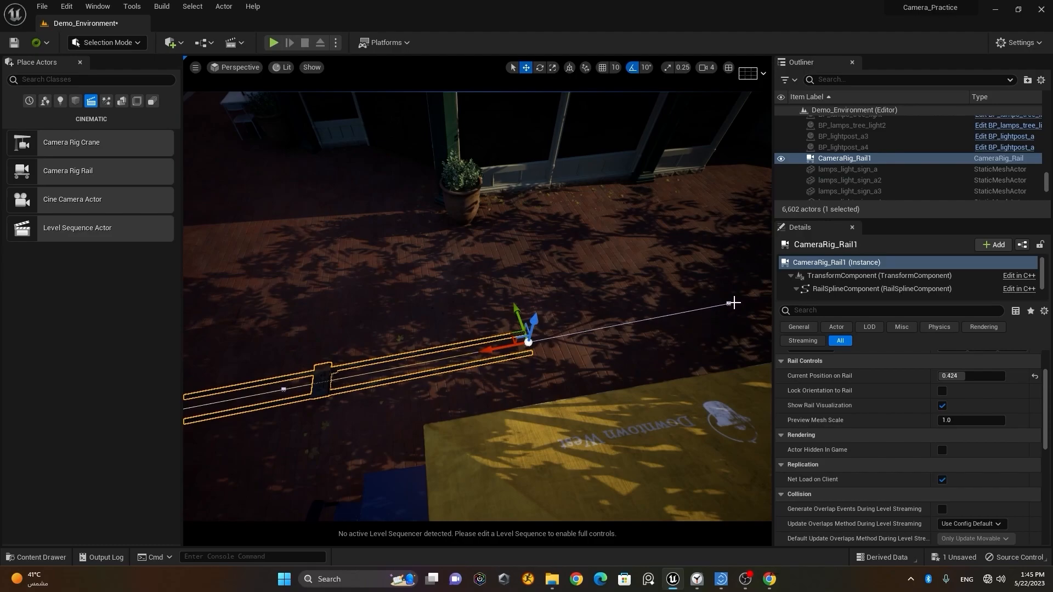
right_click_drag(269, 423, 243, 433)
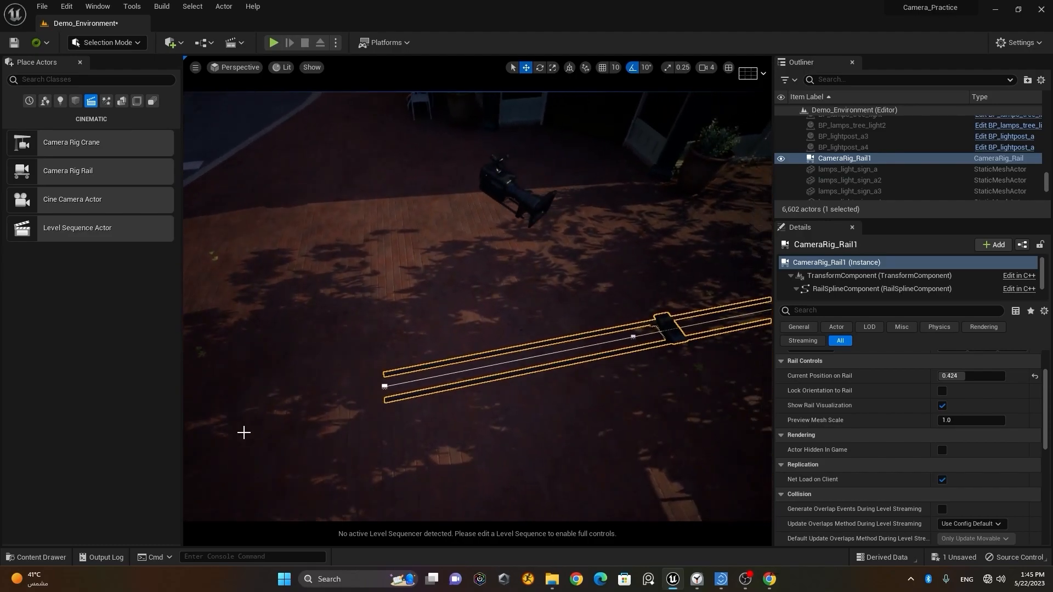
left_click(384, 384)
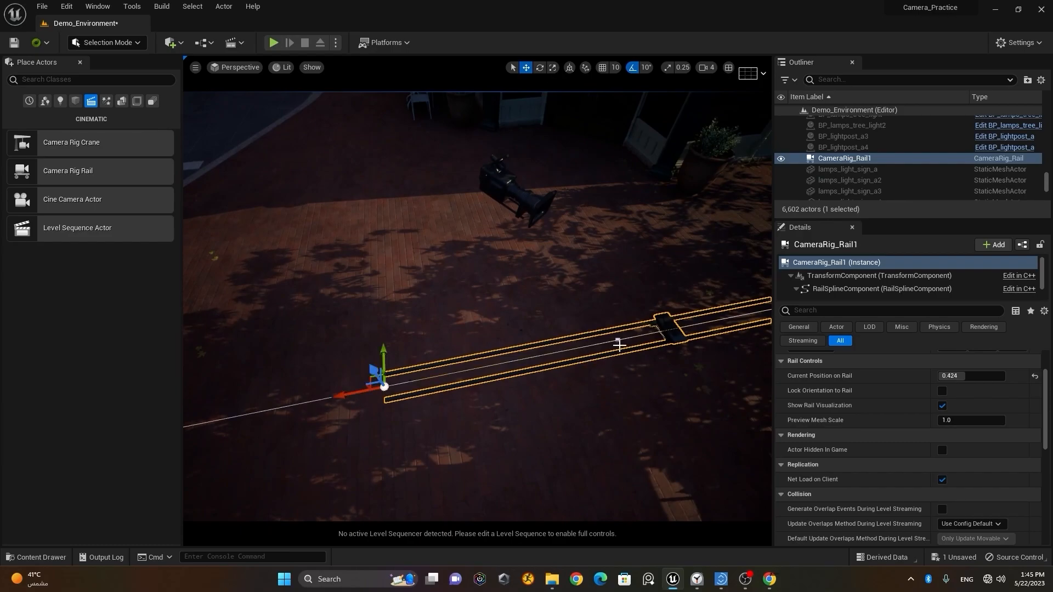
scroll(583, 368, "down", 3)
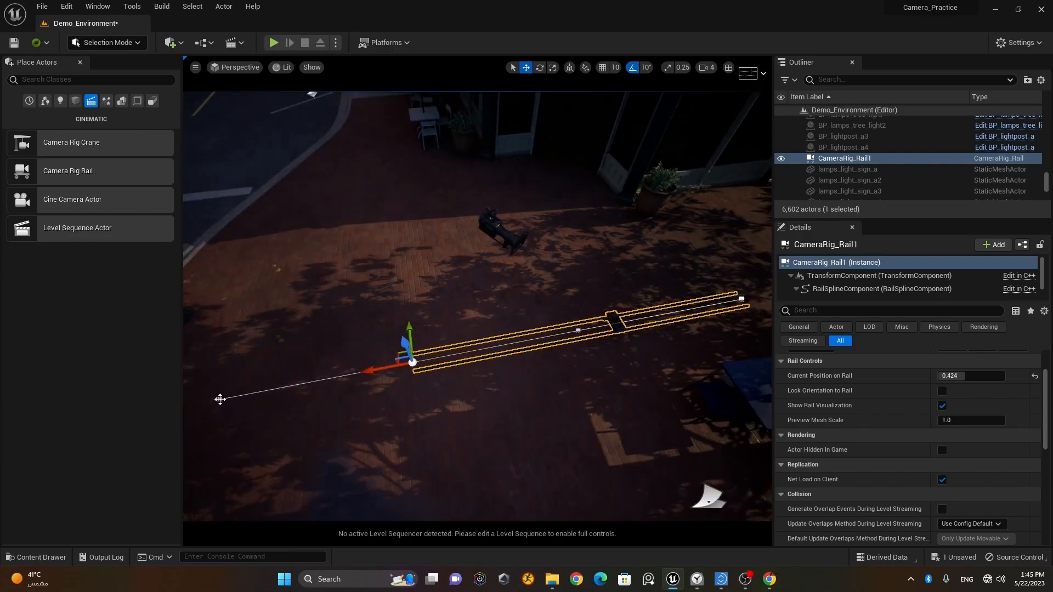
Bend the rail into a sideways curve by moving the end point's inner tangent handle along the Y axis.
left_click(578, 330)
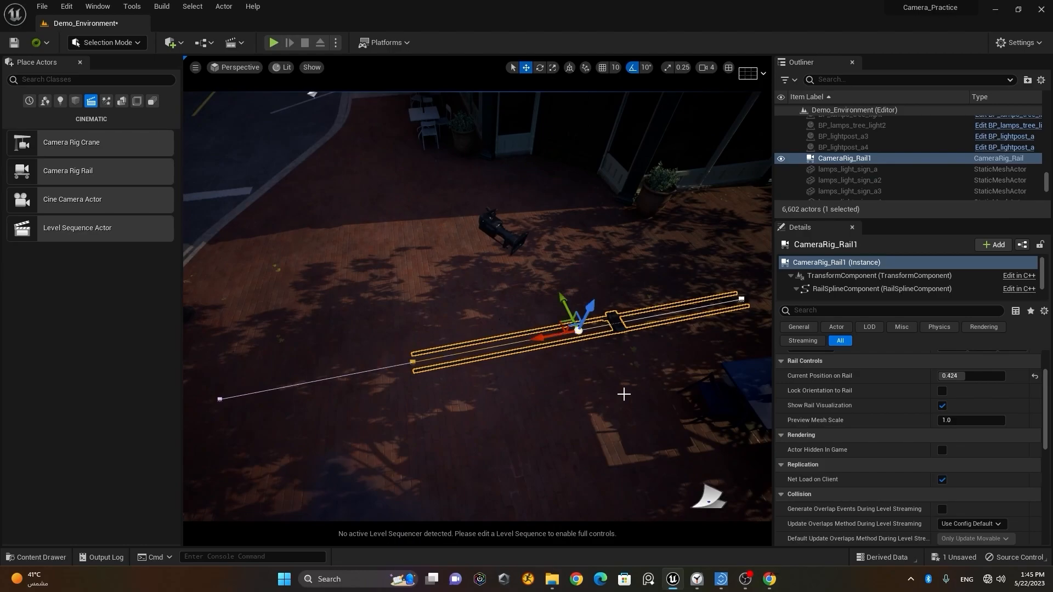
left_click_drag(568, 324, 570, 452)
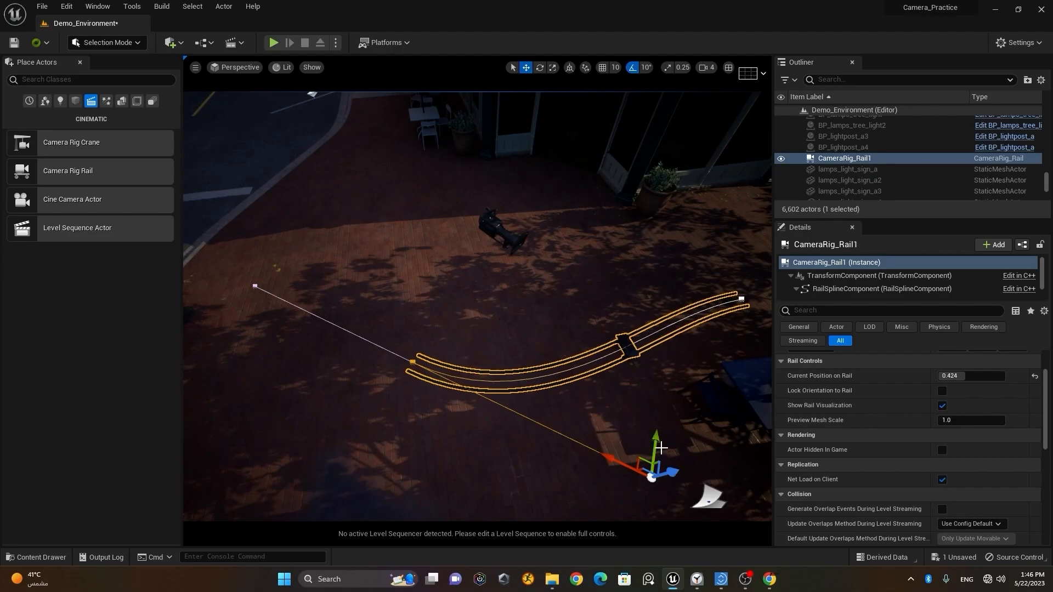
mouse_move(565, 480)
left_mouse_down("alt")
mouse_move(625, 472)
mouse_move(670, 439)
mouse_move(570, 456)
mouse_move(565, 479)
left_mouse_up("alt")
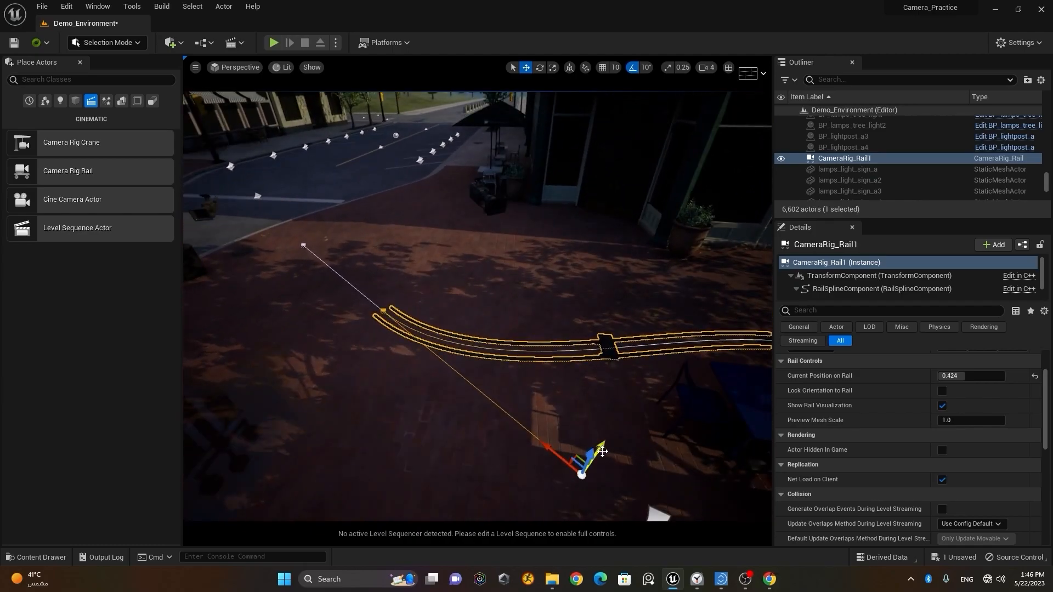
Straighten the rail by moving the end point's inner tangent handle back along the Y axis.
left_click_drag(602, 447, 640, 301)
right_click_drag(640, 302, 640, 373)
middle_click_drag(427, 390, 346, 385)
Try to bend the rail's end sideways and up off the ground using the end point's outer tangent handle.
left_click(233, 340)
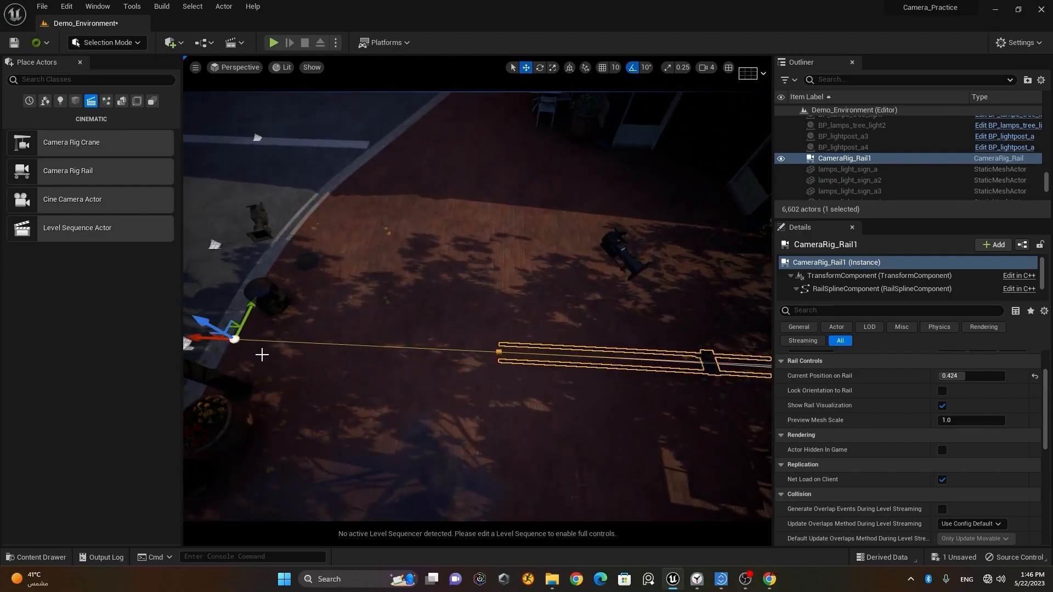
left_click_drag(246, 318, 479, 476)
right_click_drag(479, 476, 357, 369)
left_click_drag(269, 317, 324, 466)
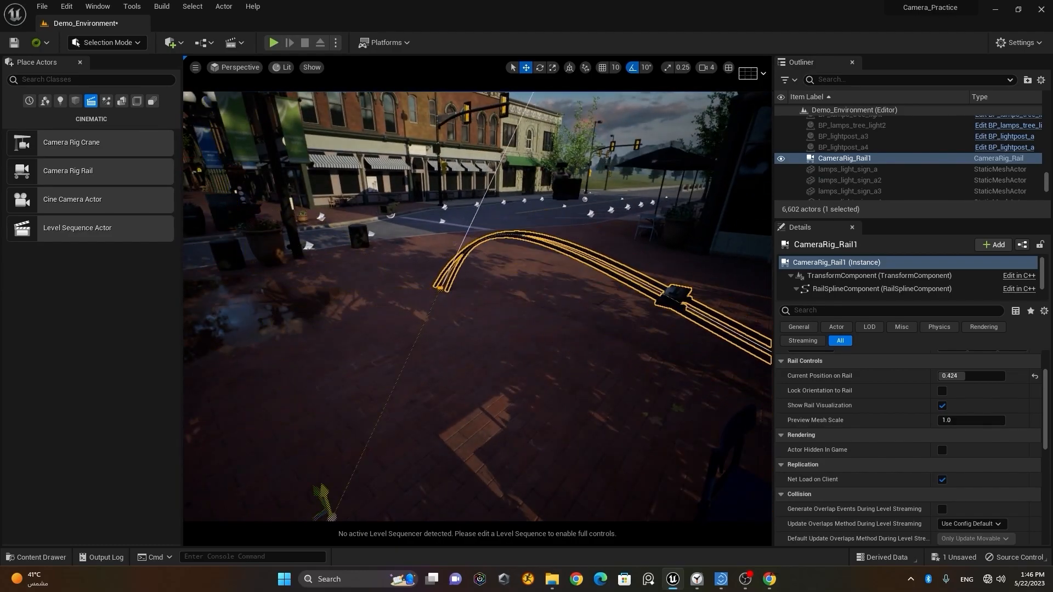
Undo the last moves of the rail's tangent handle.
key("ctrl+z")
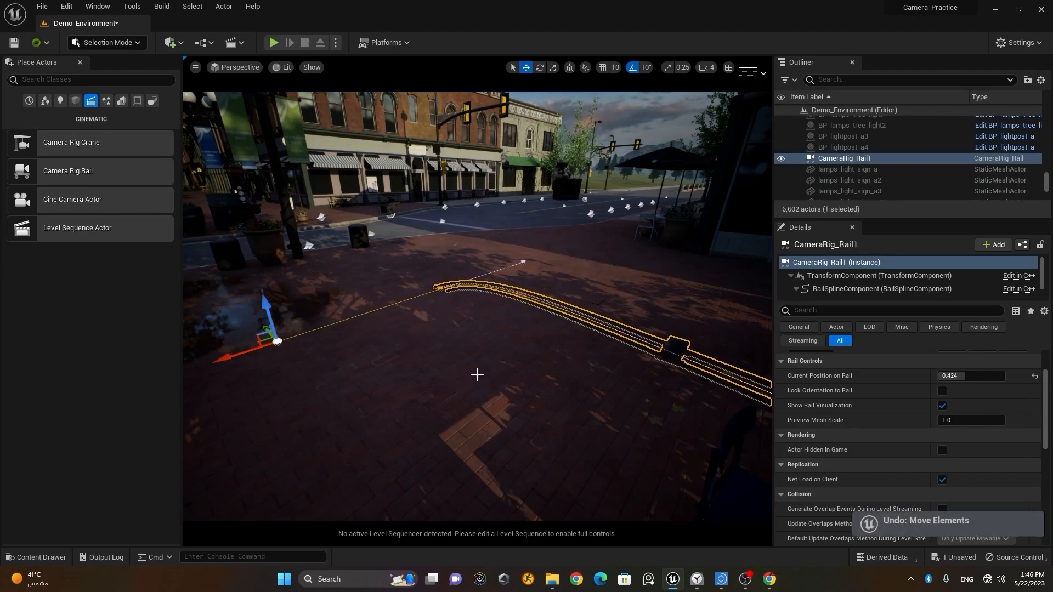
key("ctrl+z")
key("ctrl+z")
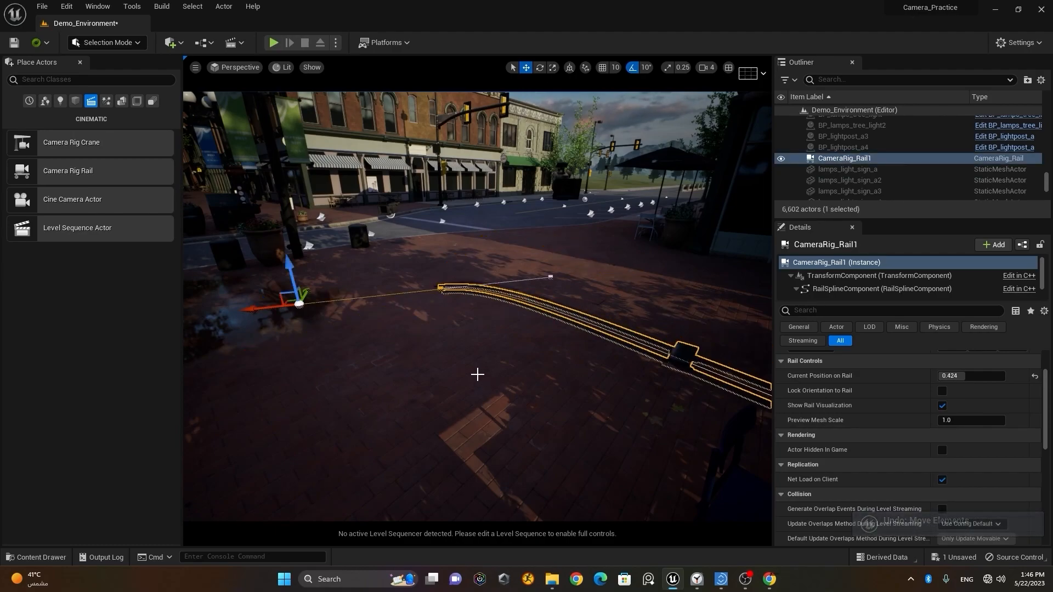
Raise the rail's end spline point along the Z axis so the track slopes upward.
right_click_drag(420, 400, 510, 467)
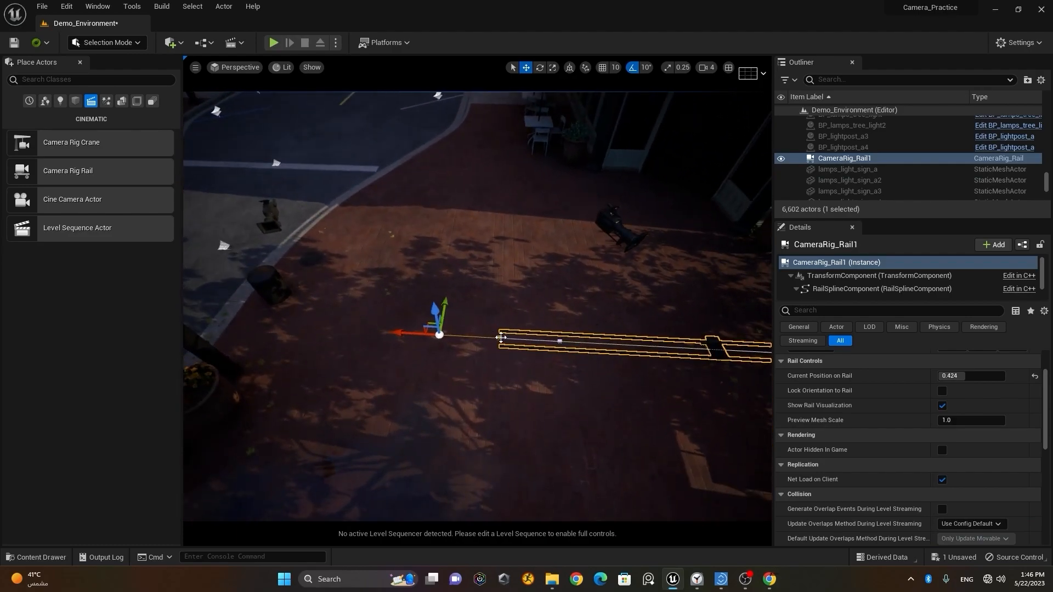
scroll(593, 391, "up", 5)
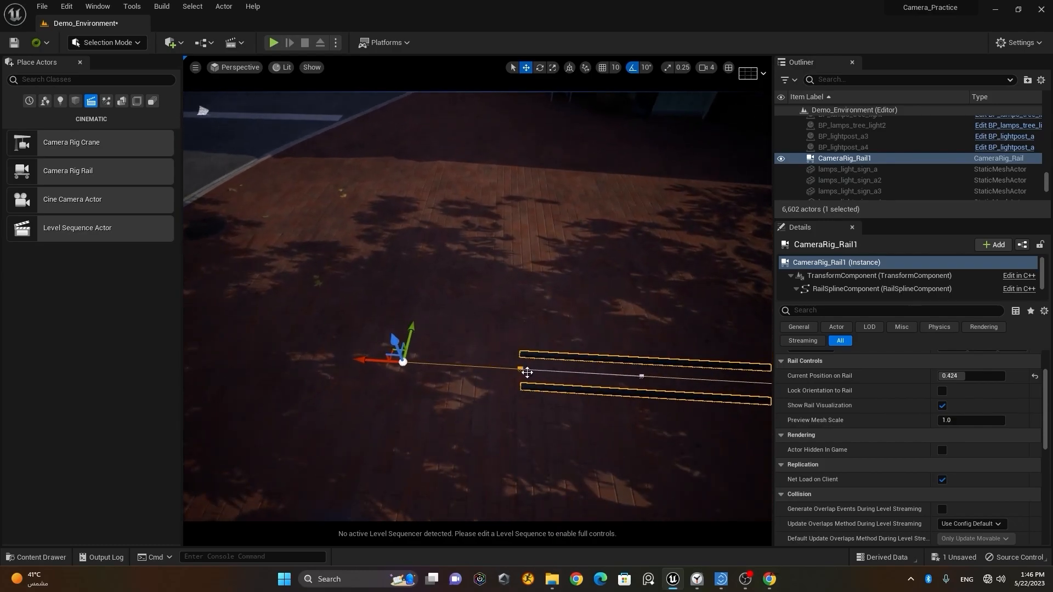
left_click(521, 368)
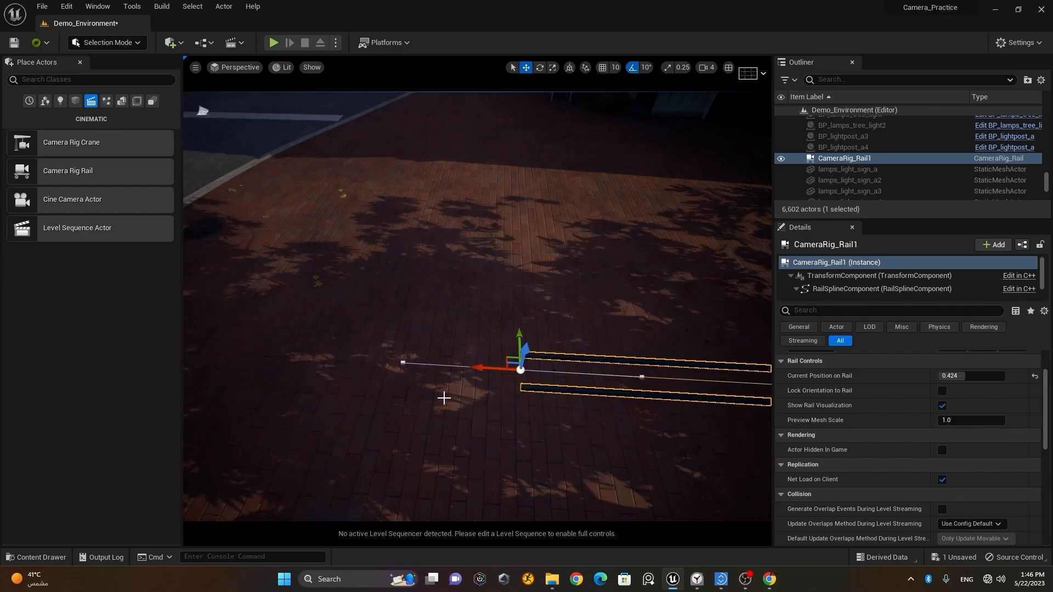
left_click_drag(544, 437, 547, 378, "alt")
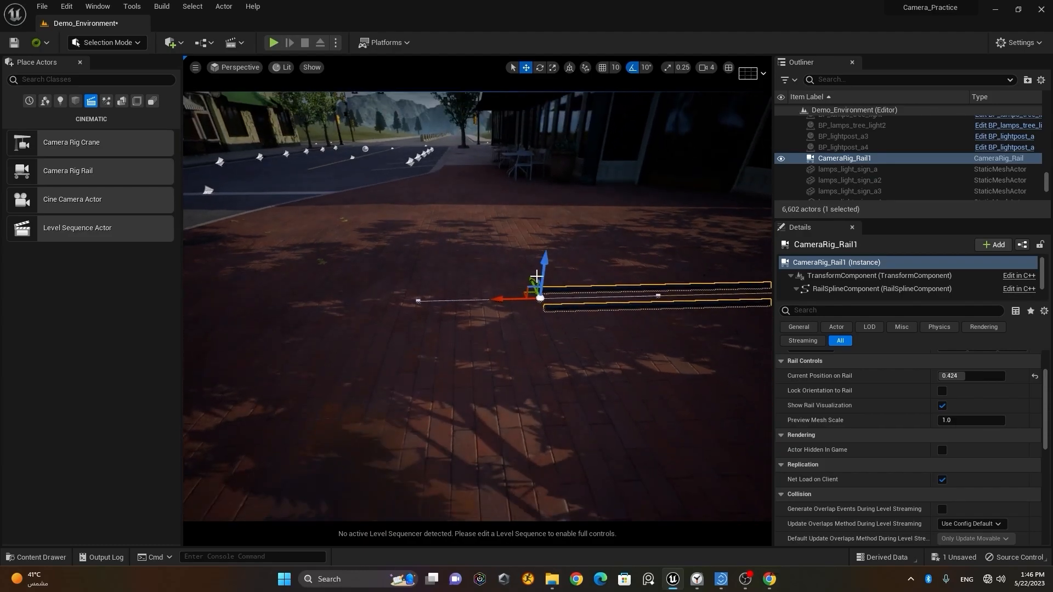
left_click_drag(543, 263, 543, 126)
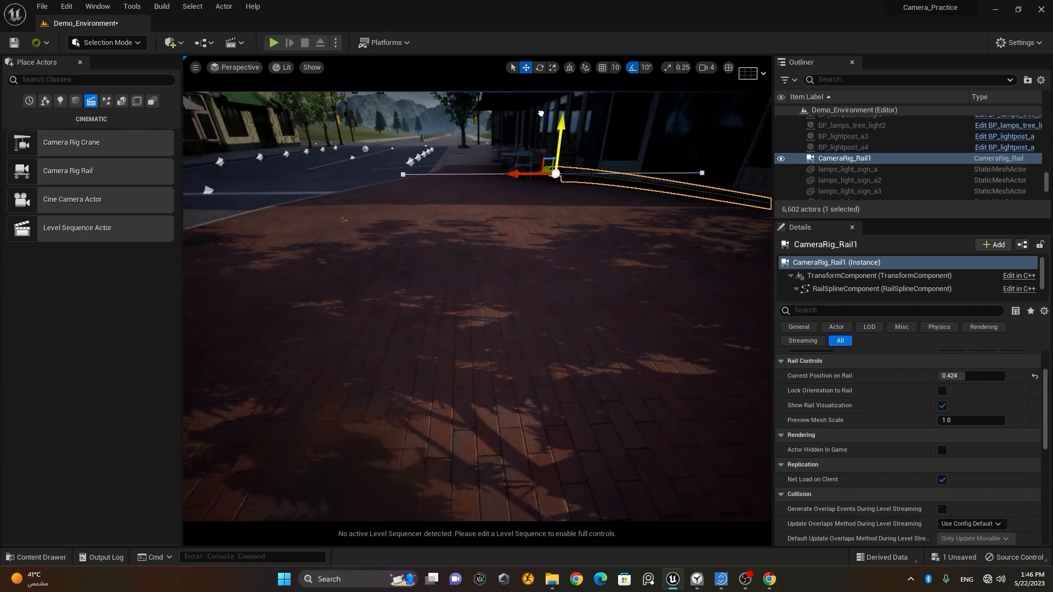
scroll(624, 262, "down", 5)
right_click_drag(624, 262, 599, 449)
left_click_drag(600, 449, 641, 411, "alt")
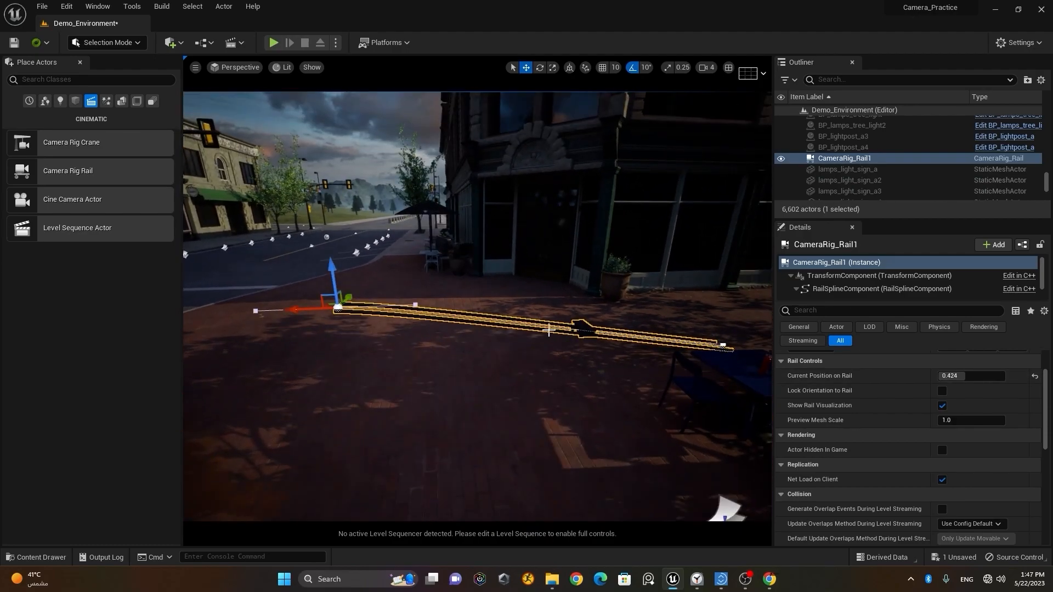
Lower the rail's end spline point toward the ground along the Z axis and undo the height changes.
mouse_move(375, 313)
left_mouse_down("alt")
mouse_move(390, 295)
mouse_move(447, 296)
mouse_move(445, 310)
mouse_move(390, 328)
mouse_move(393, 305)
left_mouse_up("alt")
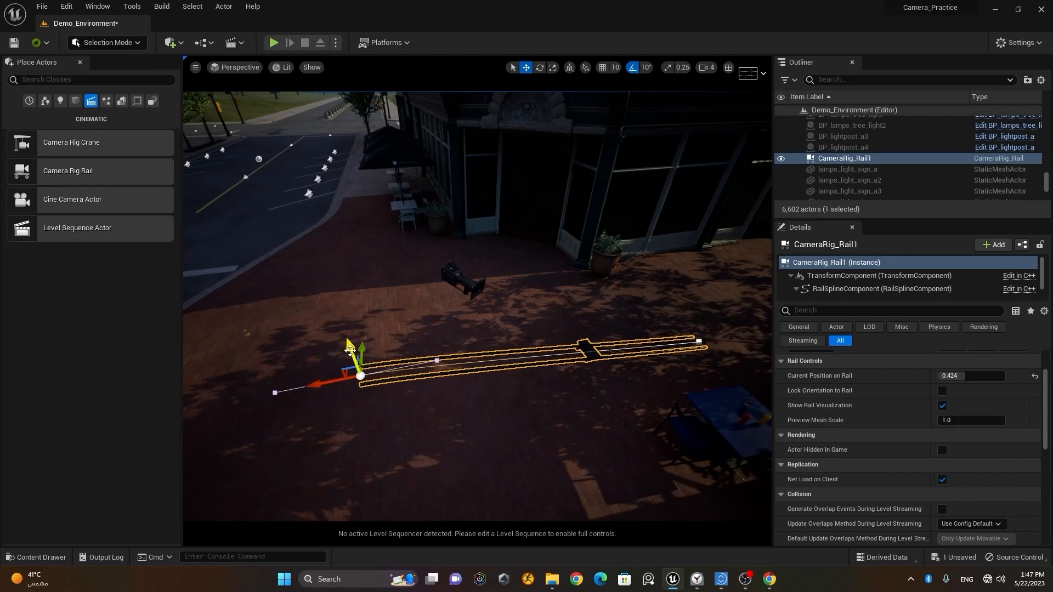
left_click_drag(349, 348, 362, 411)
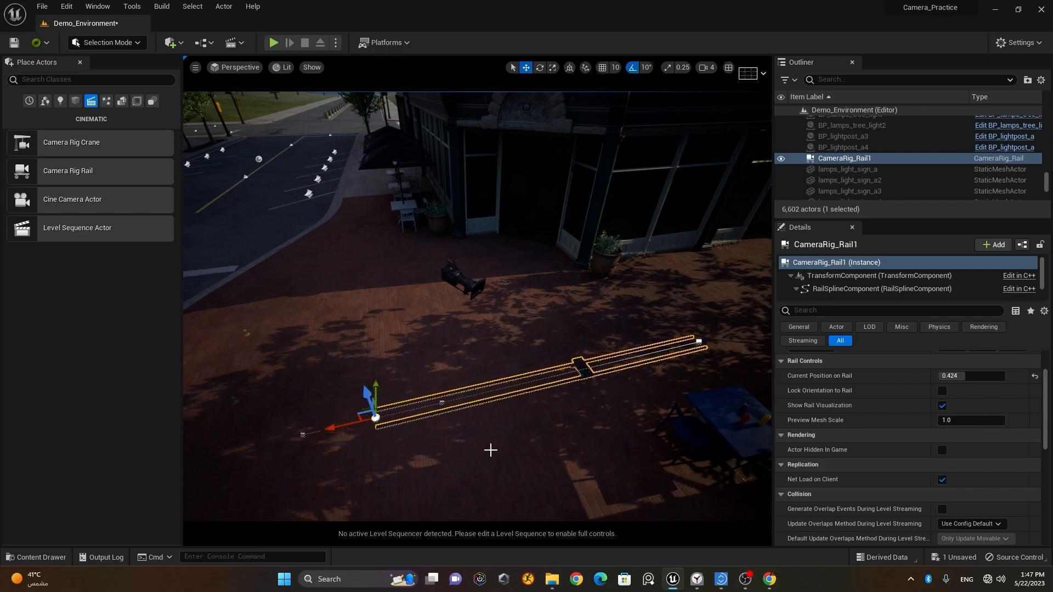
key("ctrl+z")
key("ctrl+z")
scroll(532, 445, "down", 2)
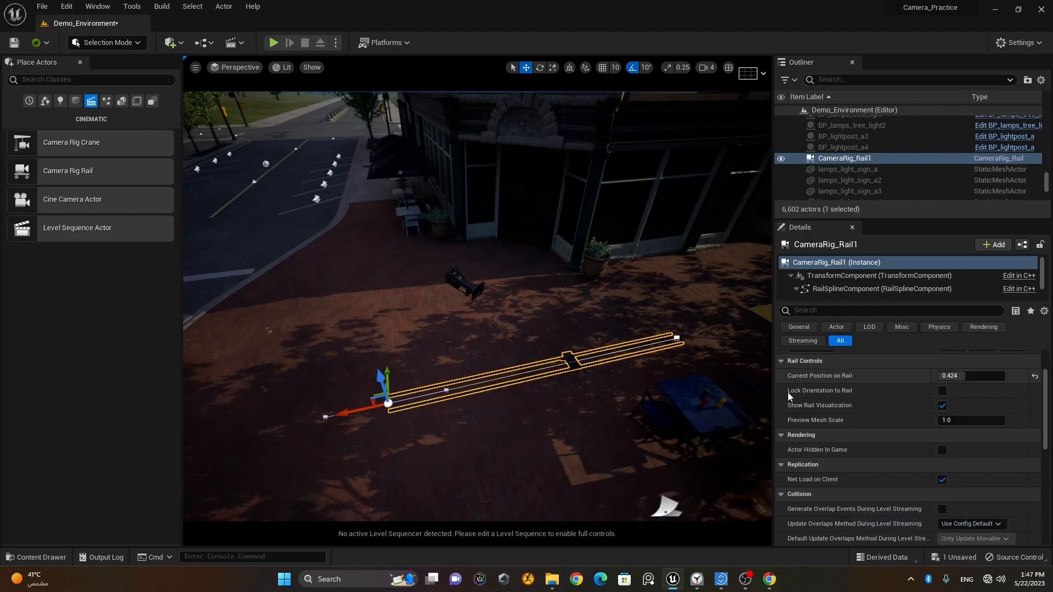
Curve the end of the rail by swinging the end point's outer tangent handle around along its Y and X axes.
mouse_move(574, 407)
left_mouse_down("alt")
mouse_move(565, 434)
mouse_move(535, 447)
mouse_move(573, 409)
left_mouse_up("alt")
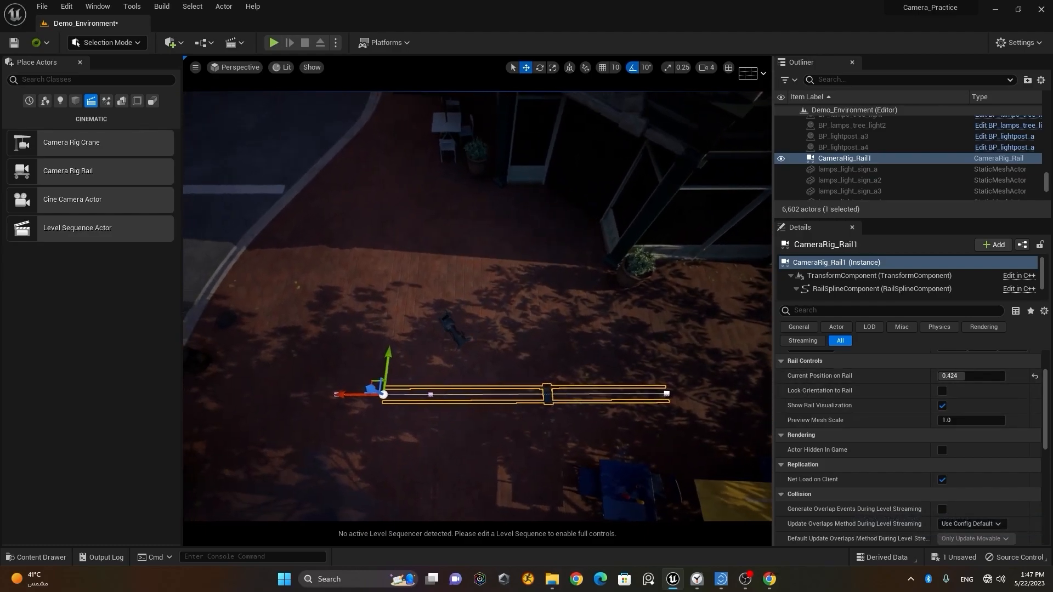
middle_click_drag(576, 407, 535, 419)
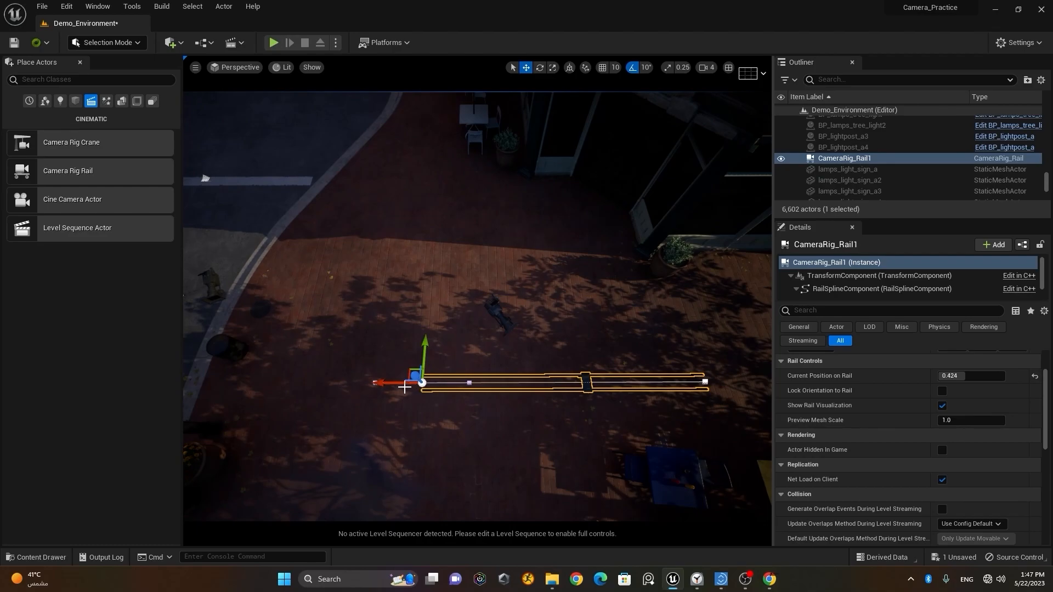
mouse_move(393, 382)
left_mouse_down()
mouse_move(356, 381)
mouse_move(394, 381)
left_mouse_up()
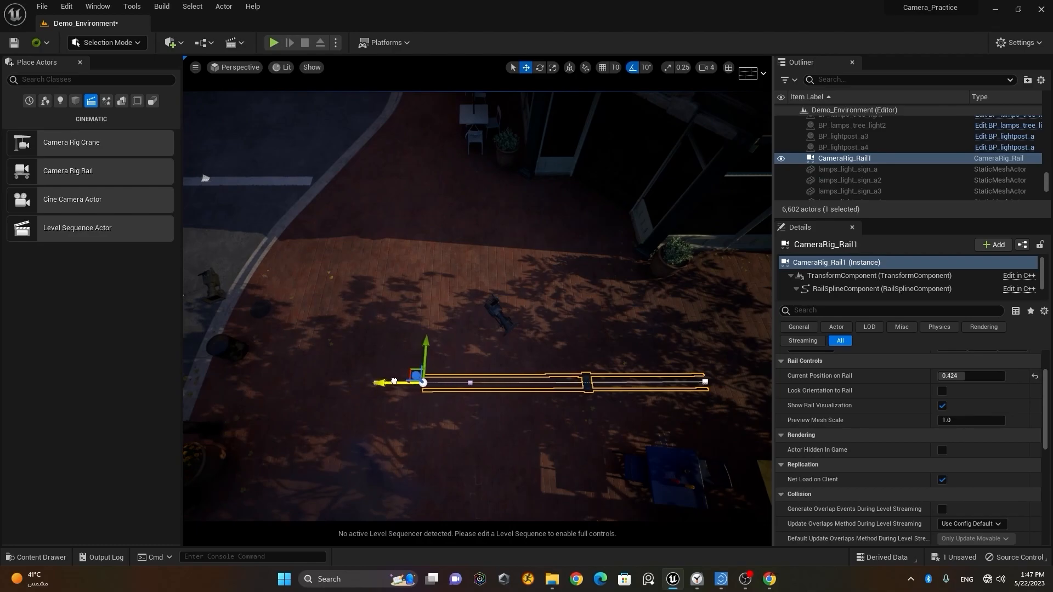
left_click(471, 382)
mouse_move(382, 385)
right_mouse_down()
mouse_move(407, 362)
mouse_move(401, 384)
right_mouse_up()
left_click(376, 404)
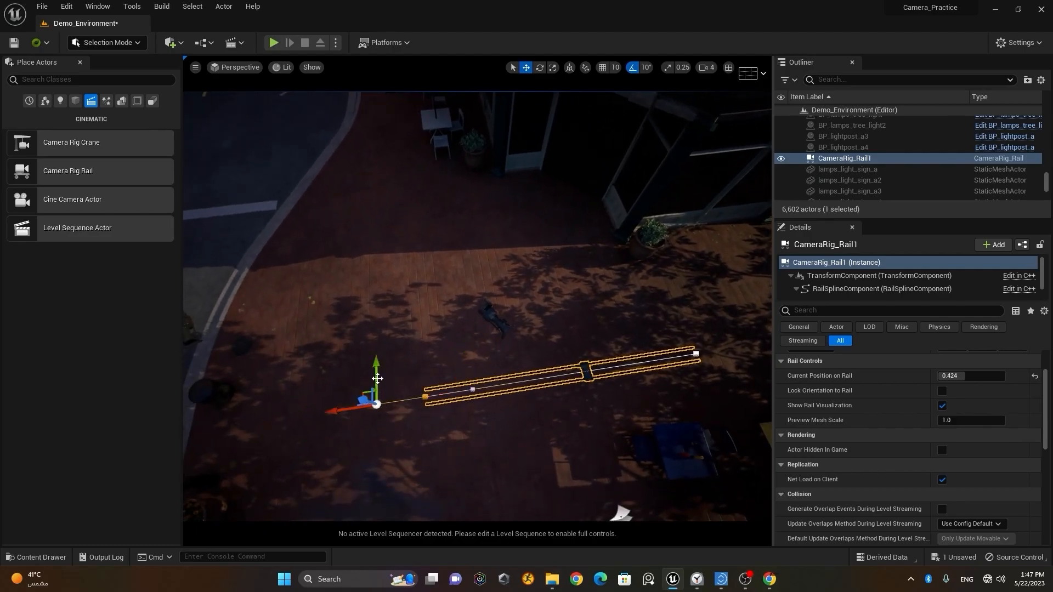
left_click_drag(378, 364, 456, 244)
left_click_drag(405, 222, 408, 244)
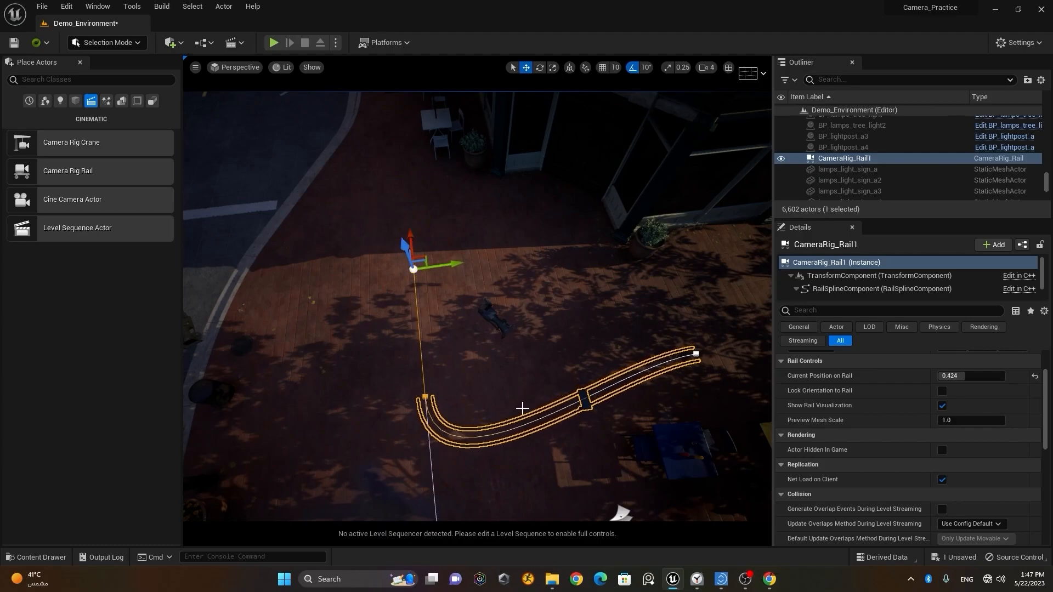
Extend the curved section by moving the rail's end spline point outward along the X axis.
left_click(425, 396)
left_click_drag(422, 366, 414, 305)
scroll(459, 325, "down", 6)
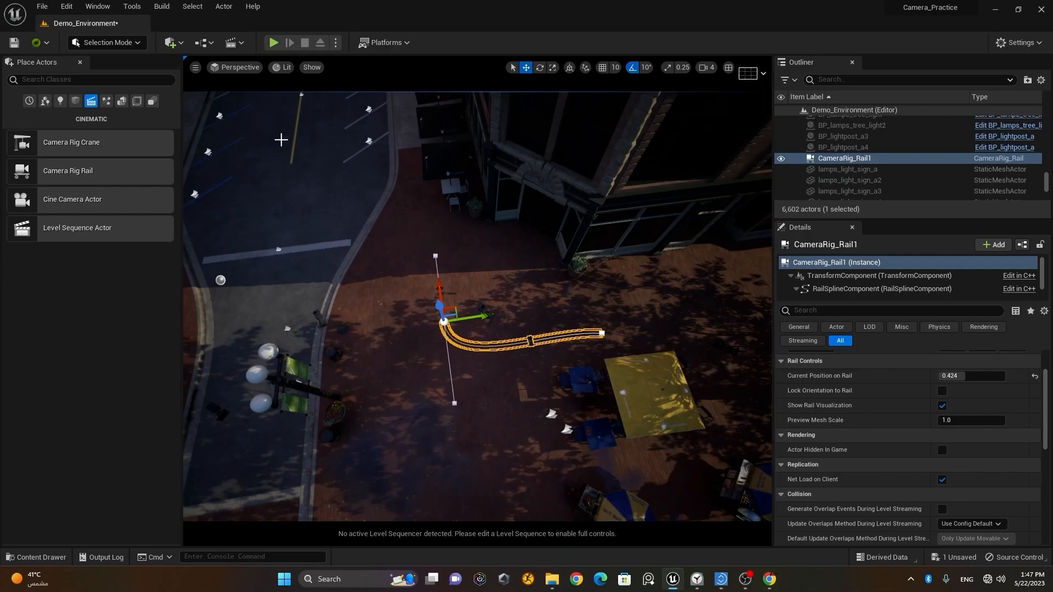
Move the rail's end spline point out over the street along its Y axis, then slightly farther along X.
left_click_drag(484, 317, 308, 403)
left_click_drag(260, 437, 443, 493)
left_click(265, 420)
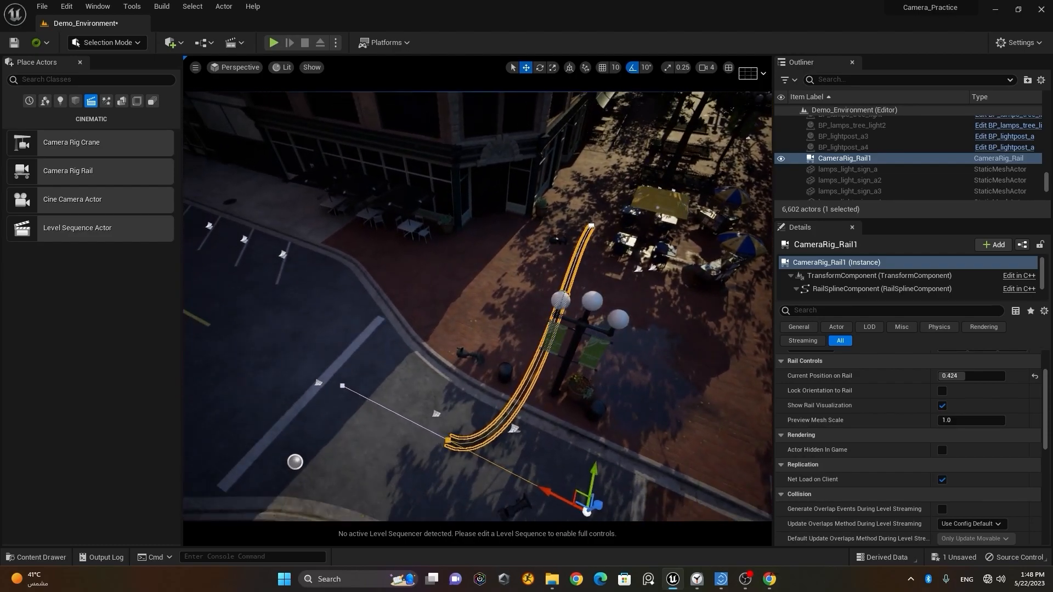
left_click(448, 440)
left_click_drag(445, 436, 422, 426)
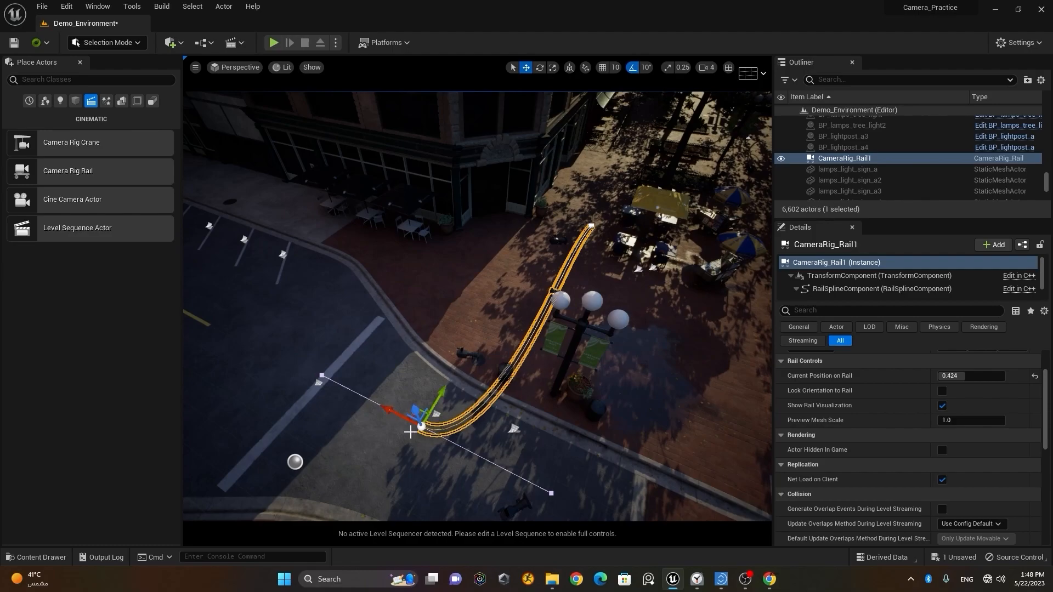
Widen the bend by lengthening the end point's tangent along its X axis, across the street.
scroll(568, 420, "up", 3)
middle_click_drag(569, 420, 540, 472)
left_click_drag(524, 458, 552, 476, "alt")
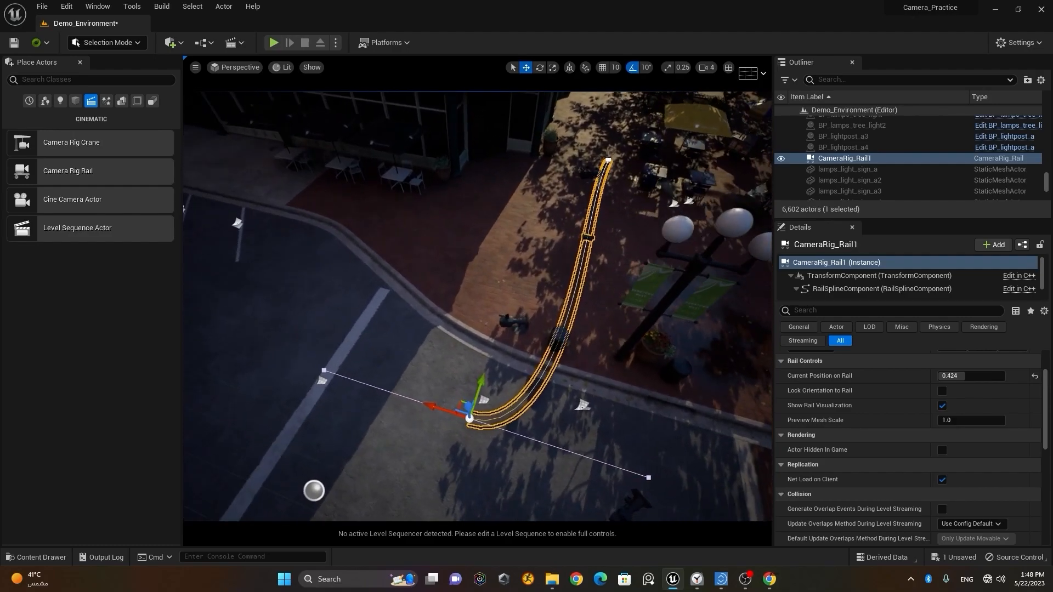
left_click_drag(649, 478, 682, 492, "alt")
left_click(634, 449)
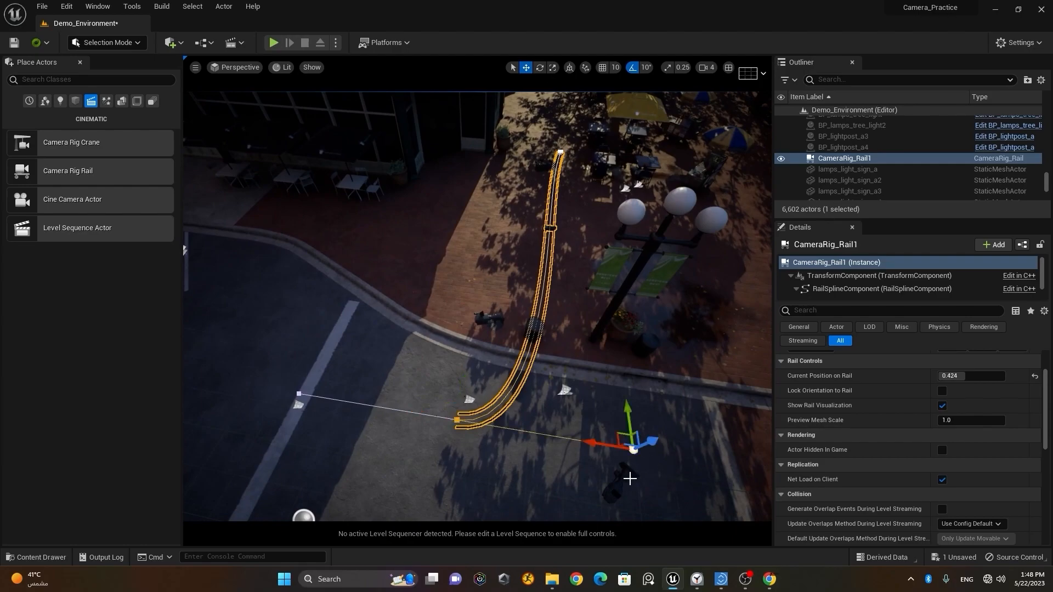
left_click_drag(590, 445, 445, 431)
left_click_drag(520, 440, 708, 463)
scroll(502, 447, "down", 3)
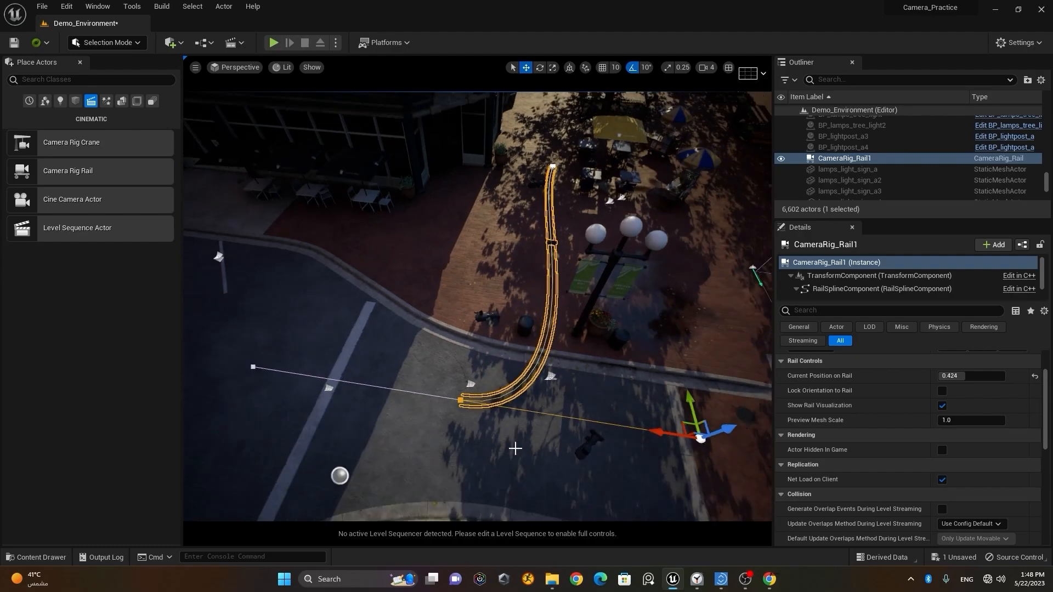
left_click_drag(653, 423, 757, 439)
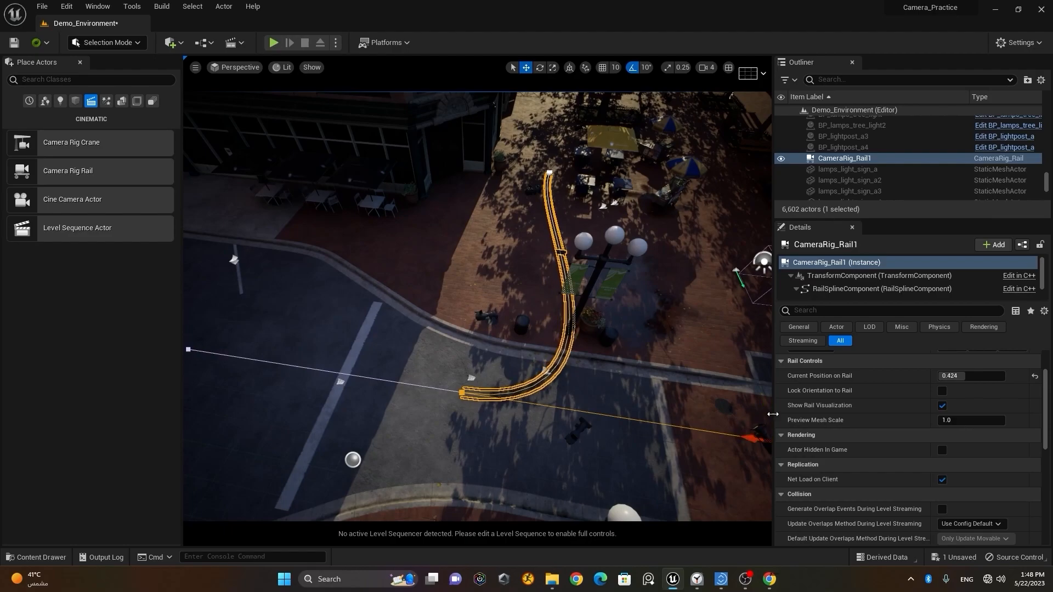
Move the rail's end spline point farther into the street along its X axis.
left_click(463, 393)
left_click_drag(430, 388, 363, 386)
right_click_drag(667, 367, 667, 367)
Smooth the rail's start by adjusting its tangent handle and start point, and shift the end point along its Y axis.
left_click(705, 348)
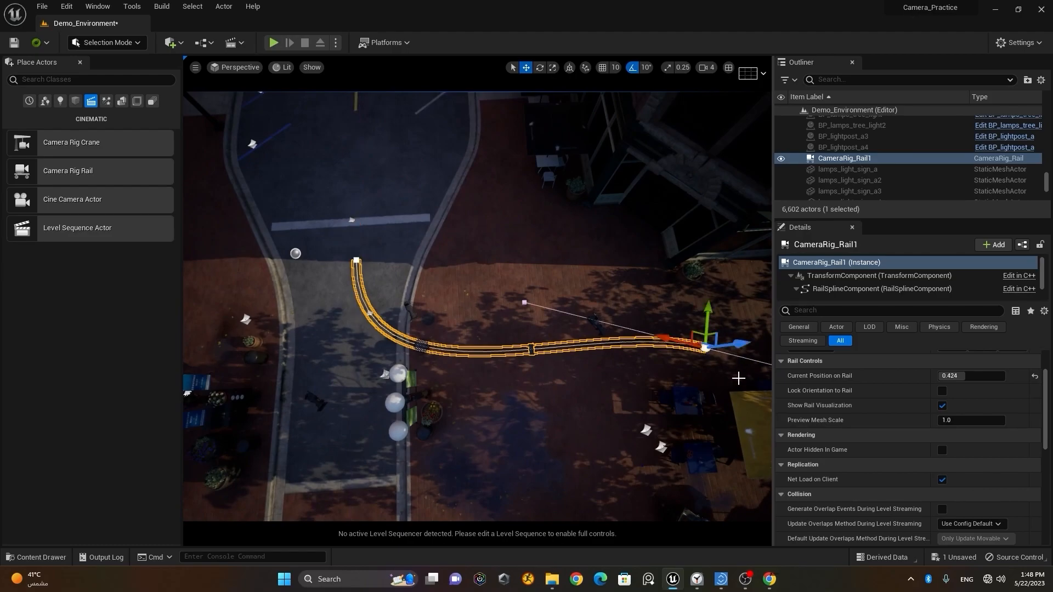
left_click(525, 302)
left_click_drag(525, 269, 510, 326)
left_click(704, 347)
mouse_move(700, 325)
left_mouse_down()
mouse_move(700, 349)
mouse_move(689, 319)
left_mouse_up()
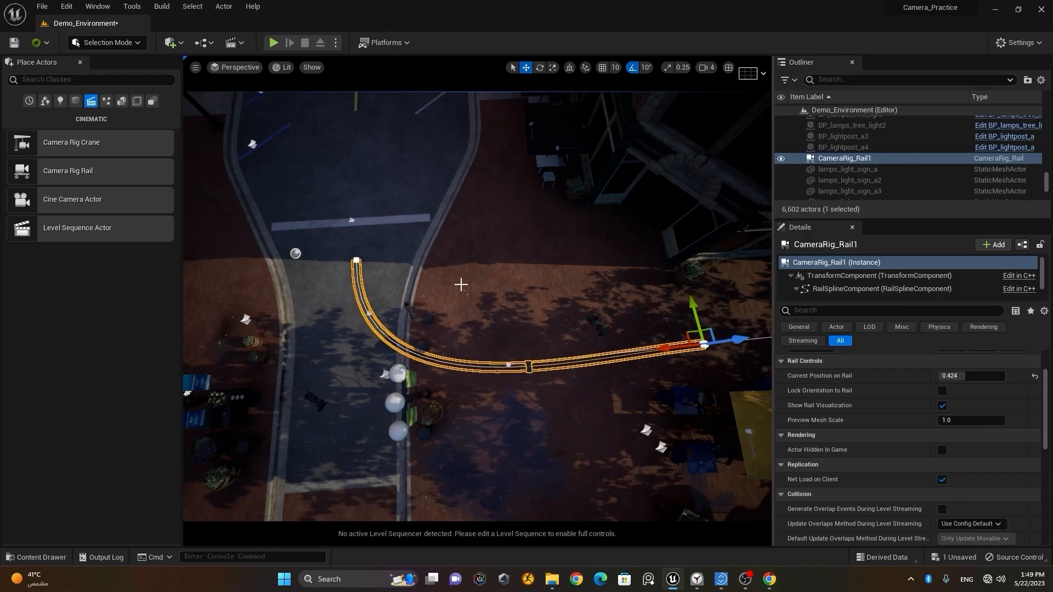
left_click(357, 261)
mouse_move(354, 235)
left_mouse_down()
mouse_move(352, 202)
mouse_move(372, 234)
left_mouse_up()
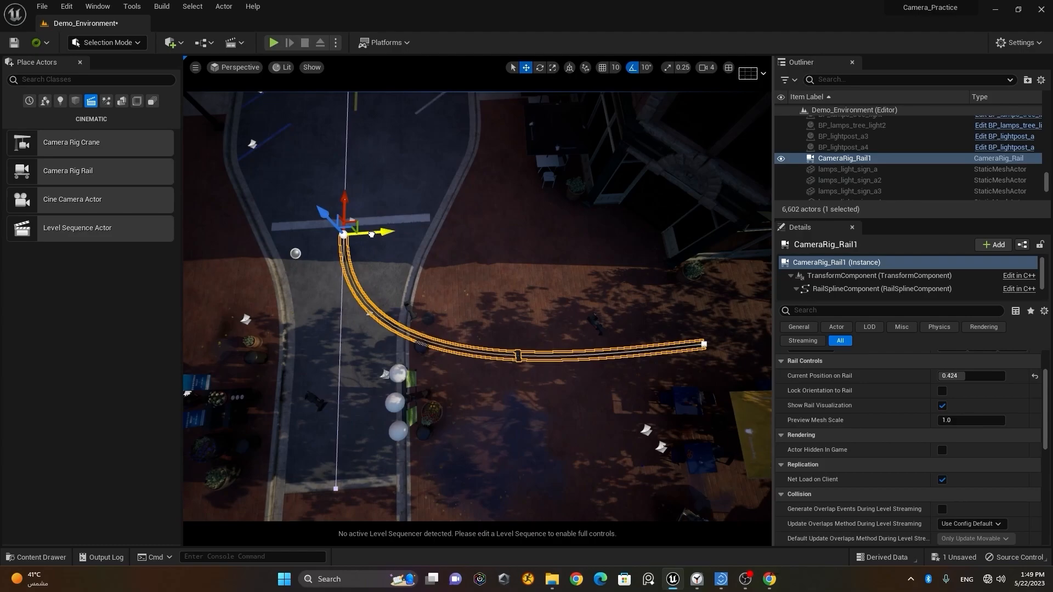
Extend the rail across the parking street by duplicating its end spline point along the X axis.
left_click_drag(387, 441, 617, 384, "alt")
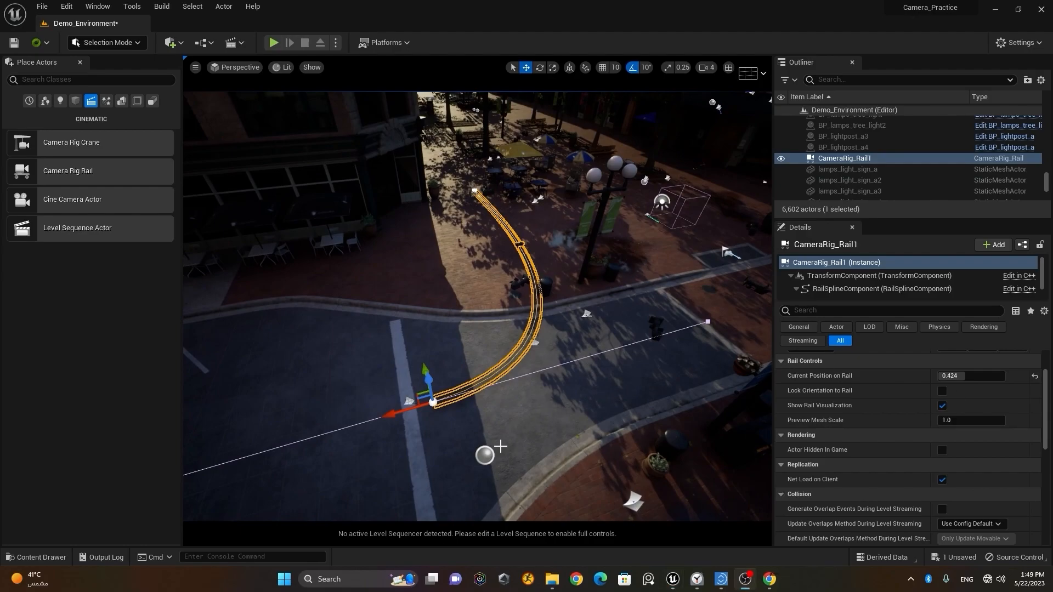
left_click_drag(459, 437, 456, 477, "alt")
middle_click_drag(459, 437, 521, 370)
middle_click_drag(438, 462, 435, 466)
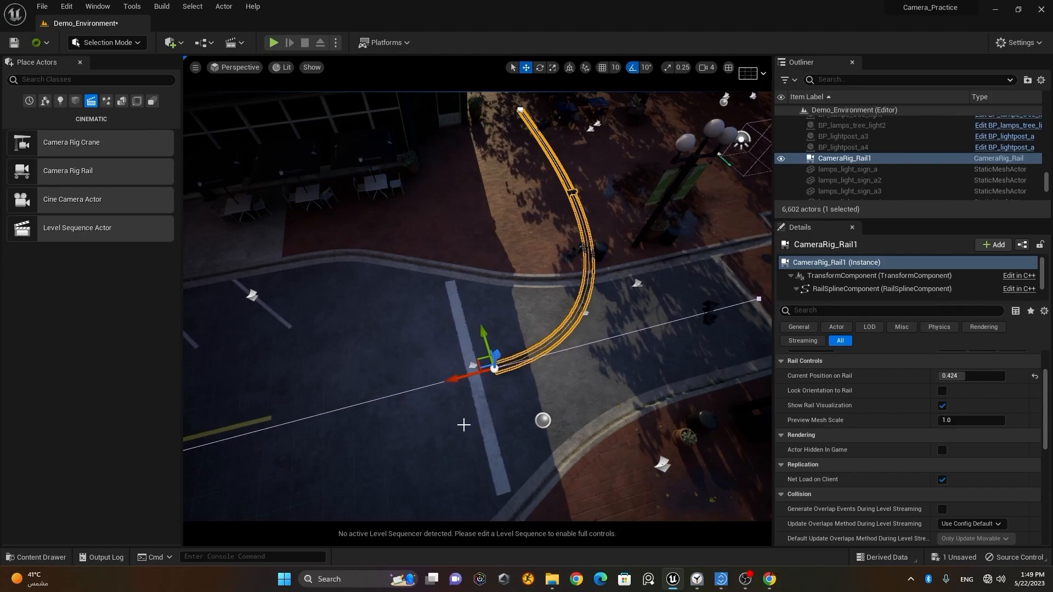
left_click_drag(448, 384, 208, 406)
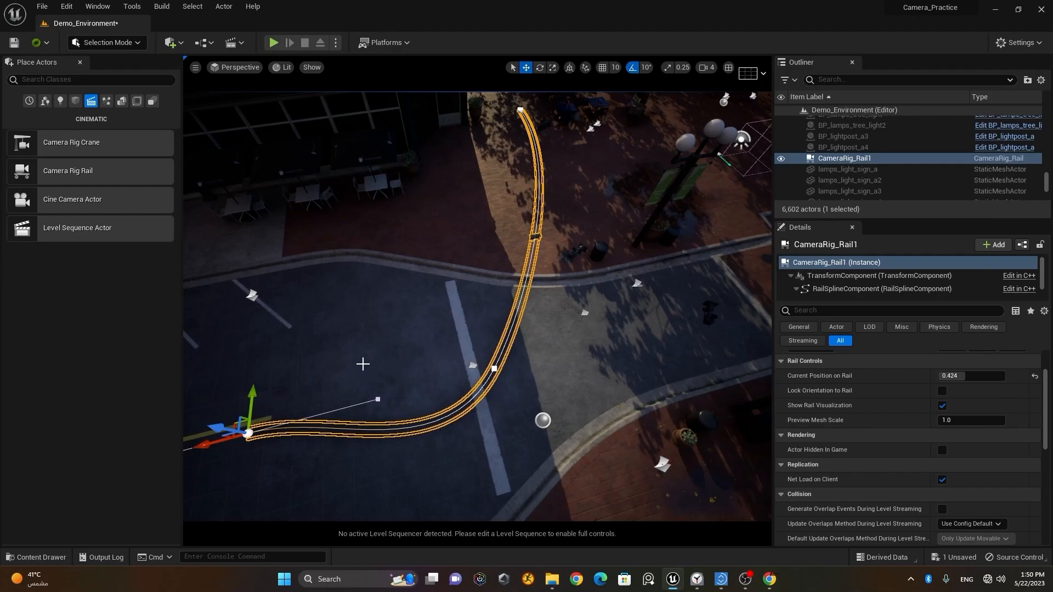
Rotate the middle spline point's tangent toward the yellow road line by moving its outer handle along the Y axis.
right_click_drag(362, 364, 355, 383)
right_click_drag(510, 393, 417, 394)
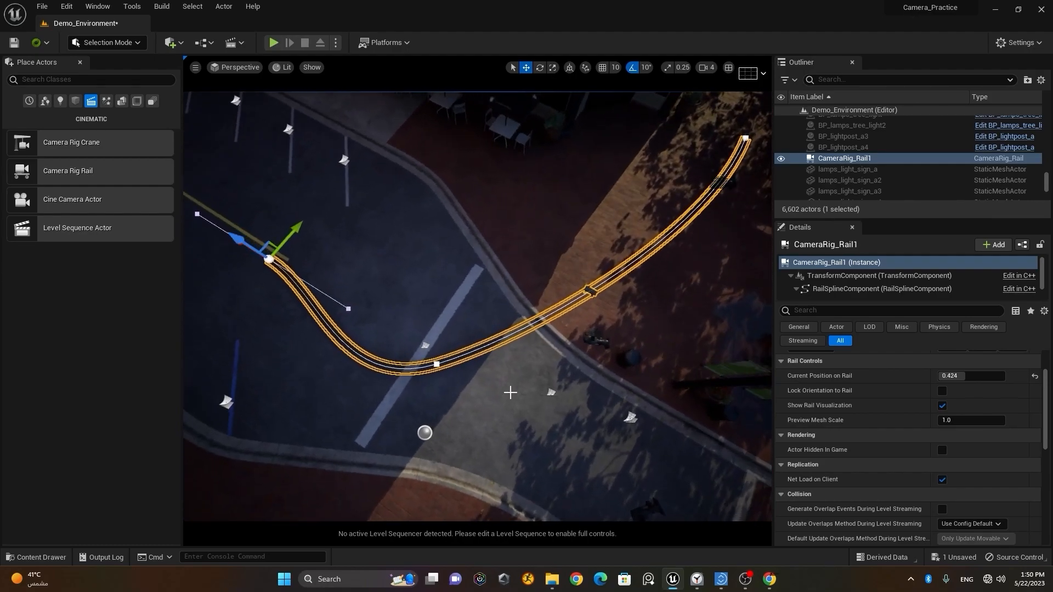
scroll(510, 393, "down", 3)
right_click_drag(515, 393, 488, 383)
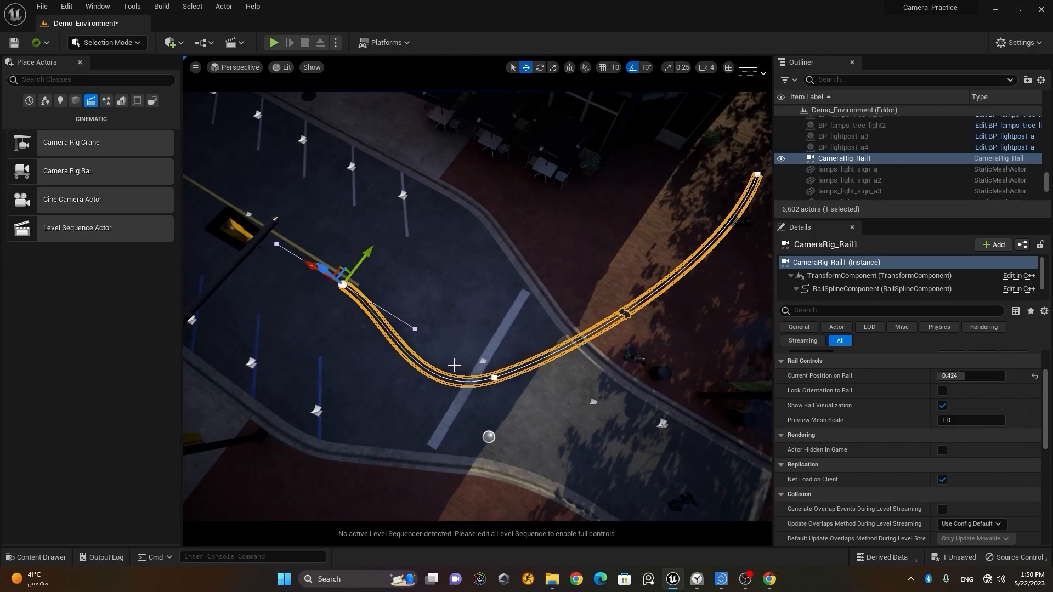
left_click(494, 377)
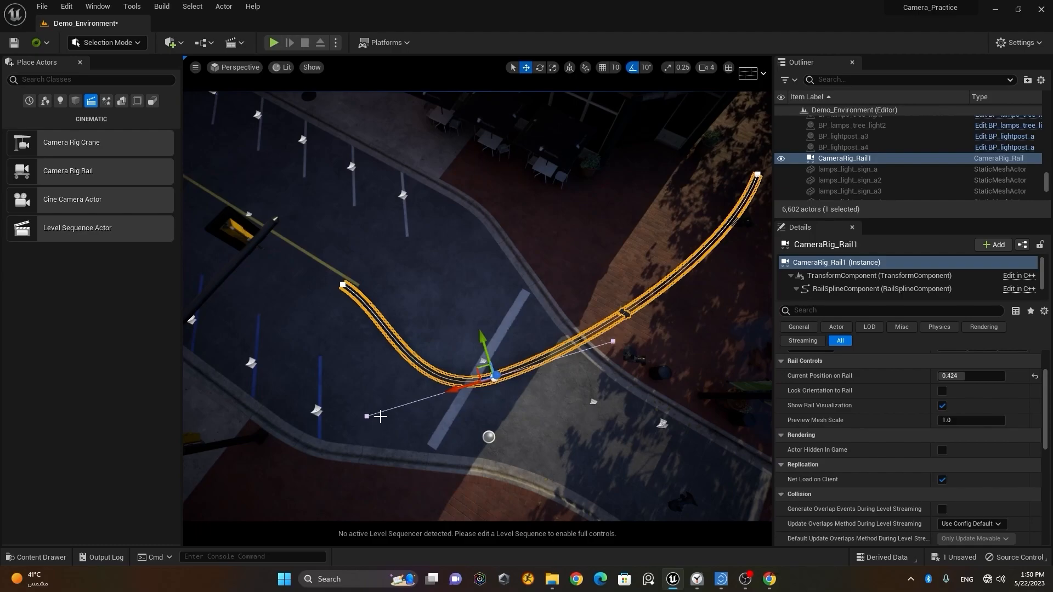
left_click(367, 416)
left_click_drag(355, 379, 406, 265)
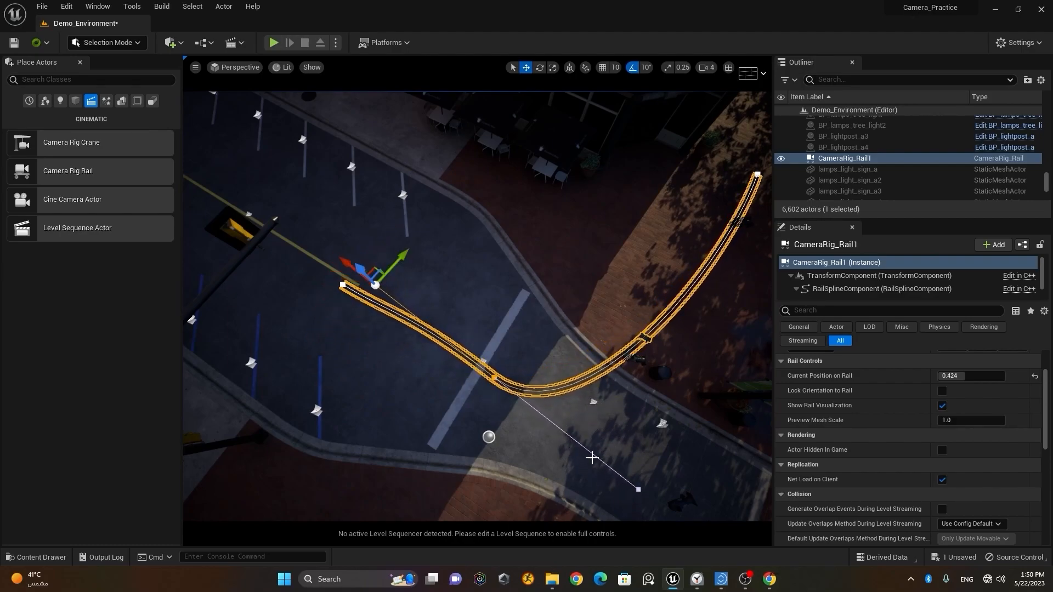
Lengthen the middle spline point's tangent by pulling its opposite handle outward along the X axis.
right_click_drag(625, 419, 672, 419)
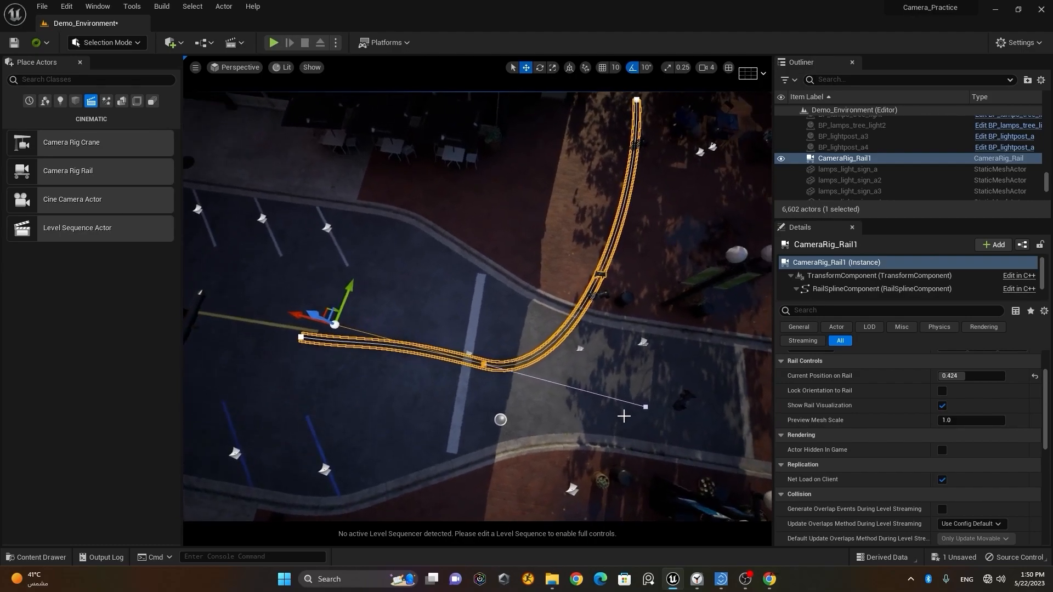
left_click(648, 406)
left_click_drag(608, 401, 731, 420)
scroll(655, 368, "down", 2)
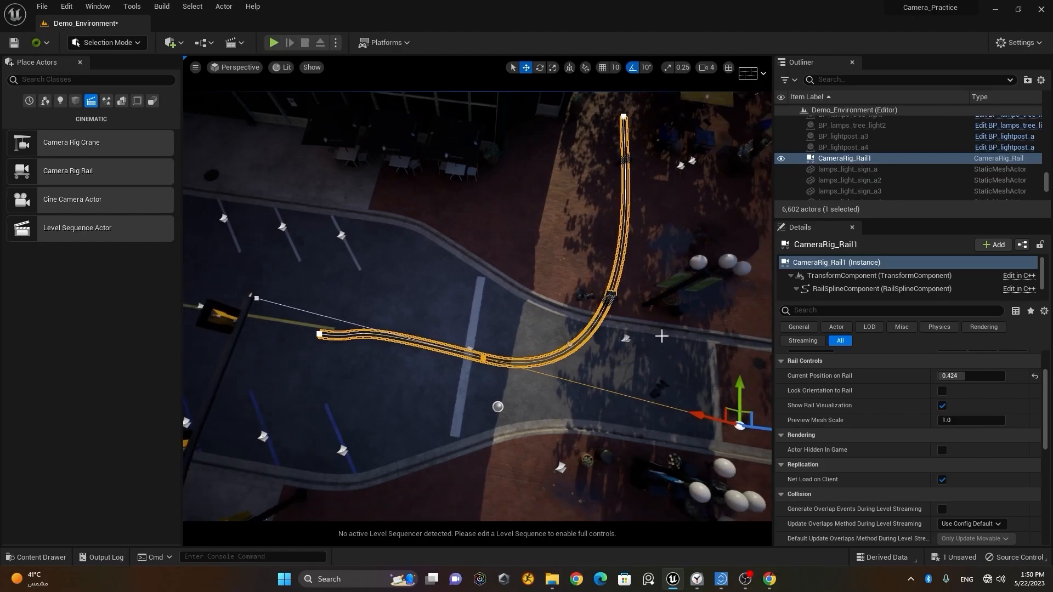
Straighten the rail's first section by shifting the start point and its tangent handle along the Y axis.
left_click(621, 114)
mouse_move(585, 113)
left_mouse_down()
mouse_move(618, 116)
mouse_move(603, 115)
left_mouse_up()
left_click(644, 242)
left_click_drag(613, 236, 593, 235)
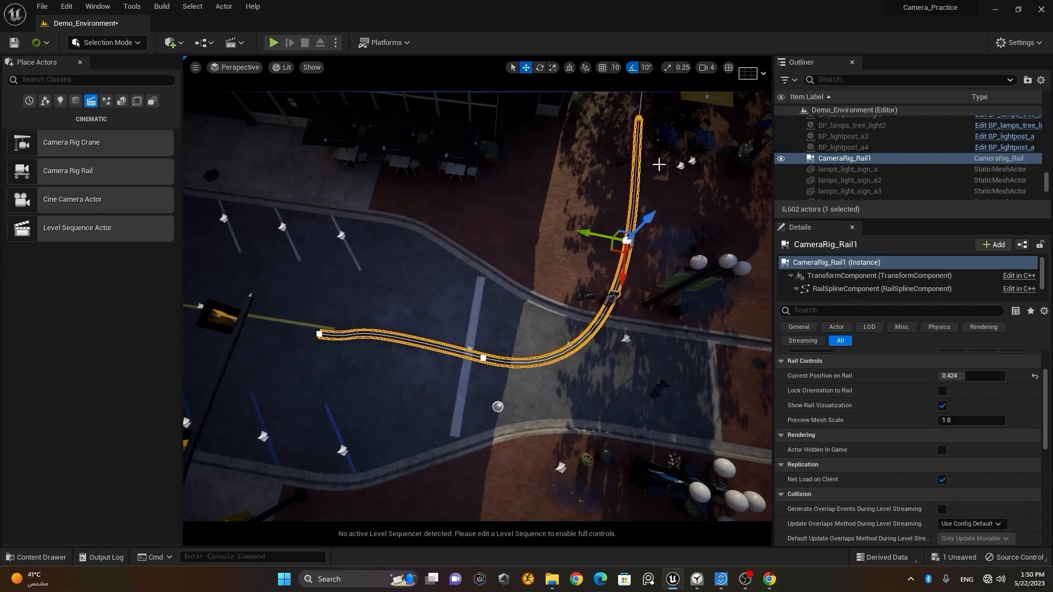
left_click(639, 118)
left_click_drag(600, 114, 611, 113)
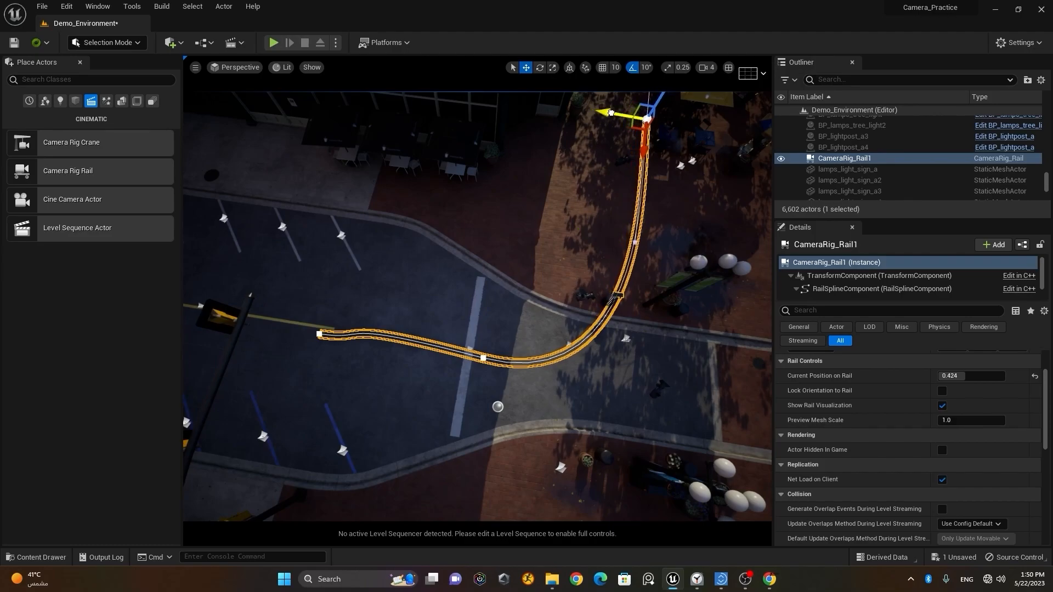
Align the rail's street end with the yellow road line by shifting its end point and tangent handle along the Y axis.
left_click(319, 333)
left_click_drag(330, 308, 328, 292)
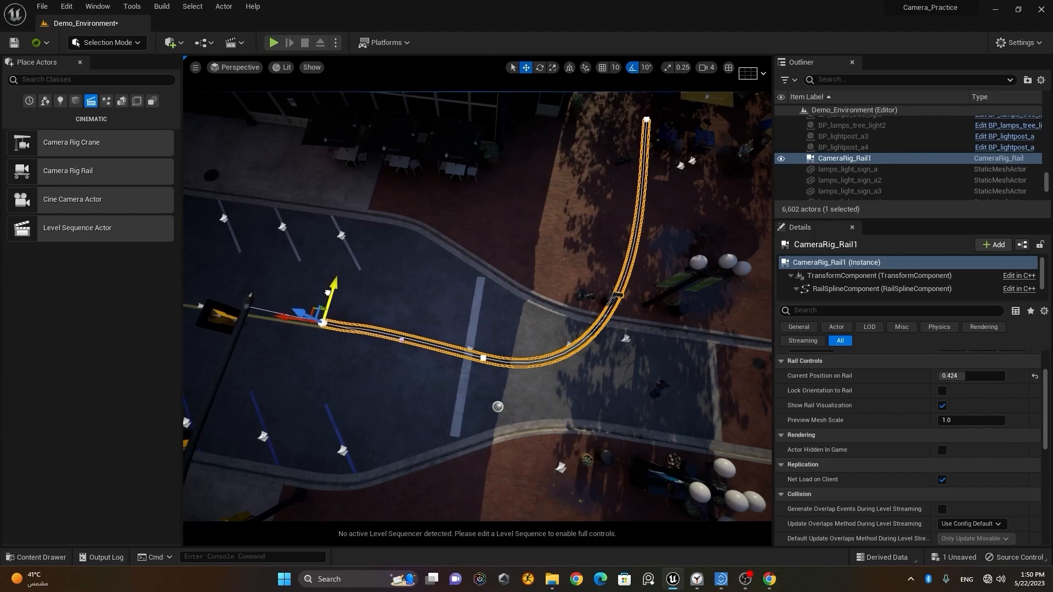
left_click(402, 339)
left_click_drag(416, 297, 415, 296)
Straighten the street section by nudging the middle spline point's outer tangent handle along its Y axis.
left_click_drag(310, 377, 380, 391, "alt")
left_click_drag(518, 385, 517, 416)
key("Delete")
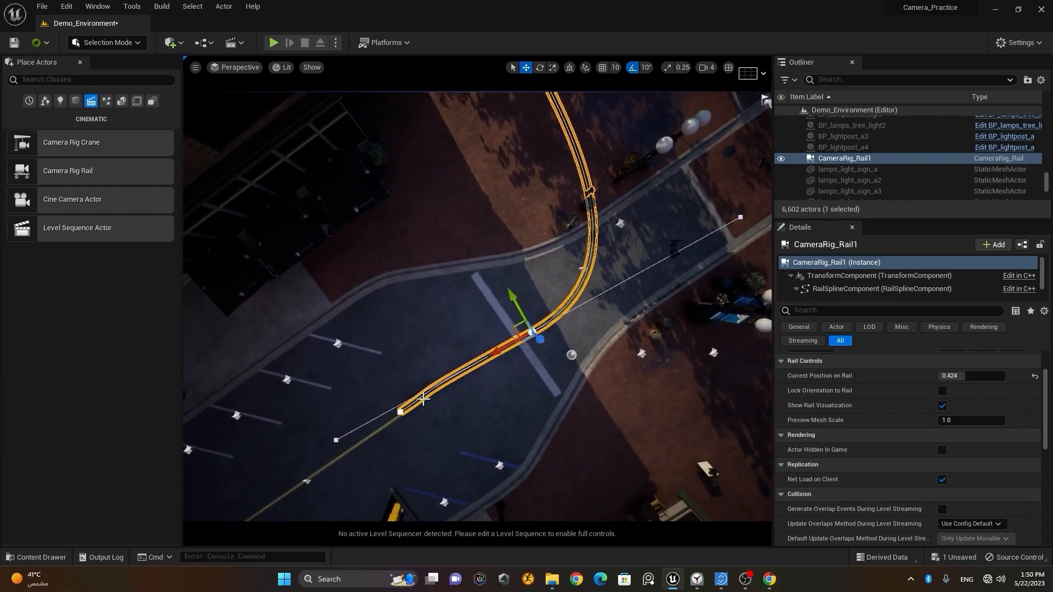
left_click(398, 411)
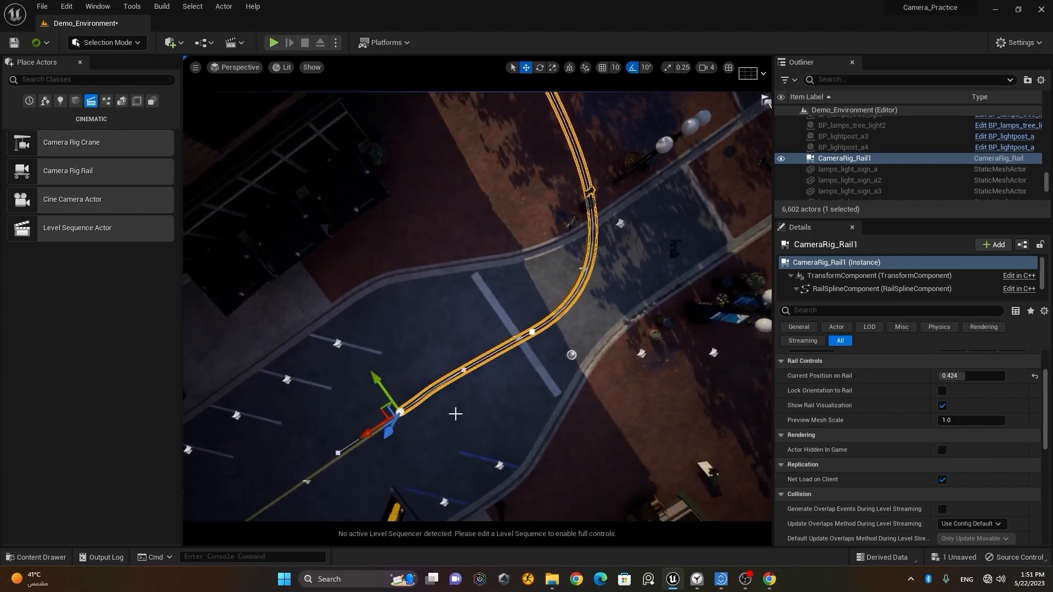
left_click(532, 332)
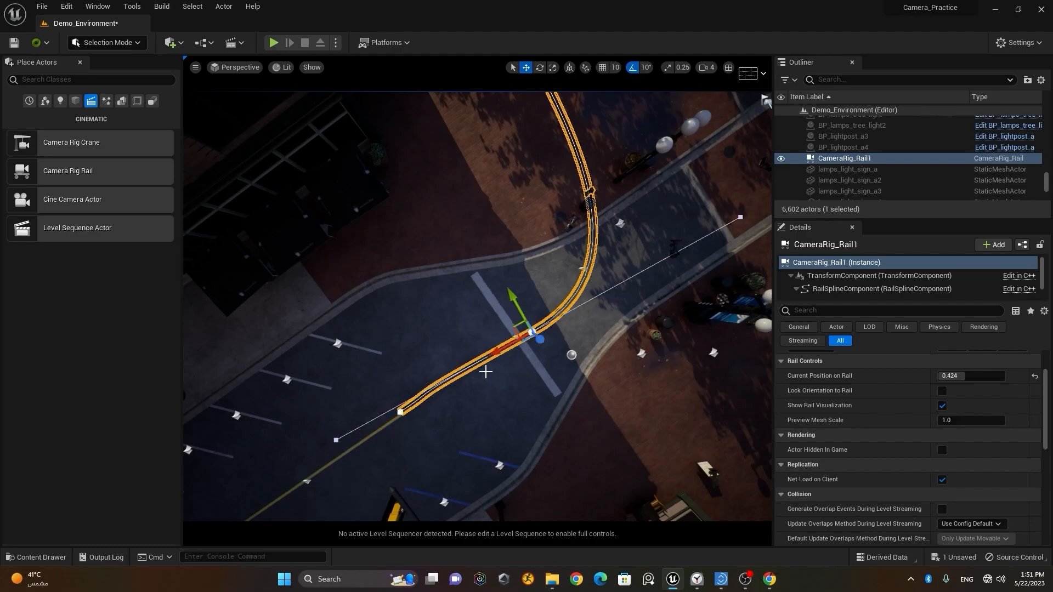
left_click(334, 441)
left_click_drag(316, 414, 324, 428)
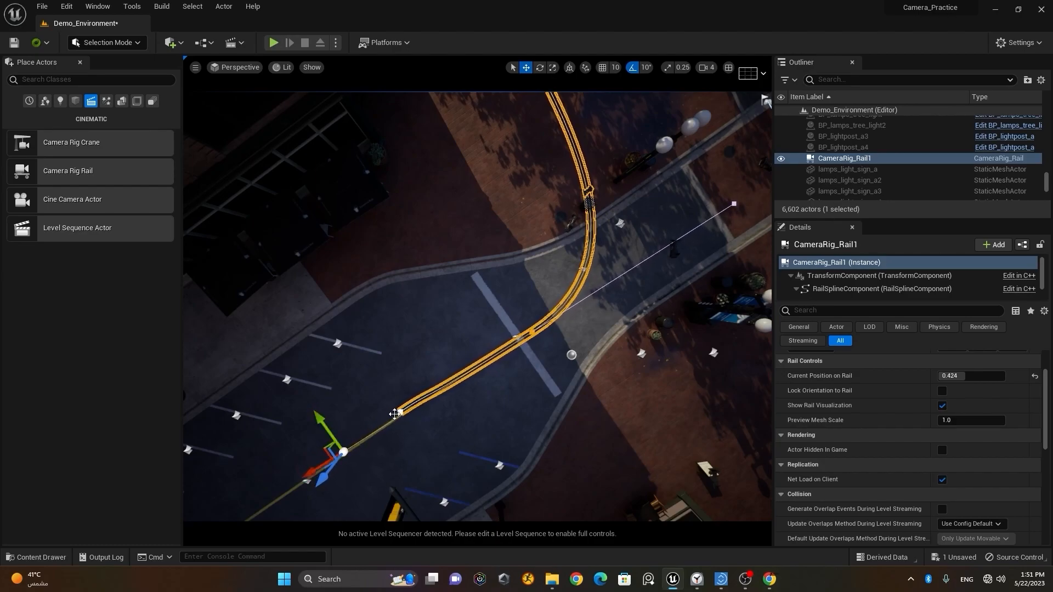
Extend the rail by moving its end spline point along the yellow road line, then nudge it along Y to align it.
left_click(400, 412)
left_click_drag(379, 385, 277, 482)
right_click_drag(411, 461, 323, 417)
right_click_drag(408, 408, 410, 421)
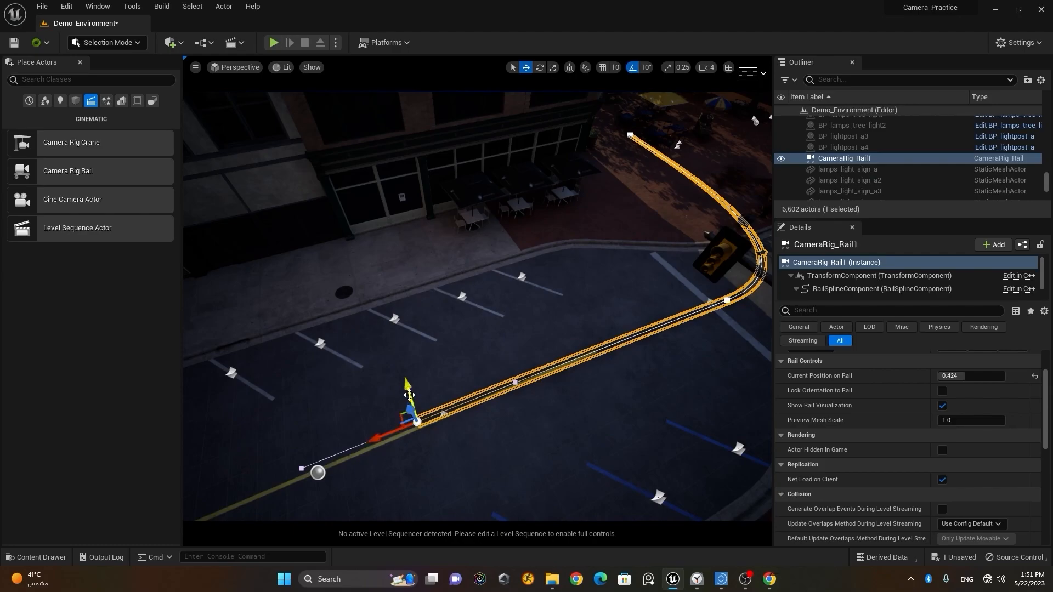
left_click_drag(408, 387, 409, 395)
Lengthen the straight section by moving the rail's end spline point along its X axis into the intersection.
right_click_drag(534, 462, 429, 517)
left_click_drag(431, 387, 237, 394)
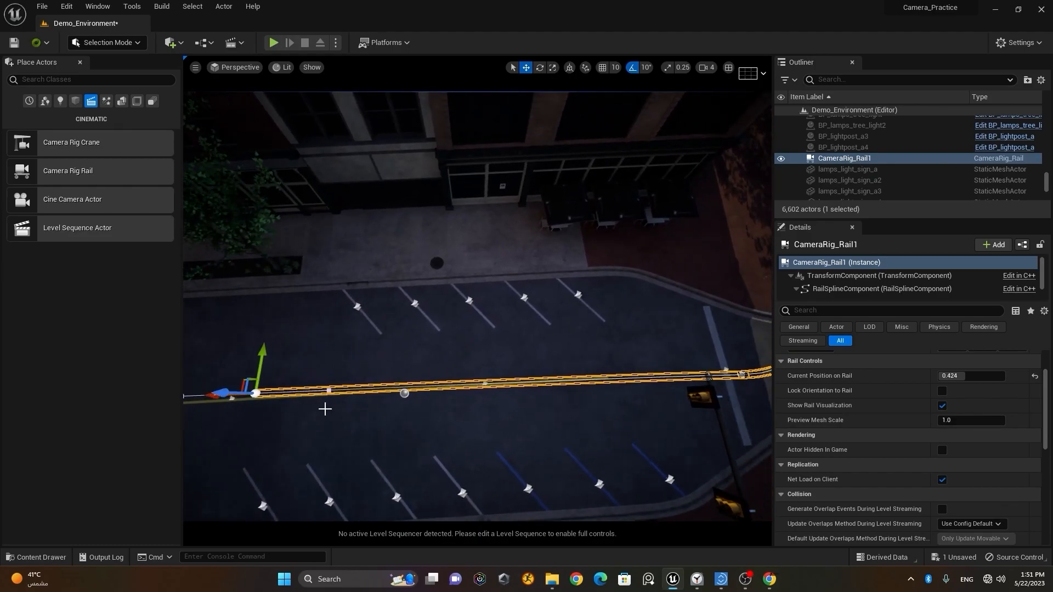
scroll(329, 413, "down", 5)
middle_click_drag(348, 420, 230, 417)
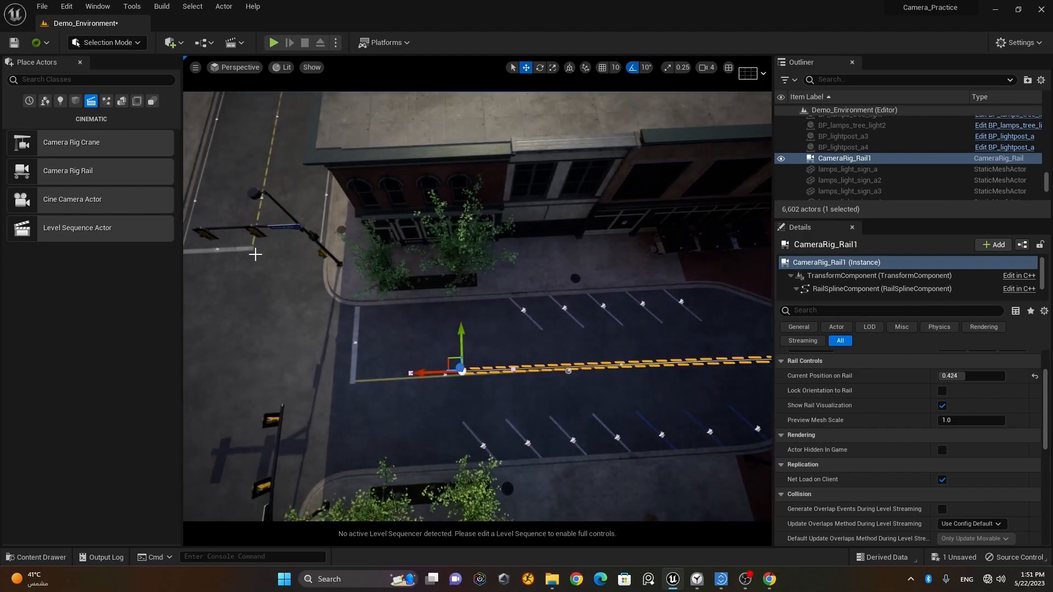
left_click_drag(406, 376, 211, 402)
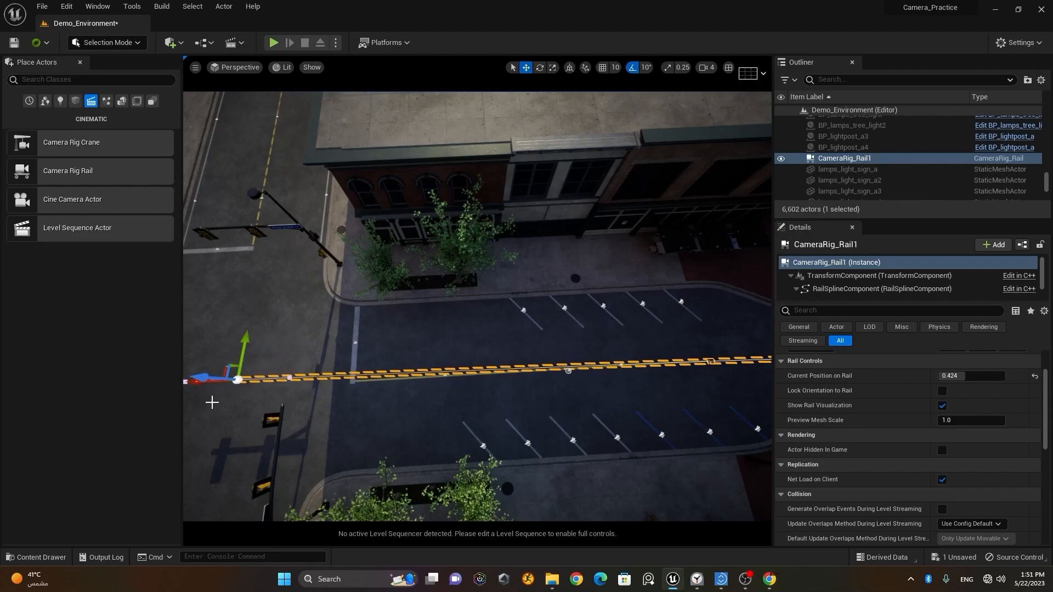
Duplicate the end spline point up the cross street along the Y axis, and shift the corner point along its own Y axis.
left_click_drag(242, 347, 242, 133)
left_click(239, 380)
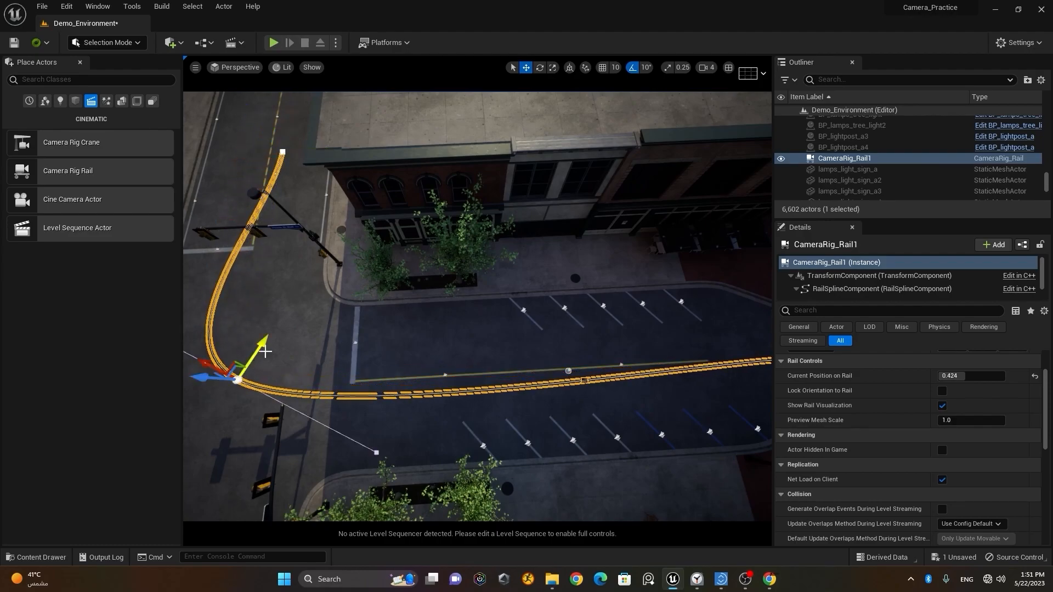
left_click_drag(260, 347, 275, 324)
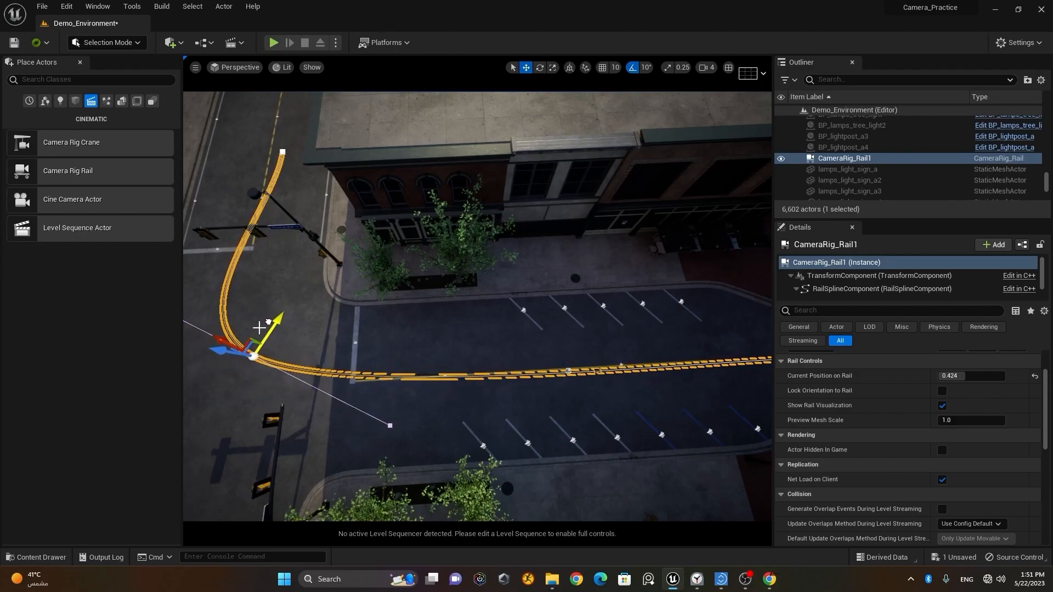
Lengthen the corner point's tangent along its X axis and nudge the corner point along its Y axis to refine the turn.
scroll(301, 381, "down", 1)
scroll(301, 381, "down", 2)
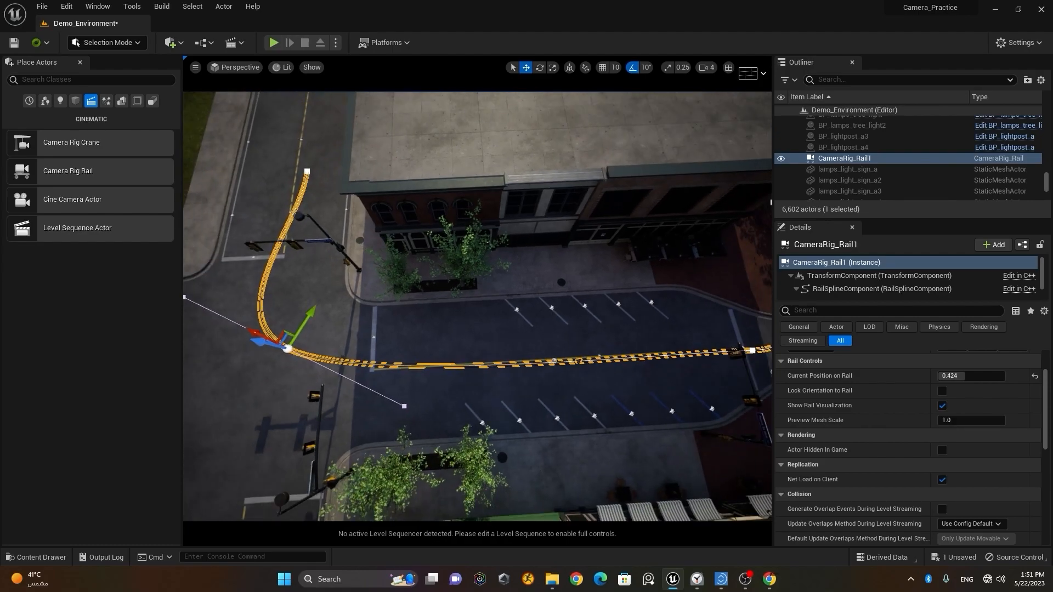
scroll(369, 425, "down", 1)
left_click(407, 401)
mouse_move(385, 390)
left_mouse_down()
mouse_move(310, 357)
mouse_move(392, 399)
left_mouse_up()
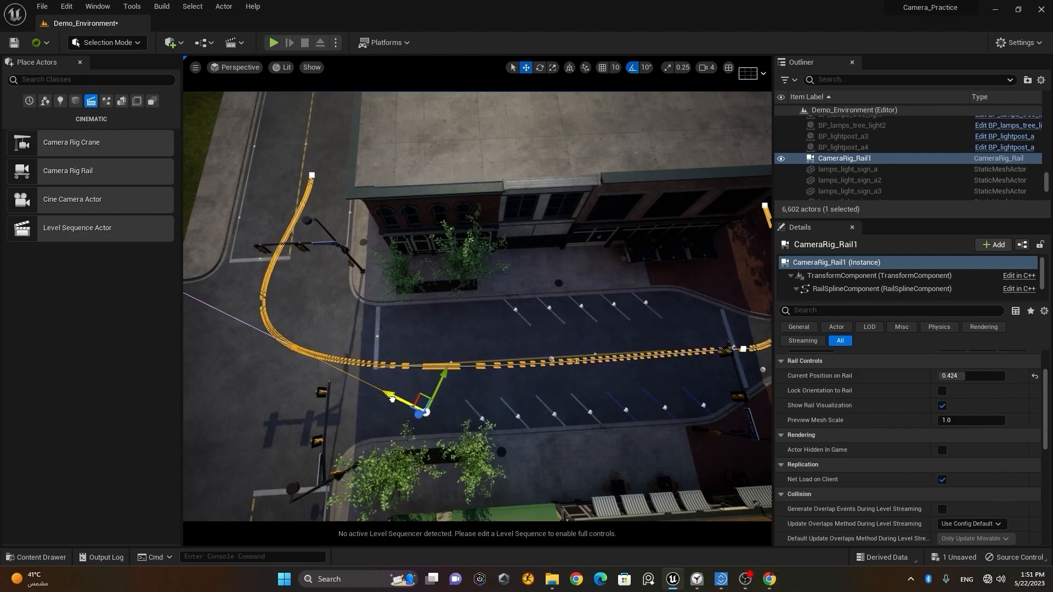
left_click_drag(324, 415, 324, 445, "alt")
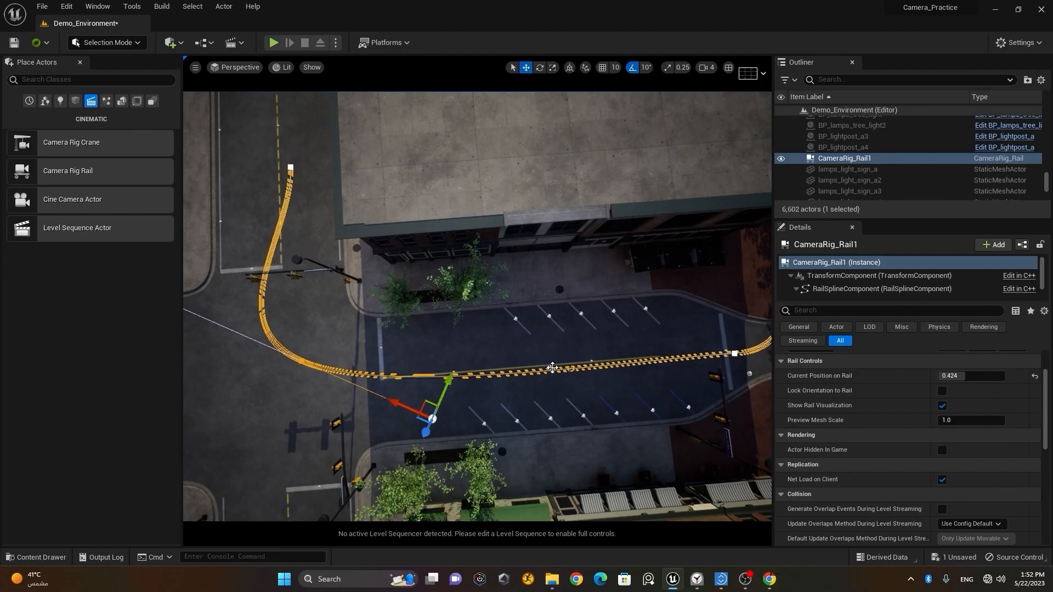
left_click(307, 368)
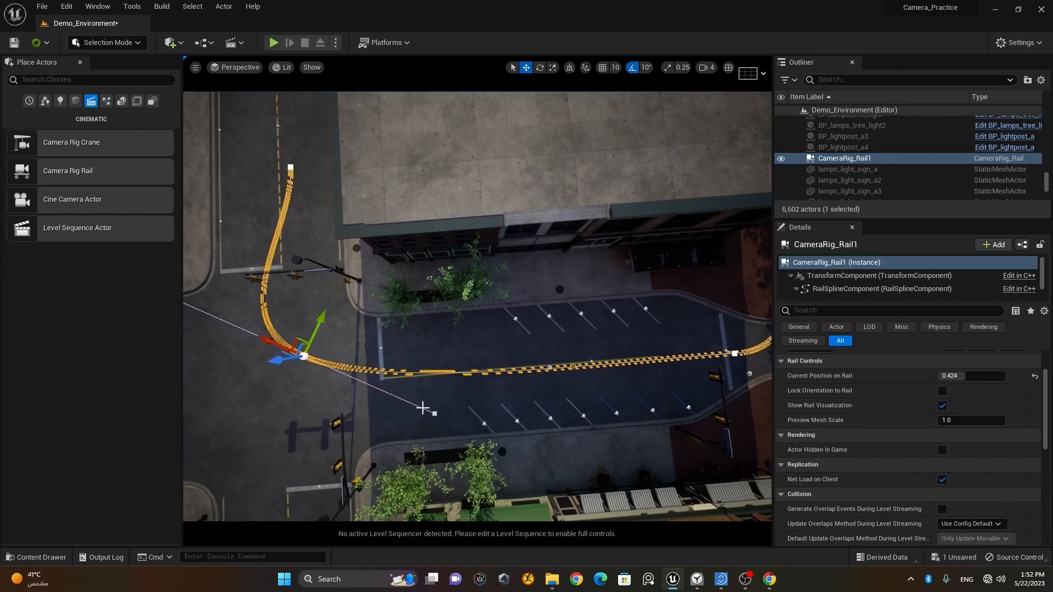
Shift the rail's end spline point along its Y axis toward the far curb and straighten its tangent parallel to the cross street.
left_click(291, 166)
left_click_drag(322, 166, 265, 165)
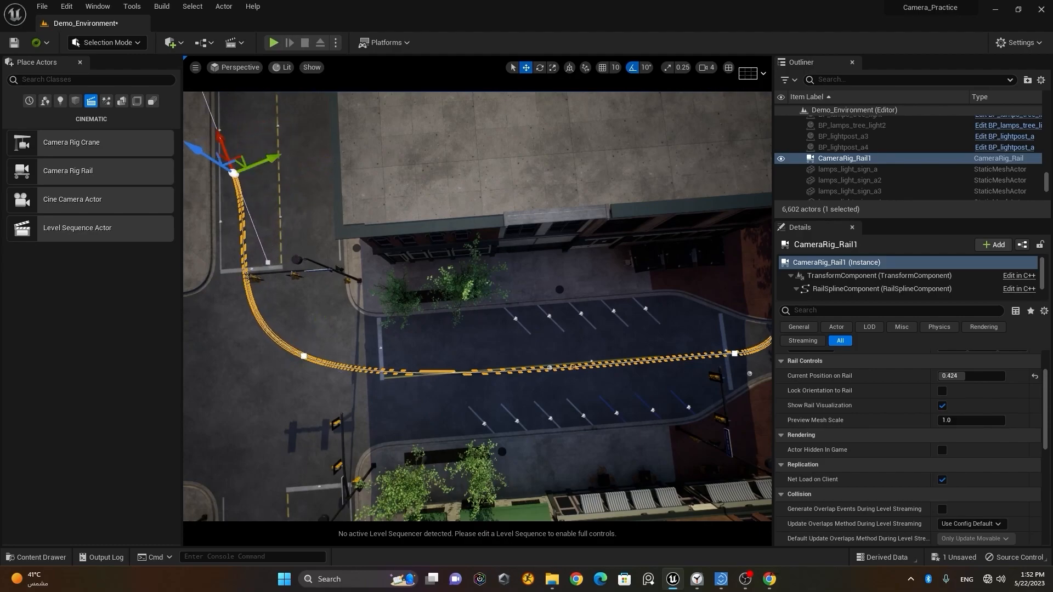
left_click(269, 263)
left_click_drag(304, 251, 276, 263)
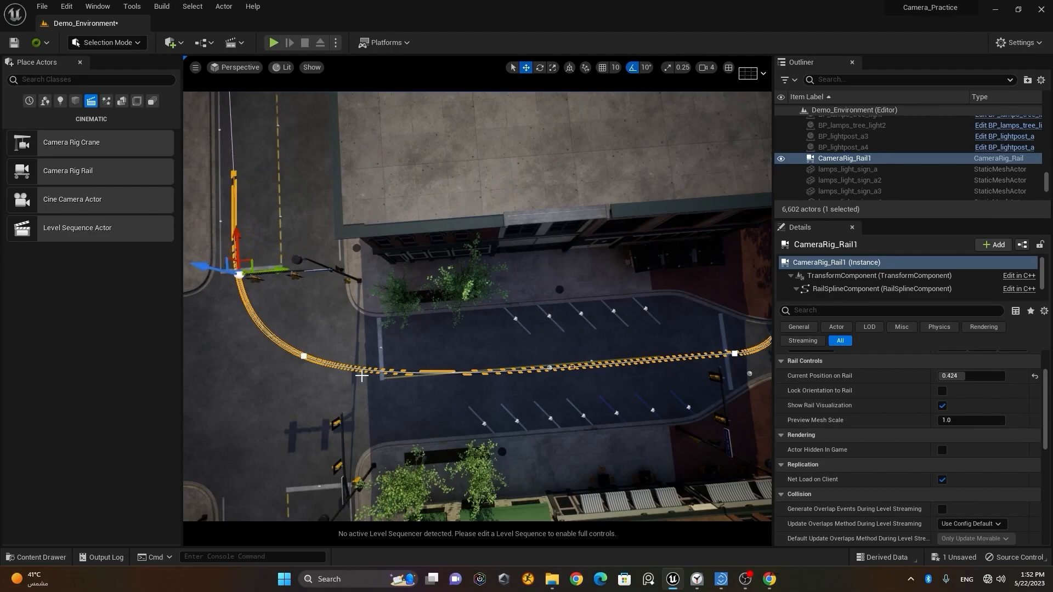
Extend the rail farther down the cross street by moving its end spline point along the X axis.
scroll(531, 406, "down", 3)
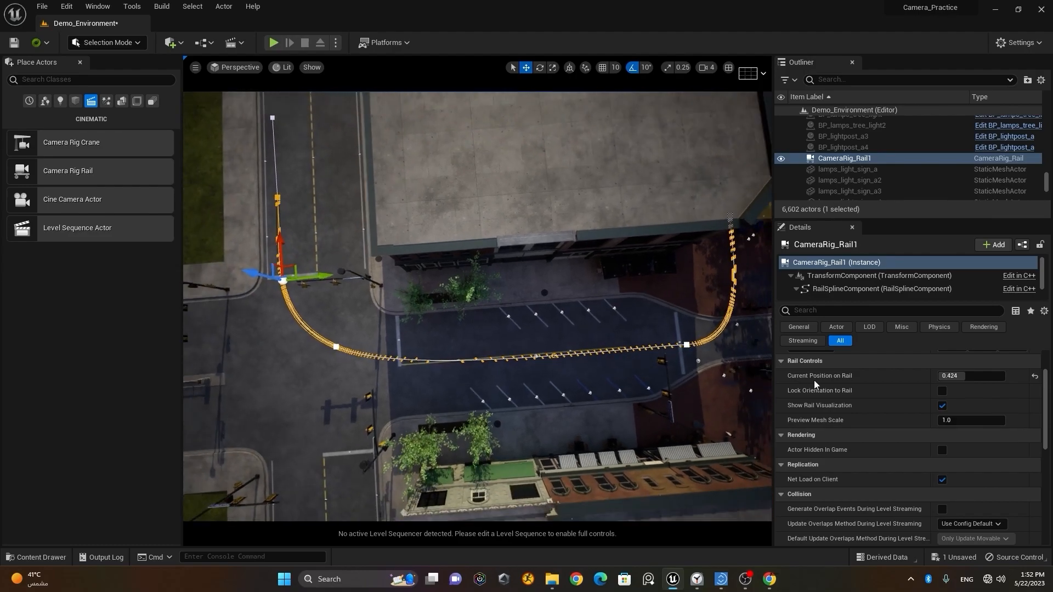
right_click_drag(574, 409, 565, 368)
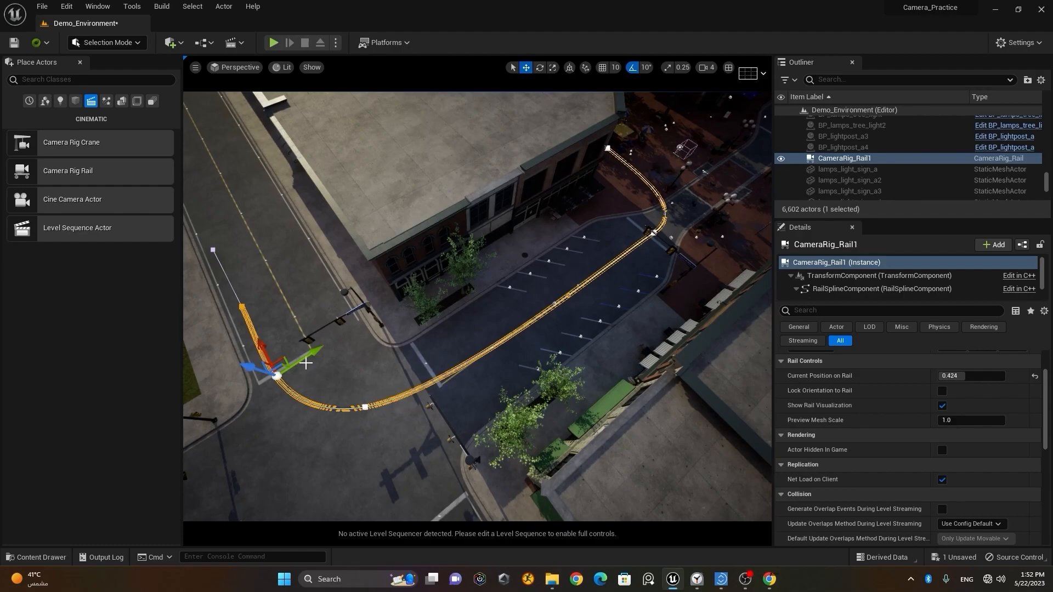
right_click_drag(306, 361, 306, 329)
right_click_drag(463, 407, 446, 512)
left_click(473, 488)
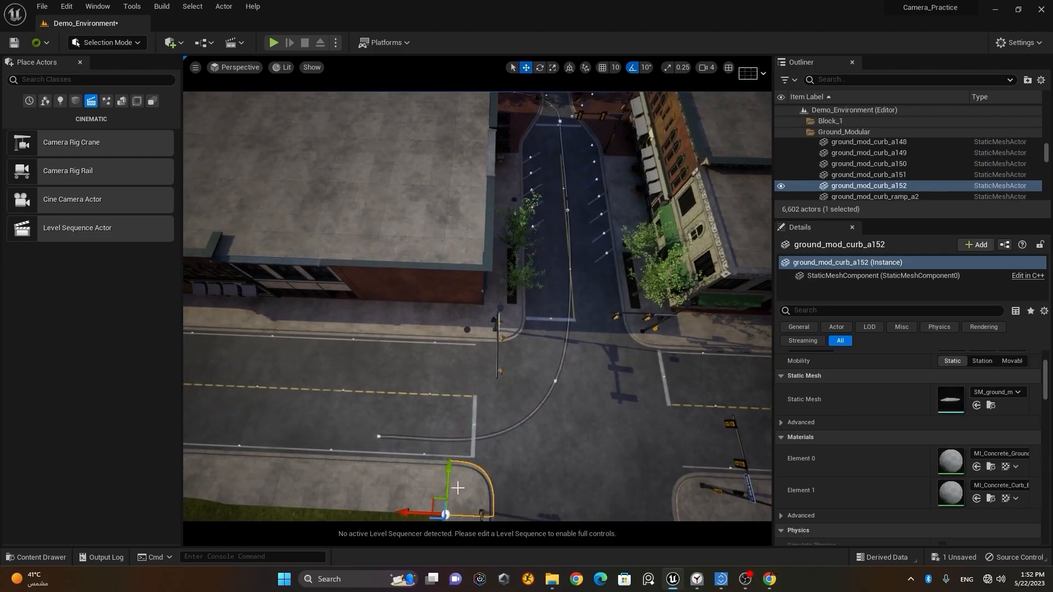
left_click(387, 438)
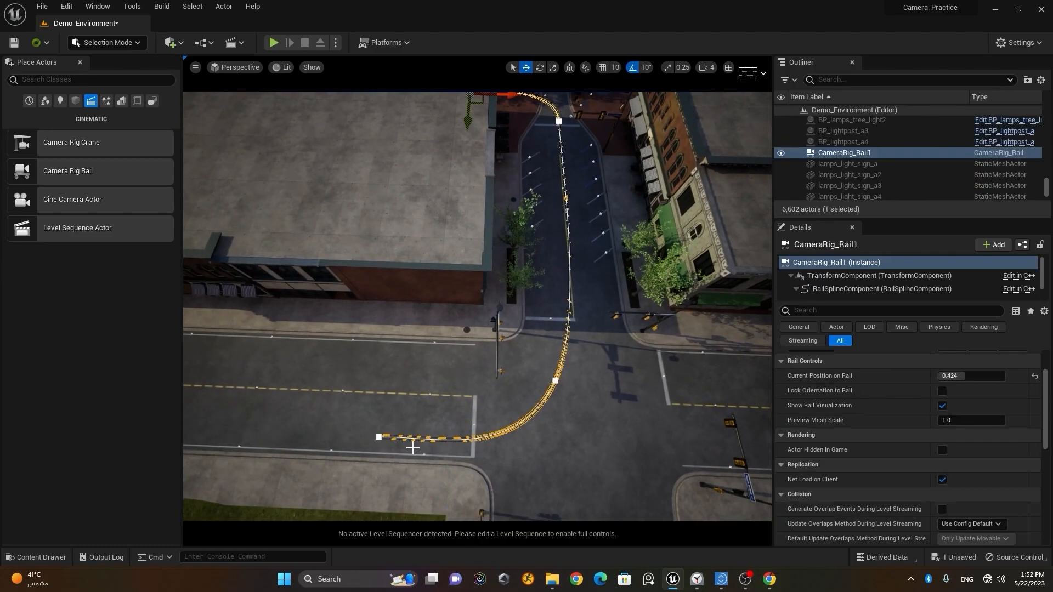
scroll(339, 504, "up", 2)
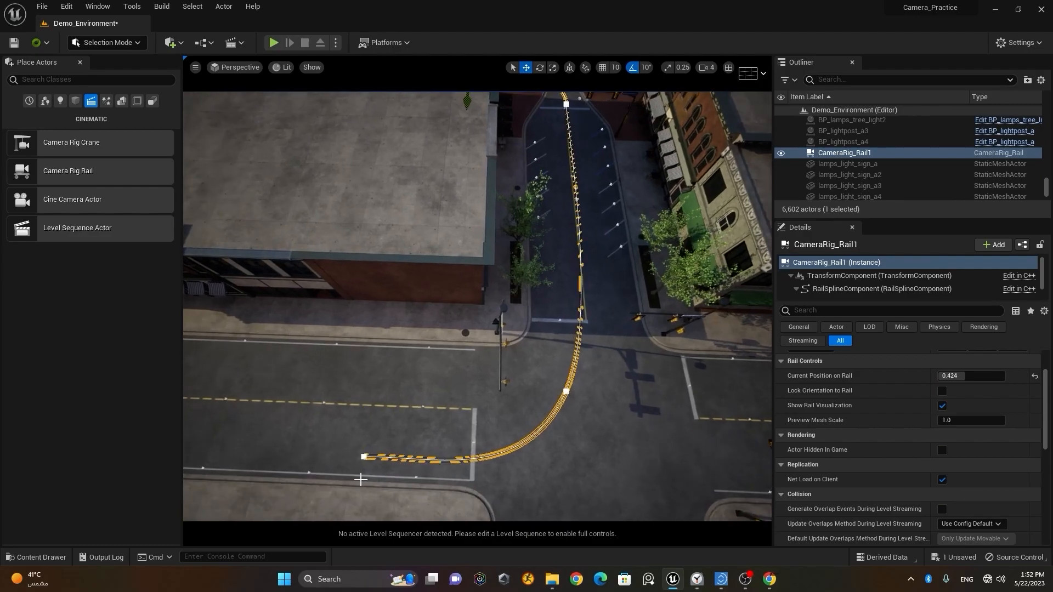
left_click(363, 456)
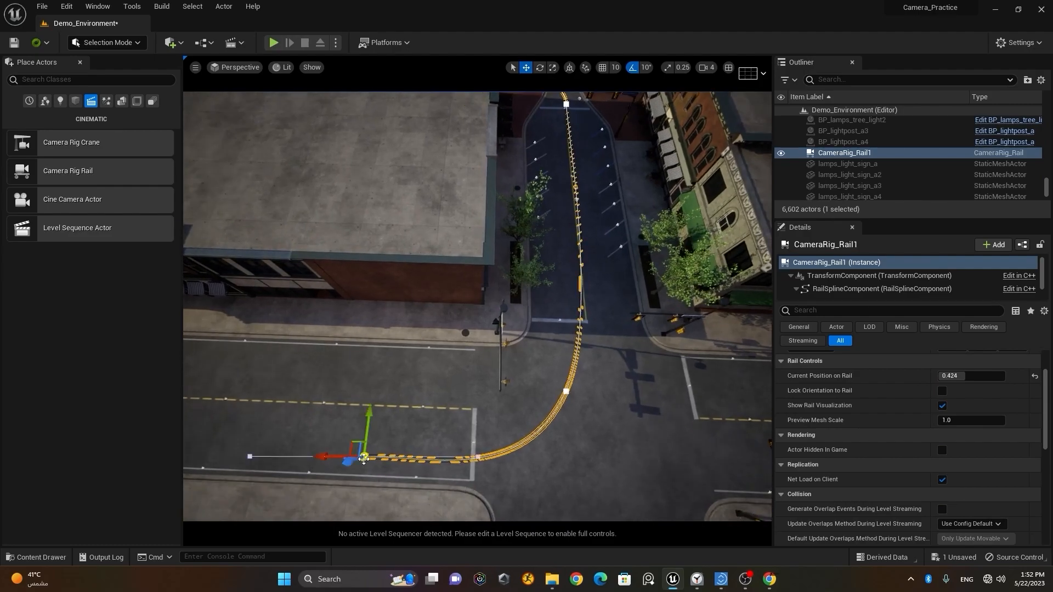
left_click_drag(321, 458, 188, 447)
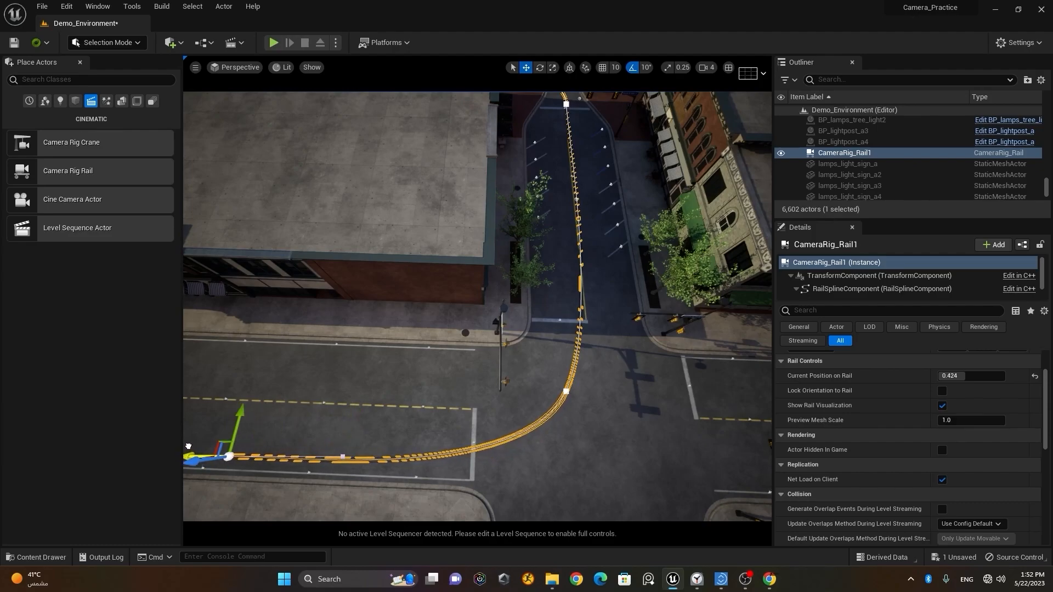
Adjust the intersection corner point's tangent along its Y axis and nudge the rail's end point along Y to smooth the turn.
left_click(568, 393)
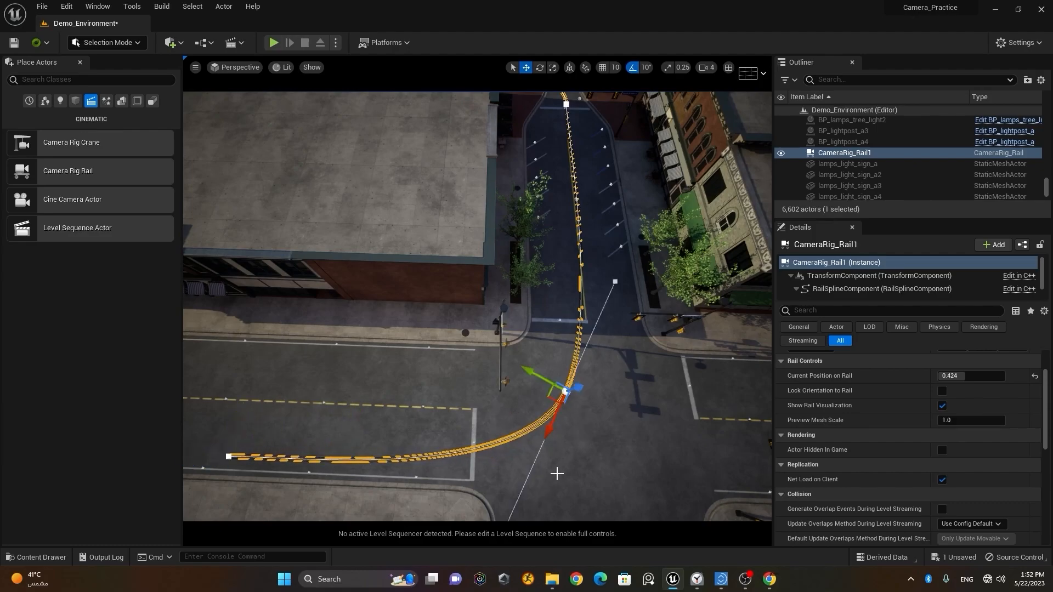
scroll(560, 453, "down", 3)
left_click(495, 490)
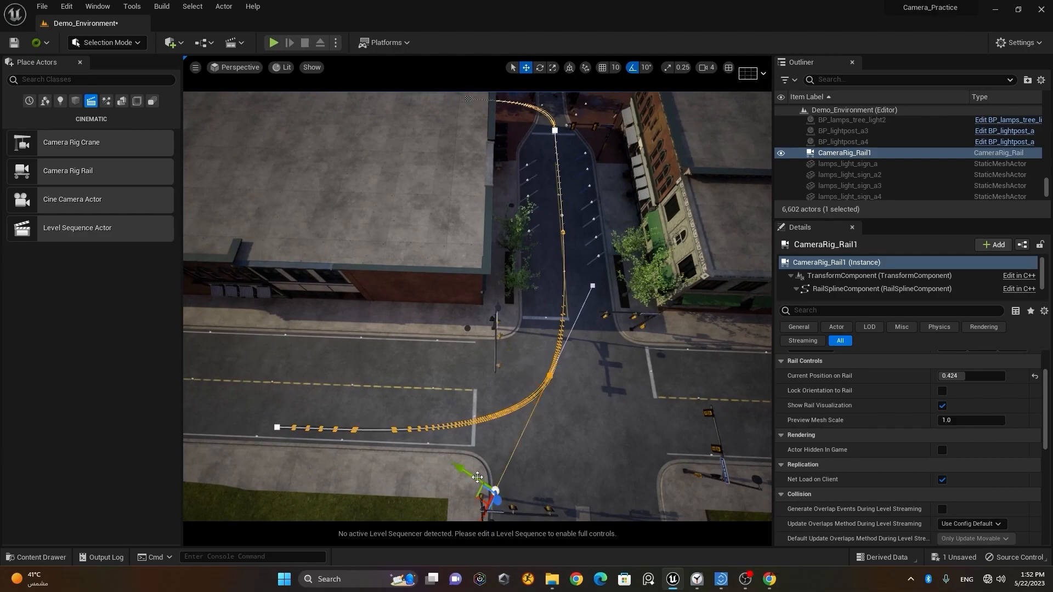
left_click_drag(461, 474, 474, 481)
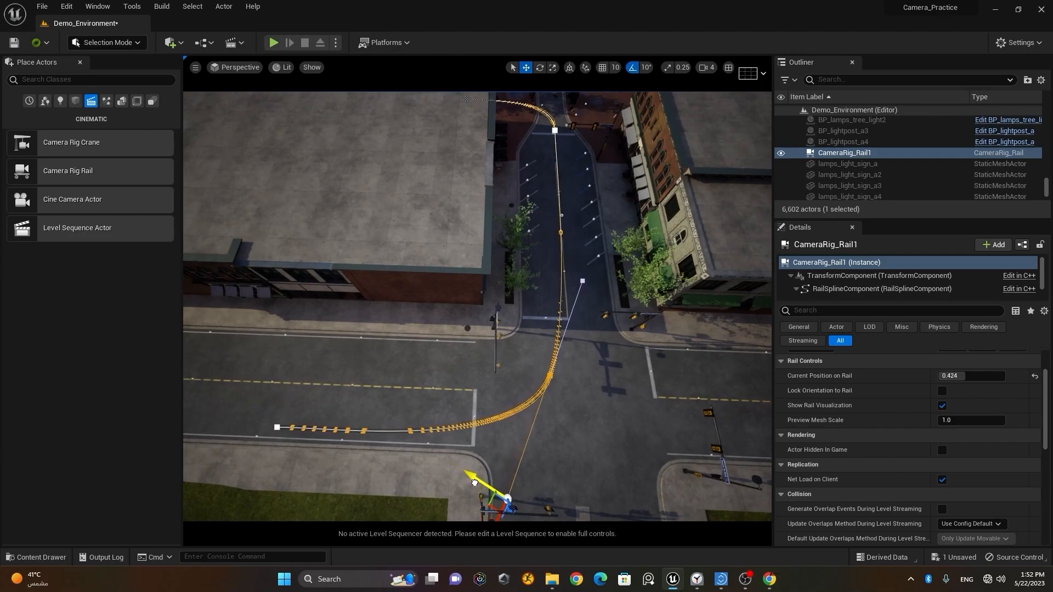
left_click(277, 427)
left_click_drag(283, 394, 281, 383)
Reset the rail's Current Position on Rail to its default of 0.0.
scroll(556, 412, "up", 10)
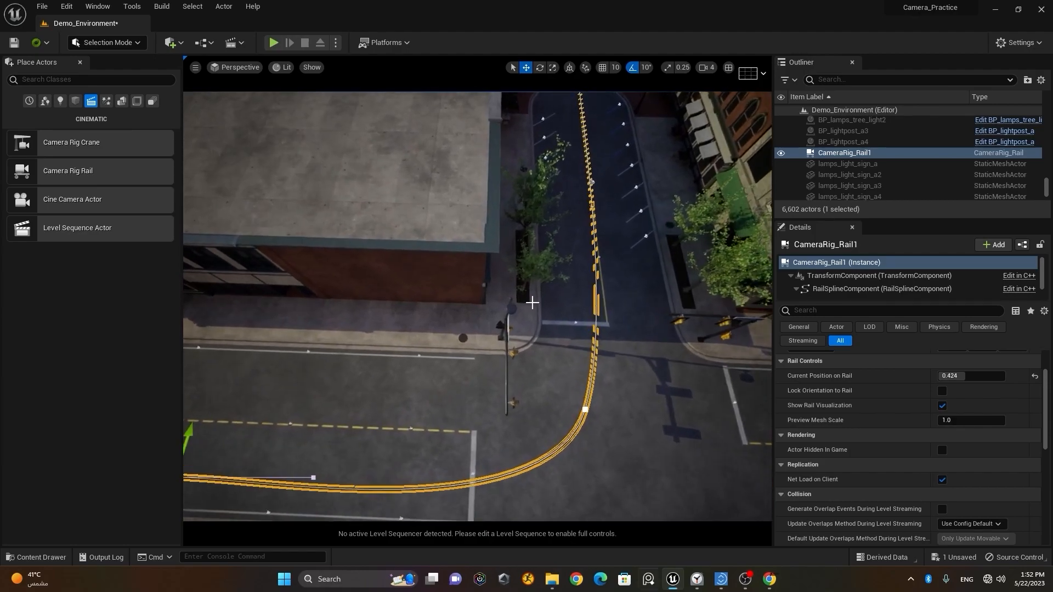
right_click_drag(556, 413, 741, 265)
right_click_drag(710, 322, 694, 126)
right_click_drag(655, 234, 704, 223)
mouse_move(622, 398)
right_mouse_down()
mouse_move(635, 410)
mouse_move(622, 398)
right_mouse_up()
right_click_drag(627, 462, 571, 496)
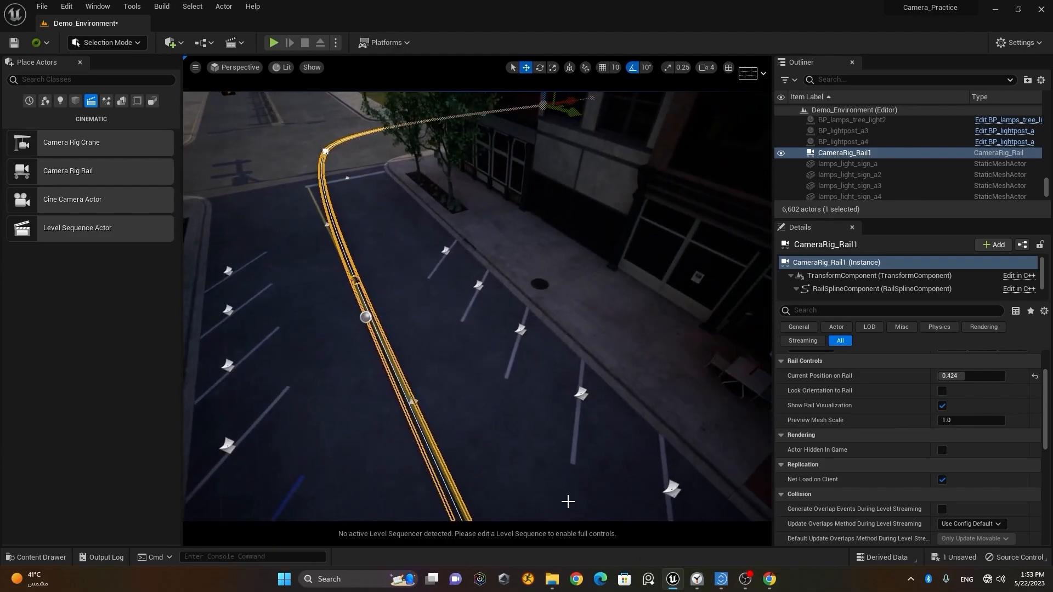
right_click_drag(472, 375, 499, 373)
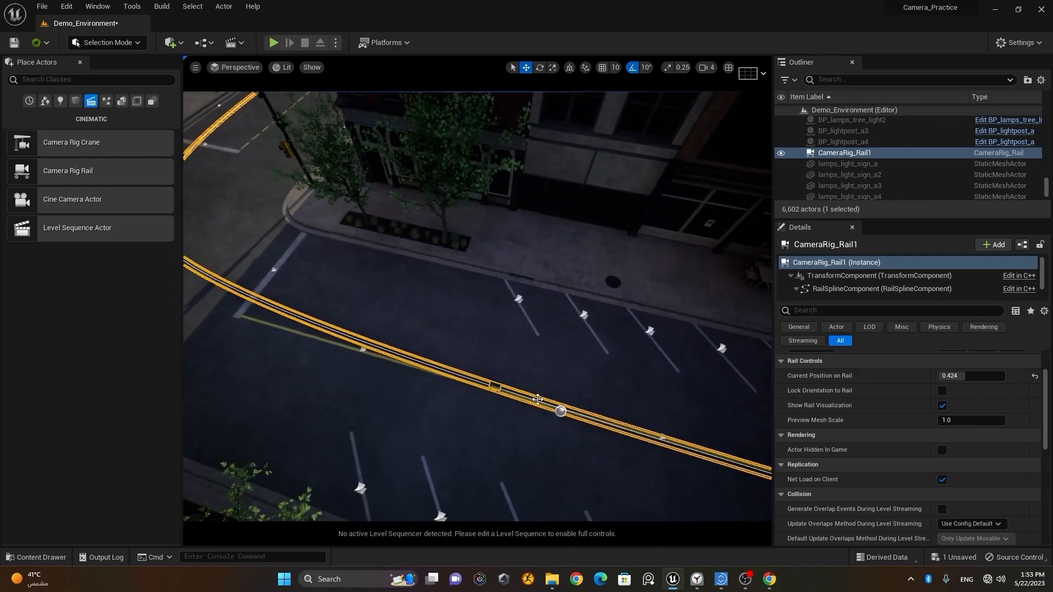
left_click(957, 376)
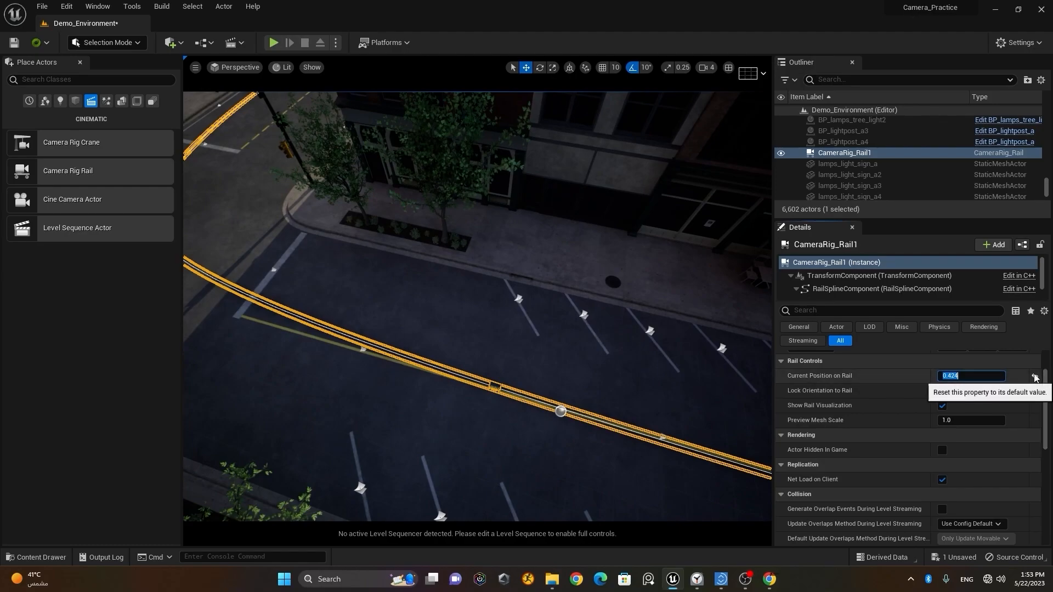
left_click(1034, 377)
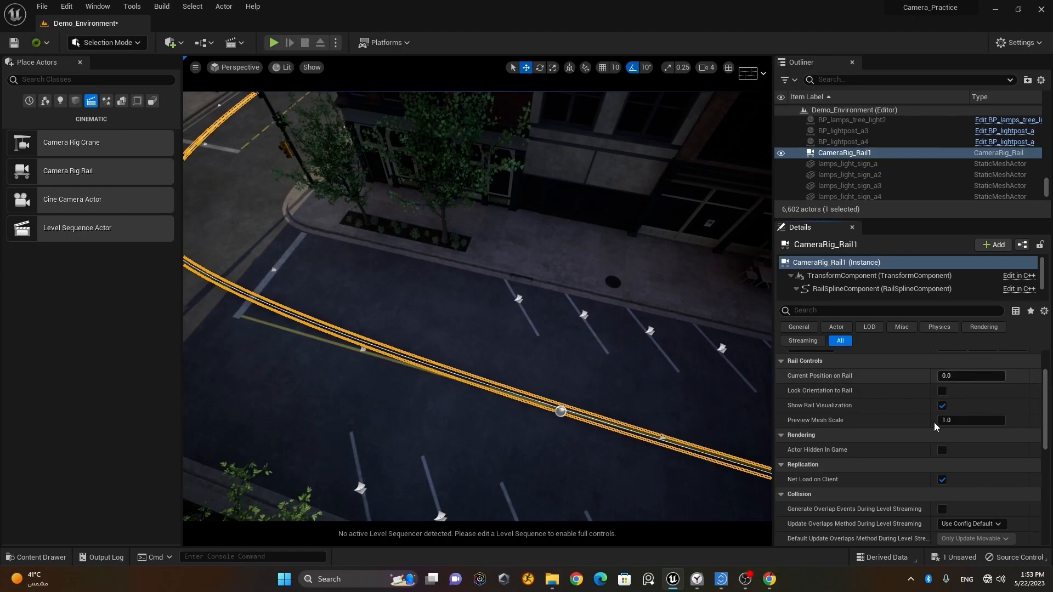
Follow the rail back from the parking street to its starting end beside the café tables to examine the mount's position.
middle_click_drag(661, 476, 736, 455)
scroll(625, 414, "down", 3)
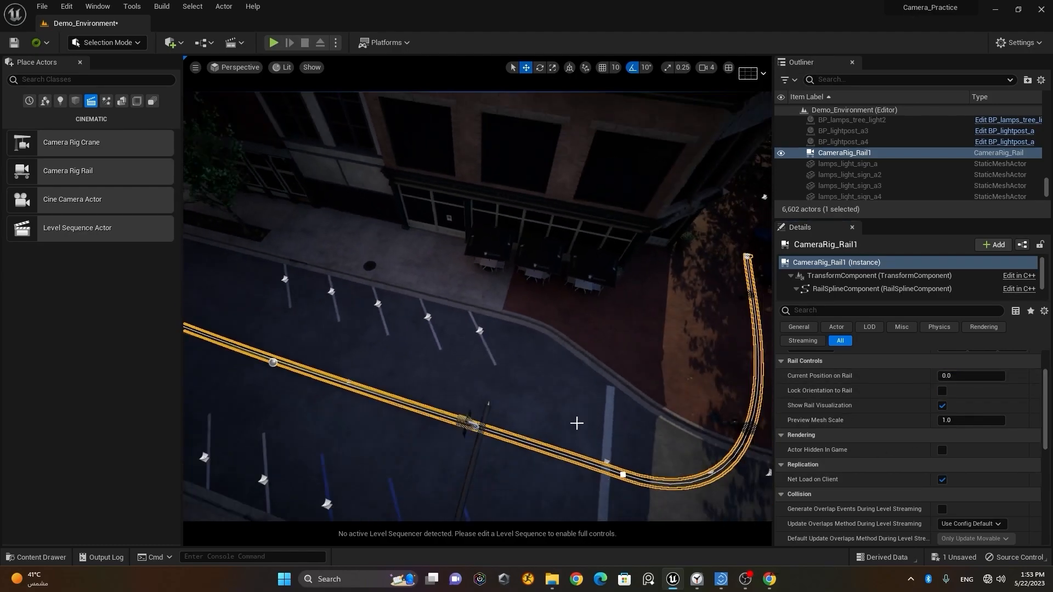
scroll(576, 423, "down", 3)
right_click_drag(667, 425, 516, 403)
scroll(590, 474, "up", 2)
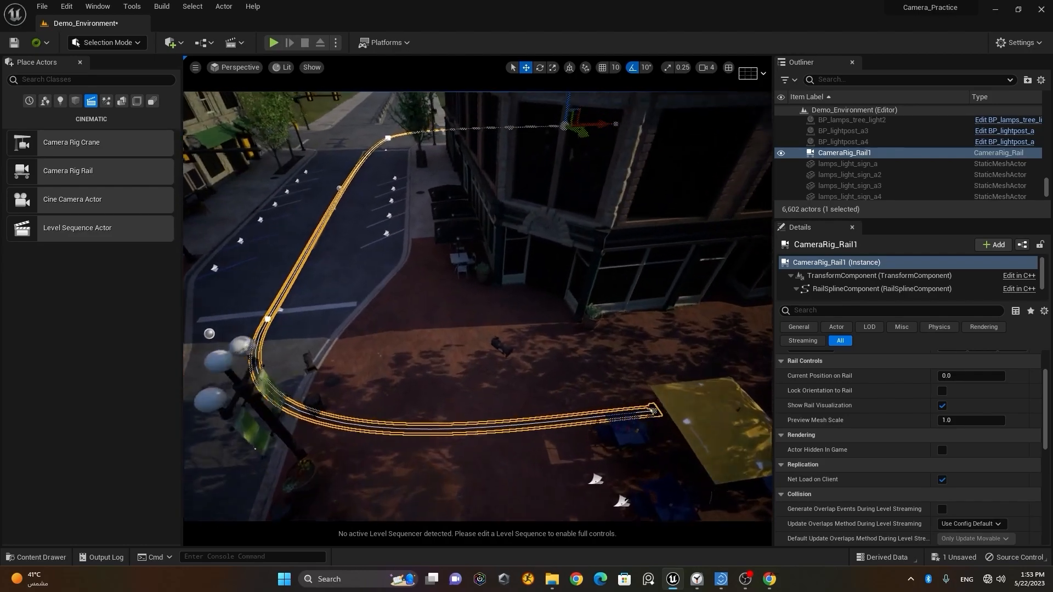
scroll(534, 482, "up", 5)
middle_click_drag(507, 475, 534, 499)
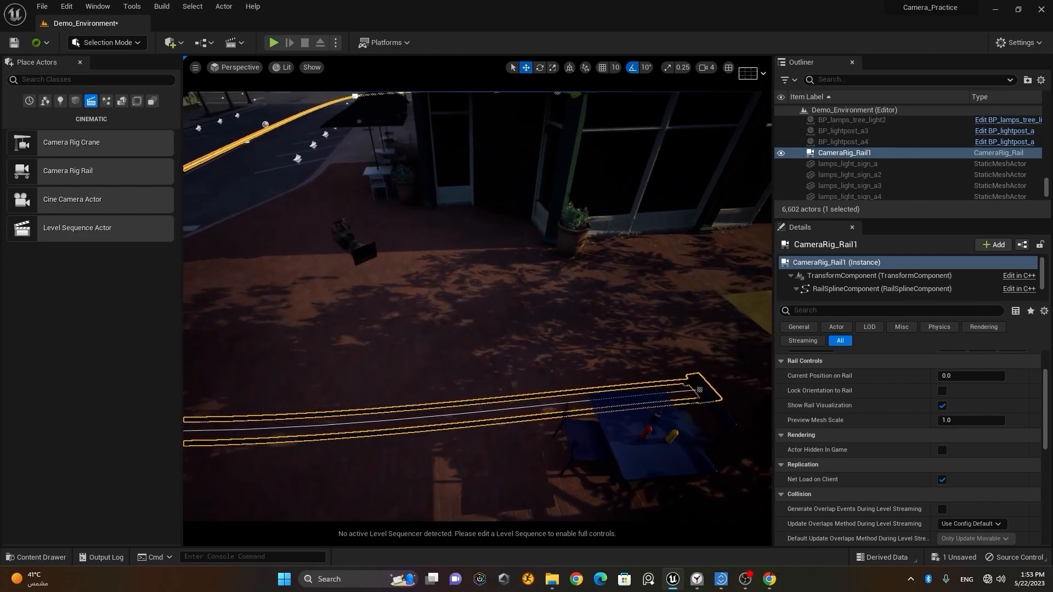
mouse_move(619, 480)
left_mouse_down("alt")
mouse_move(642, 529)
mouse_move(661, 507)
mouse_move(618, 487)
left_mouse_up("alt")
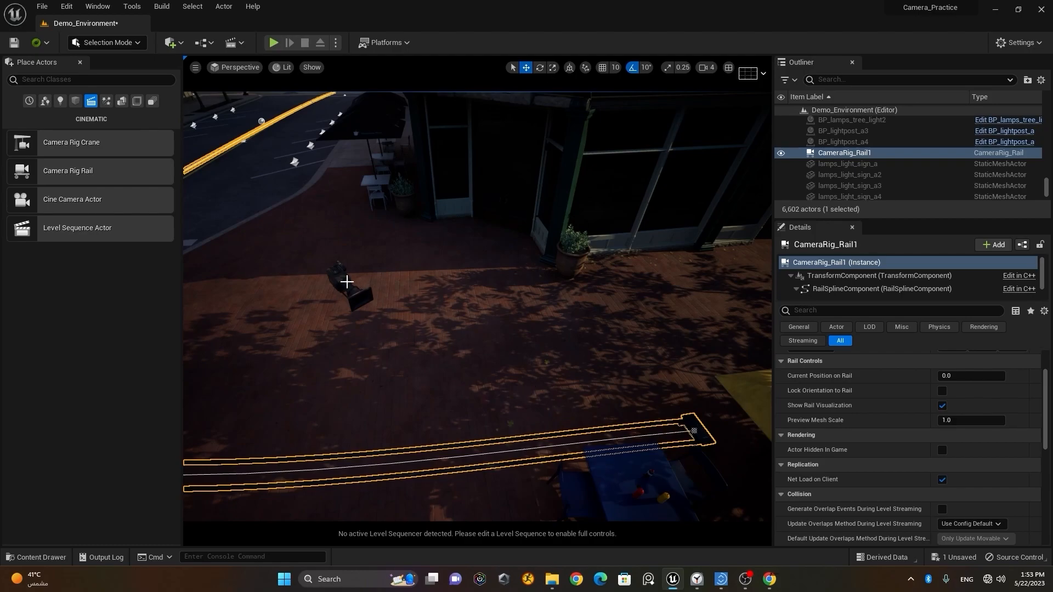
Move CineCameraActor8 along its axes to the rail's starting end beside the café table.
left_click(339, 276)
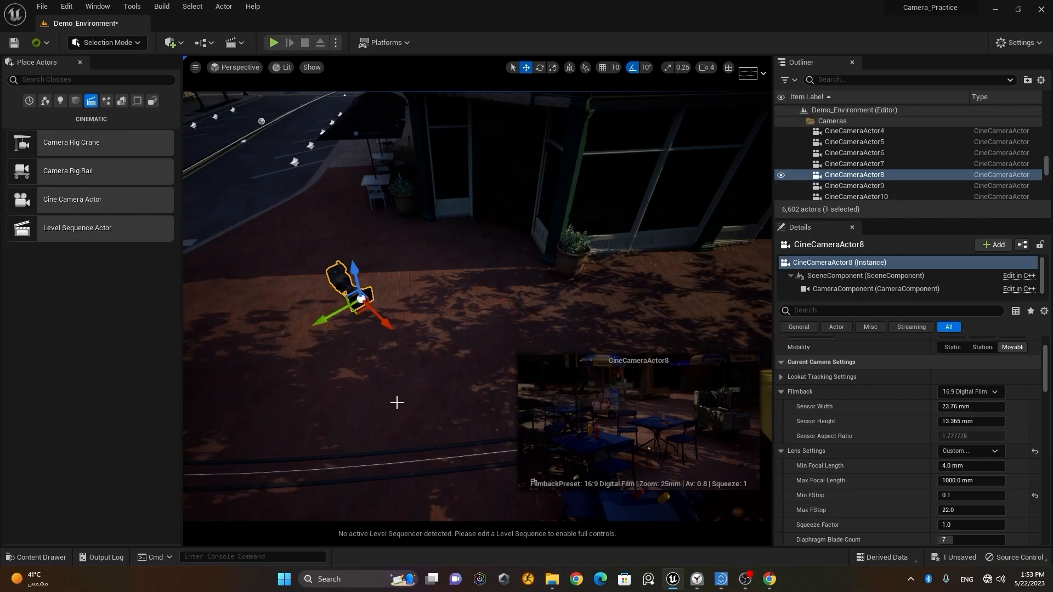
right_click_drag(606, 296, 491, 313)
right_click_drag(651, 276, 527, 280)
right_click_drag(444, 285, 372, 290)
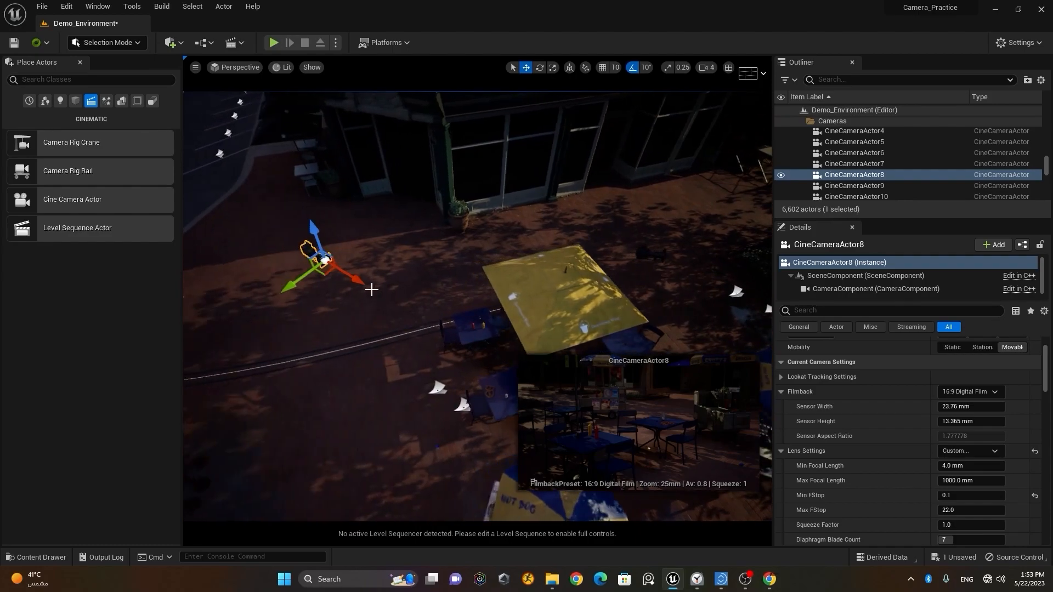
right_click_drag(512, 242, 564, 211)
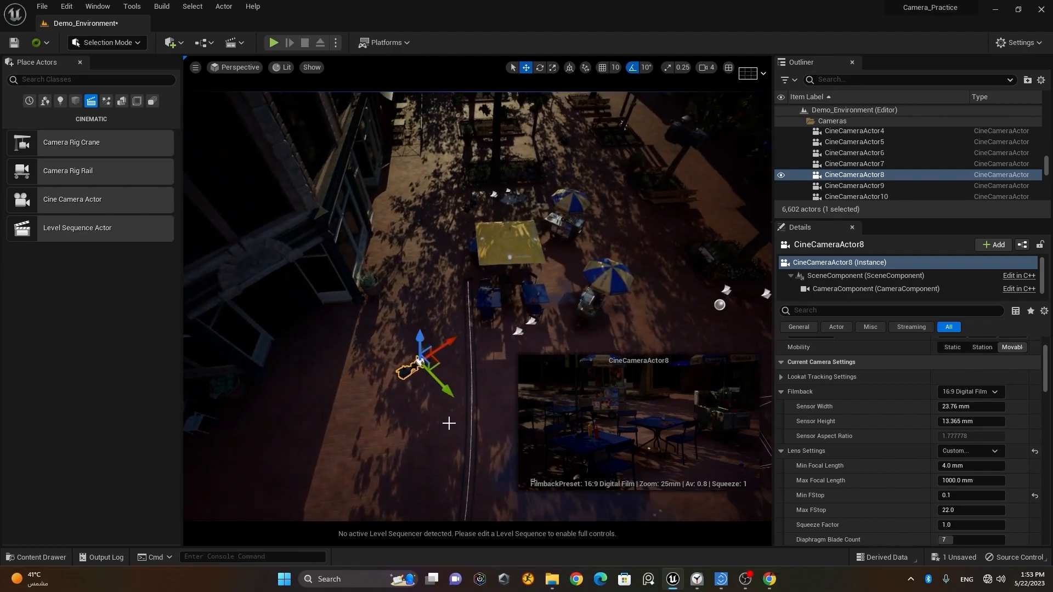
scroll(448, 426, "up", 6)
left_click_drag(352, 476, 316, 404)
left_click_drag(337, 353, 459, 253)
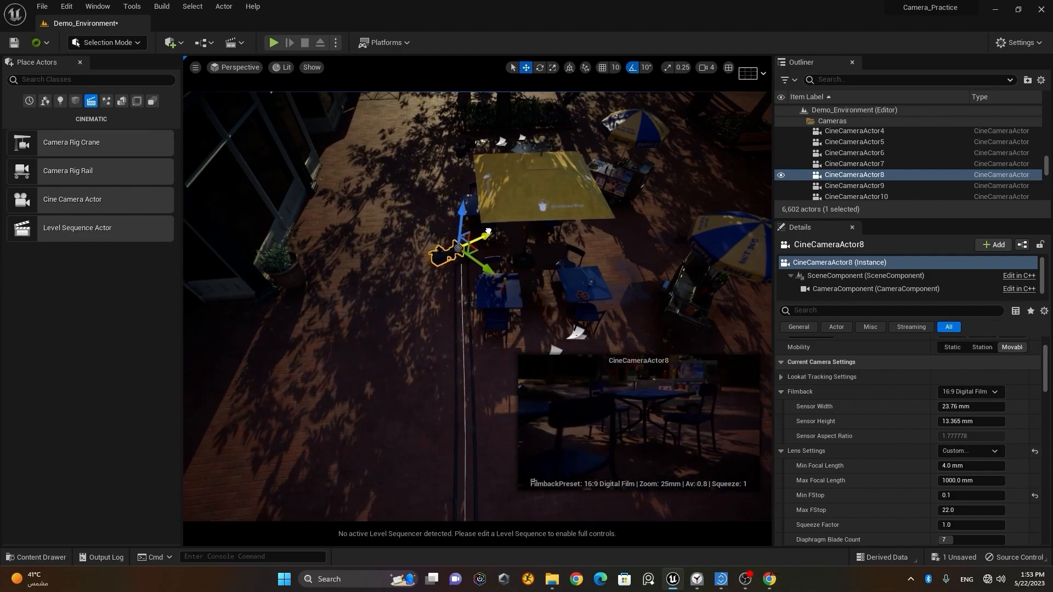
Try rotating CineCameraActor8 about its vertical axis to face the storefront.
scroll(507, 213, "up", 5)
middle_click_drag(411, 308, 416, 256)
middle_click_drag(413, 395, 425, 299)
middle_click_drag(510, 215, 501, 271)
key("e")
left_click_drag(418, 279, 336, 311)
right_click_drag(333, 324, 373, 305)
key("f")
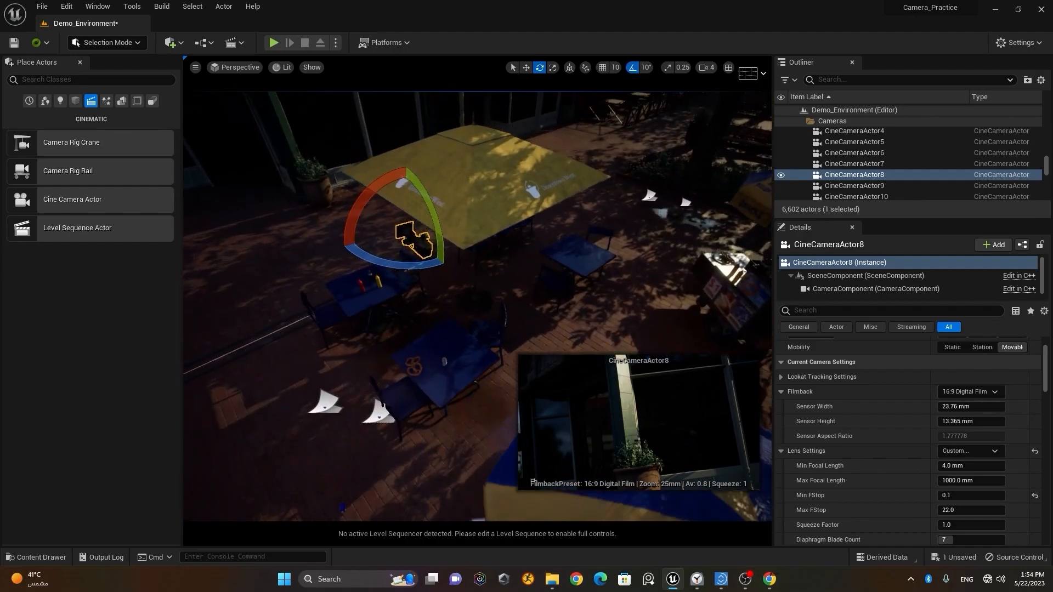
Reset CineCameraActor8's rotation to default and set its Z rotation to 90° so it faces the storefront squarely.
scroll(415, 284, "up", 10)
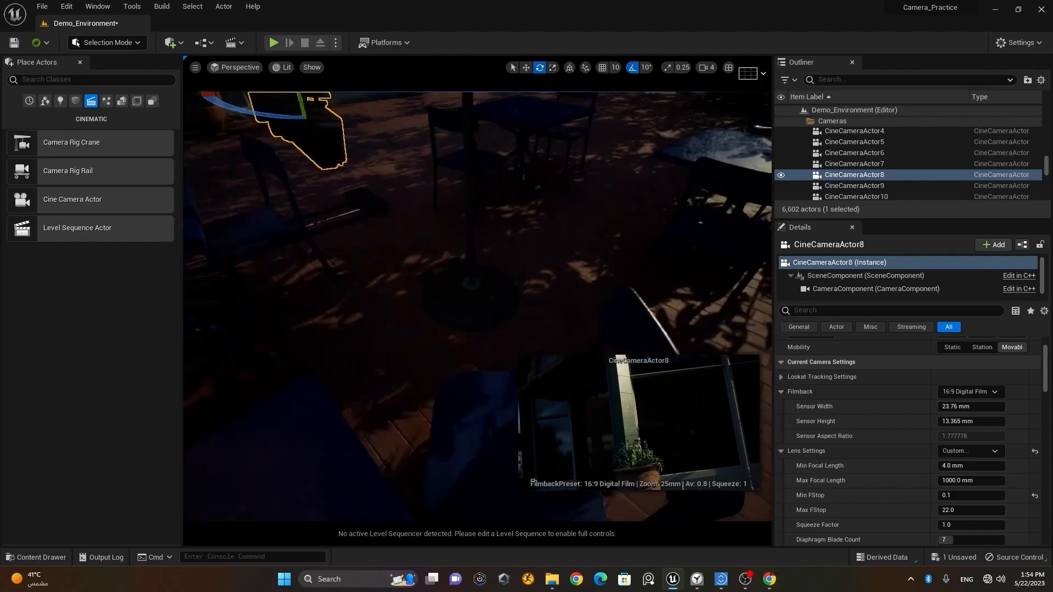
scroll(397, 278, "down", 3)
scroll(397, 278, "down", 5)
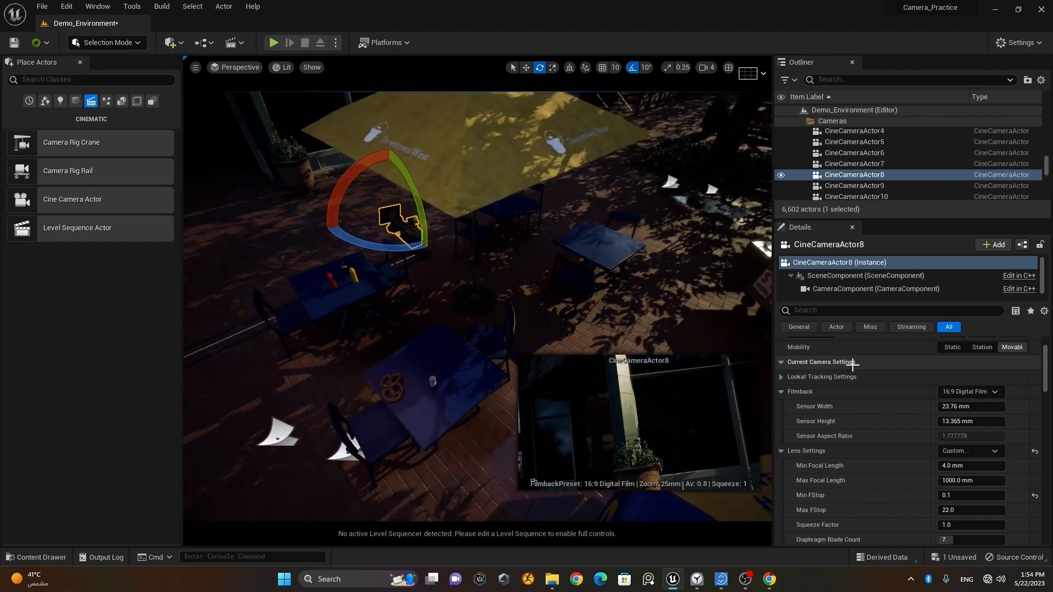
scroll(808, 353, "up", 3)
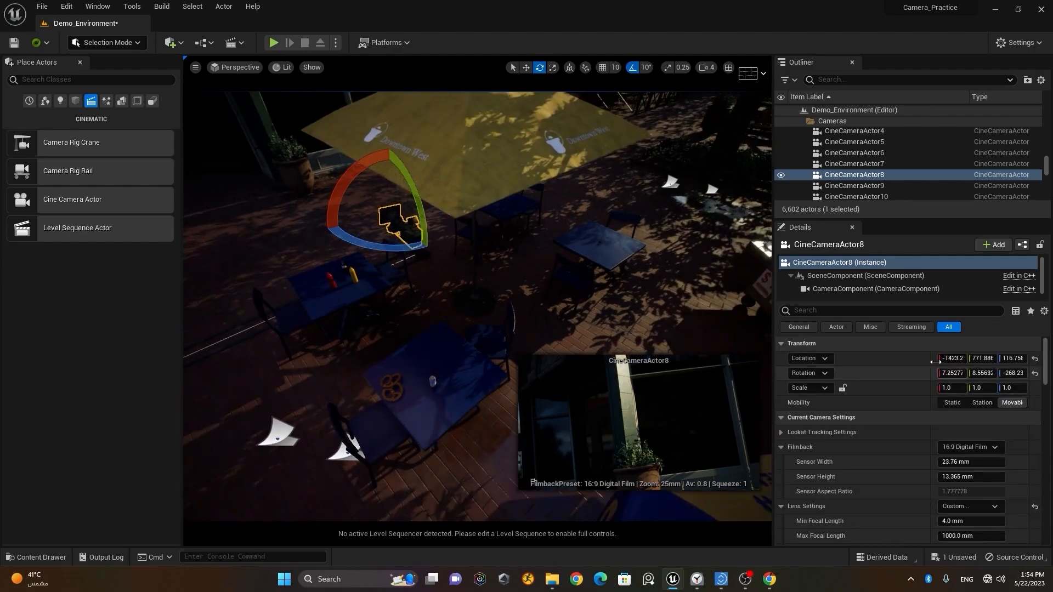
left_click(1035, 374)
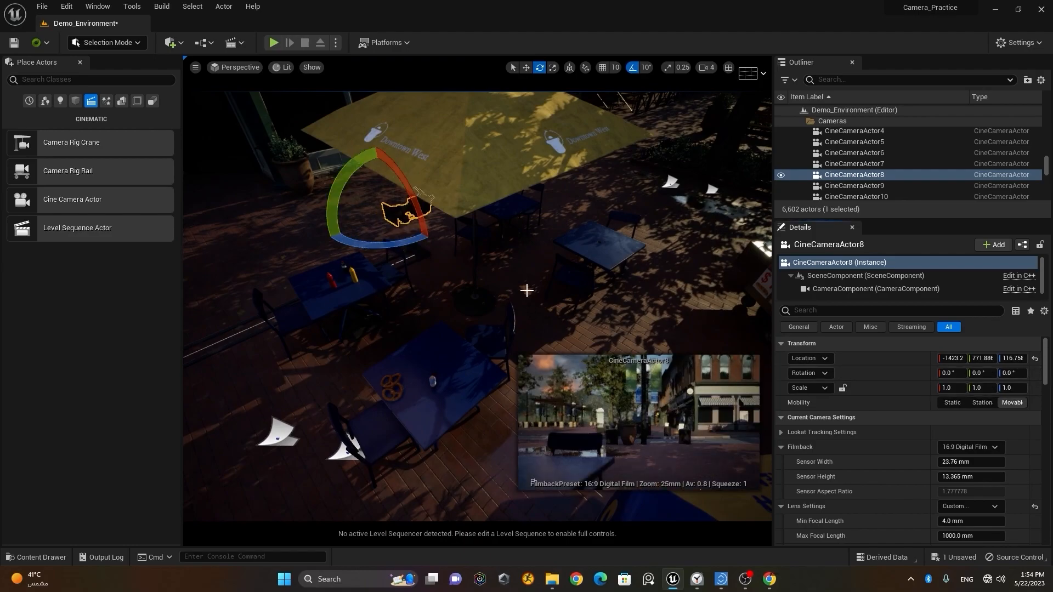
left_click_drag(413, 239, 378, 245)
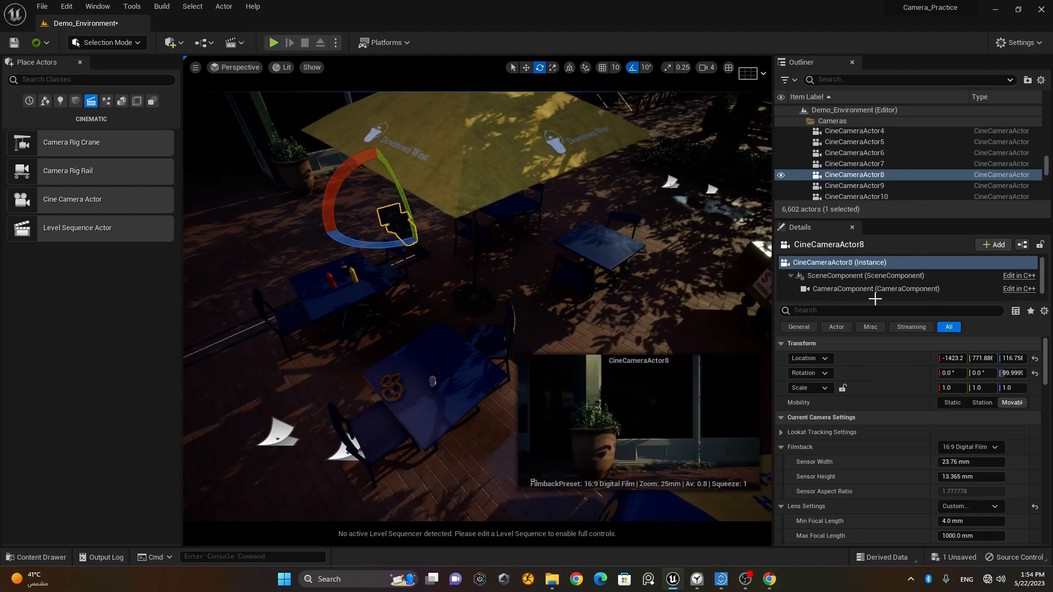
left_click(1012, 373)
key("Return")
Set CineCameraActor8's lens settings to the 12mm Prime f/2.8 preset.
right_click_drag(380, 332, 380, 332)
key("w")
key("a")
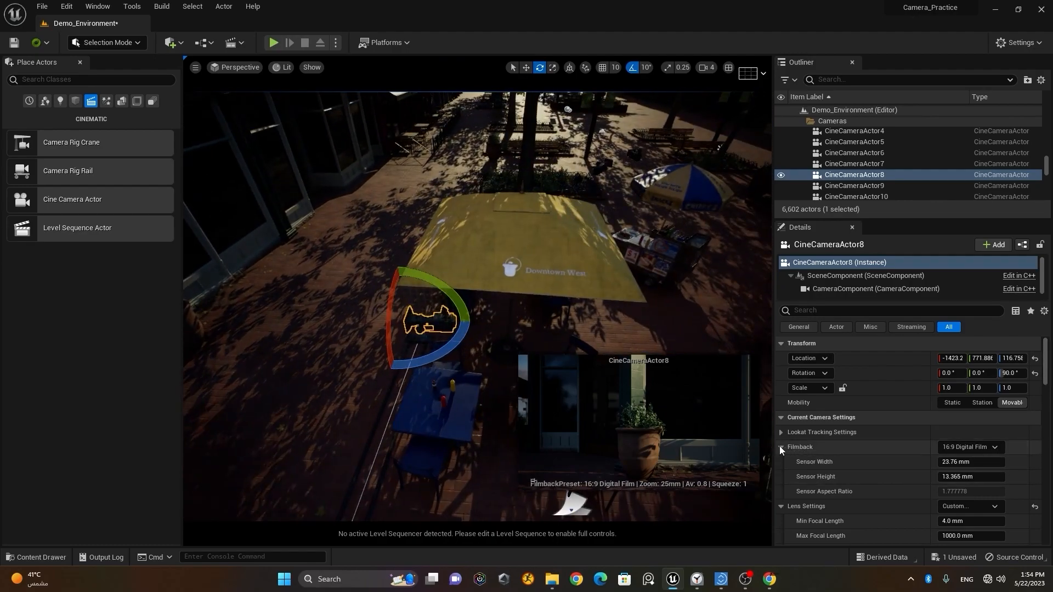
scroll(861, 454, "down", 2)
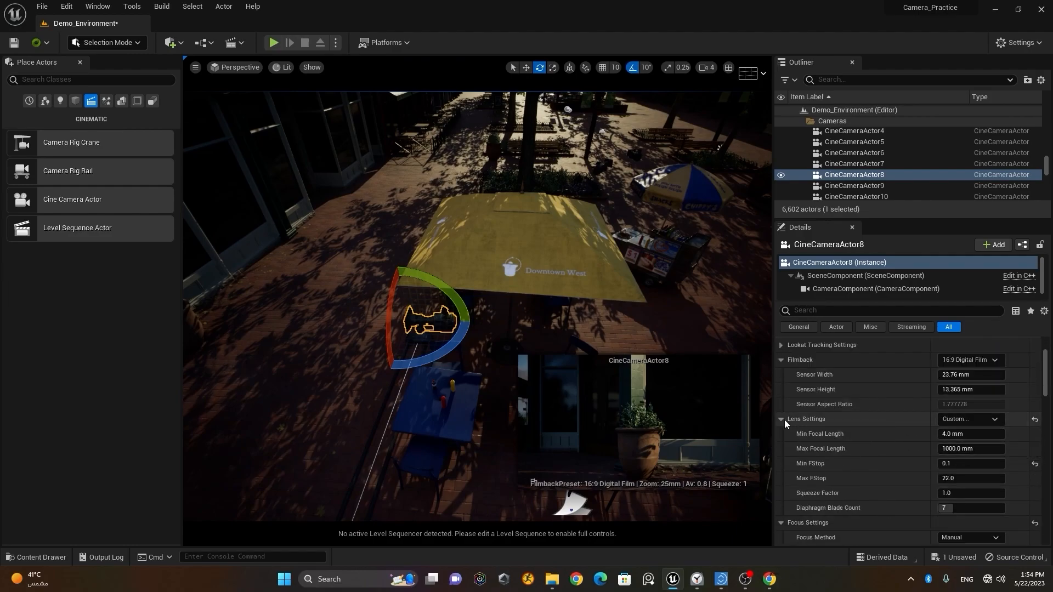
left_click(972, 418)
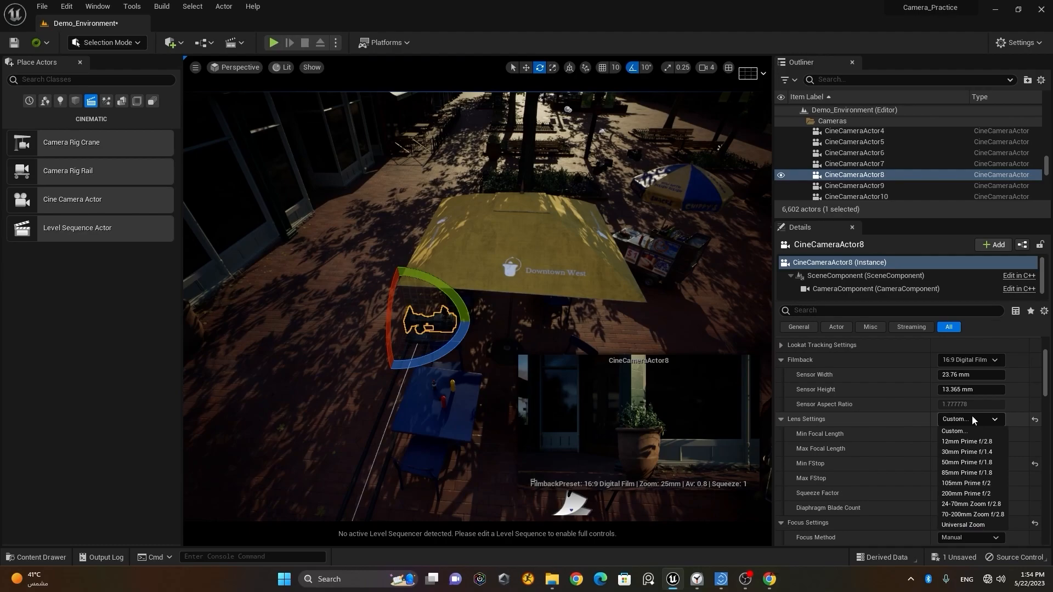
left_click(989, 446)
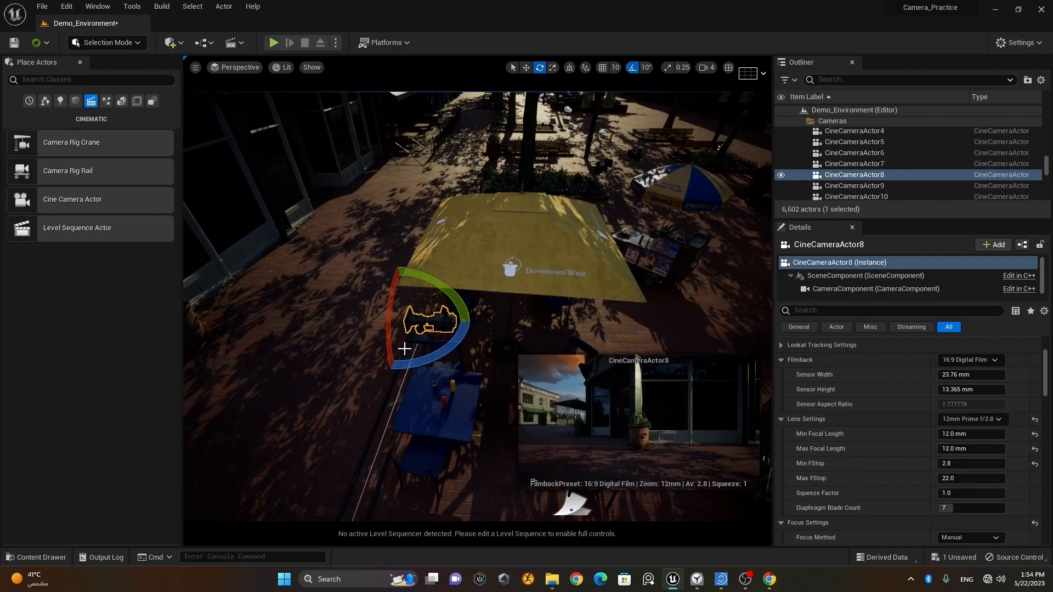
Move CineCameraActor8 horizontally clear of the café table and closer in line with the rail's starting end.
key("w")
left_click_drag(379, 281, 398, 233, "alt")
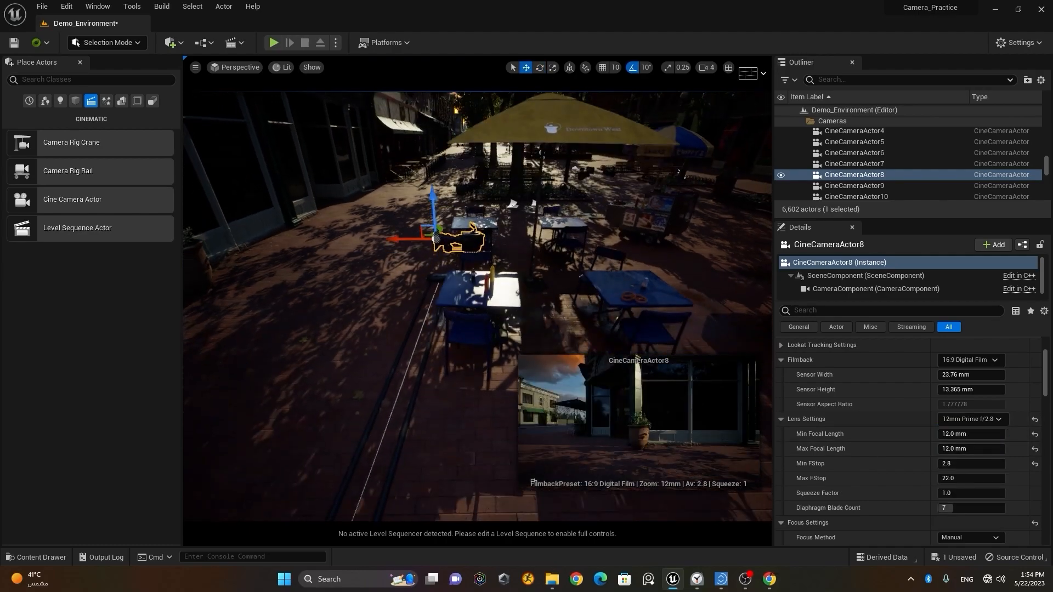
left_click_drag(379, 280, 377, 251, "alt")
mouse_move(377, 251)
right_mouse_down()
mouse_move(406, 262)
mouse_move(396, 258)
right_mouse_up()
right_click_drag(600, 259, 600, 259)
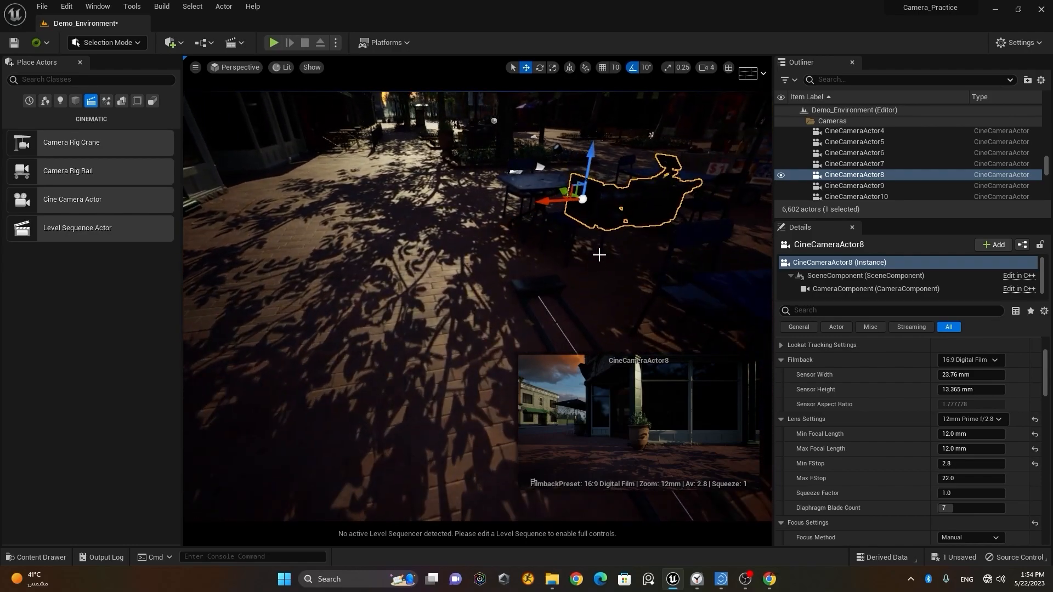
left_click_drag(556, 202, 459, 210)
right_click_drag(404, 280, 531, 261)
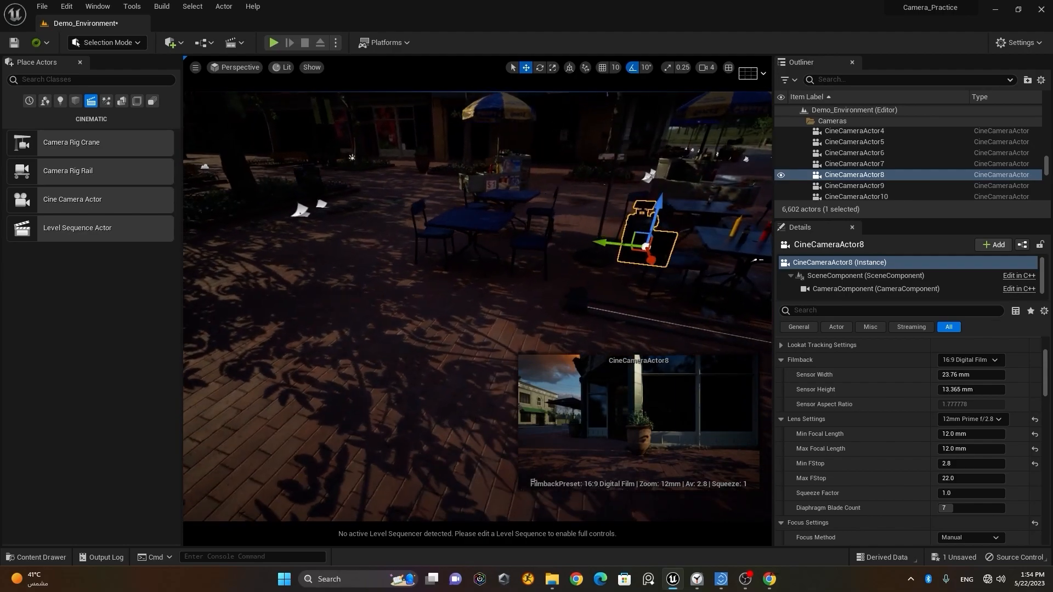
left_click_drag(613, 242, 565, 237)
right_click_drag(644, 303, 667, 305)
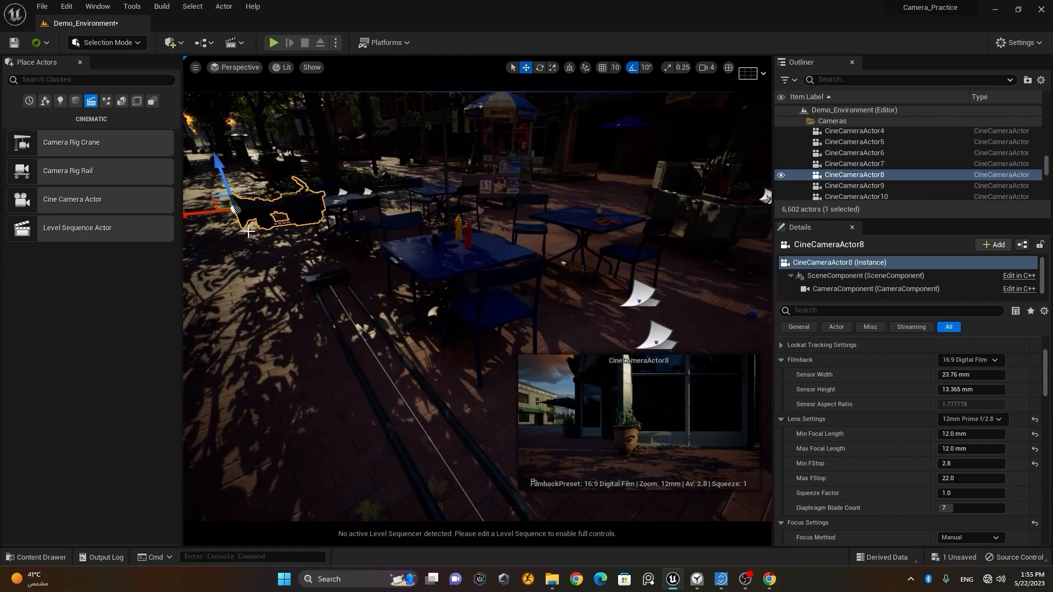
left_click_drag(222, 213, 254, 208)
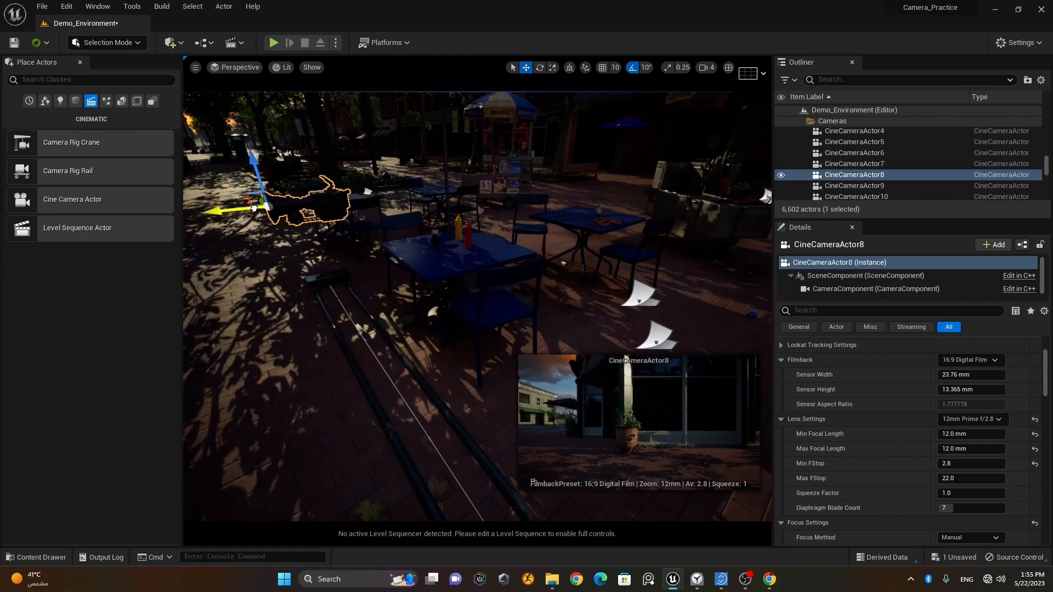
Fine-tune CineCameraActor8's position along its two horizontal axes to line it up with the rail's starting end.
right_click_drag(298, 296, 323, 294)
right_click_drag(334, 336, 277, 325)
right_click_drag(400, 327, 555, 284)
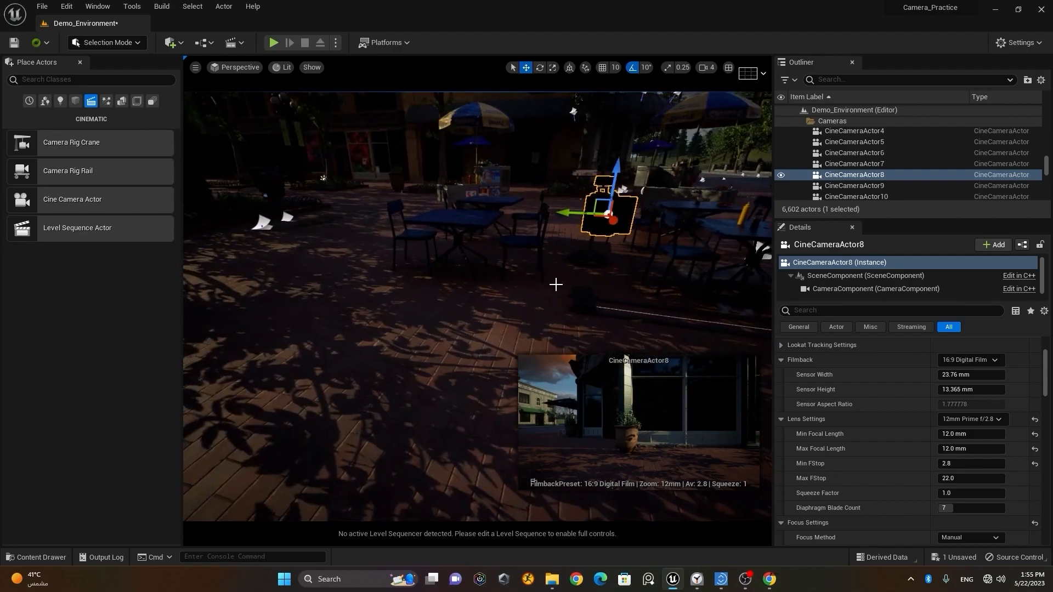
key("f")
right_click_drag(466, 387, 489, 333)
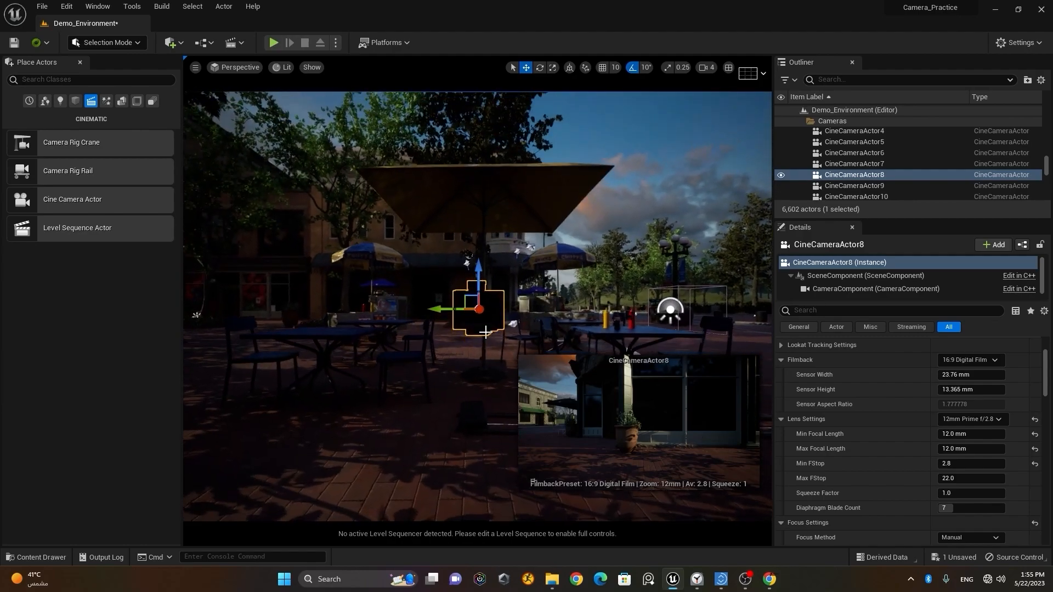
left_click_drag(442, 310, 429, 308)
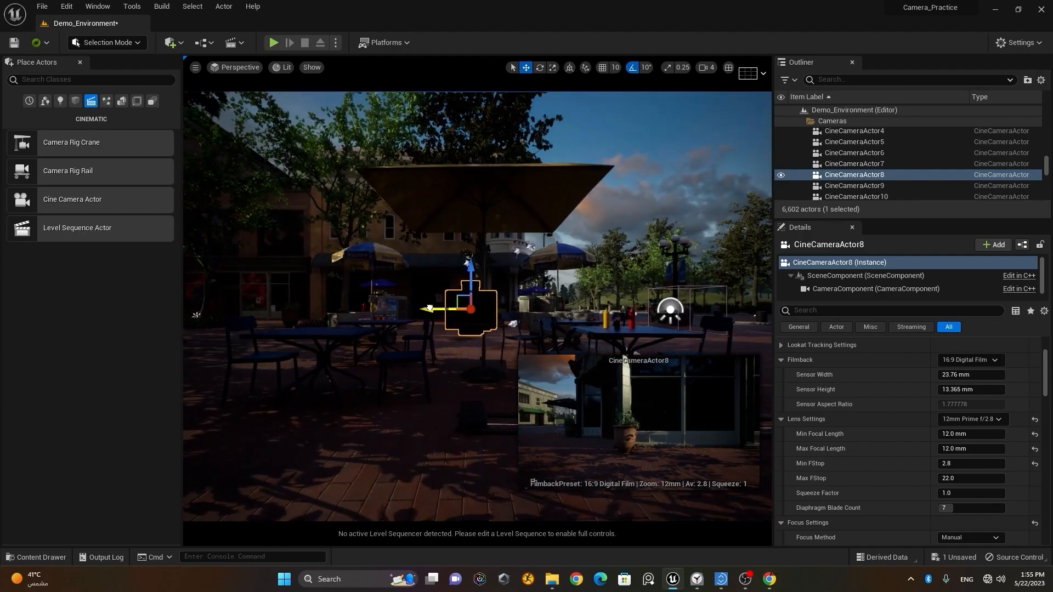
left_click_drag(476, 398, 305, 420, "alt")
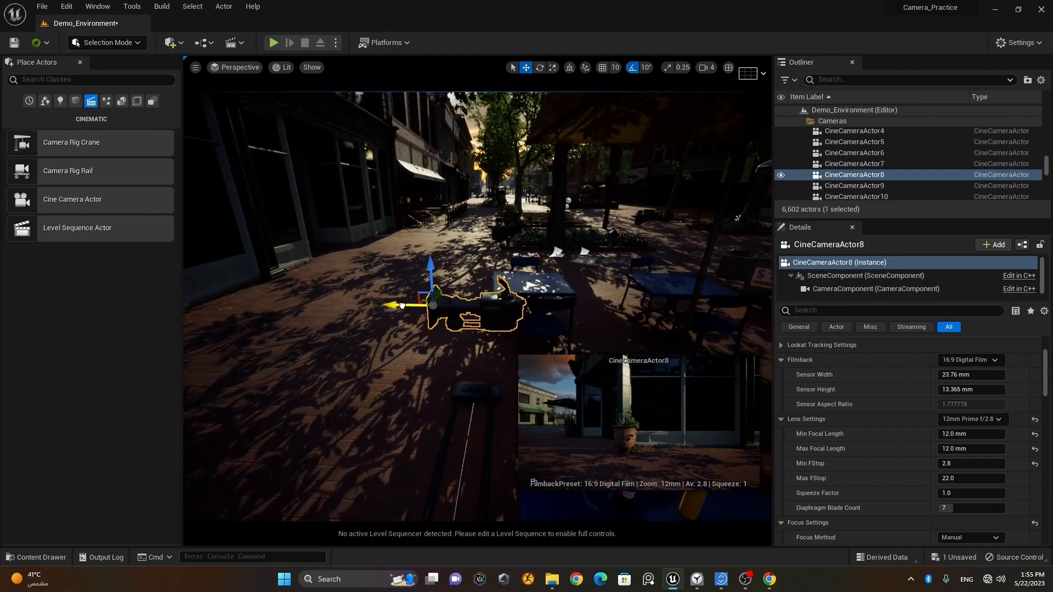
left_click_drag(401, 306, 389, 305)
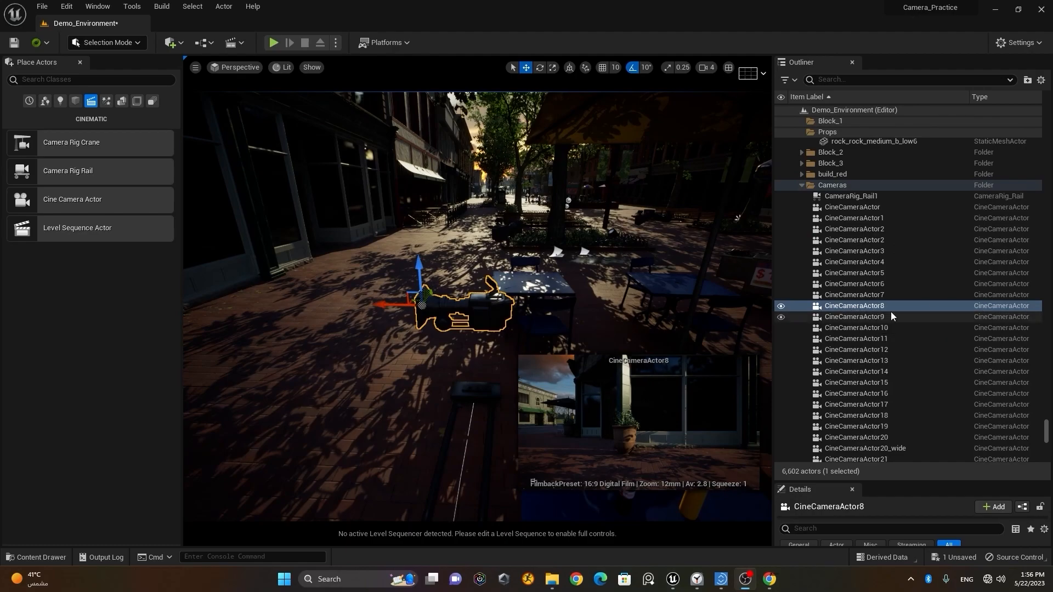
Attach CineCameraActor8 to CameraRig_Rail1 as its child.
left_click(872, 196)
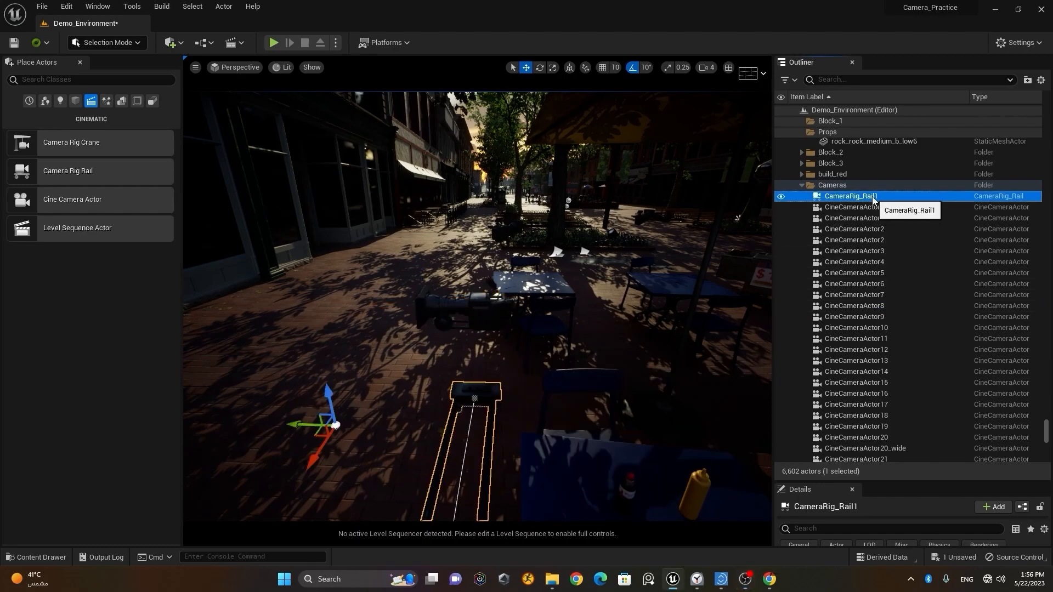
left_click(884, 306)
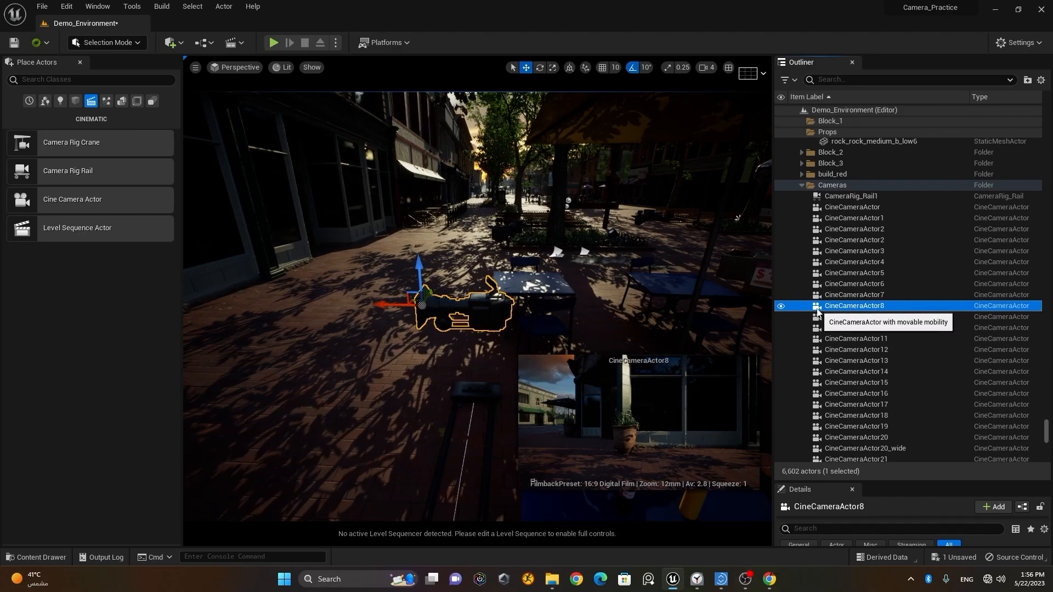
left_click_drag(818, 308, 855, 235)
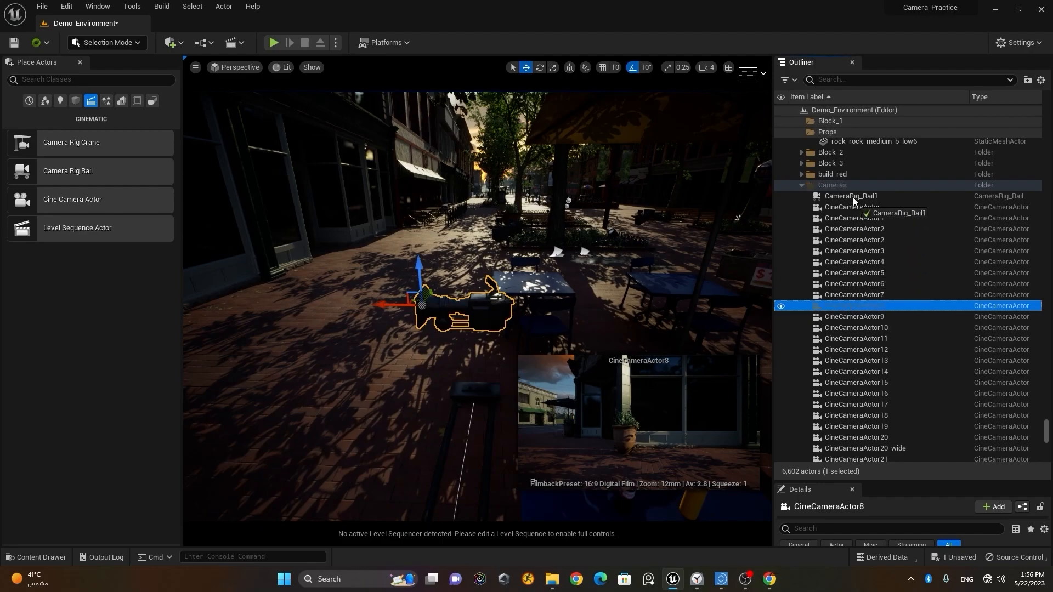
left_click_drag(853, 199, 854, 198)
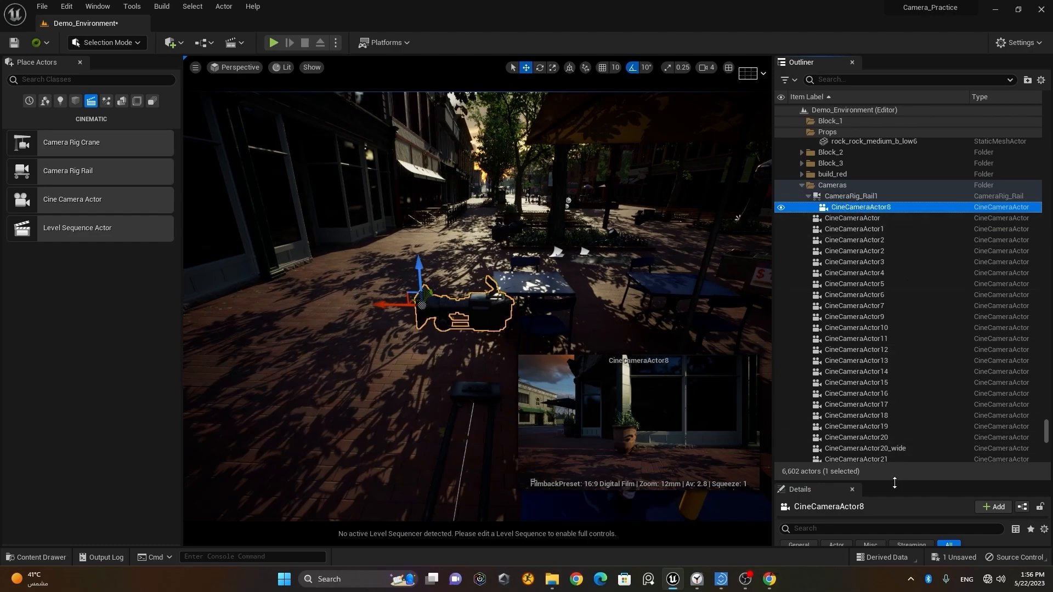
Show the Rail Controls of CameraRig_Rail1 and try adjusting its Current Position on Rail.
left_click(866, 196)
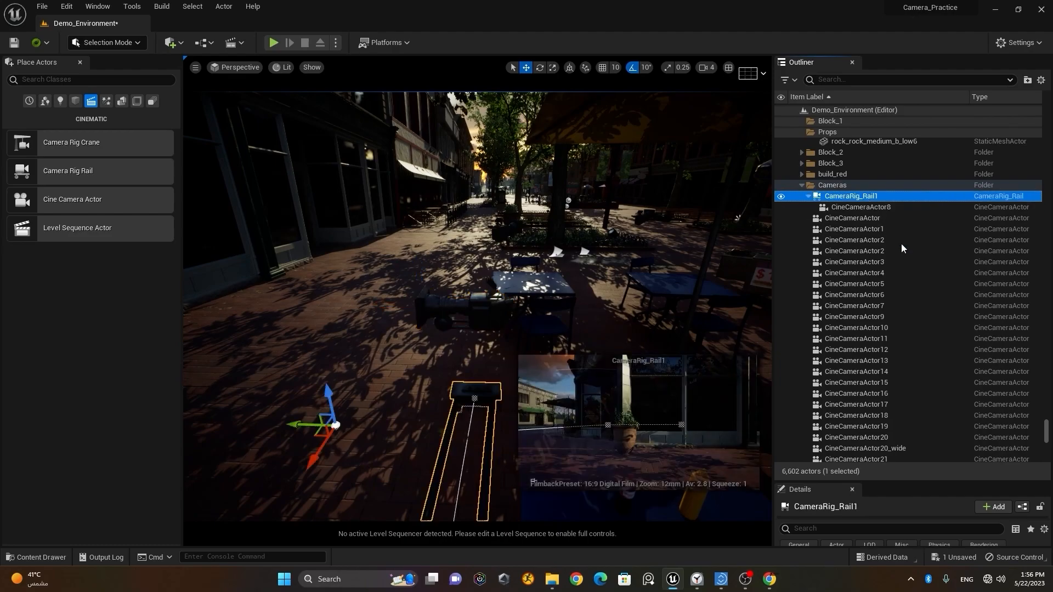
left_click_drag(901, 483, 901, 248)
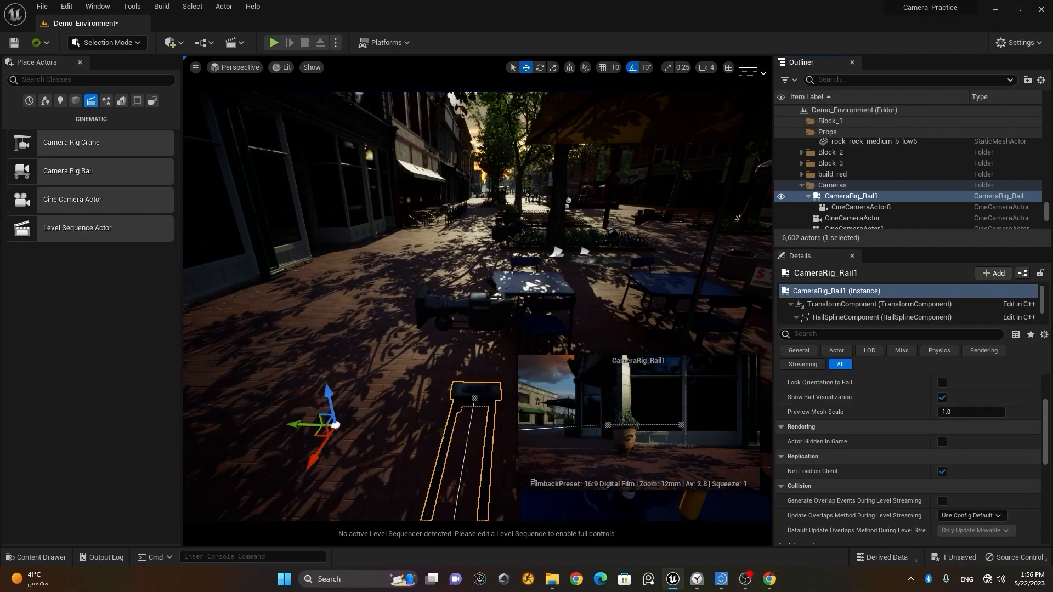
scroll(1046, 442, "up", 3)
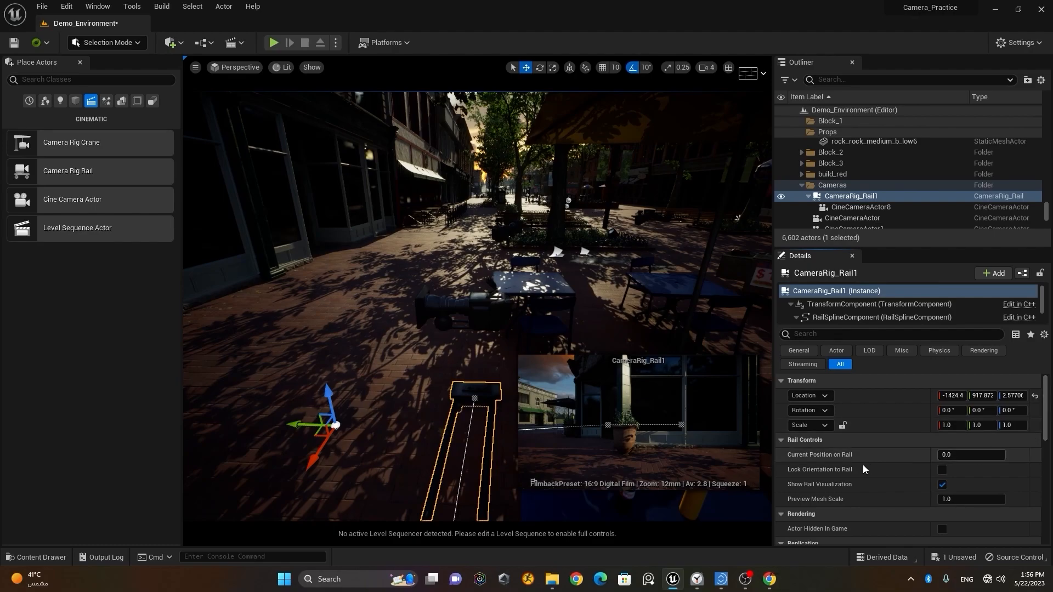
left_click(949, 455)
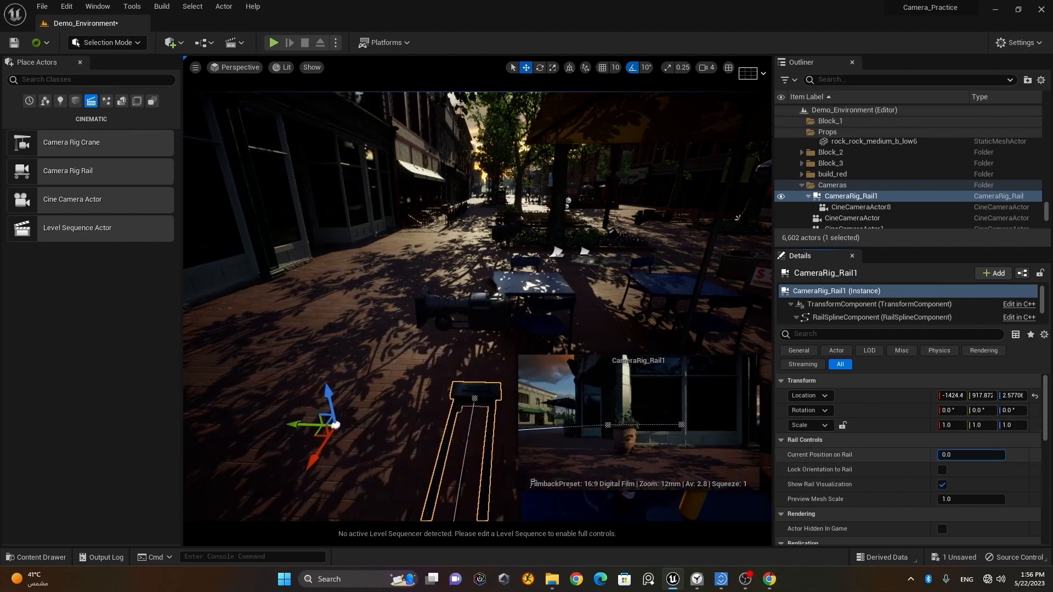
mouse_move(949, 454)
left_mouse_down()
mouse_move(1005, 455)
mouse_move(939, 455)
left_mouse_up()
Test the camera's travel from an overview by changing Current Position on Rail, and set it back to 0.
right_click_drag(711, 330, 664, 363)
key("s")
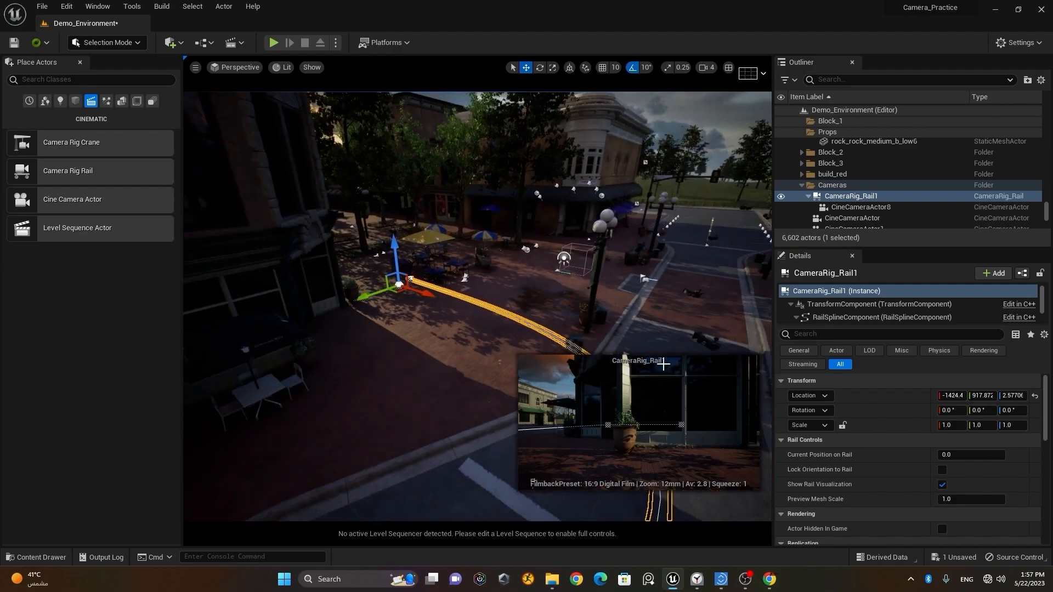
right_click_drag(601, 347, 598, 353)
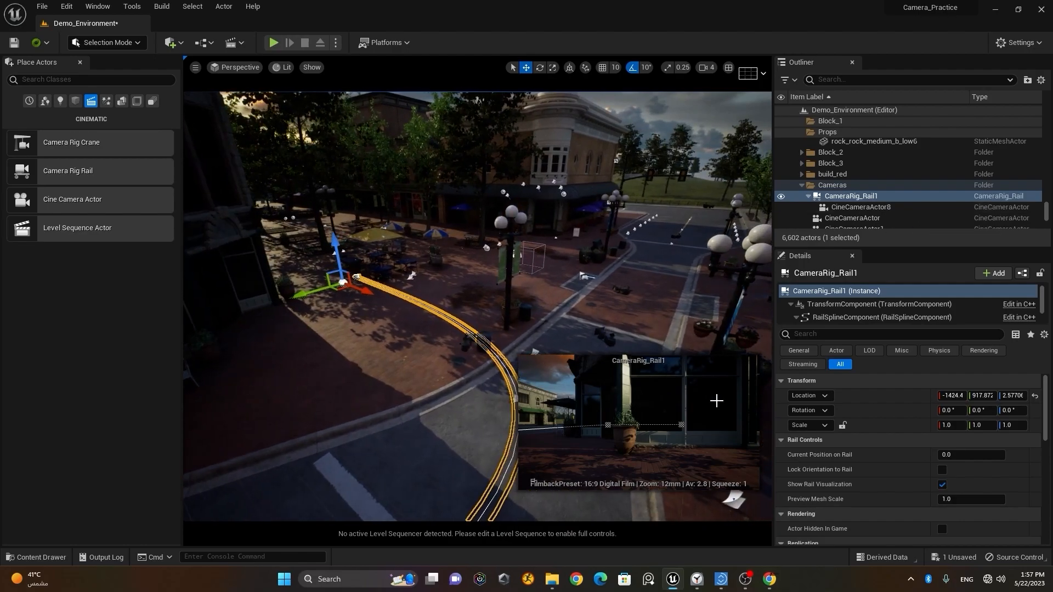
right_click_drag(562, 292, 562, 292)
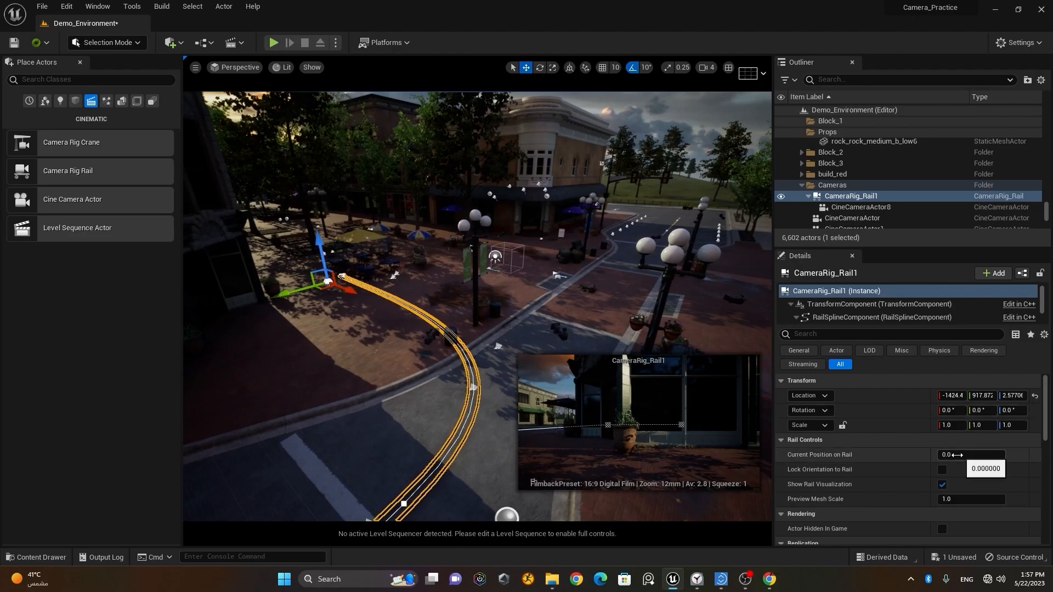
left_click_drag(970, 454, 990, 454)
type("0")
key("Return")
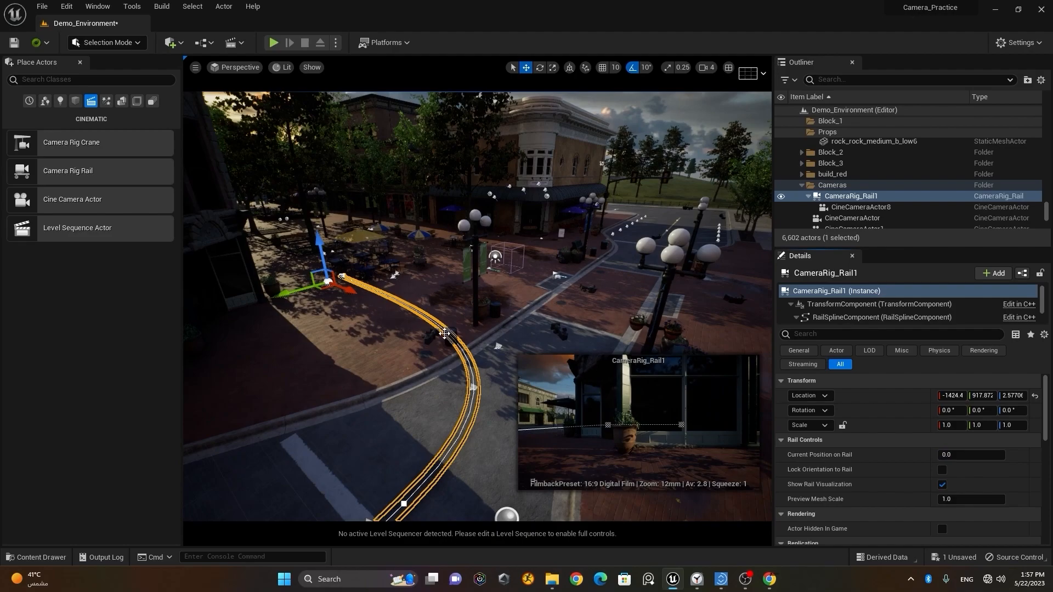
Examine the rail's full path down the street and around the corner to its far end.
scroll(444, 333, "down", 10)
middle_click_drag(444, 332, 388, 397)
scroll(388, 397, "down", 4)
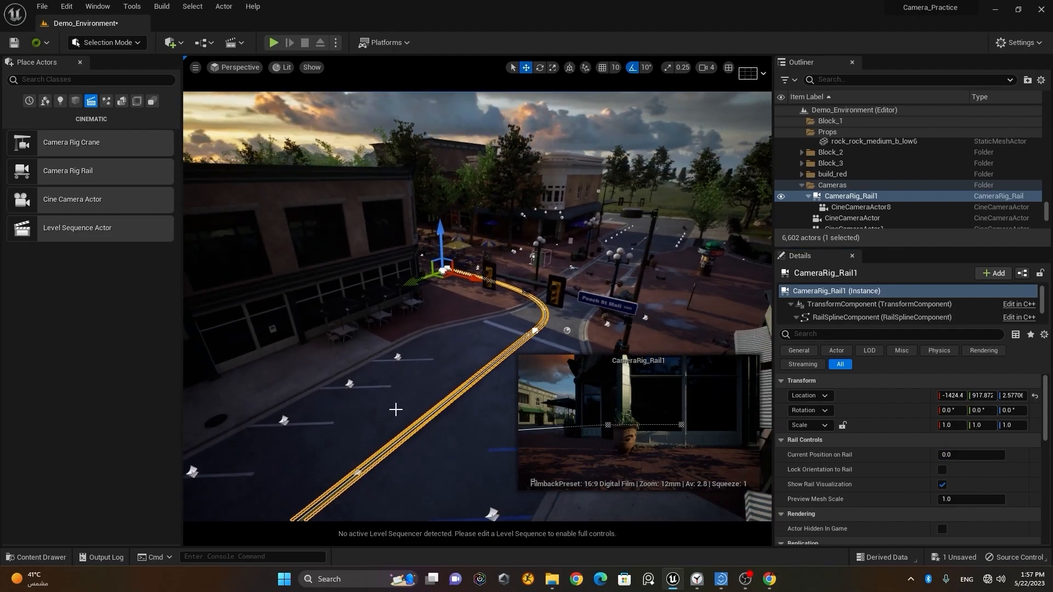
scroll(396, 409, "down", 8)
middle_click_drag(329, 469, 293, 494)
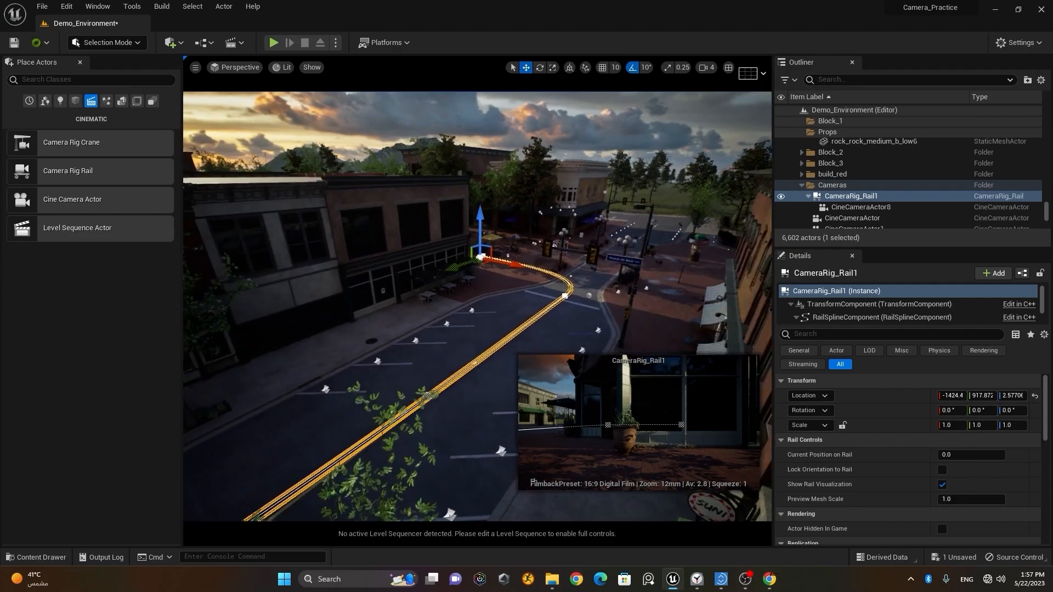
scroll(477, 306, "up", 12)
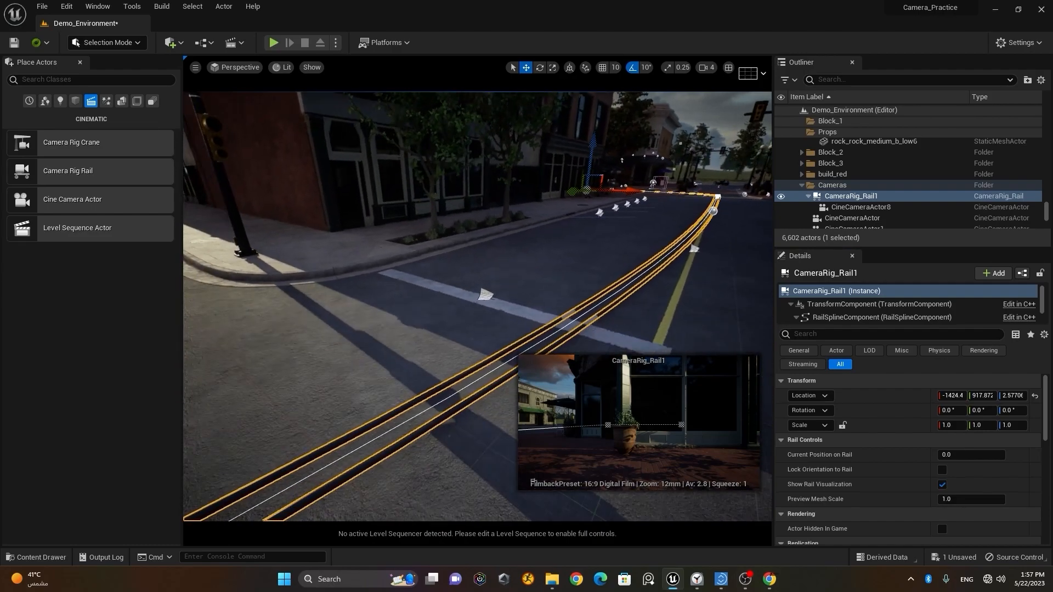
scroll(355, 389, "down", 10)
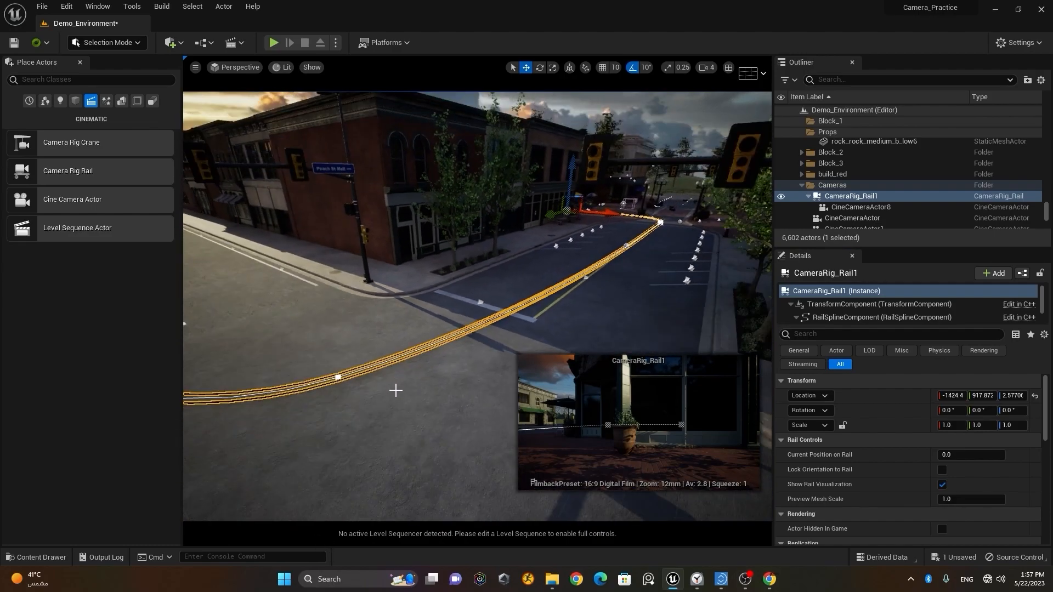
right_click_drag(260, 378, 198, 371)
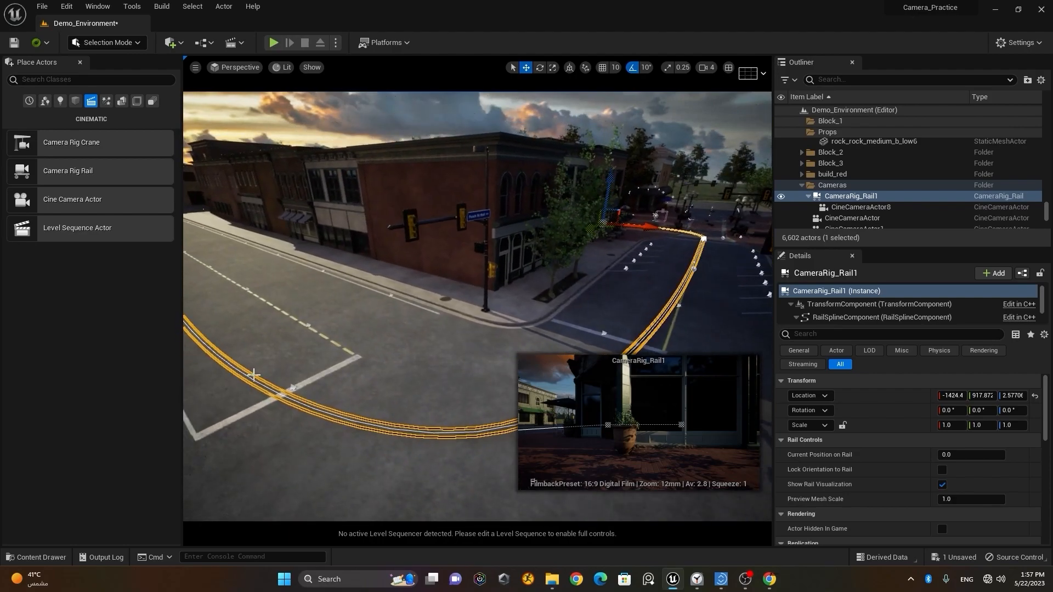
scroll(360, 377, "down", 1)
scroll(360, 377, "down", 2)
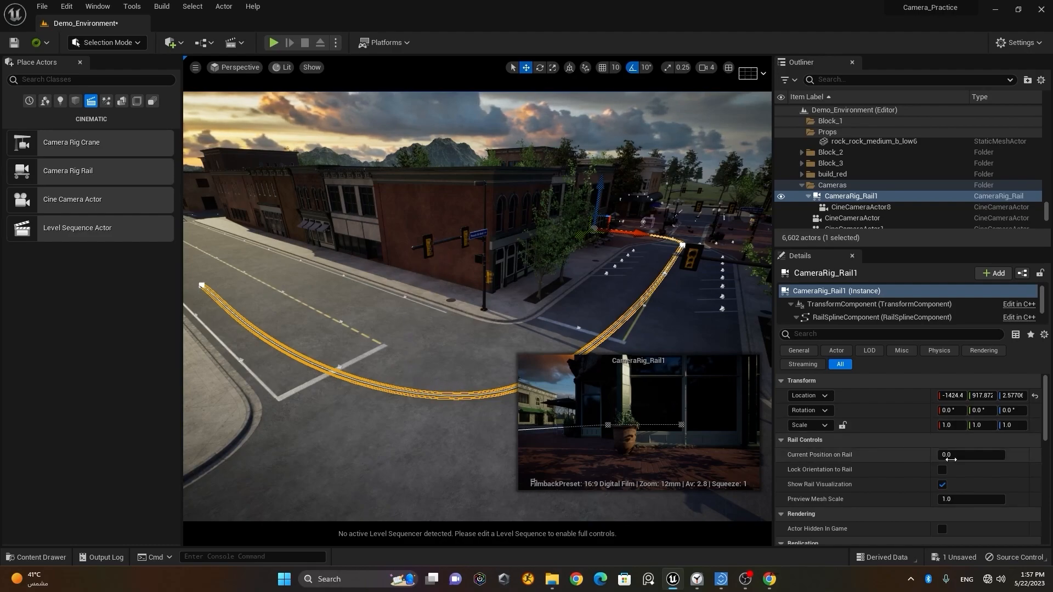
Test the camera's travel at Current Position on Rail 0.68 and 0.792, and reset the position to default.
left_click_drag(947, 455, 983, 455)
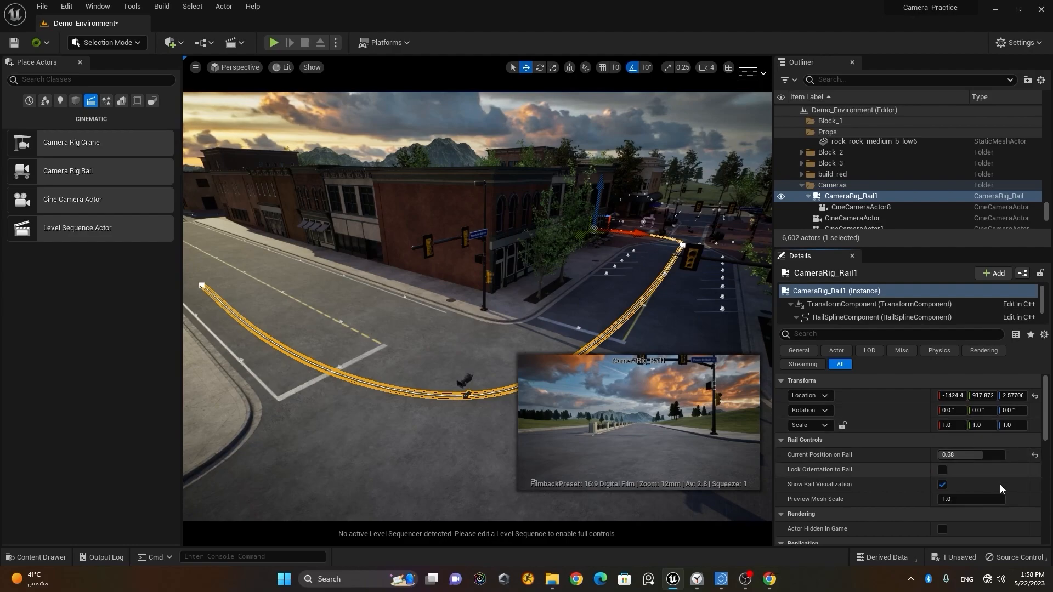
left_click_drag(974, 454, 982, 455)
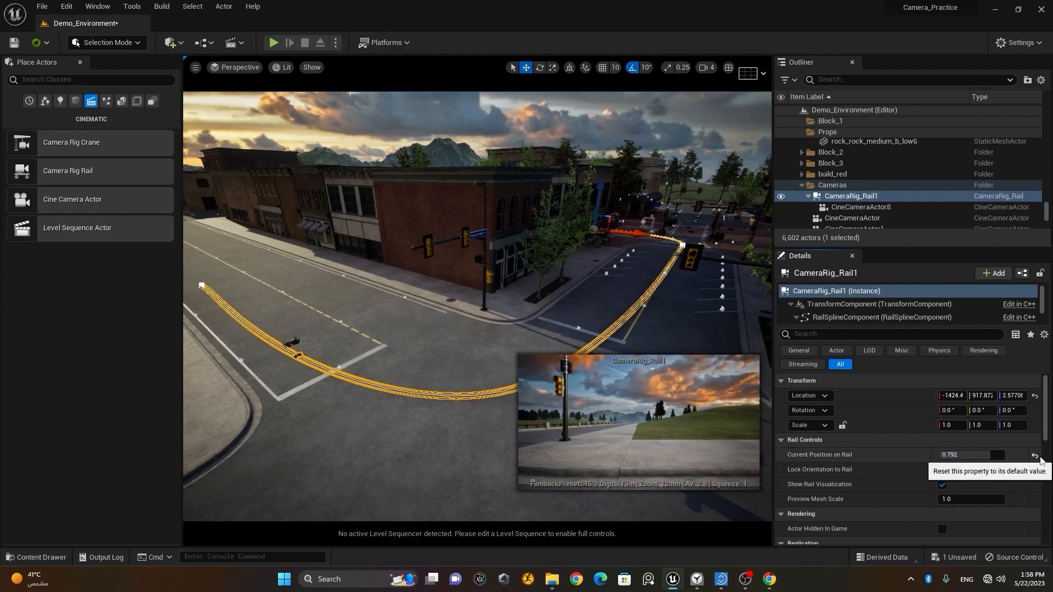
left_click(1035, 456)
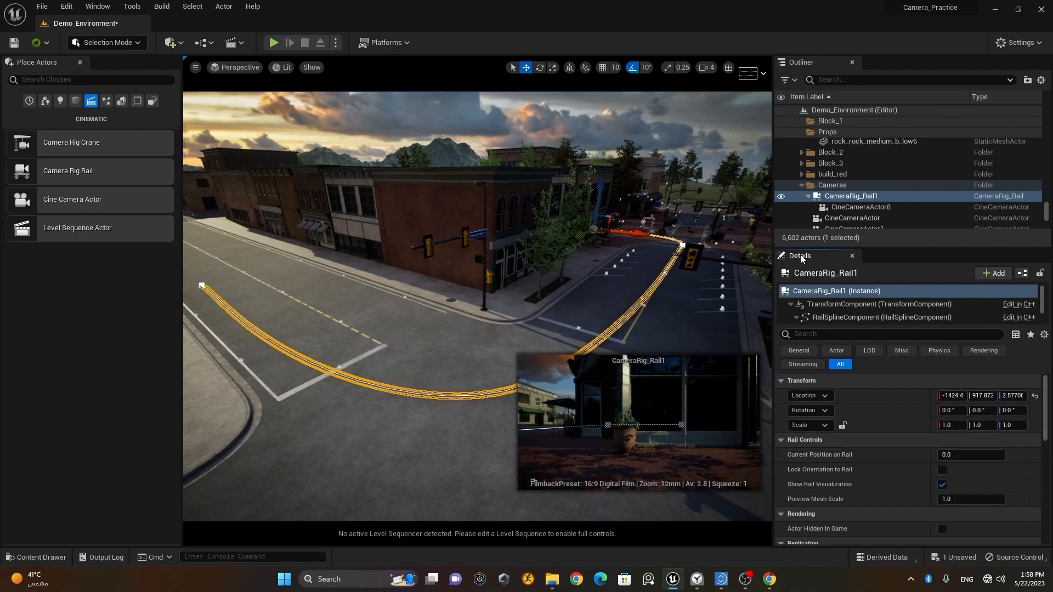
Enable Lock Orientation to Rail on CameraRig_Rail1 so the attached camera follows the rail's direction.
left_click(856, 207)
key("f")
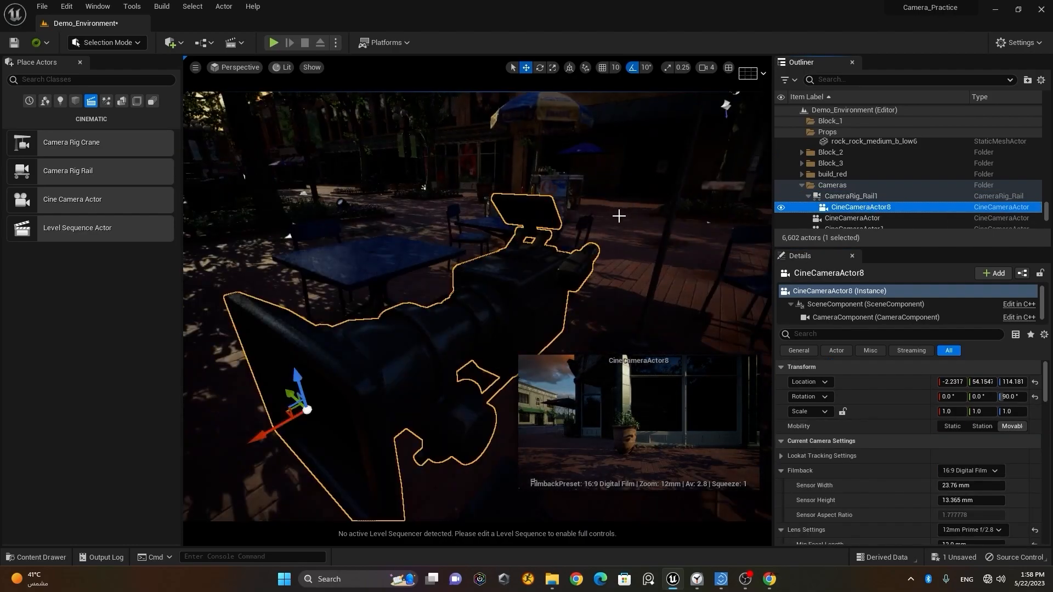
left_click(851, 197)
key("f")
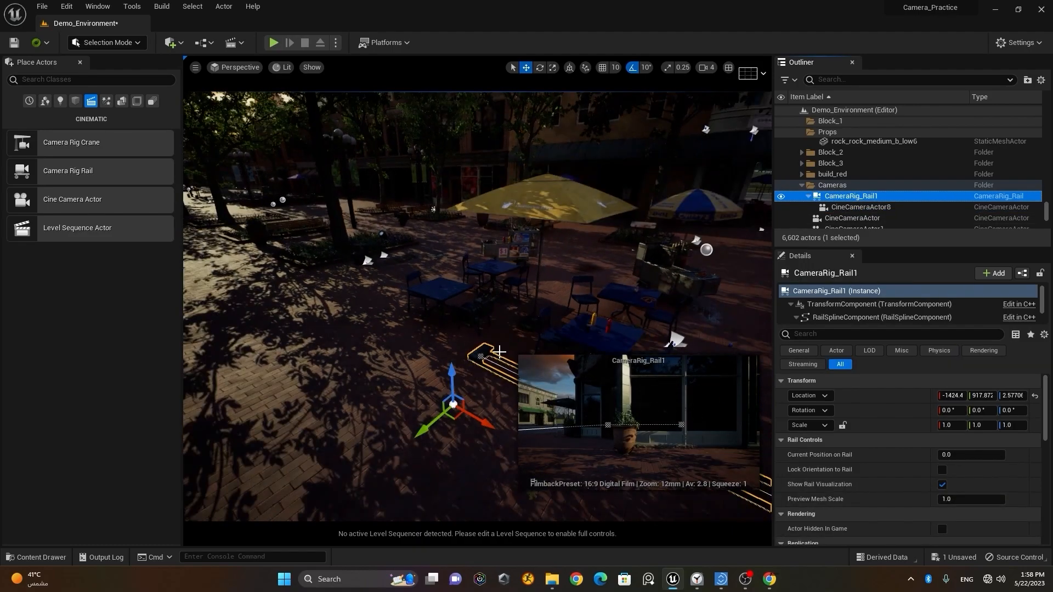
key("d")
right_click_drag(481, 393, 483, 396)
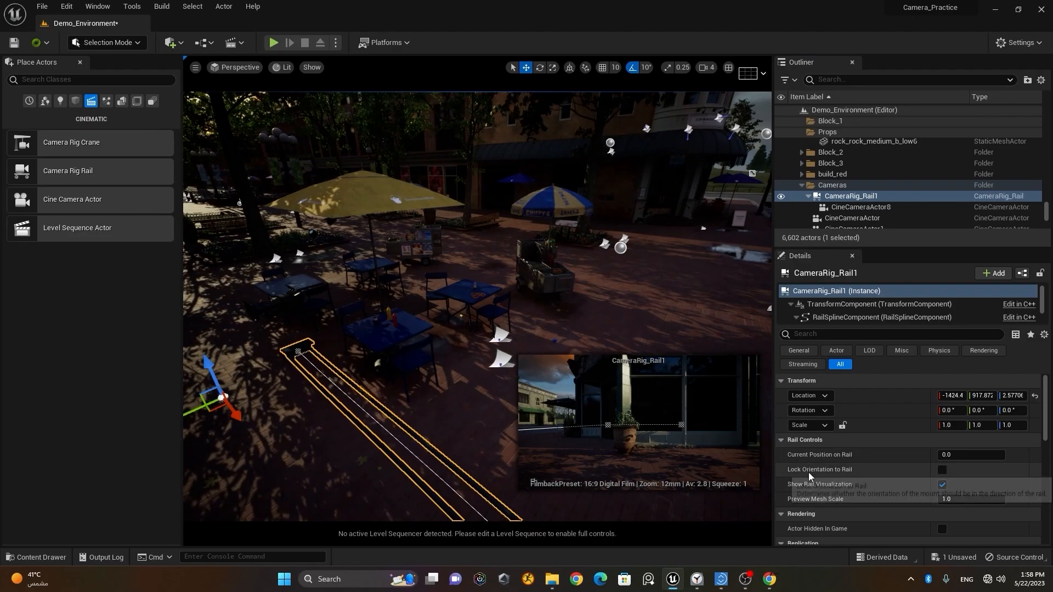
left_click(942, 470)
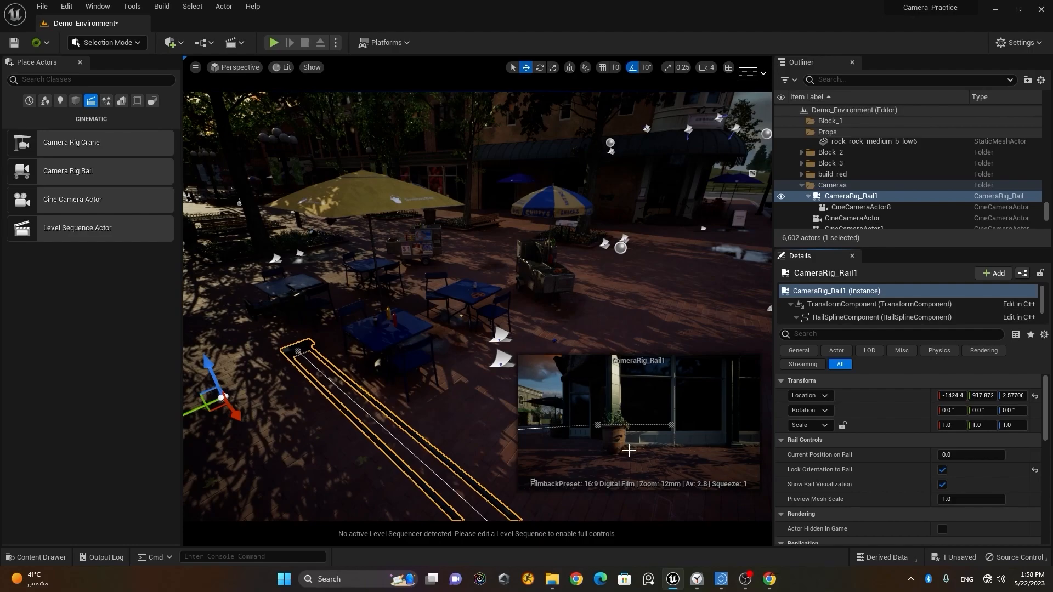
Test the rail-locked camera's travel from a high view of the street by moving Current Position on Rail to 0.456.
left_click_drag(408, 387, 569, 321, "alt")
right_click_drag(341, 403, 374, 403, "alt")
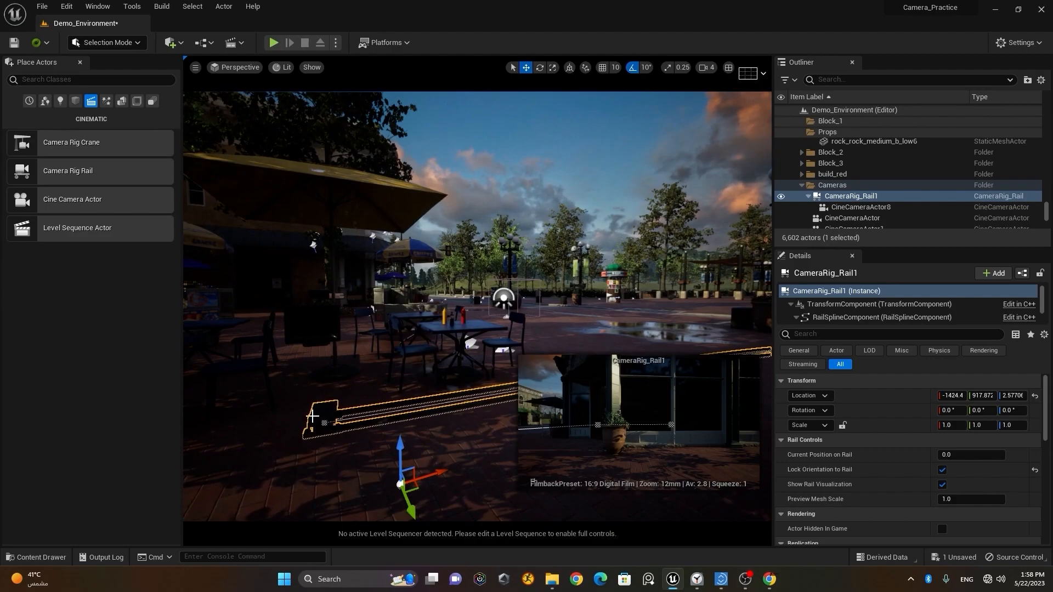
left_click_drag(445, 459, 431, 379, "alt")
right_click_drag(431, 380, 414, 406, "alt")
middle_click_drag(414, 406, 481, 331, "alt")
scroll(381, 398, "down", 3)
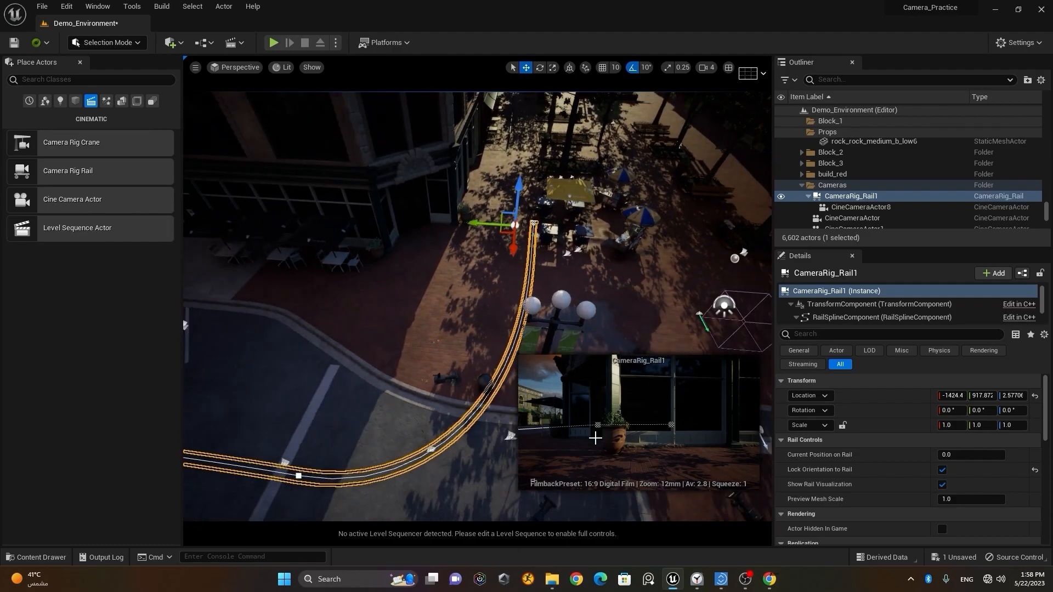
left_click(942, 470)
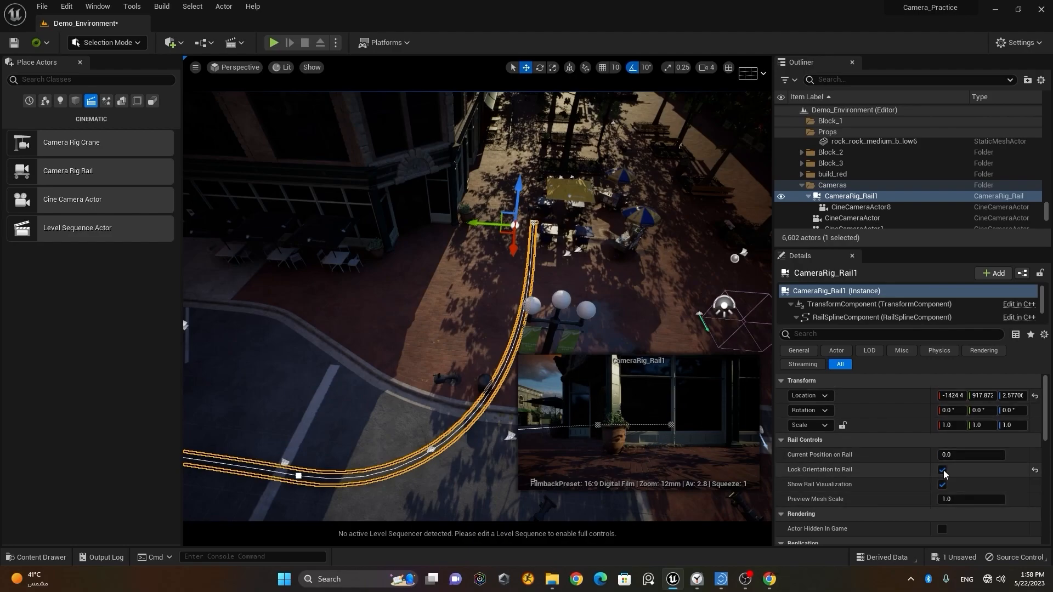
left_click_drag(948, 455, 968, 455)
scroll(424, 409, "down", 4)
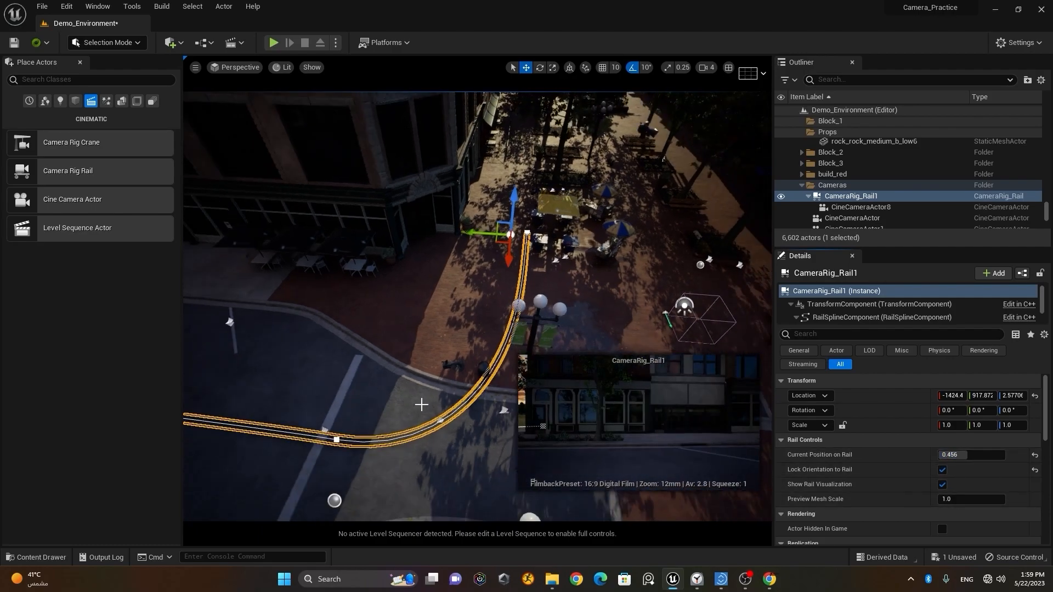
Preview the camera around the rail's far bend at Current Position on Rail 0.728, and return the position to 0.
middle_click_drag(330, 408, 186, 400)
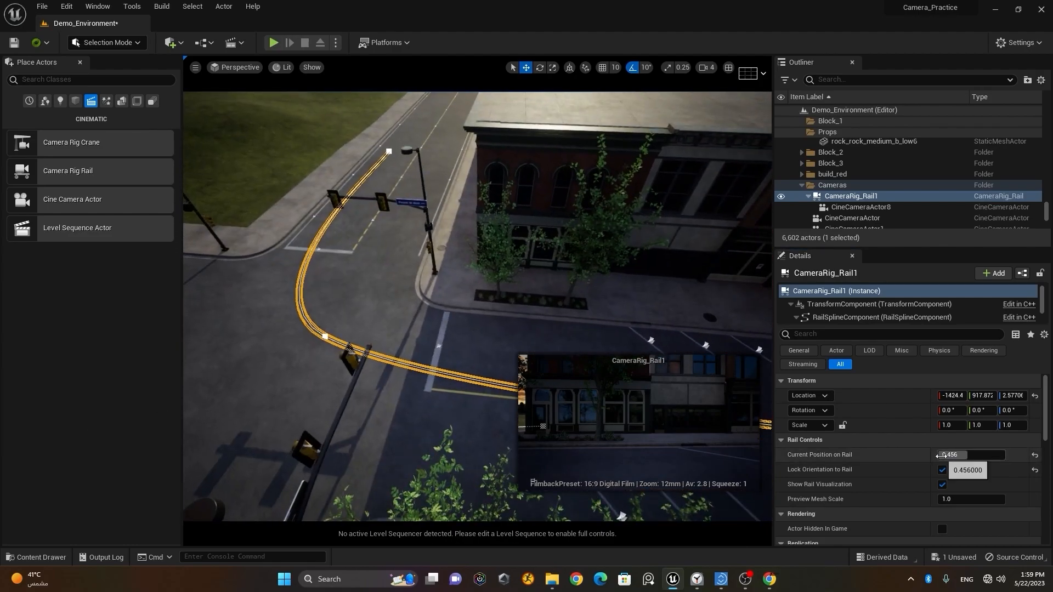
left_click_drag(957, 455, 988, 455)
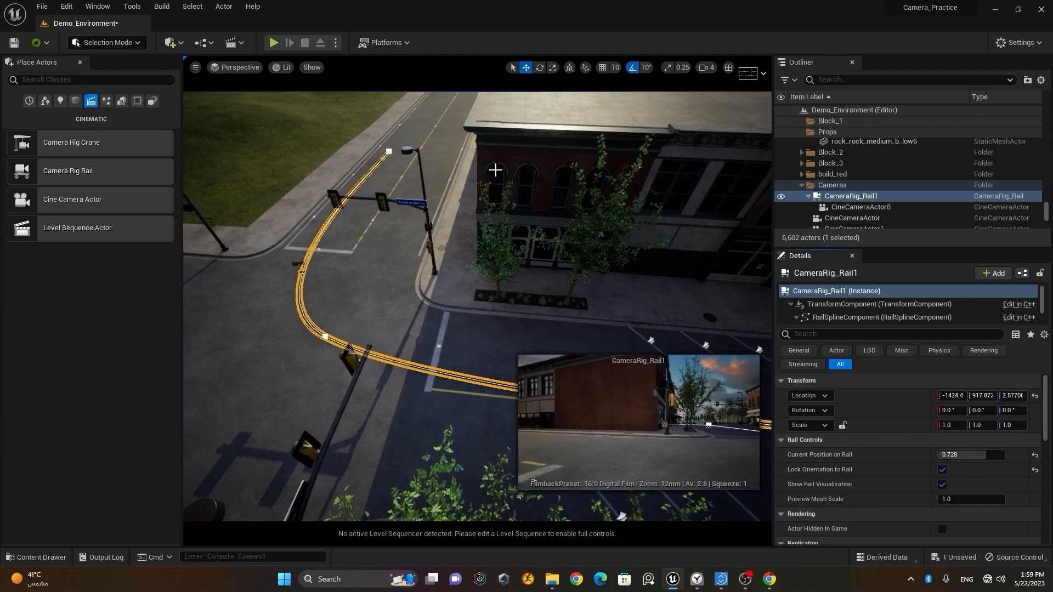
left_click_drag(976, 455, 938, 455)
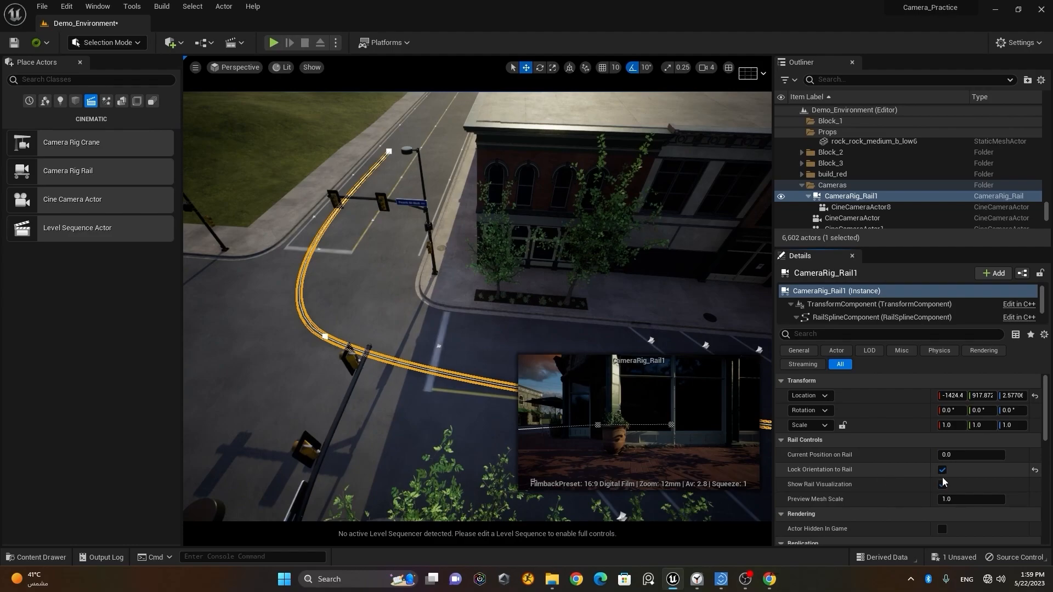
Disable Lock Orientation to Rail on CameraRig_Rail1.
middle_click_drag(595, 300, 691, 303)
right_click_drag(734, 311, 669, 301)
middle_click_drag(726, 300, 784, 303)
middle_click_drag(644, 344, 701, 376)
scroll(650, 299, "up", 2)
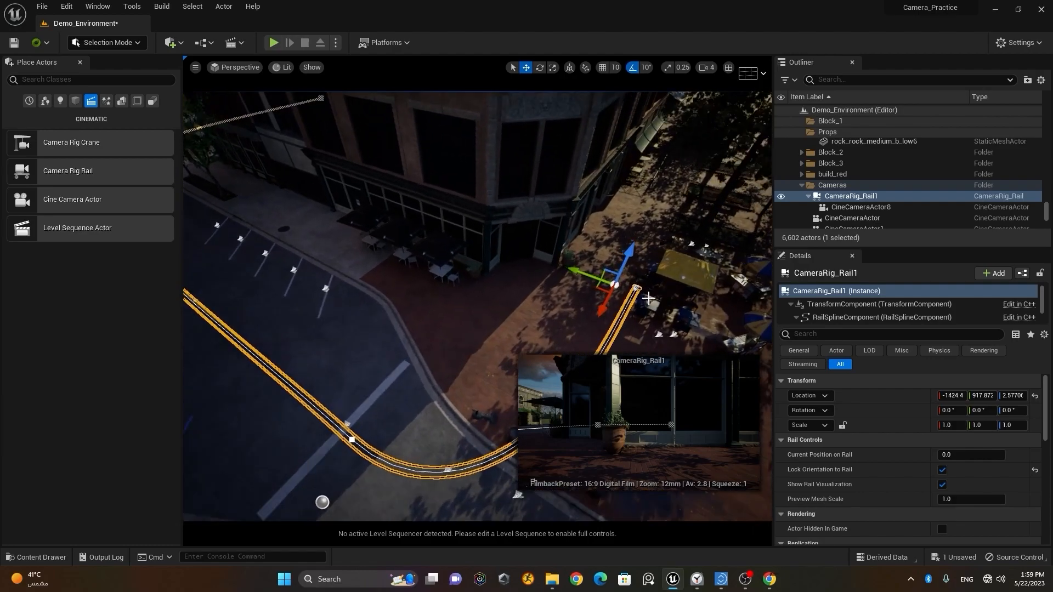
left_click(943, 470)
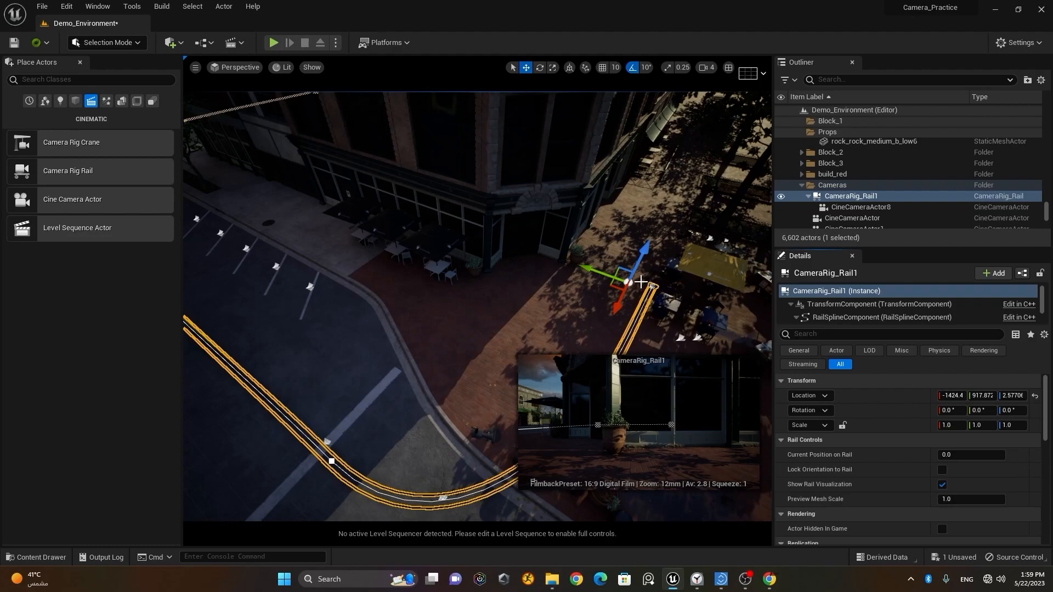
Enable Look at Tracking on CineCameraActor8 and pick the dining table prop outside the corner building as Actor to Track.
left_click(886, 207)
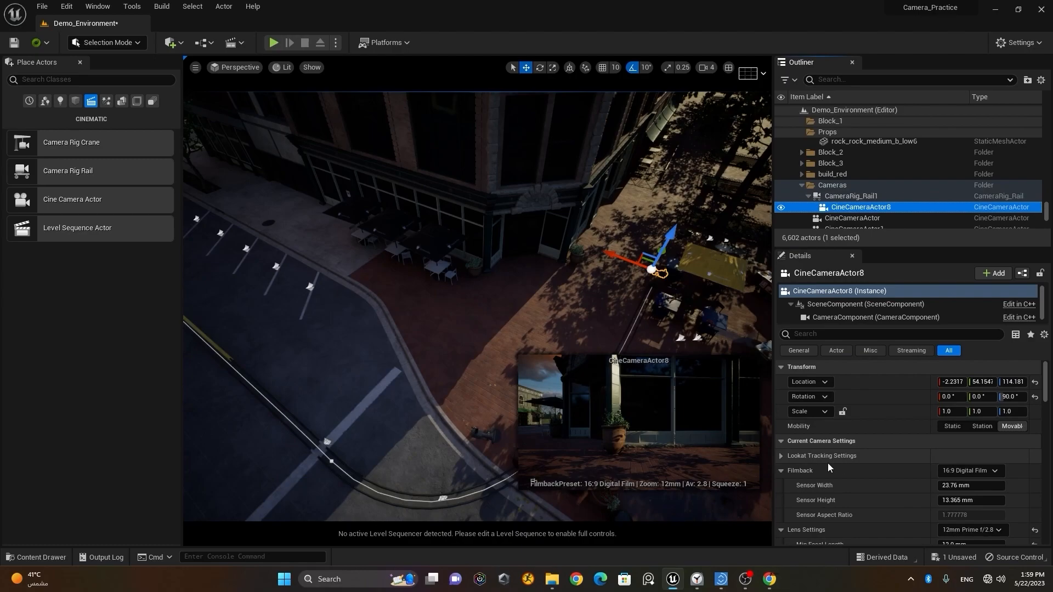
left_click(781, 457)
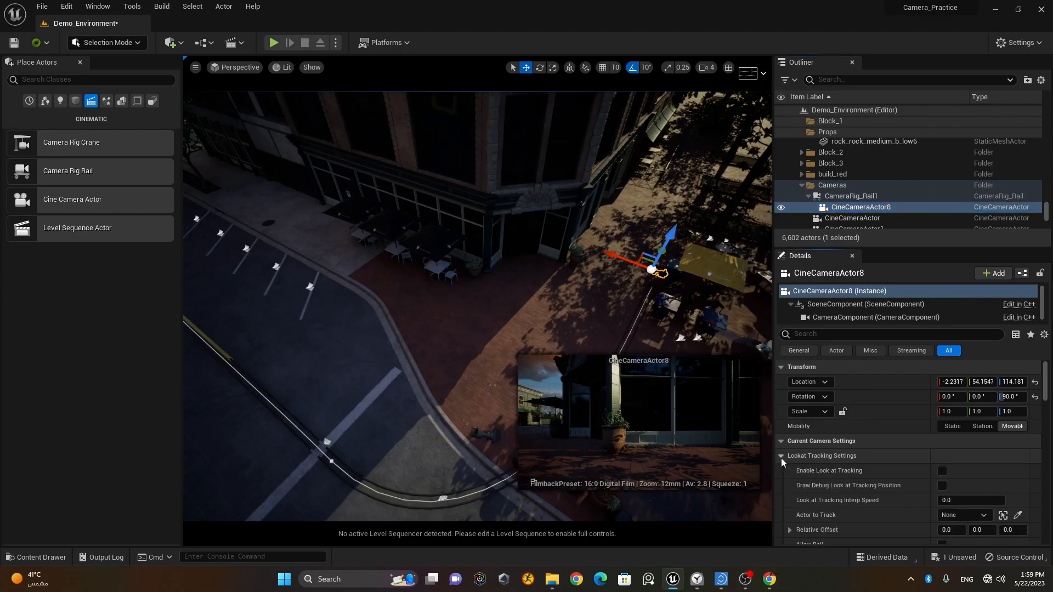
scroll(880, 473, "down", 2)
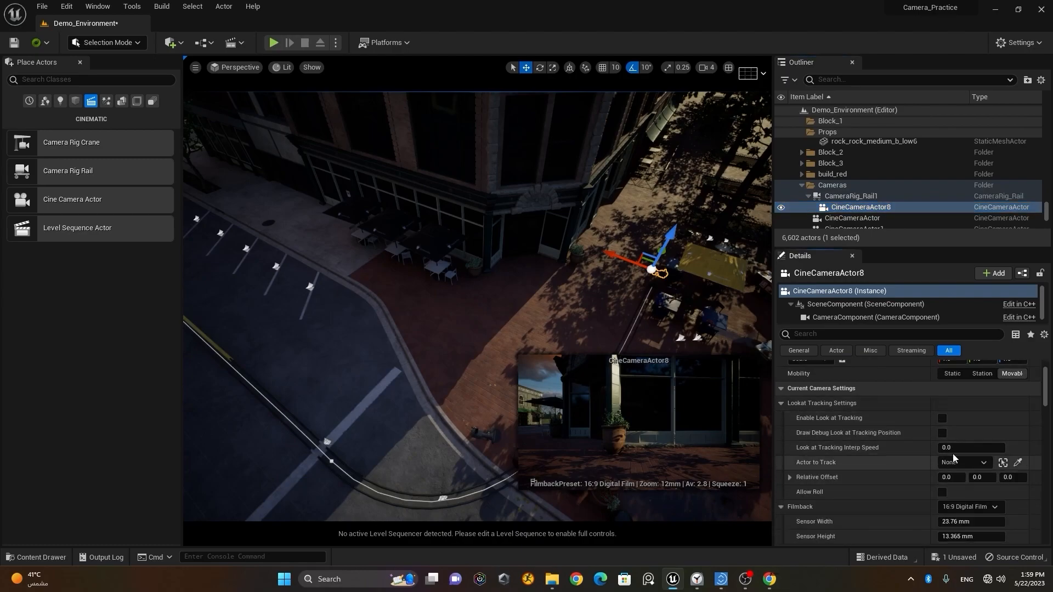
left_click(942, 419)
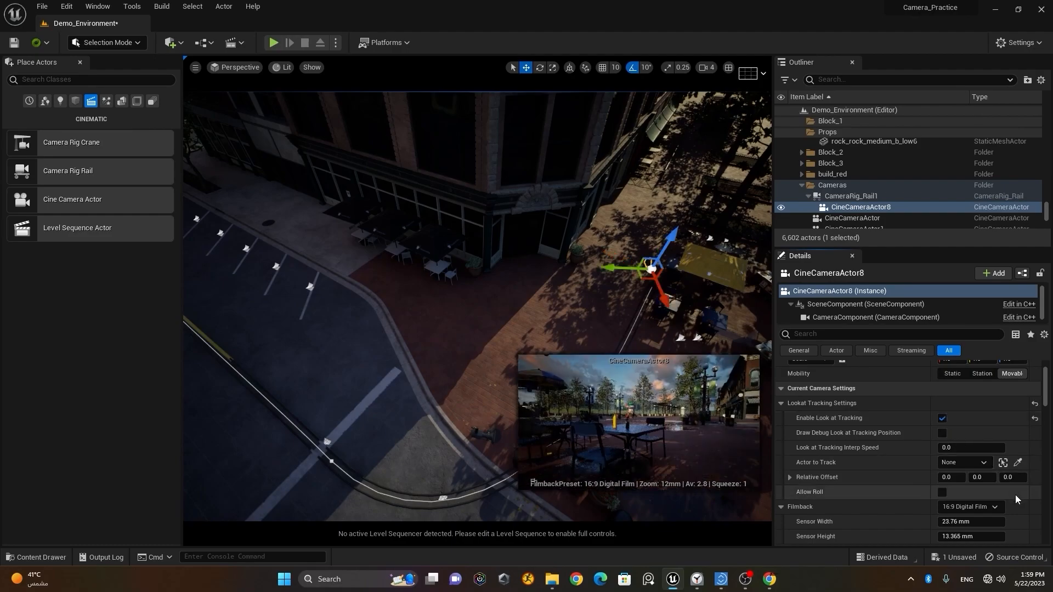
left_click(1018, 464)
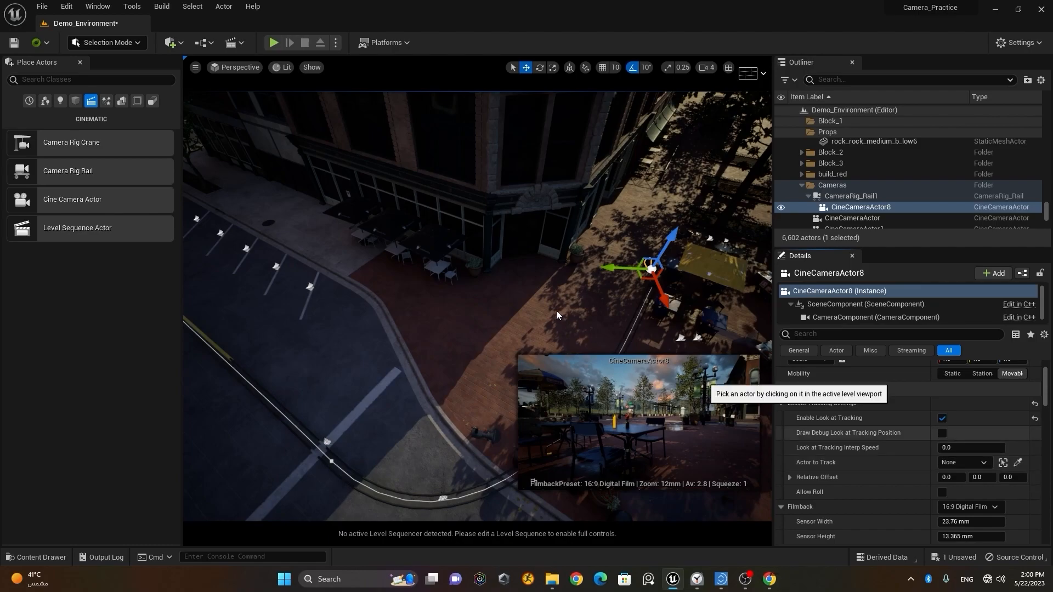
left_click(446, 264)
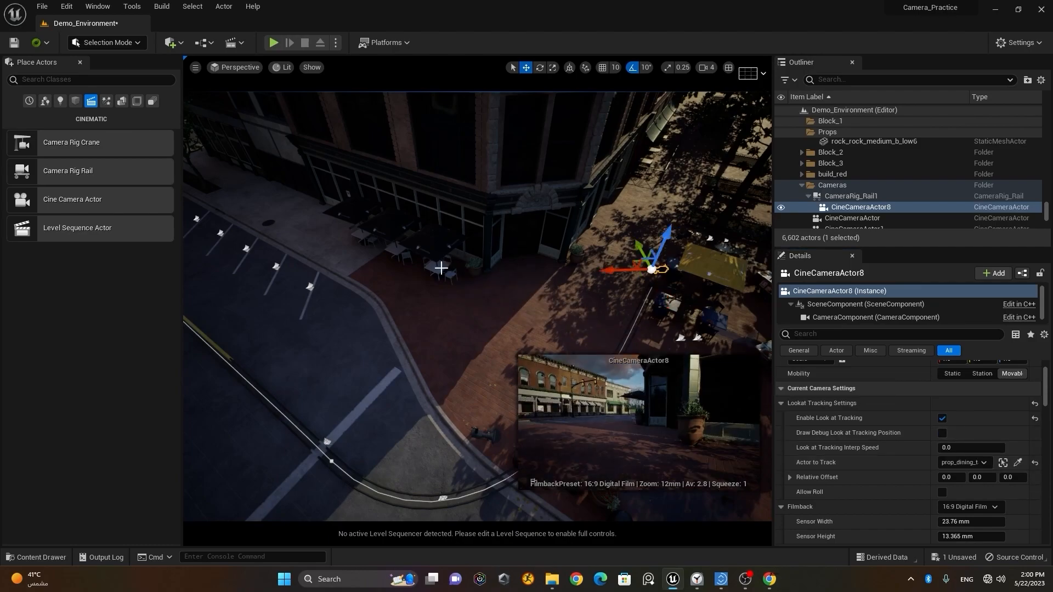
Test the tracking camera at Current Position on Rail 0.192 on CameraRig_Rail1, and reset the position to default.
left_click(875, 197)
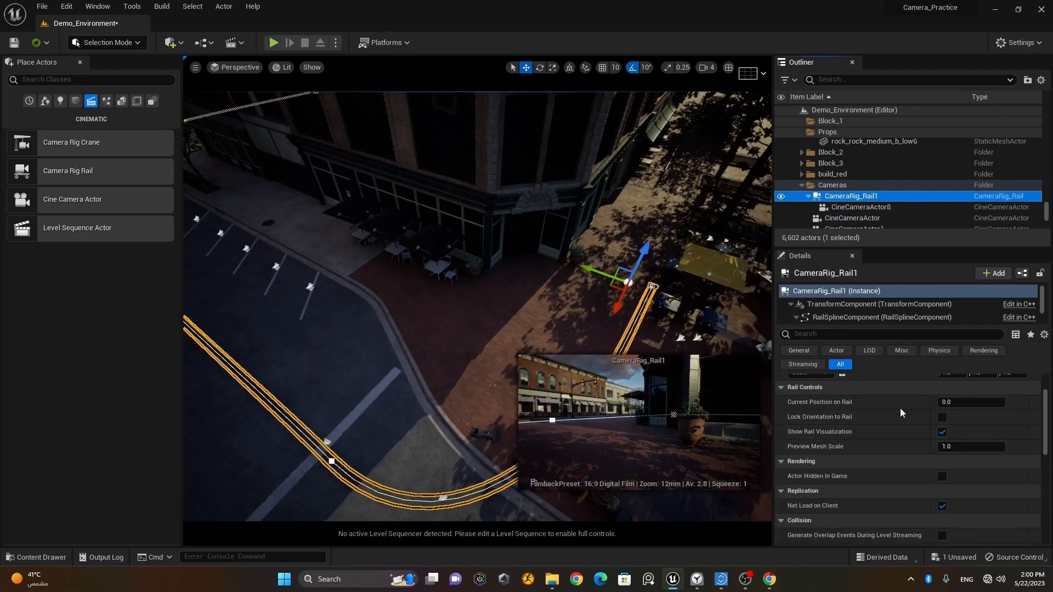
left_click_drag(963, 402, 989, 402)
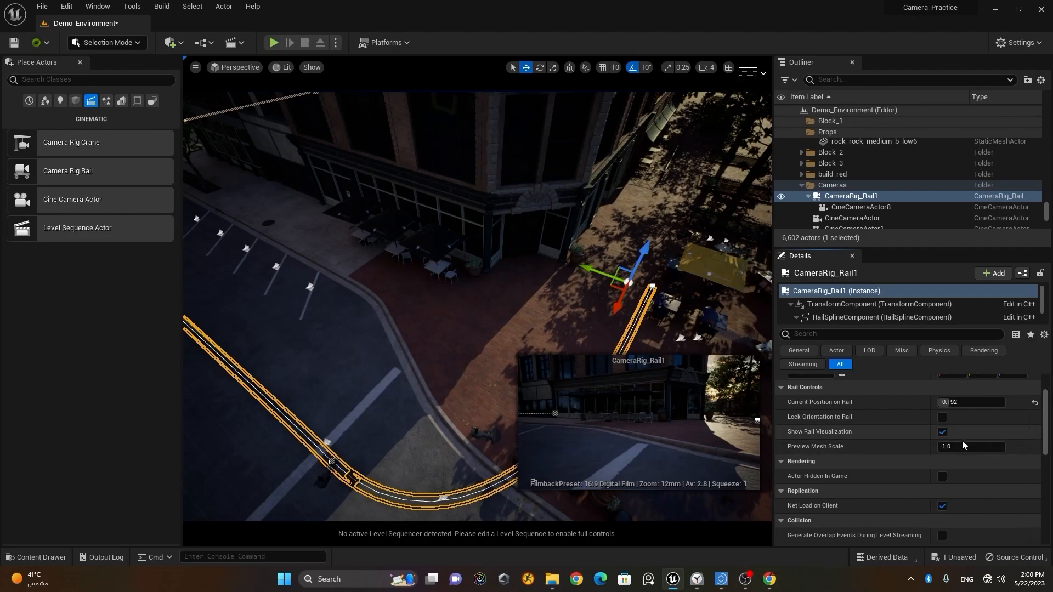
left_click(1035, 402)
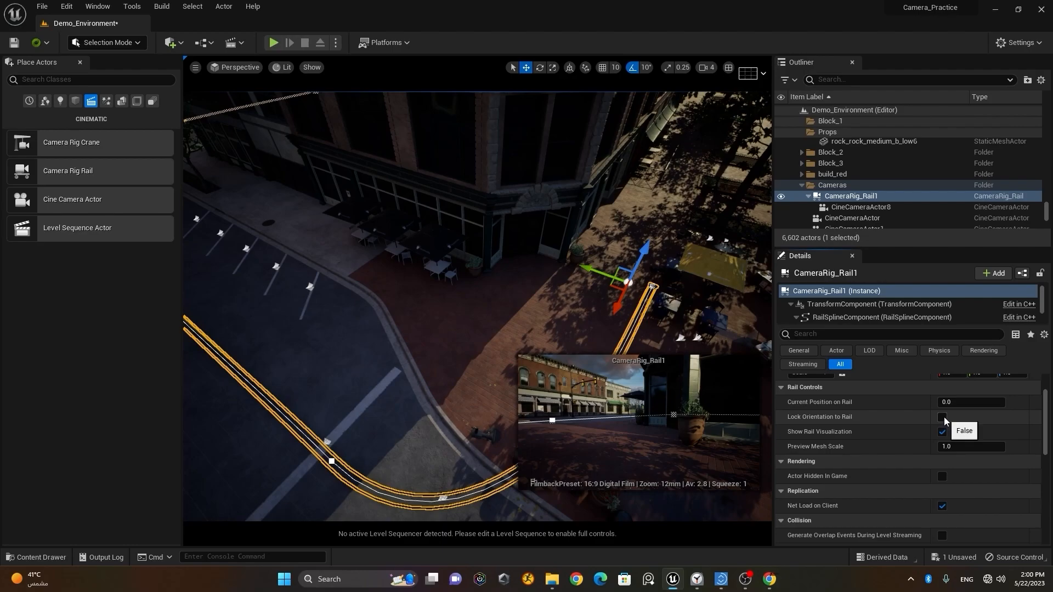
Enable Lock Orientation to Rail alongside the look-at tracking and move Current Position on Rail to 0.296.
left_click(942, 417)
mouse_move(966, 402)
left_mouse_down()
mouse_move(1014, 402)
mouse_move(944, 402)
mouse_move(976, 402)
mouse_move(955, 402)
left_mouse_up()
scroll(360, 350, "down", 5)
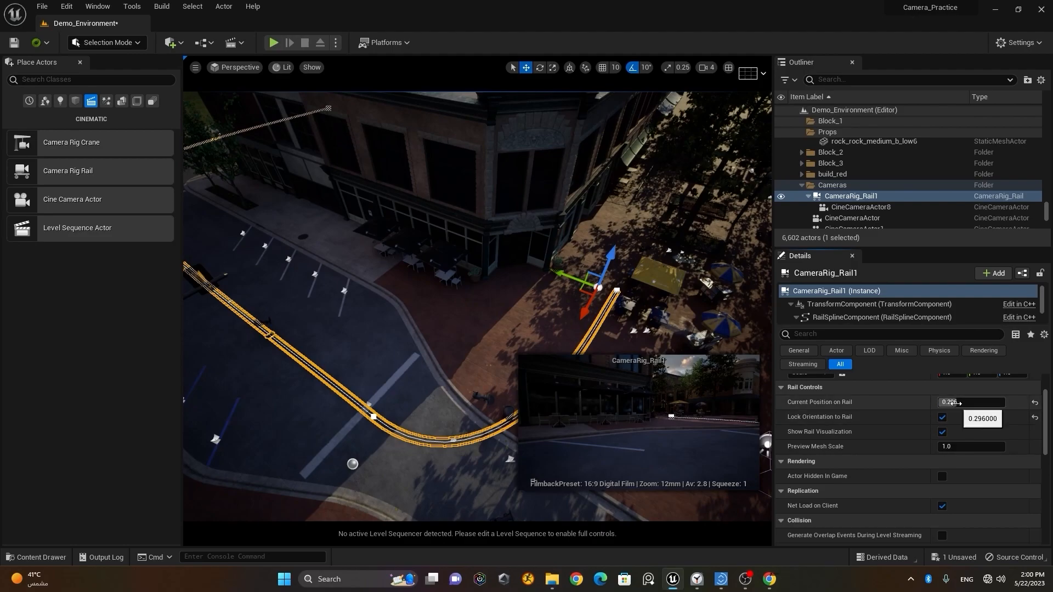
Check the camera's aim along the parking street at Current Position on Rail 0.392 and 0.344.
left_click_drag(955, 402, 958, 402)
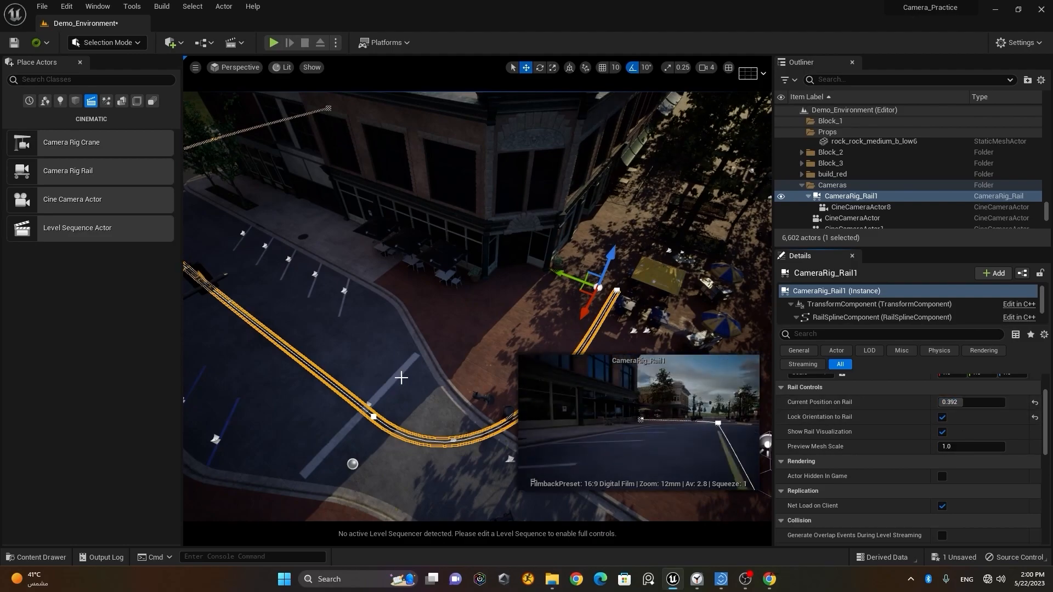
right_click_drag(303, 318, 216, 278)
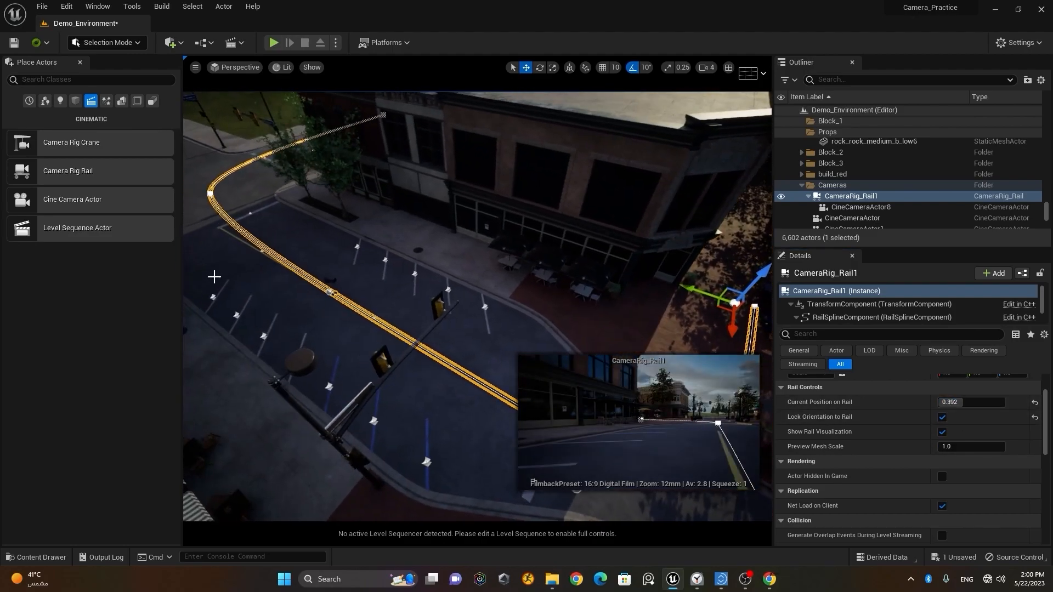
scroll(315, 265, "up", 4)
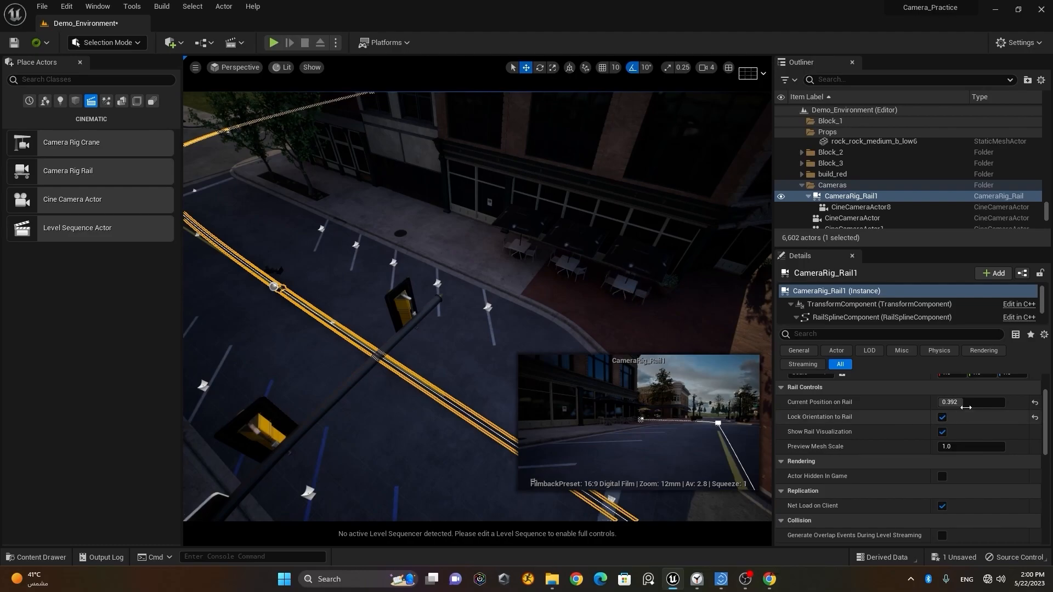
left_click_drag(984, 407, 972, 407)
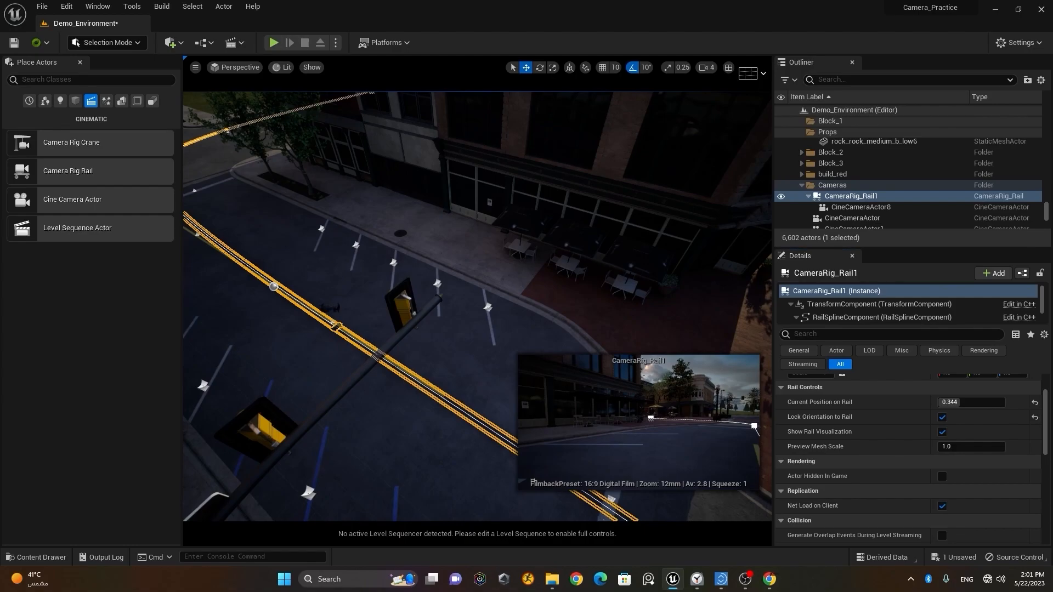
Select CineCameraActor8 on the rail and frame it to examine which way it faces.
left_click(334, 308)
key("f")
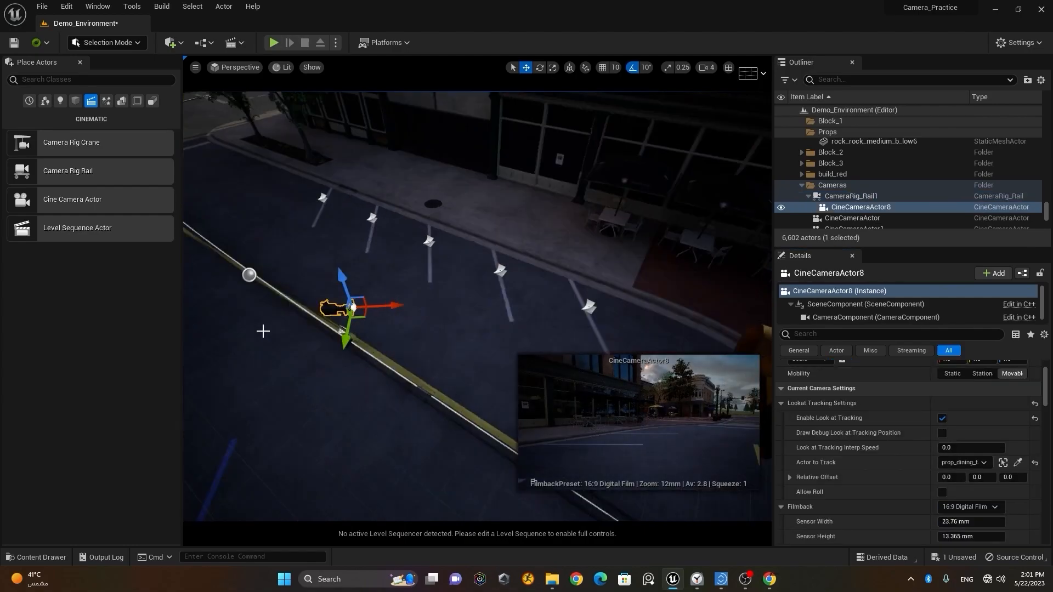
key("s")
right_click_drag(463, 387, 565, 387)
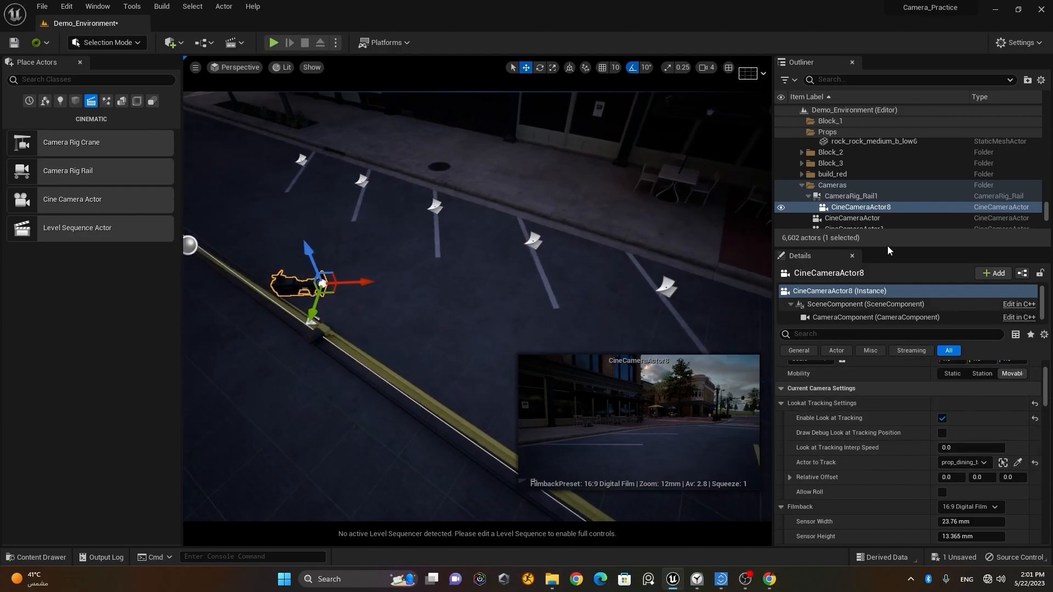
Test the tracking camera nearer the street corner with CameraRig_Rail1's Current Position on Rail at 0.28 and 0.256.
left_click(851, 196)
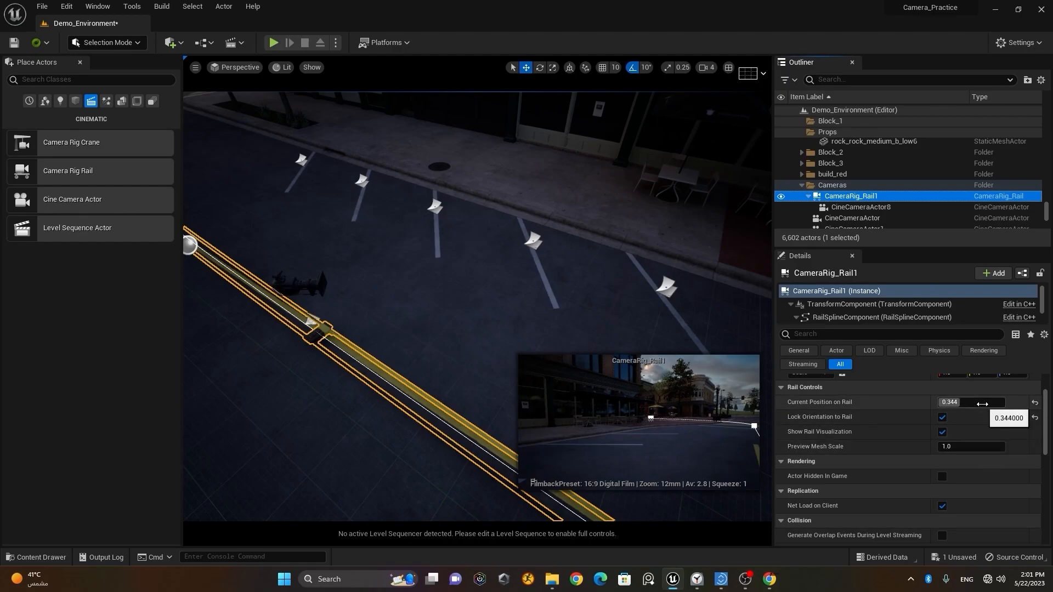
left_click(982, 404)
left_click_drag(980, 405, 963, 405)
scroll(673, 352, "down", 8)
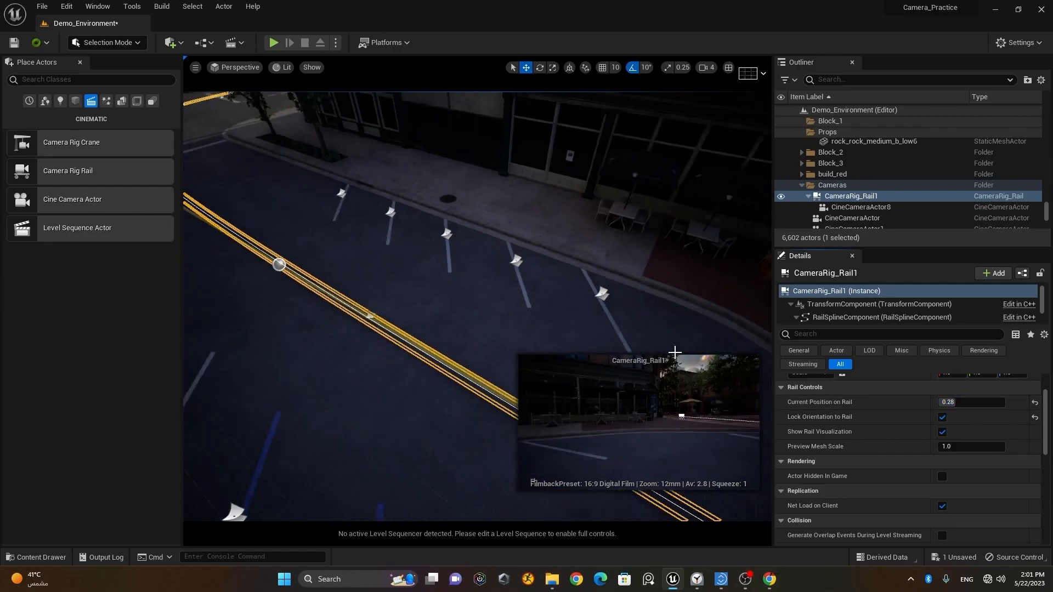
middle_click_drag(588, 317, 591, 351)
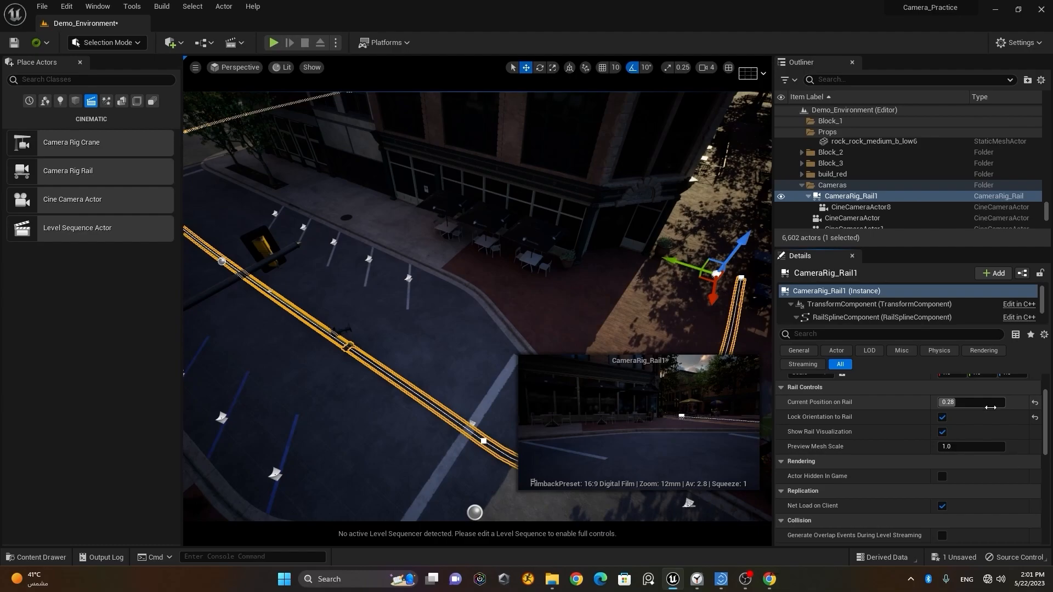
left_click(972, 405)
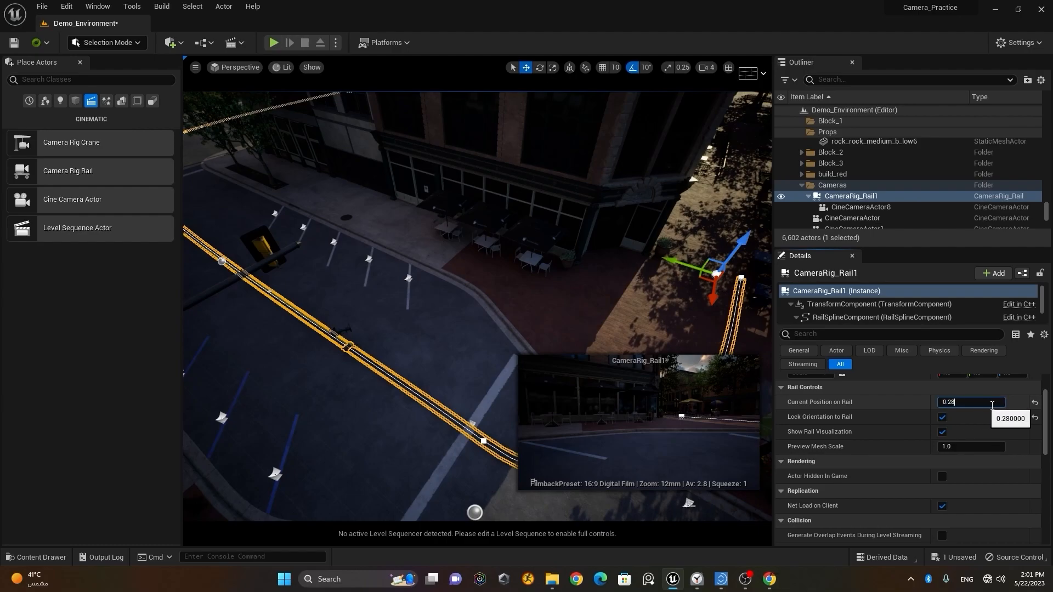
left_click(959, 387)
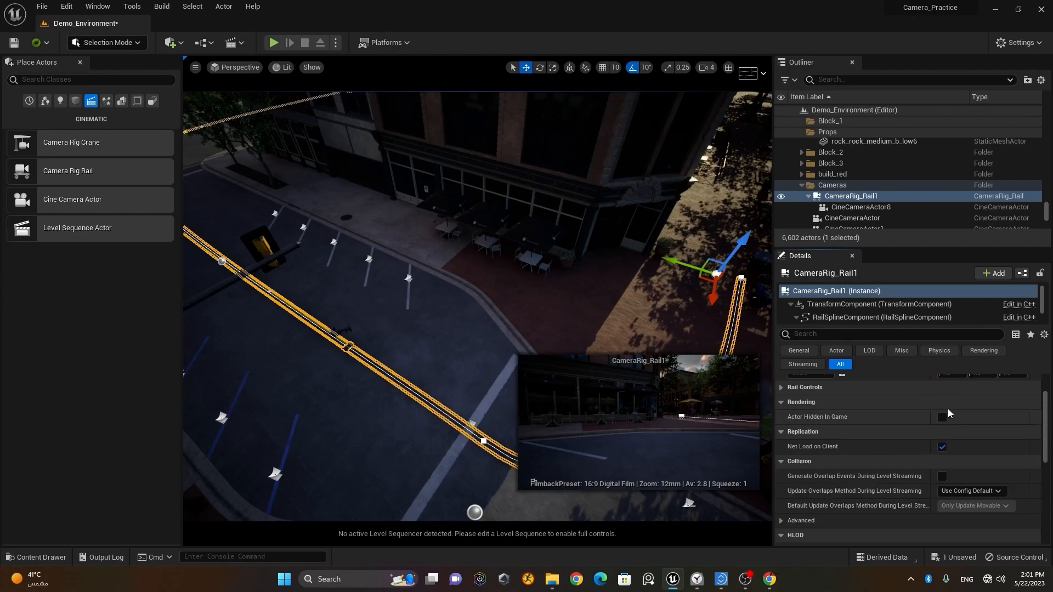
left_click(874, 389)
mouse_move(959, 403)
left_mouse_down()
mouse_move(975, 403)
mouse_move(953, 403)
left_mouse_up()
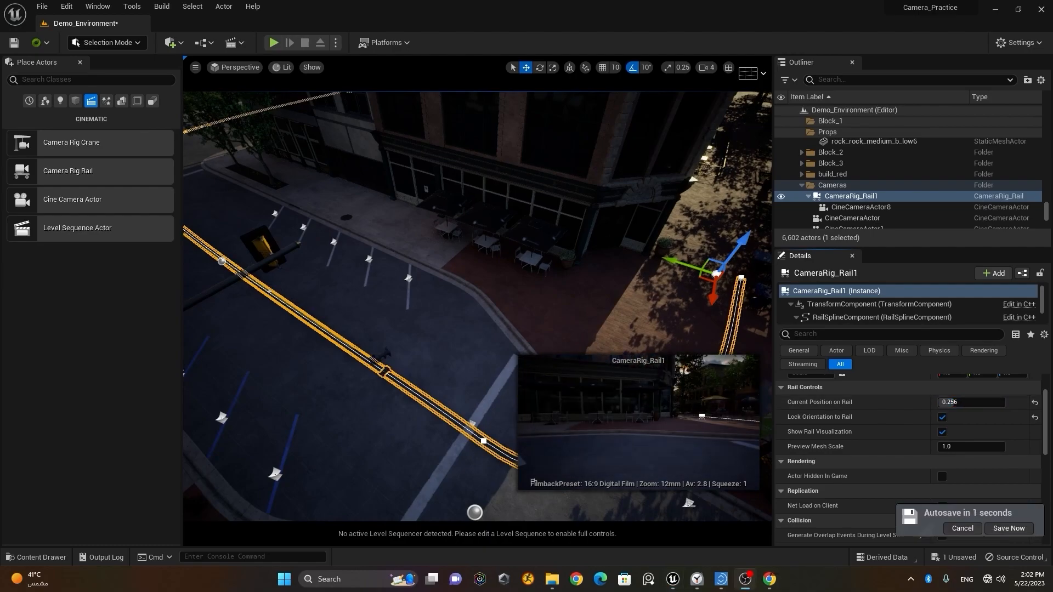
Review CineCameraActor8's tracking settings, and preview its travel along CameraRig_Rail1 again from the default rail position.
left_click(888, 208)
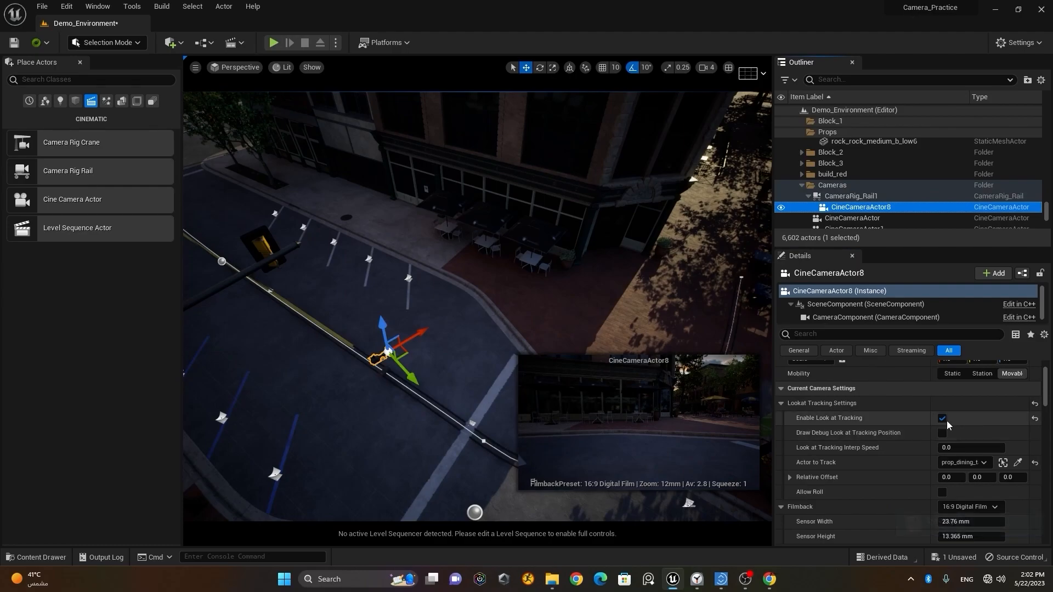
left_click(859, 197)
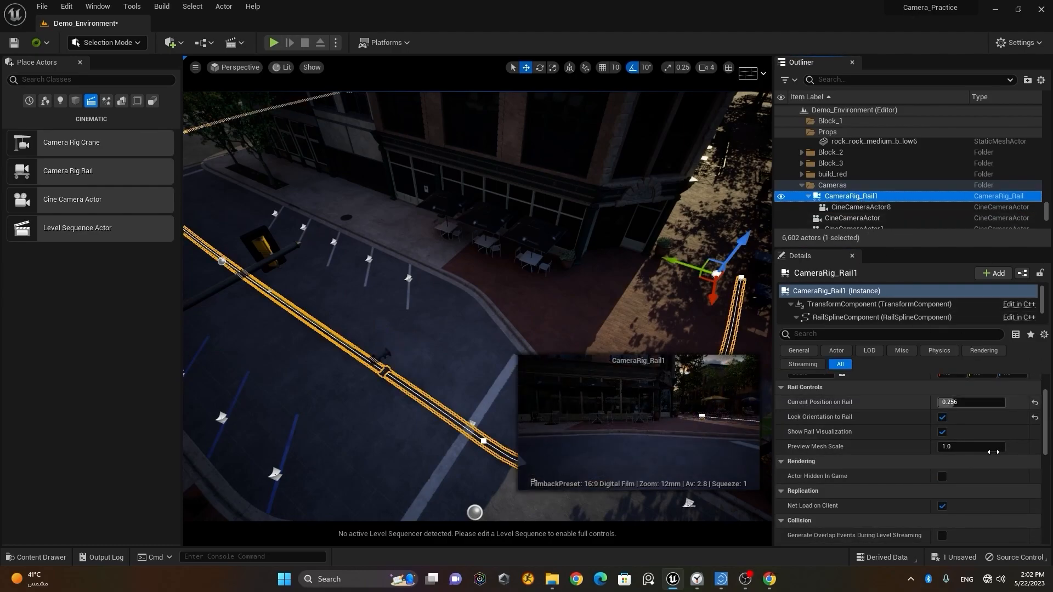
left_click(1035, 403)
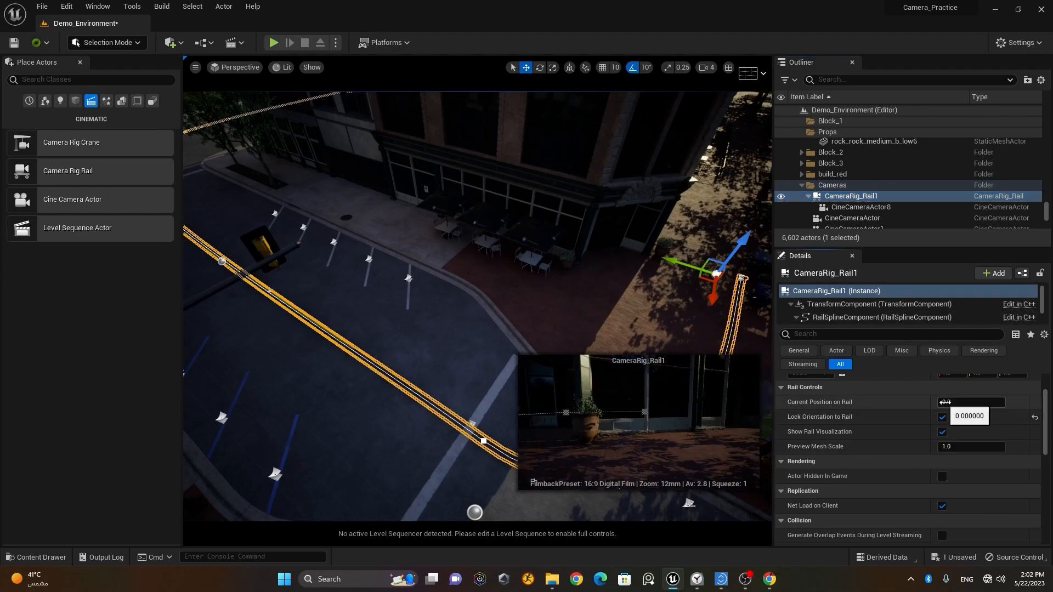
left_click_drag(971, 402, 1027, 402)
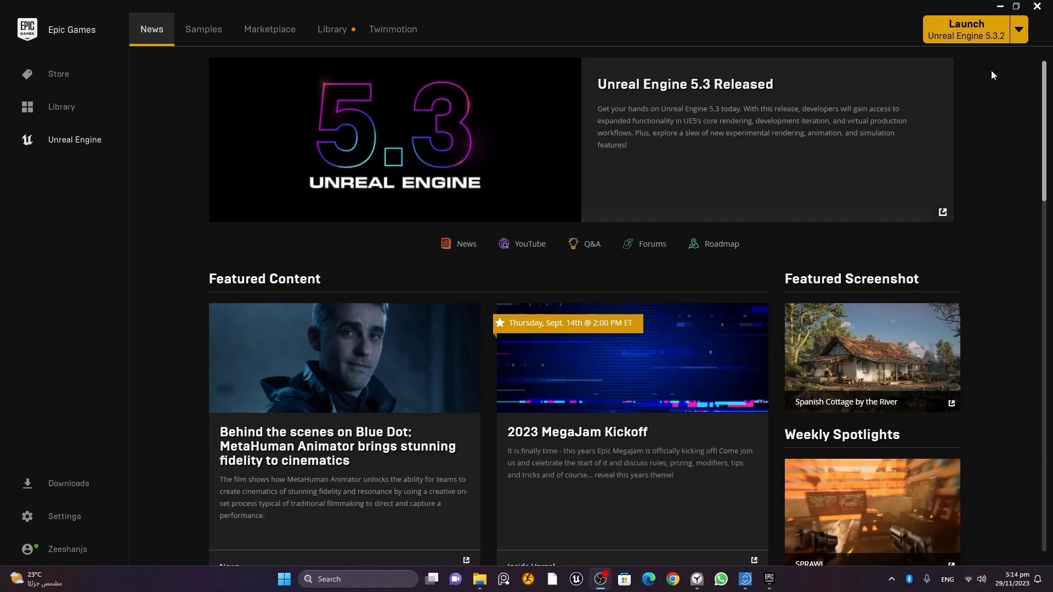
Open the rigrail_try project in Unreal Engine 5.3.2 and load the SaltFlats_P level from the SaltFlats Maps folder.
left_click(978, 35)
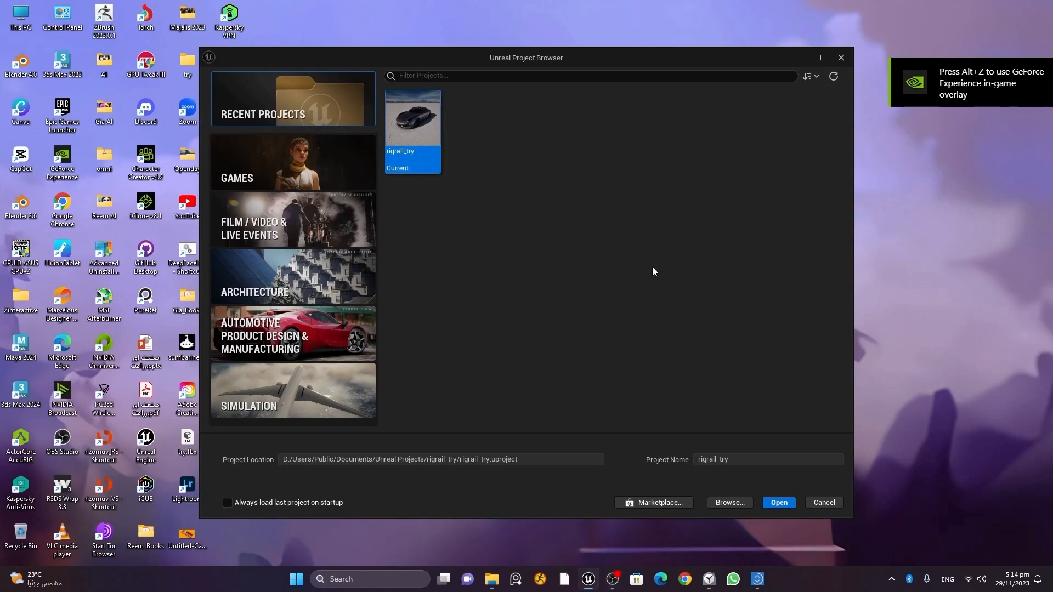
left_click(776, 504)
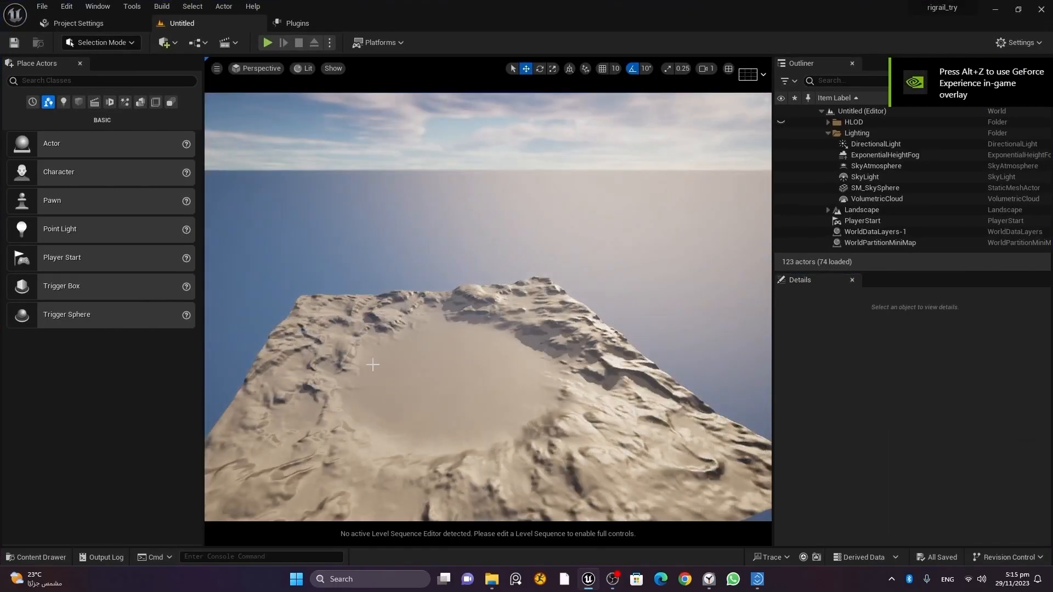
left_click(47, 559)
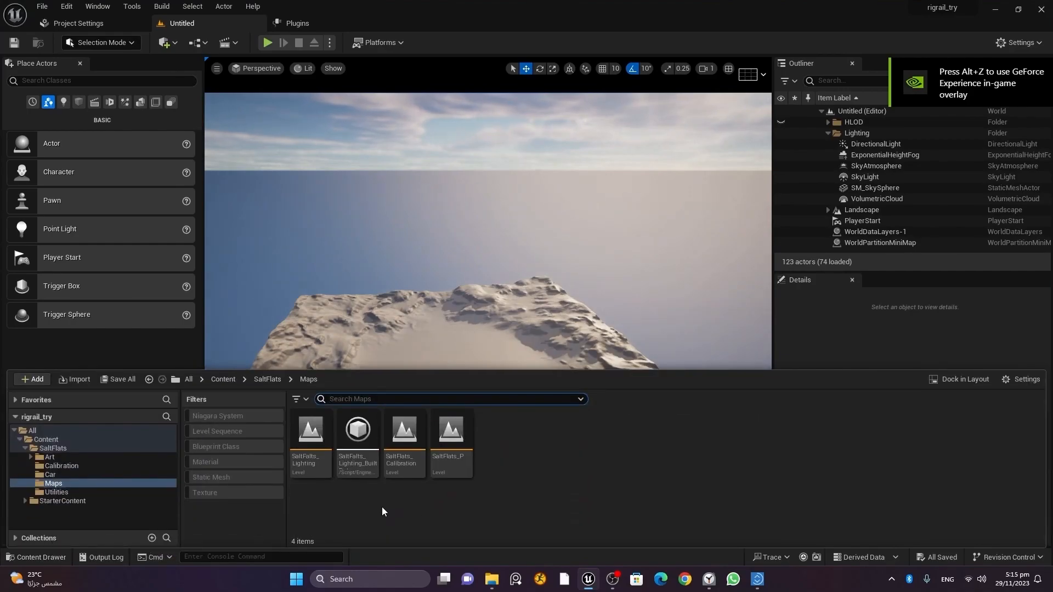
double_click(451, 441)
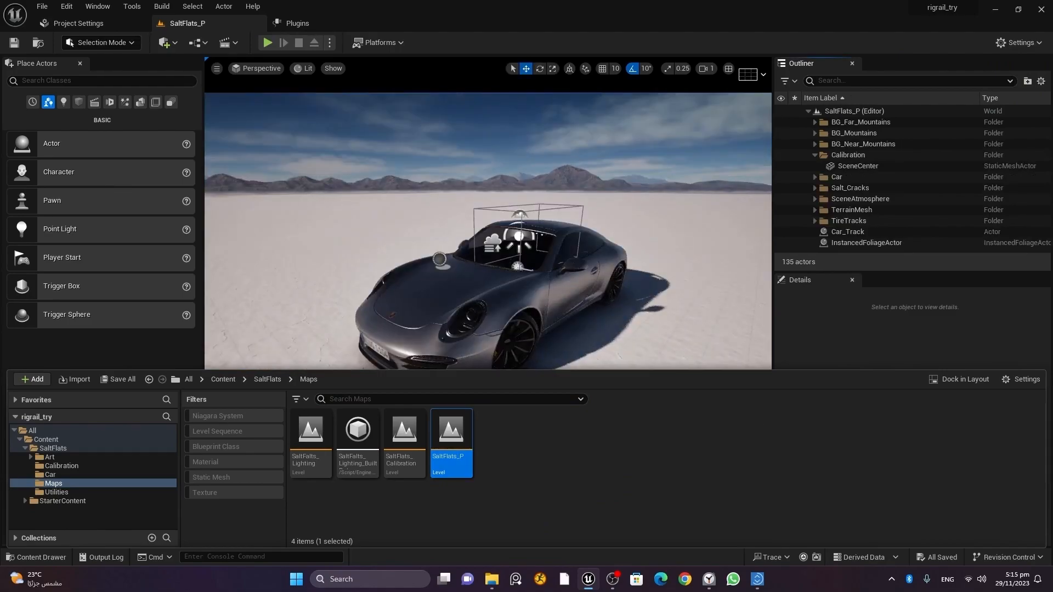
left_click(42, 558)
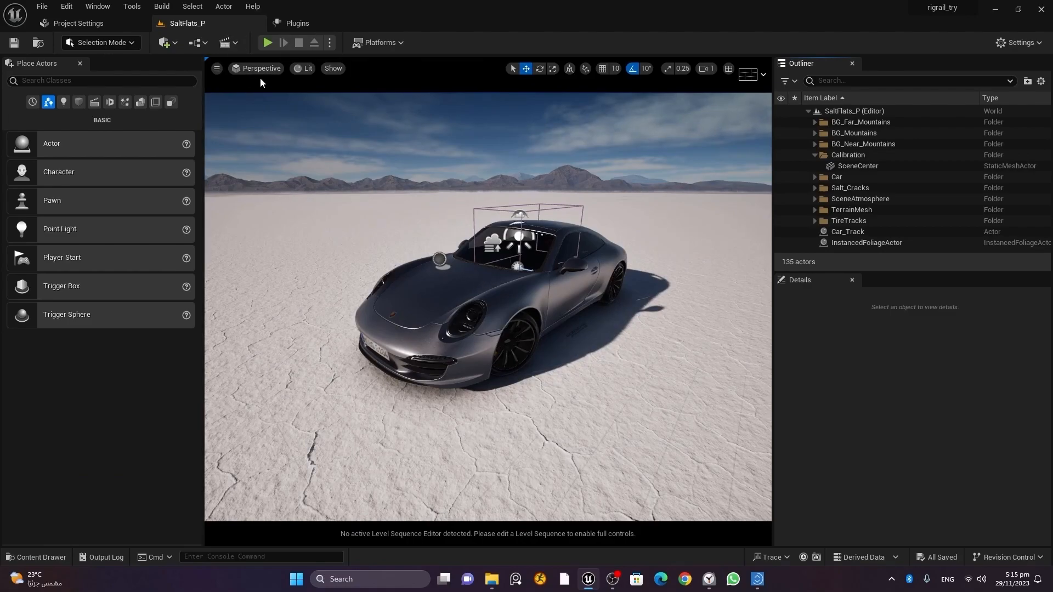
Turn on Game View and examine the car on the salt flats from several sides.
left_click(218, 69)
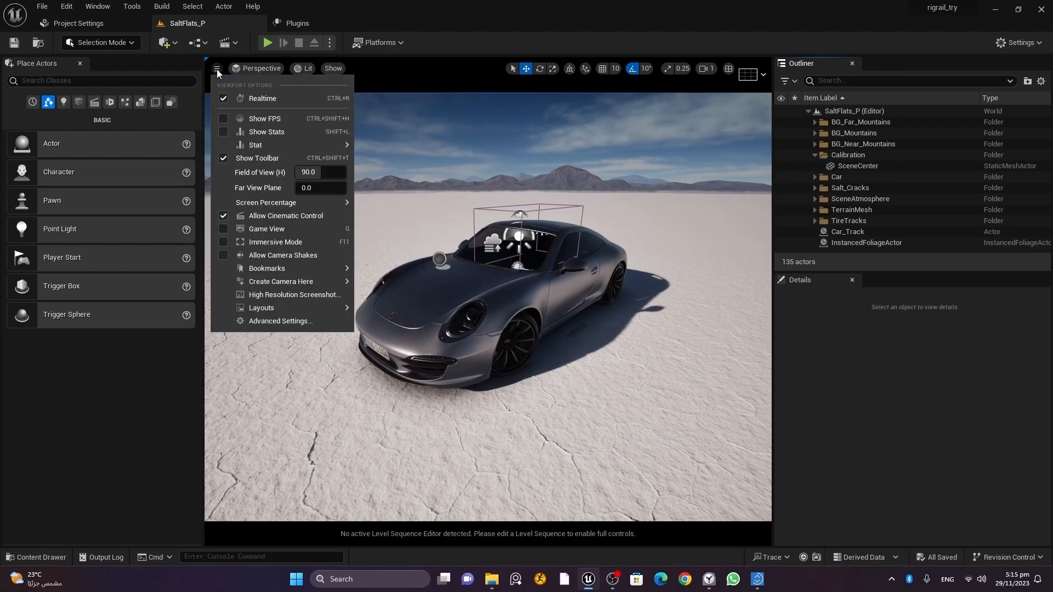
left_click(292, 229)
left_click_drag(363, 347, 529, 400, "alt")
right_click_drag(488, 308, 581, 307, "alt")
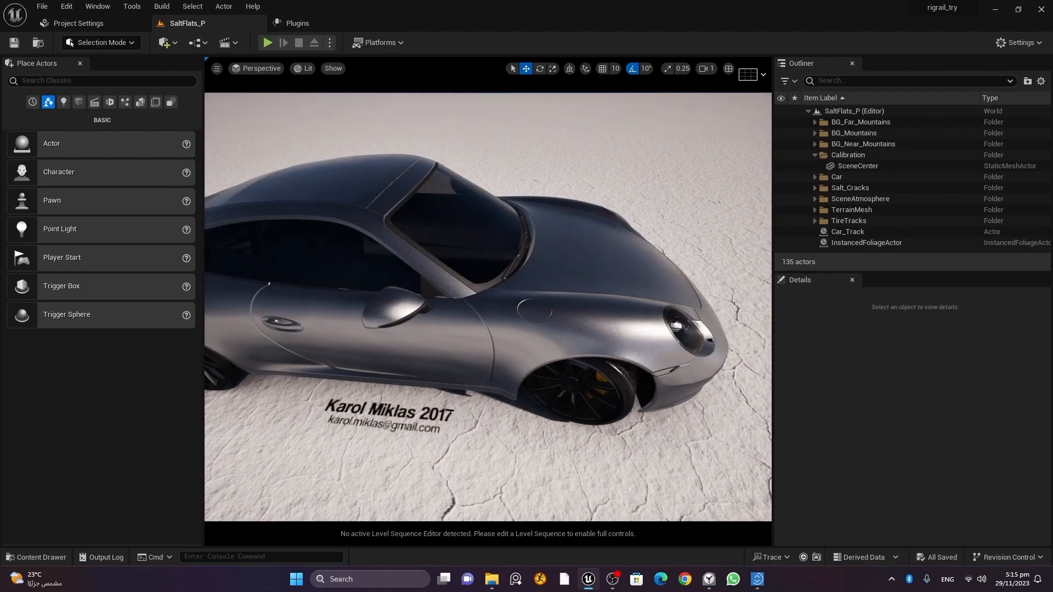
left_click_drag(590, 400, 767, 424, "alt")
scroll(550, 379, "down", 4)
left_click_drag(499, 398, 507, 324, "alt")
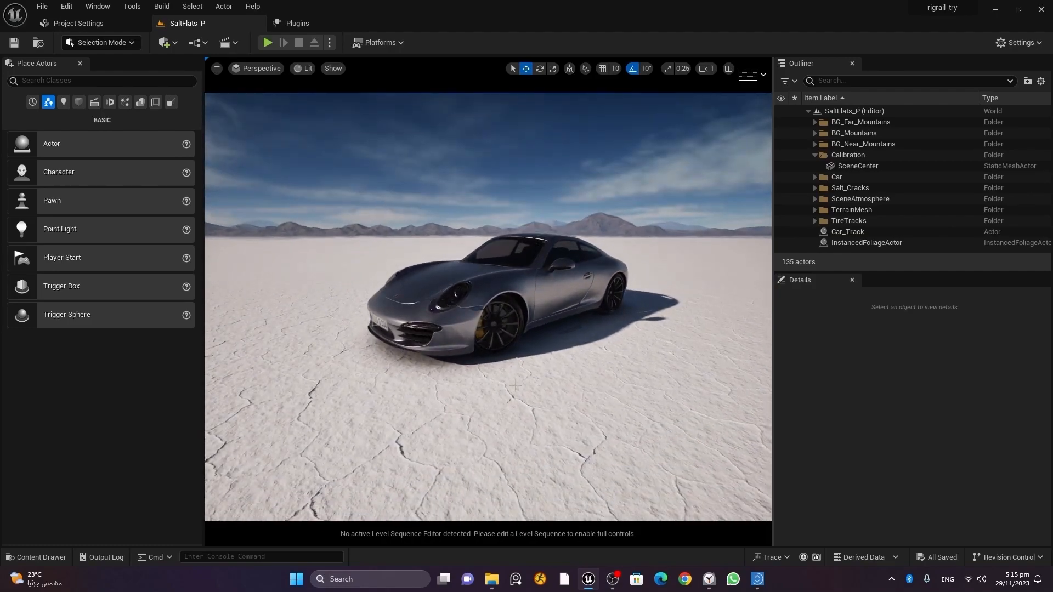
scroll(516, 385, "up", 3)
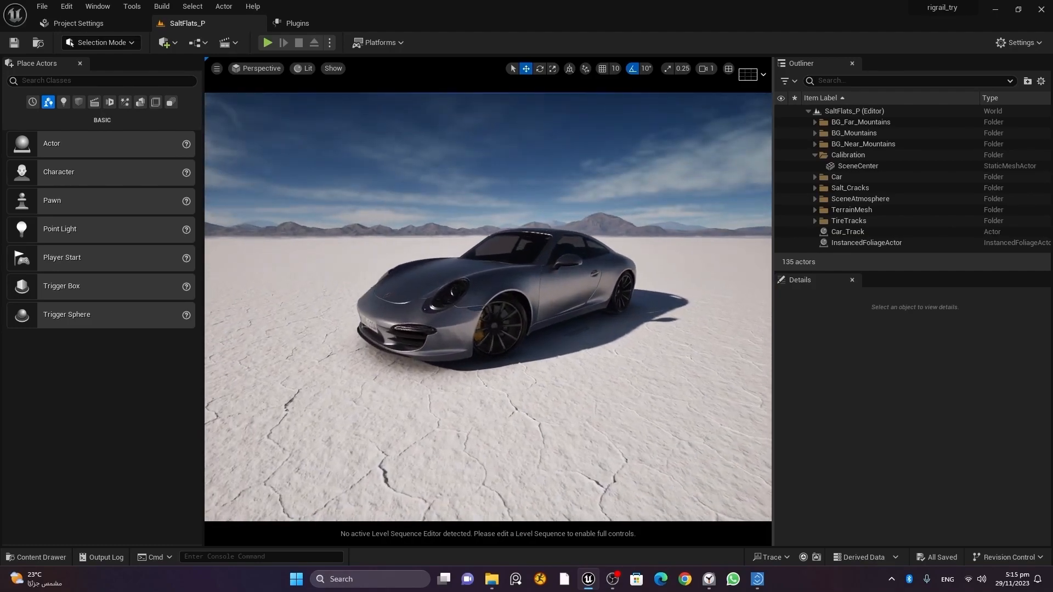
left_click_drag(516, 386, 551, 383, "alt")
scroll(551, 382, "up", 1)
middle_click_drag(551, 382, 529, 378)
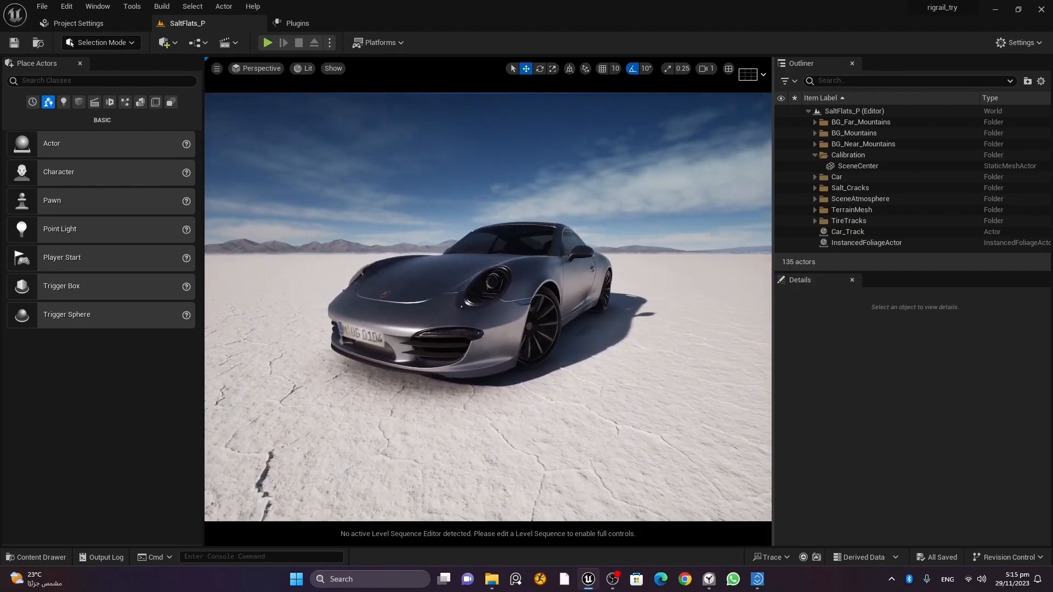
Find the CineCameraRigs beta plugin by searching for "camera rig", enable it and restart the editor.
left_click(1019, 42)
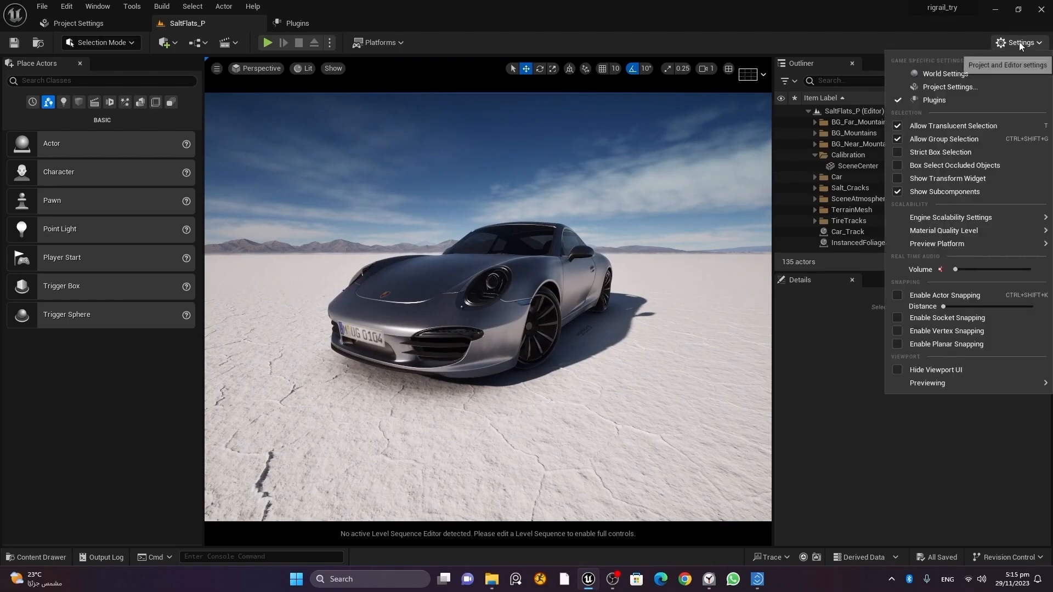
left_click(948, 102)
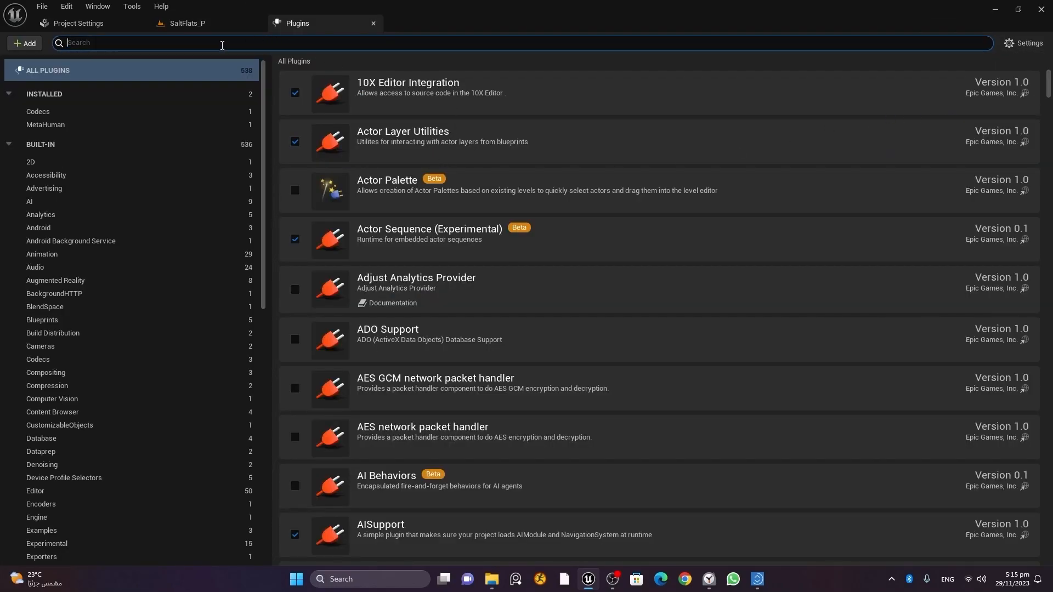
left_click(222, 44)
type("camera rig")
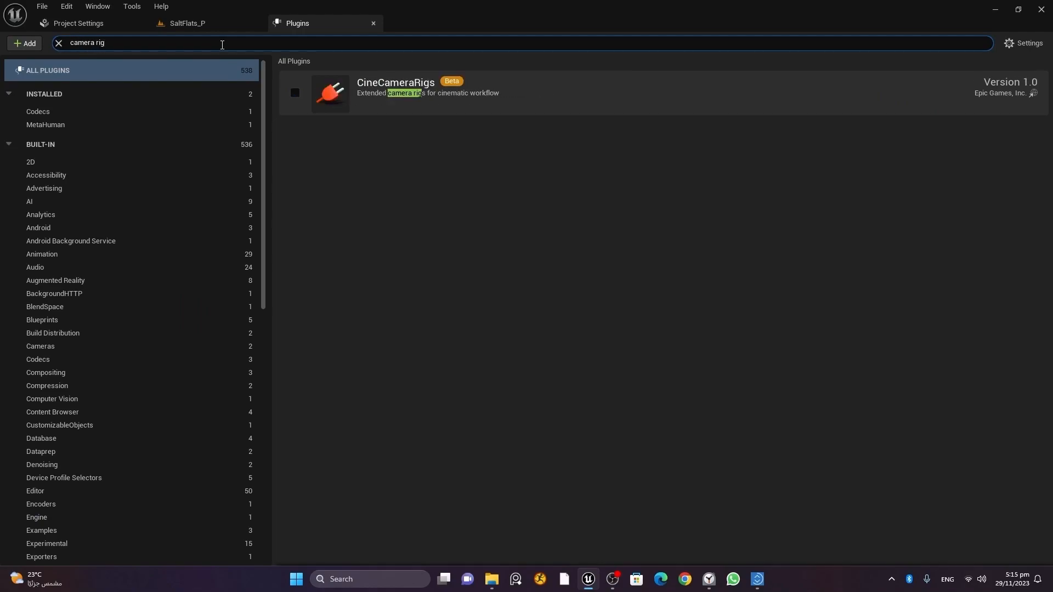
left_click(294, 94)
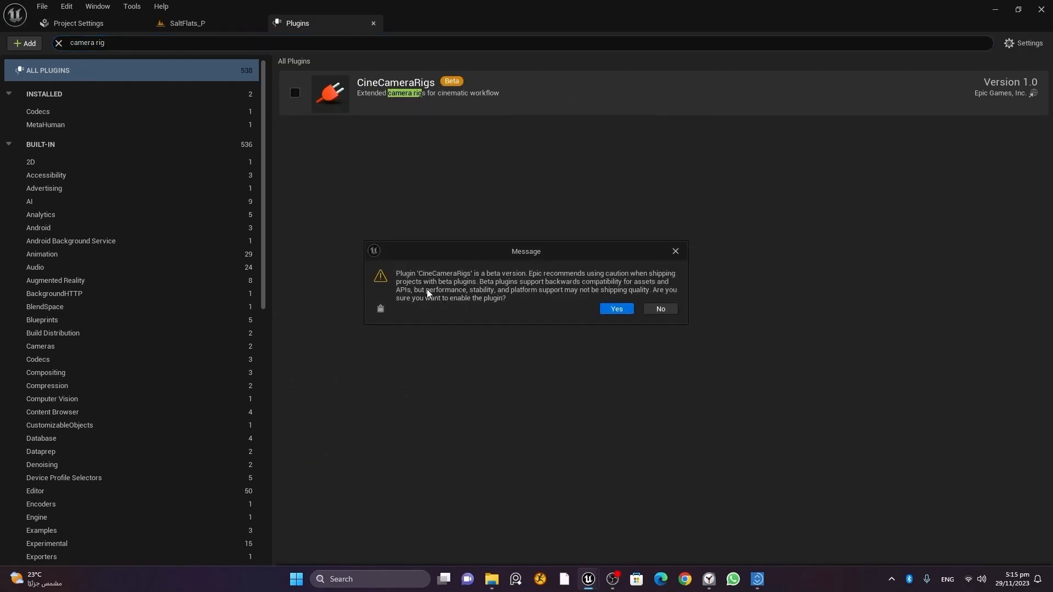
left_click(617, 310)
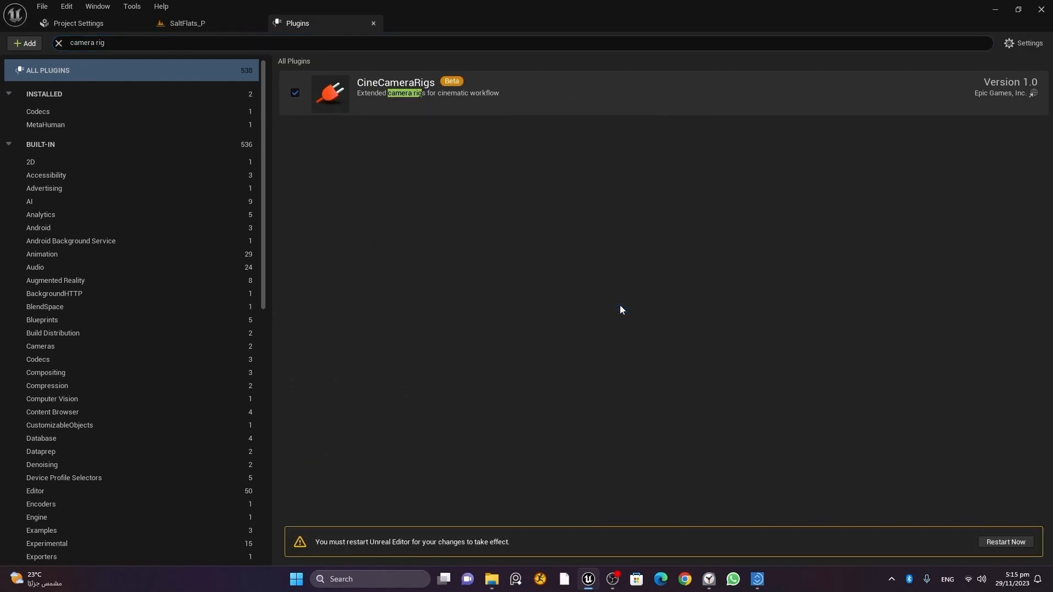
left_click(1006, 542)
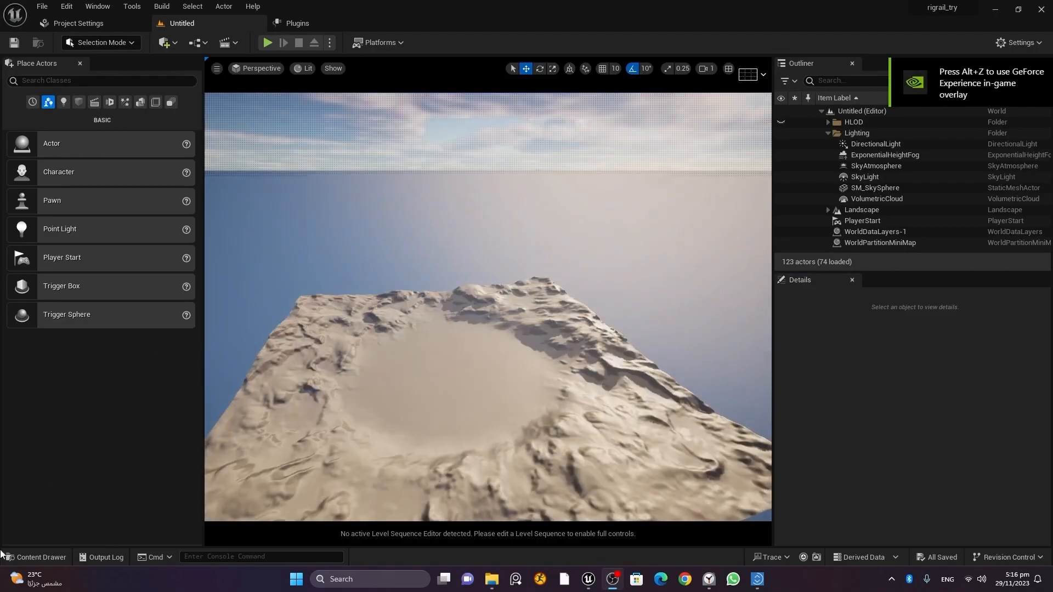
Reopen the SaltFlats_P level from the SaltFlats Maps folder in the restarted editor.
left_click(41, 557)
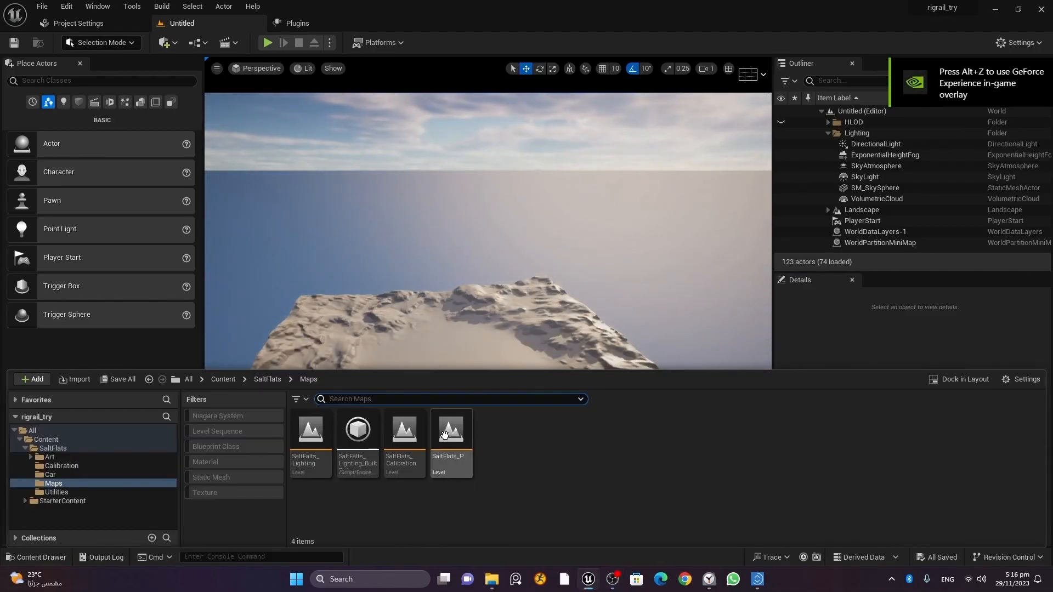
double_click(443, 436)
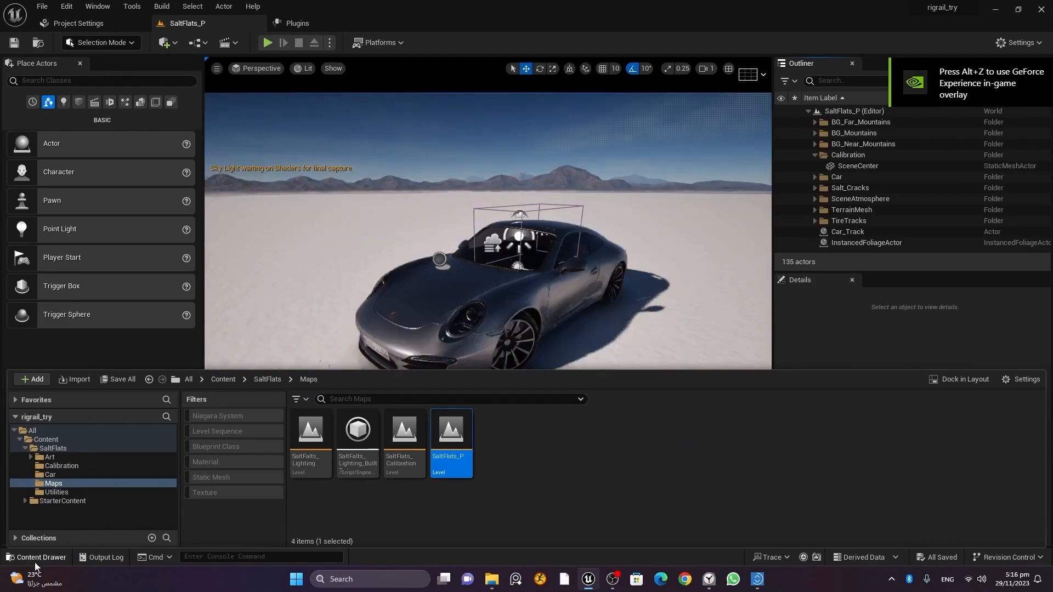
left_click(37, 560)
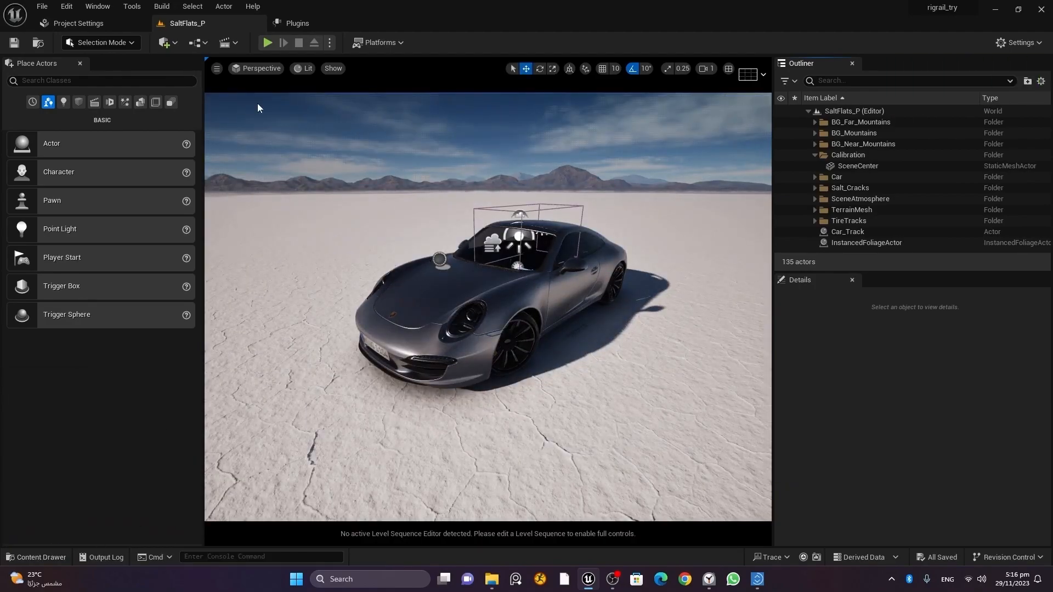
left_click(217, 69)
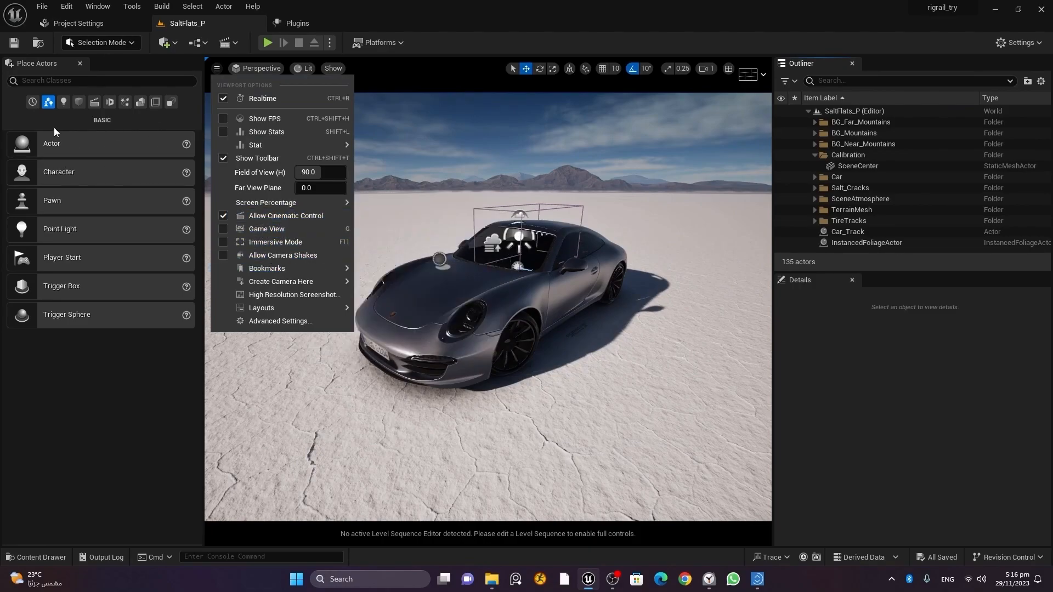
left_click(32, 125)
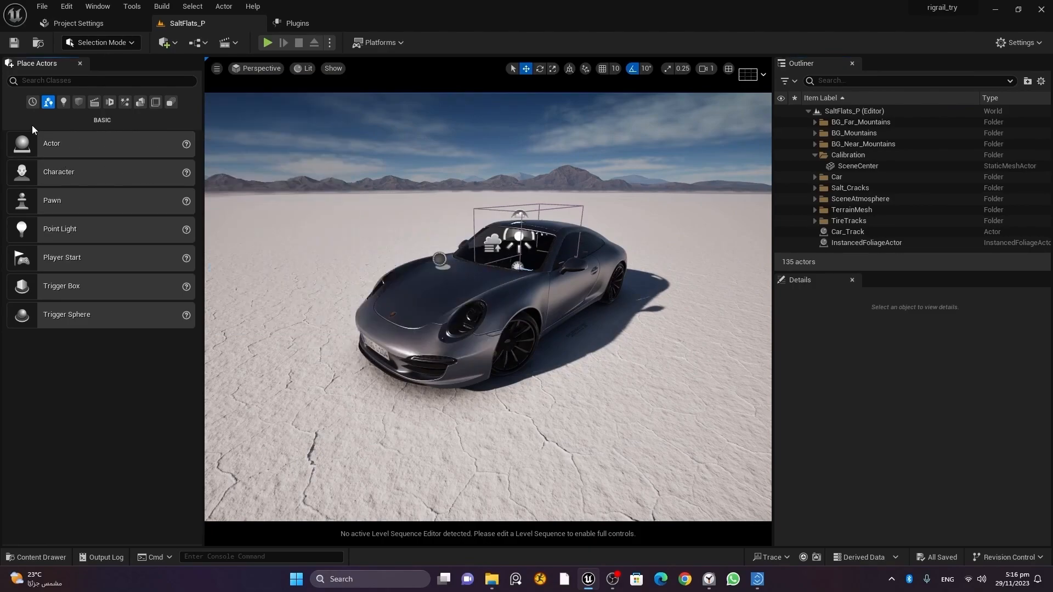
Place a Cine Camera Rig Rail on the ground beside the car and rotate it 90° about Z.
left_click(95, 103)
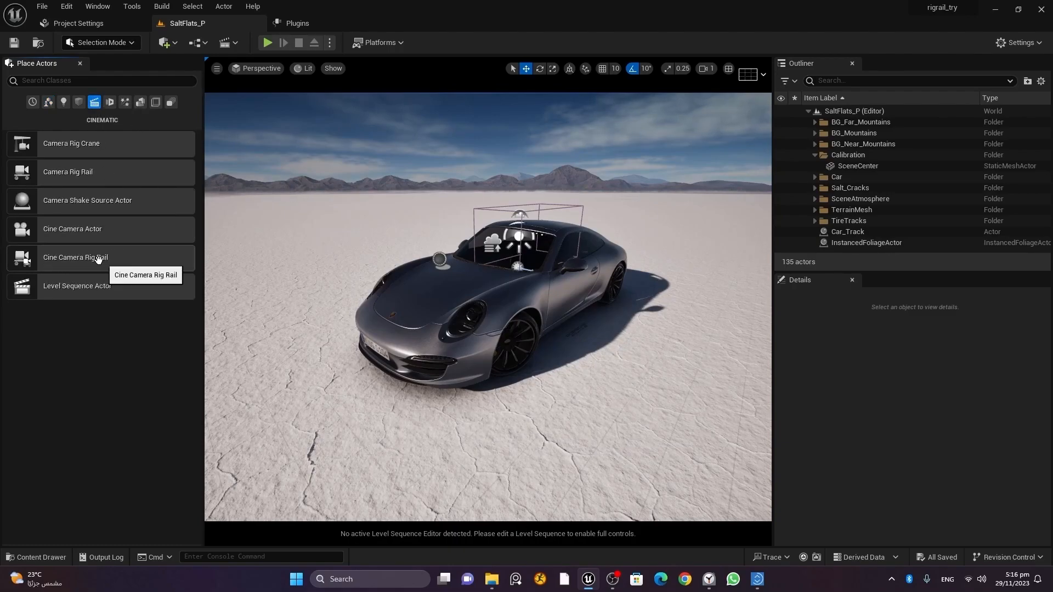
left_click_drag(81, 259, 620, 347)
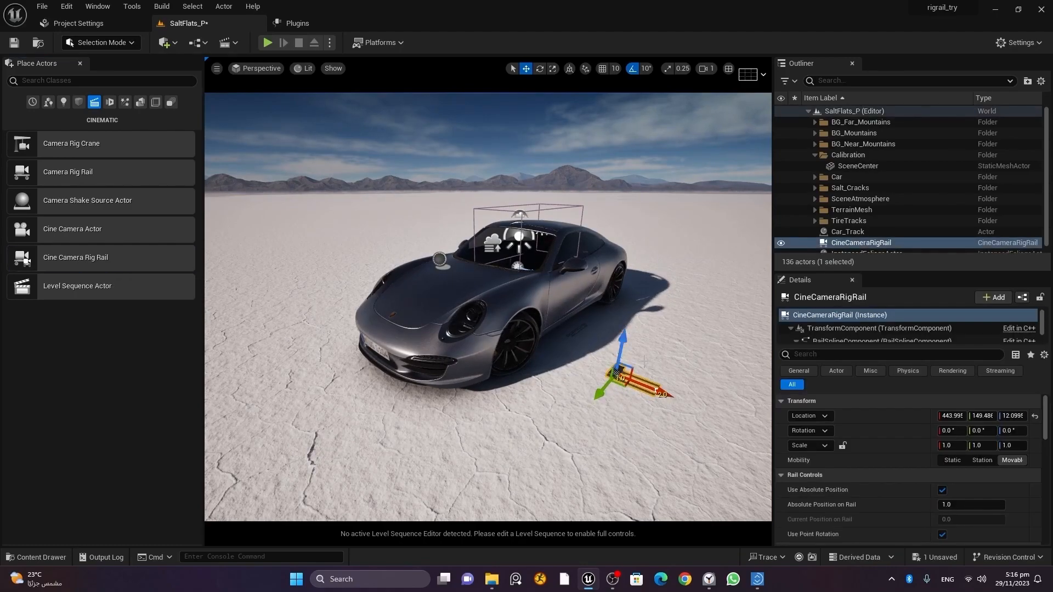
key("e")
left_click_drag(665, 416, 576, 426)
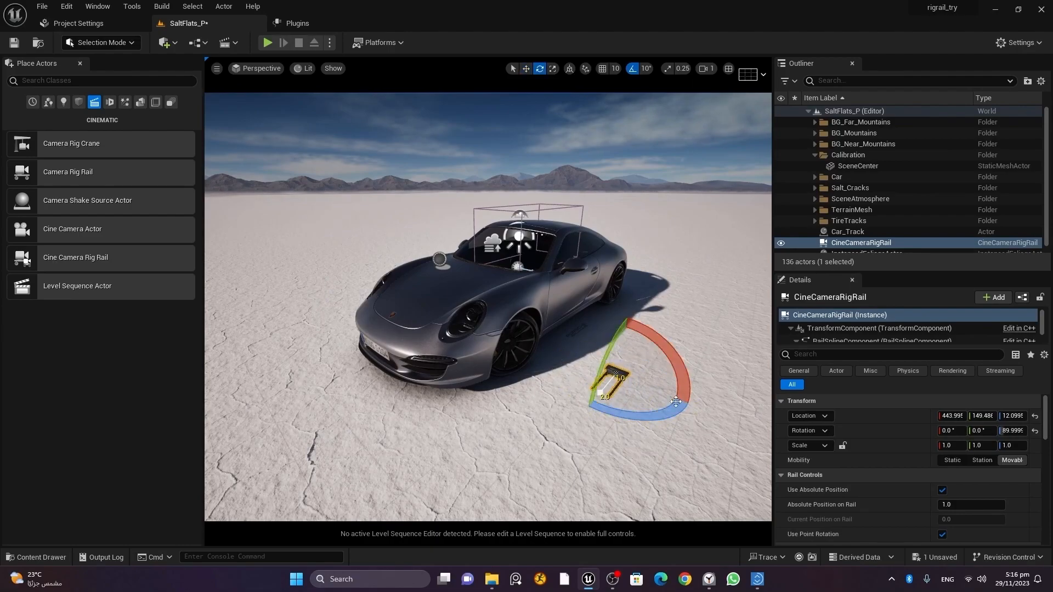
Move the CineCameraRigRail along the car's side toward the rear wheel, to about X 553, Y -214.
left_click_drag(653, 427, 554, 437, "alt")
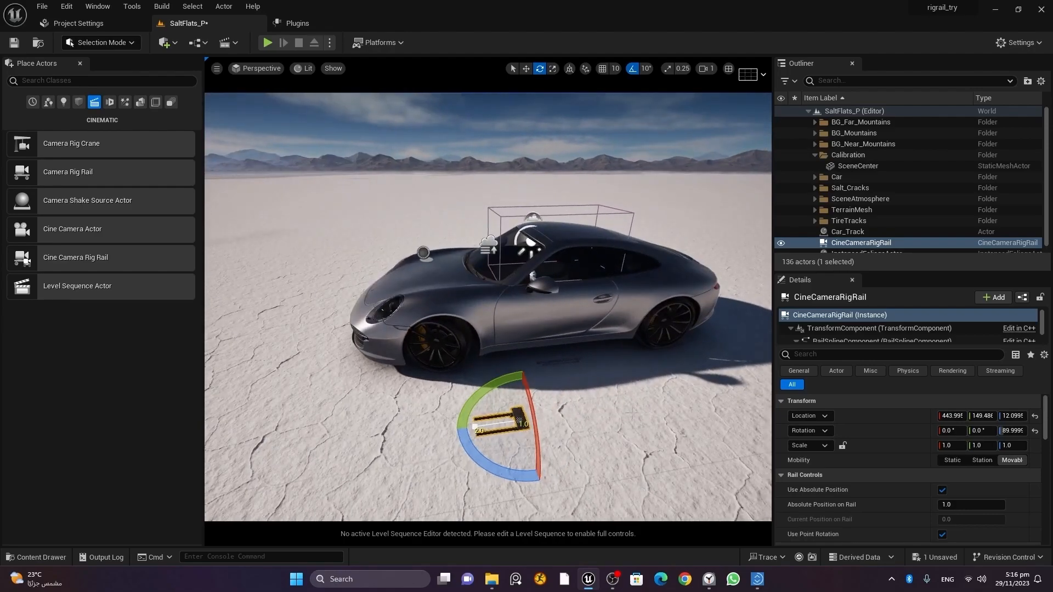
key("w")
left_click_drag(471, 424, 657, 404)
right_click_drag(657, 403, 672, 483)
scroll(641, 341, "up", 5)
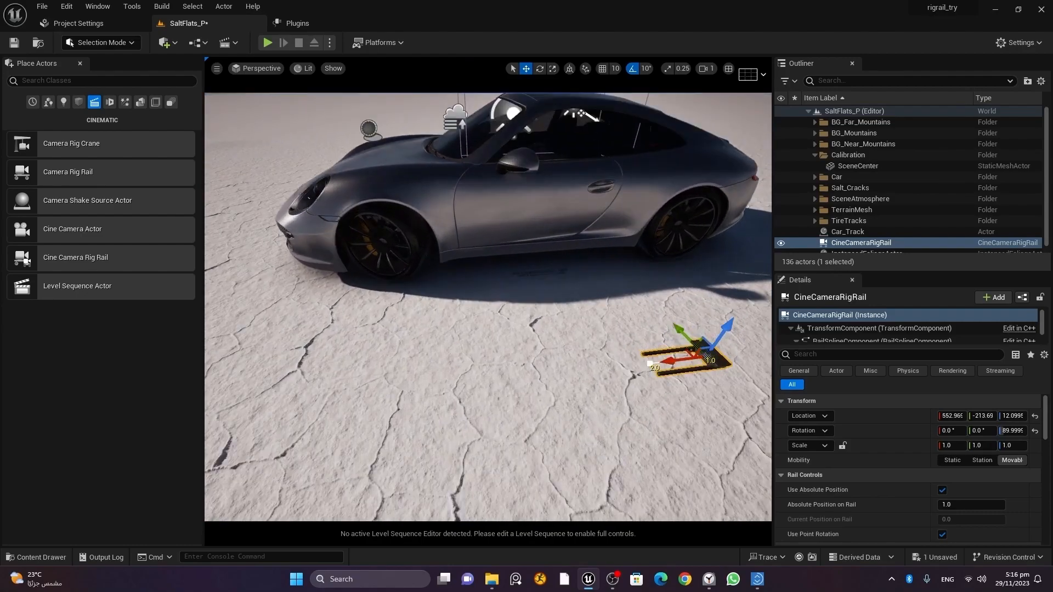
Stretch the rail's end point toward the car's front and extend it with a third spline point.
left_click(642, 411)
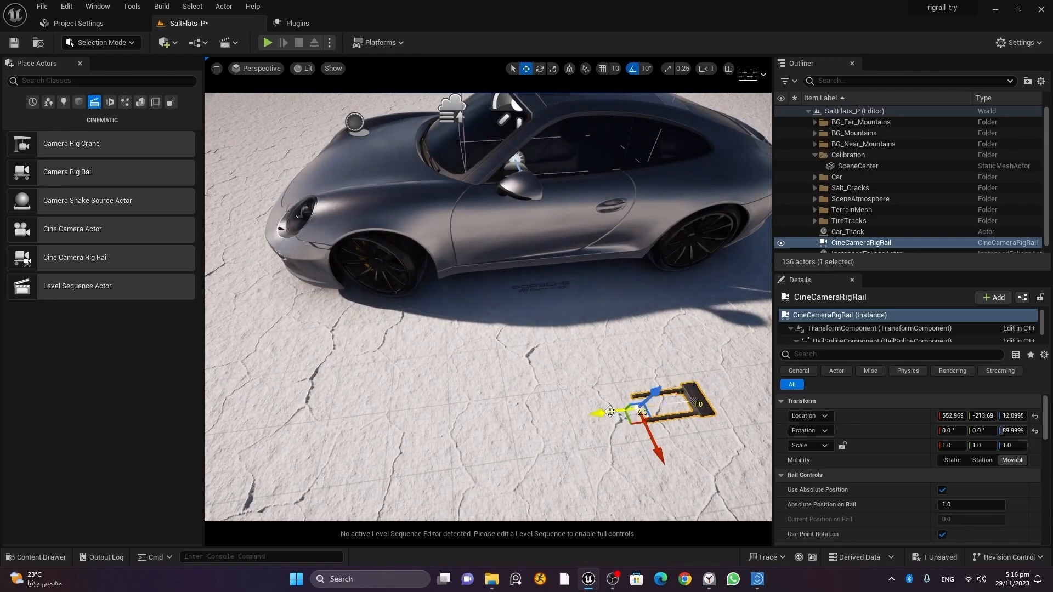
left_click_drag(611, 411, 460, 435)
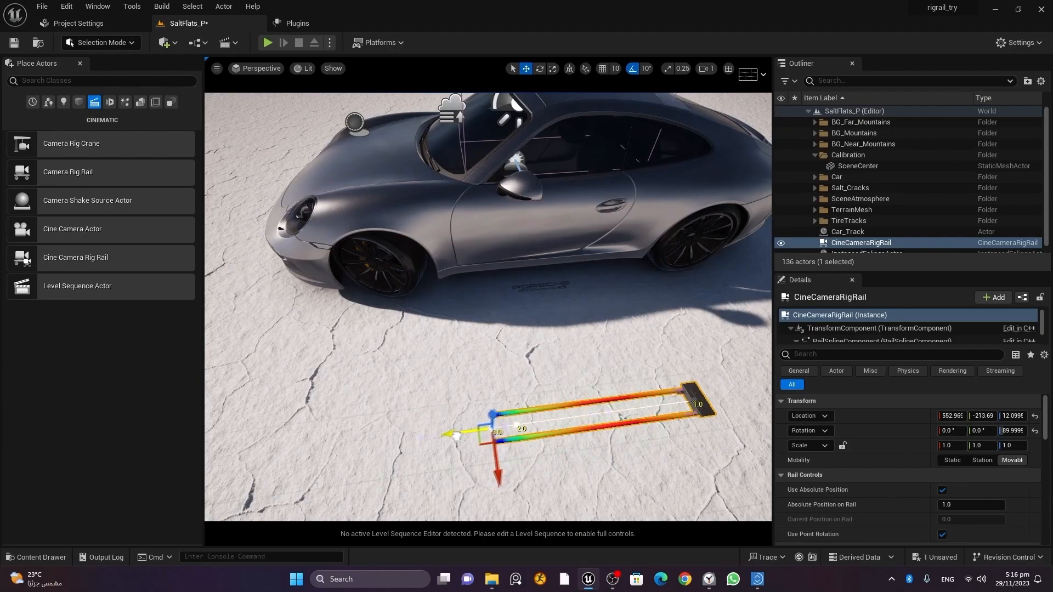
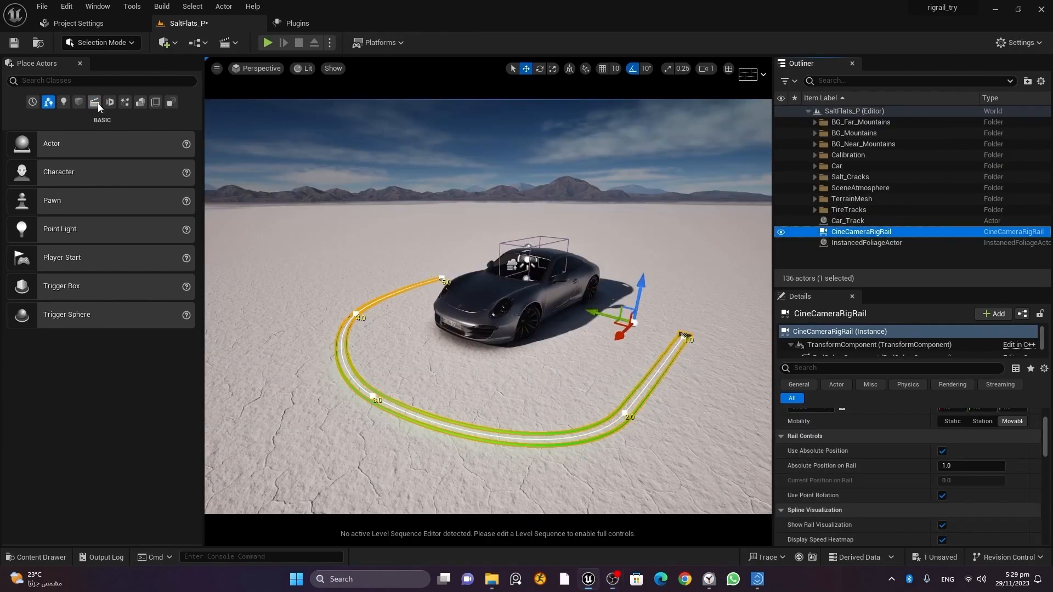
Add a Cine Camera Actor to the level and attach it to CineCameraRigRail as its child.
left_click(95, 102)
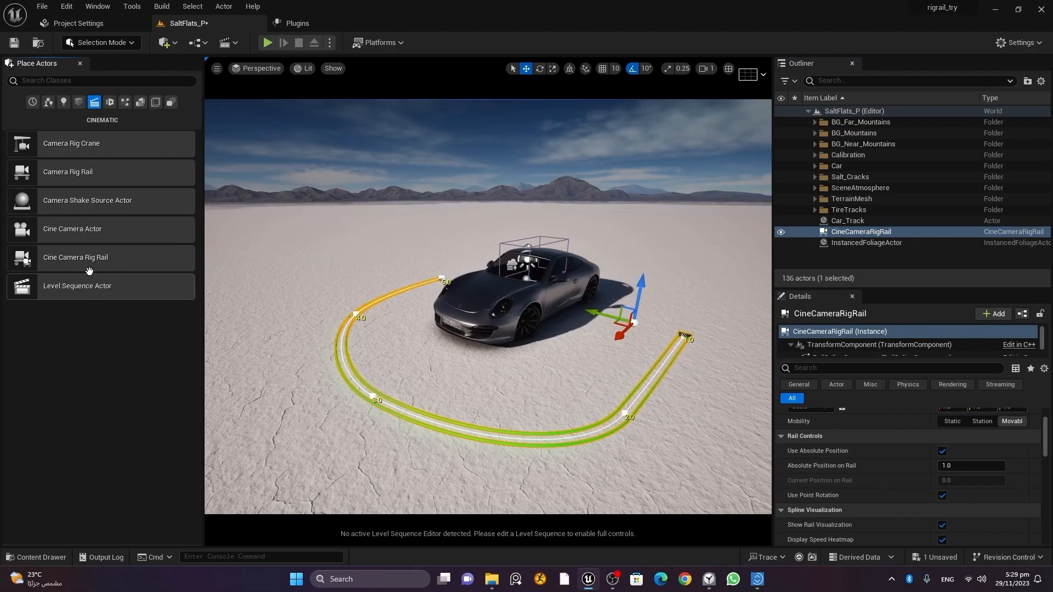
left_click_drag(71, 232, 450, 366)
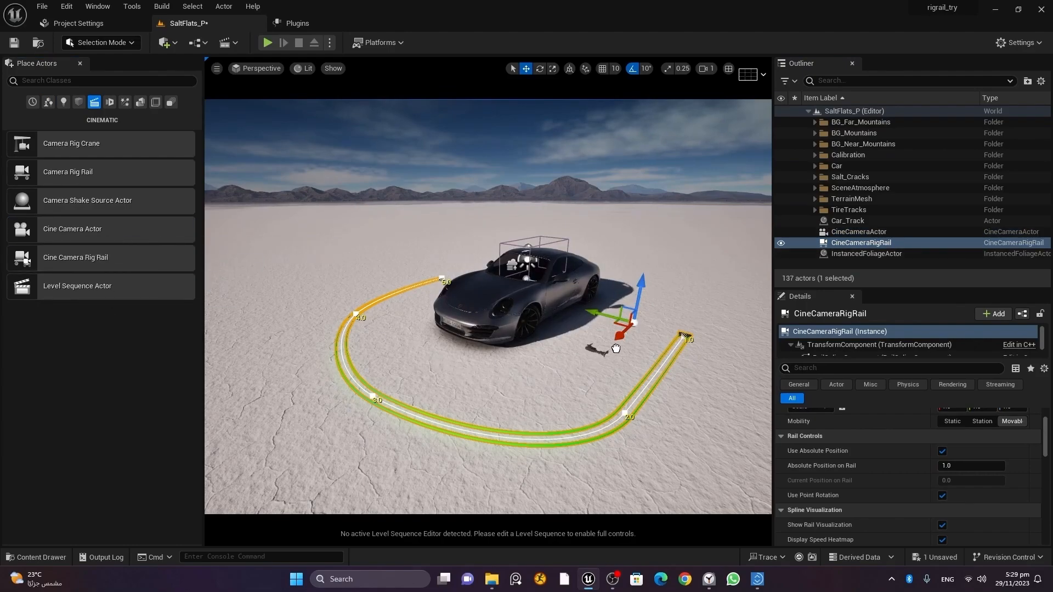
left_click(858, 231)
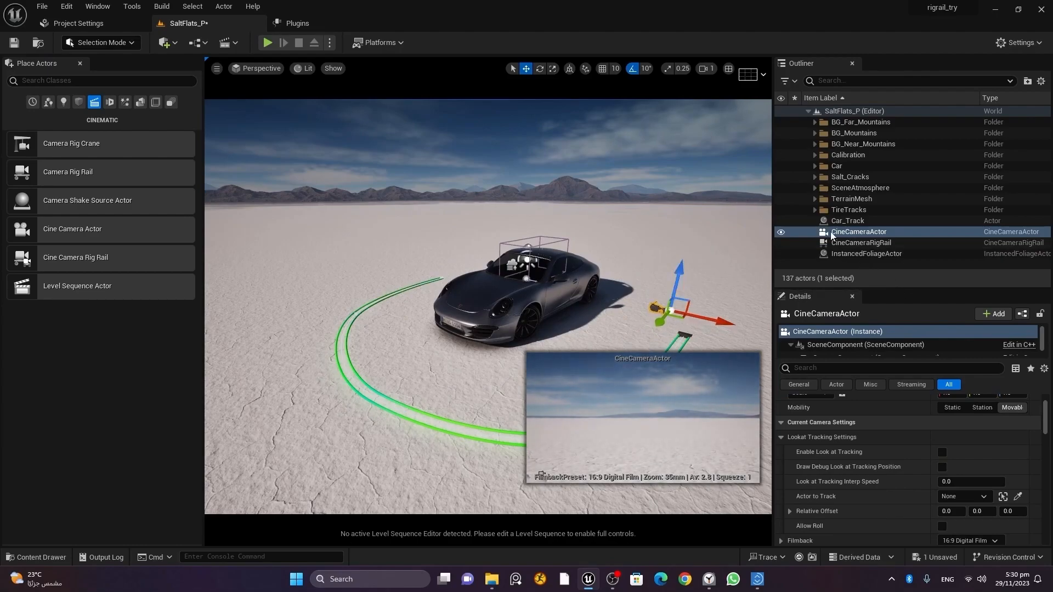
mouse_move(858, 243)
left_mouse_down()
mouse_move(847, 246)
mouse_move(844, 236)
mouse_move(841, 245)
left_mouse_up()
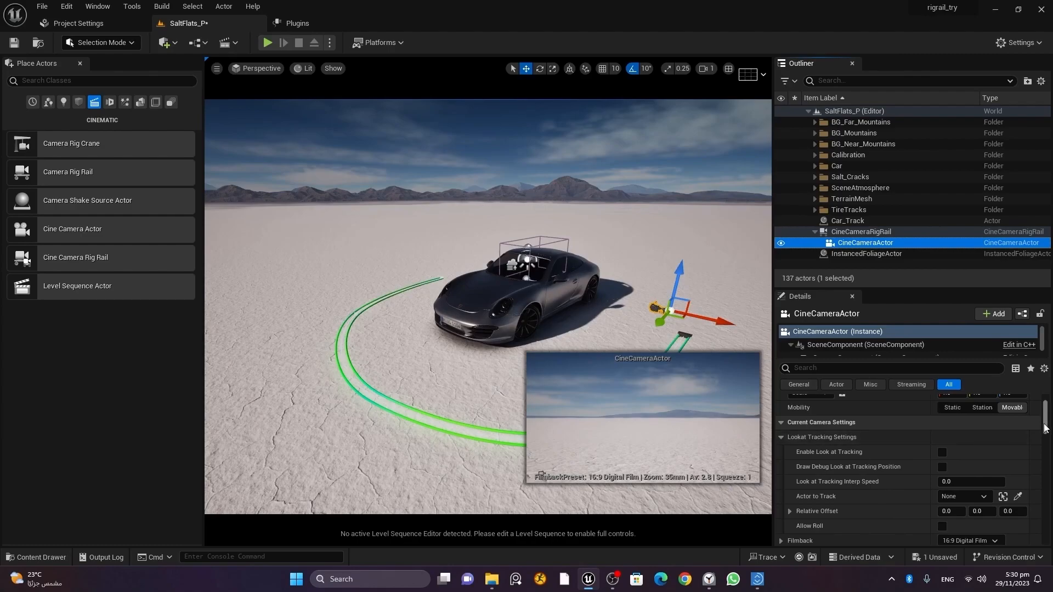
Zero the attached CineCameraActor's location and rotation on the rail, and turn it 90° about Z to face the car.
scroll(1044, 429, "up", 2)
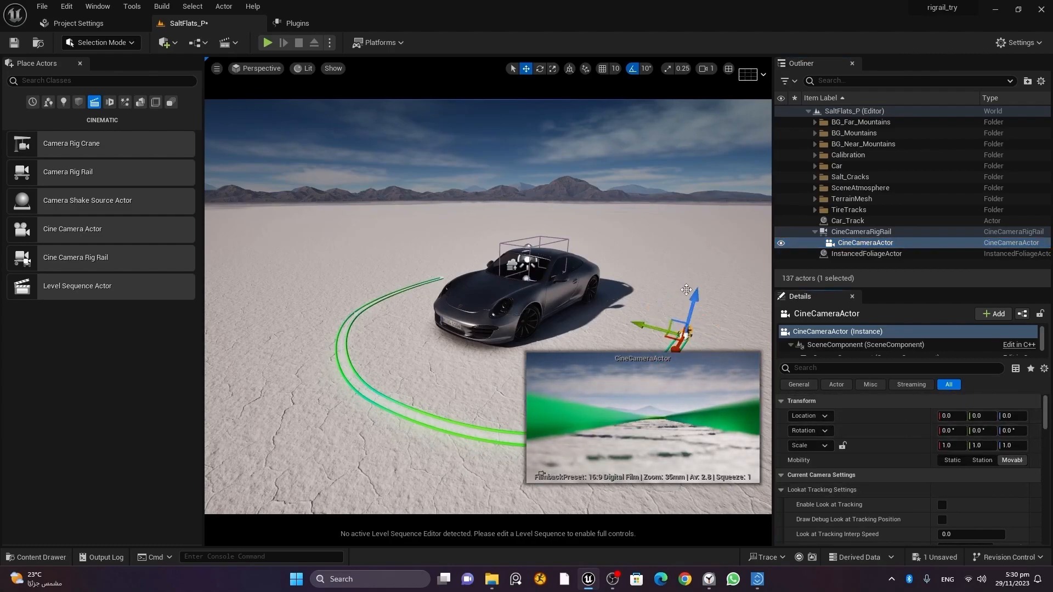
key("e")
left_click_drag(694, 319, 619, 319)
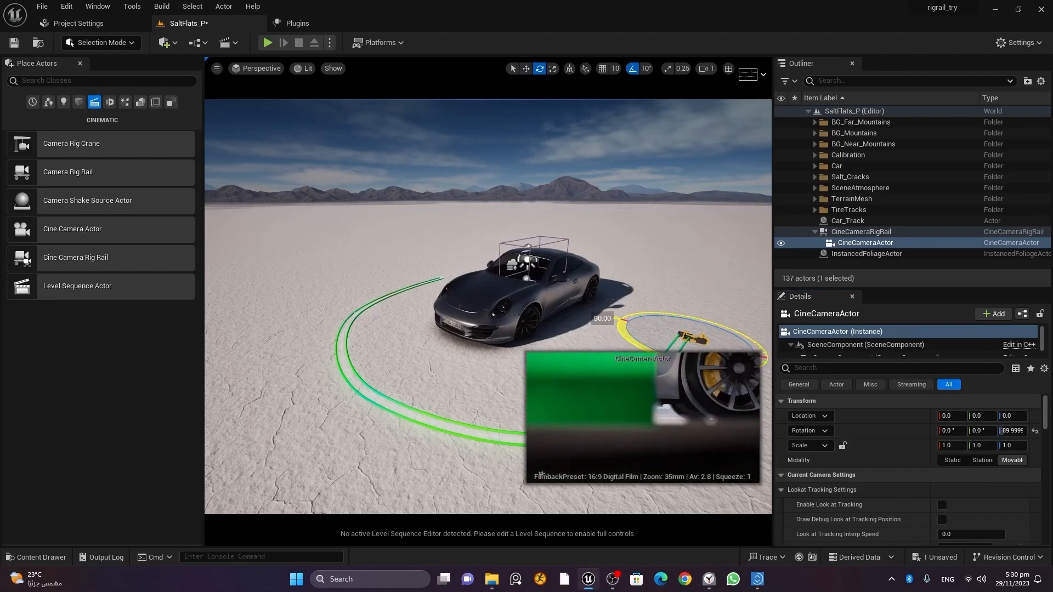
Raise the CineCameraActor above the rail's start and offset it toward the car, to about X 0, Y 31, Z 233.
key("w")
left_click_drag(695, 298, 708, 266)
left_click_drag(666, 298, 644, 292)
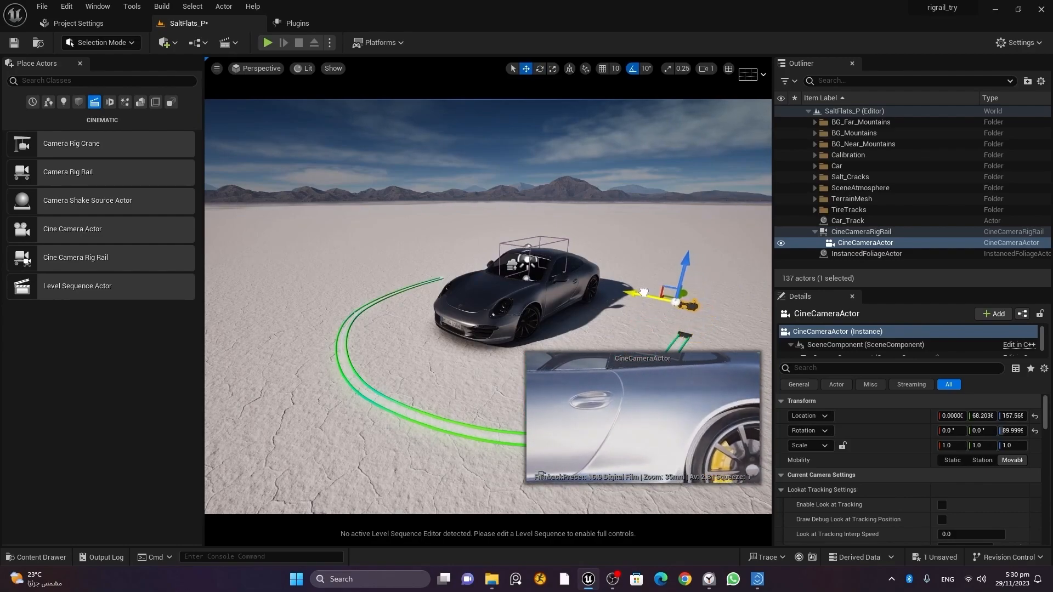
right_click_drag(720, 320, 760, 285)
left_click_drag(614, 292, 618, 277)
left_click_drag(574, 305, 583, 303)
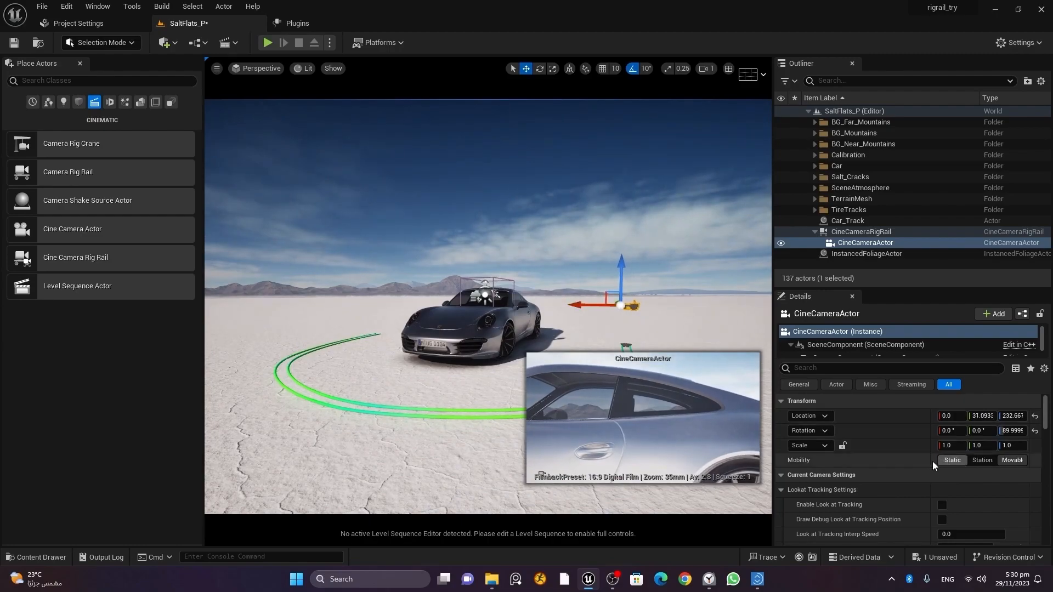
Set the CineCameraActor's lens to the 12mm Prime f/2.8 preset.
scroll(892, 466, "down", 5)
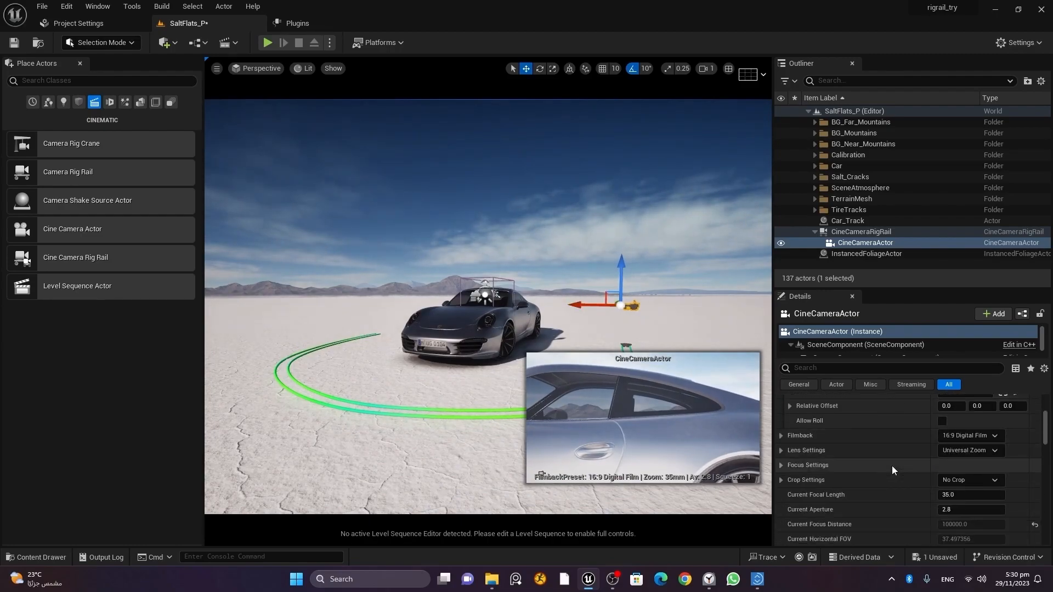
left_click(962, 450)
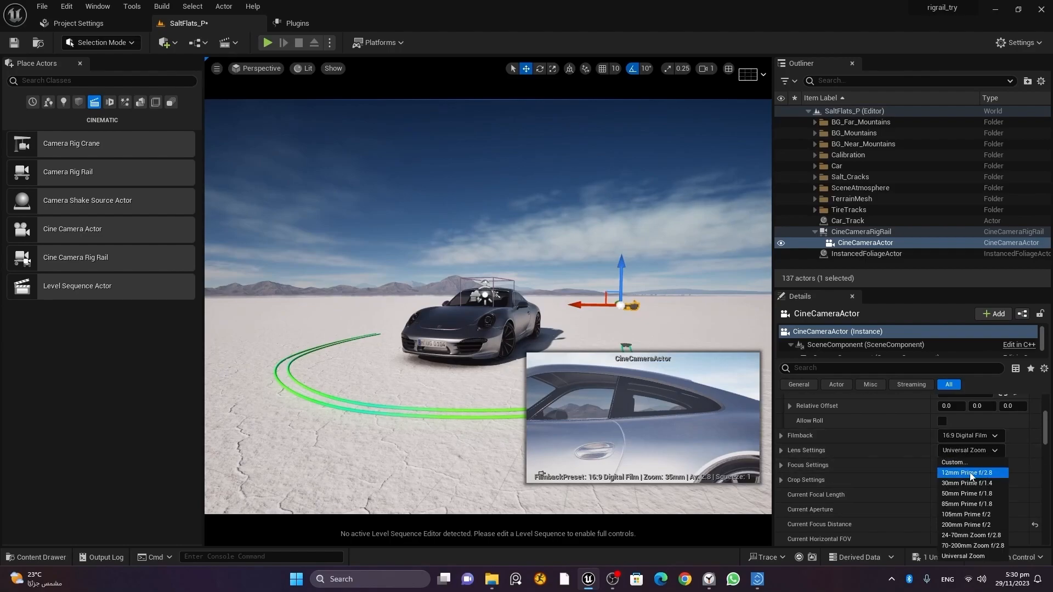
left_click(968, 473)
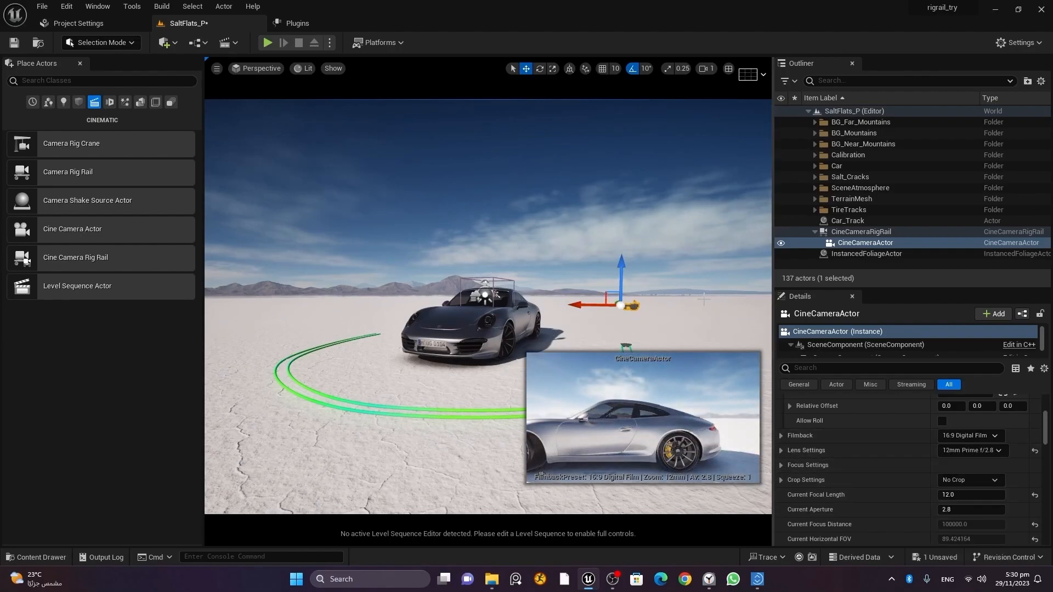
Reposition the CineCameraActor beside the car to frame its side, at about X 10.5, Y 31, Z 179.
left_click_drag(704, 299, 603, 324, "alt")
scroll(598, 258, "down", 4)
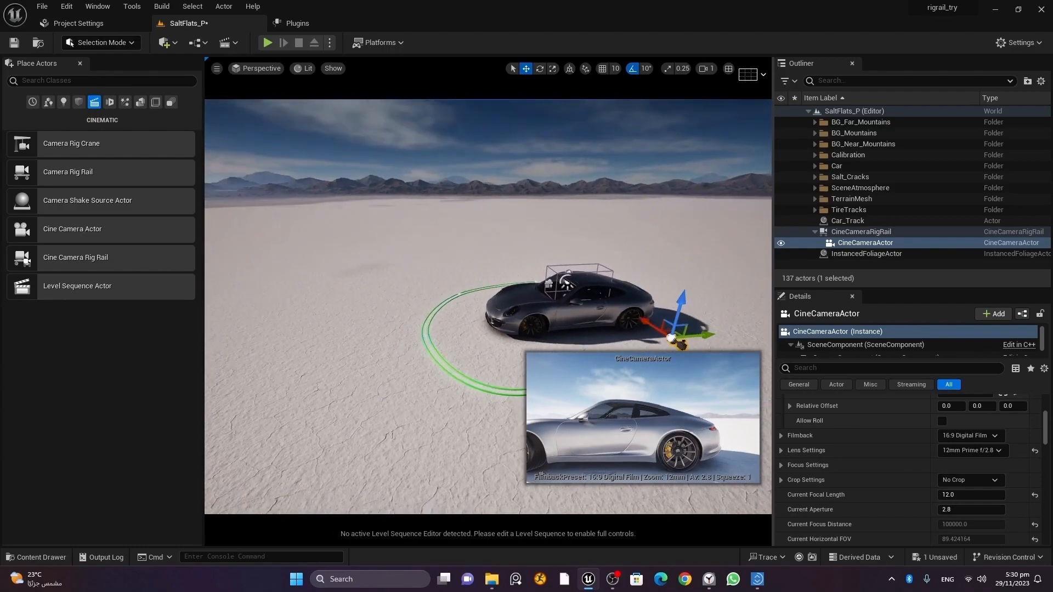
left_click_drag(726, 306, 694, 290, "alt")
middle_click_drag(694, 291, 628, 231, "alt")
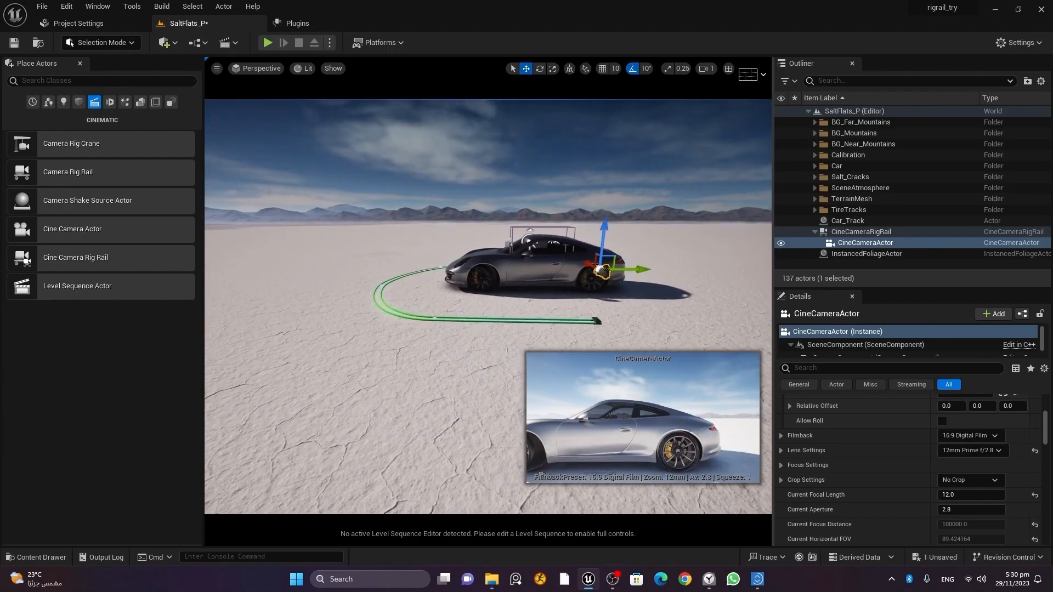
left_click_drag(669, 297, 720, 316, "alt")
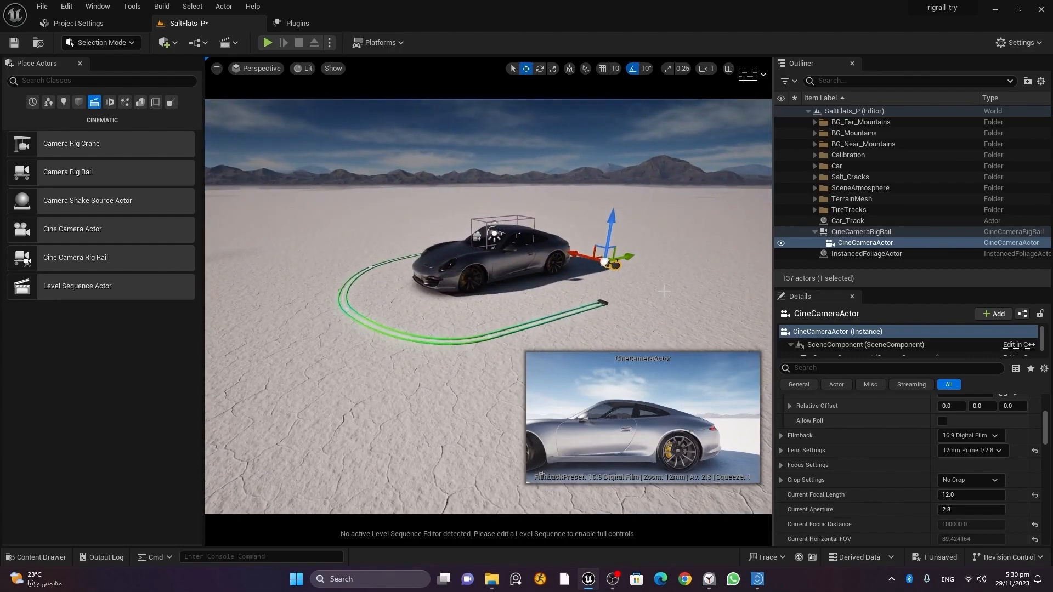
left_click_drag(632, 256, 518, 217)
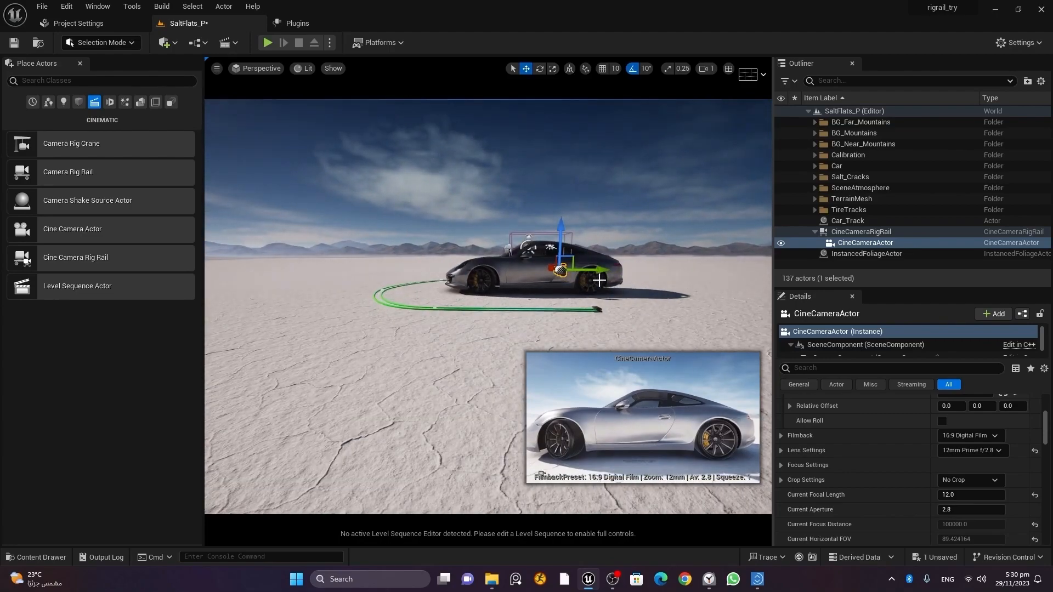
left_click_drag(604, 272, 640, 270)
left_click_drag(496, 321, 455, 302, "alt")
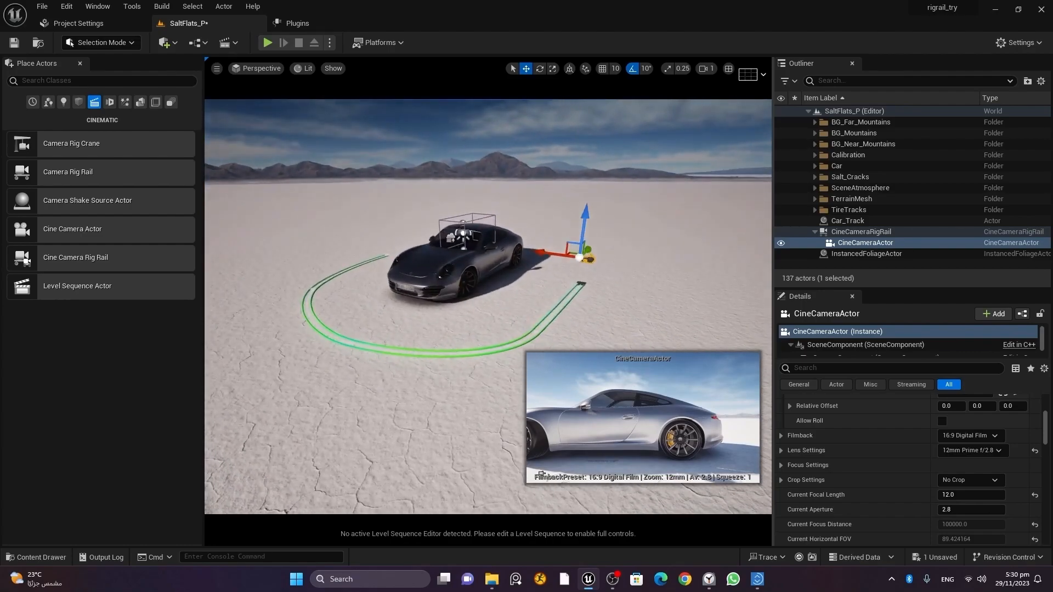
Test the camera's travel by varying CineCameraRigRail's Absolute Position on Rail, and reset it to 1.
left_click(861, 232)
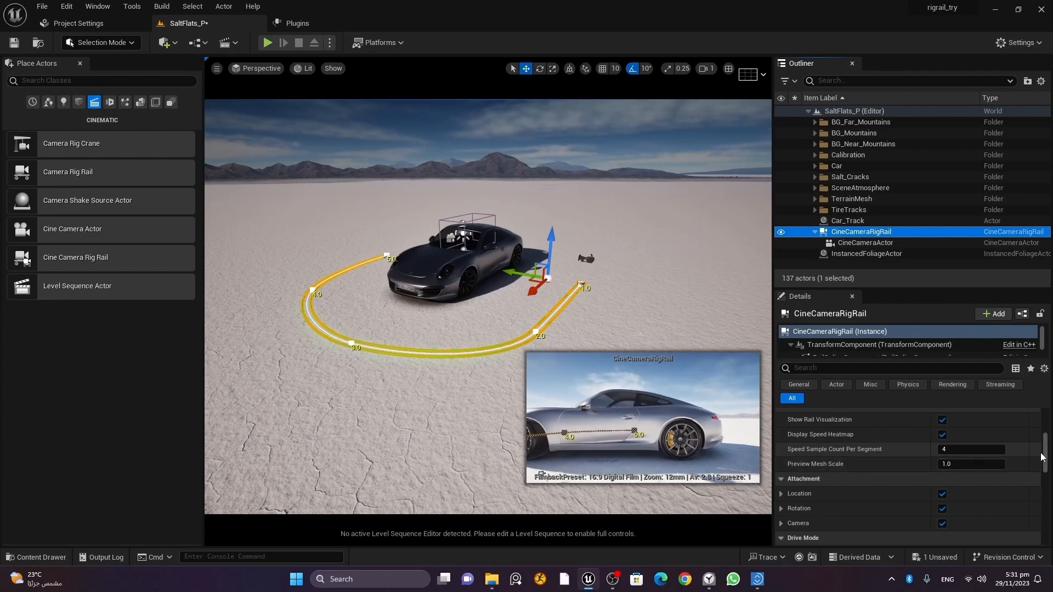
scroll(1049, 425, "up", 5)
scroll(1049, 425, "down", 3)
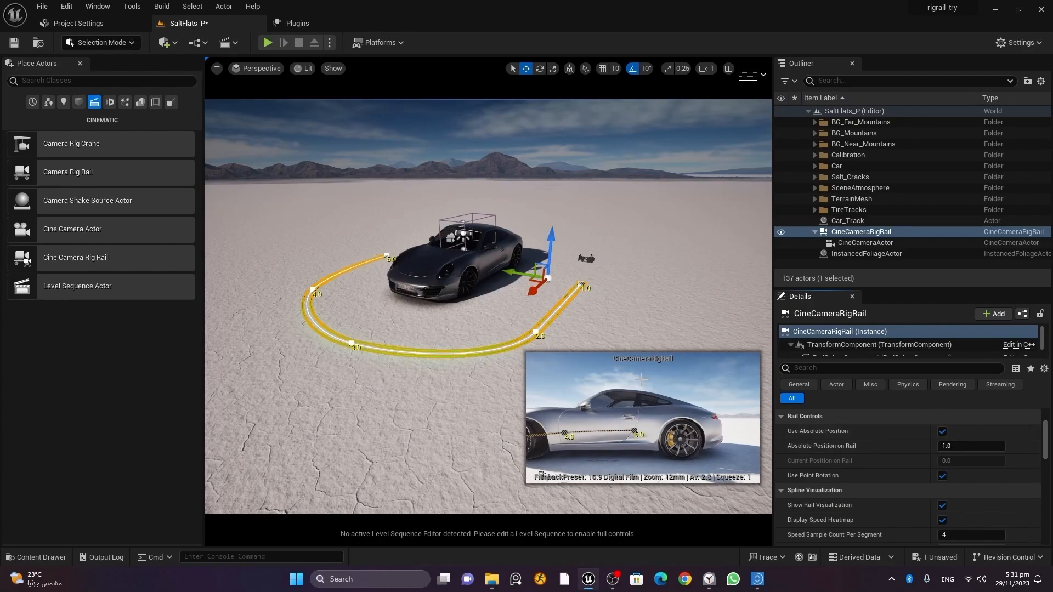
left_click_drag(970, 446, 947, 446)
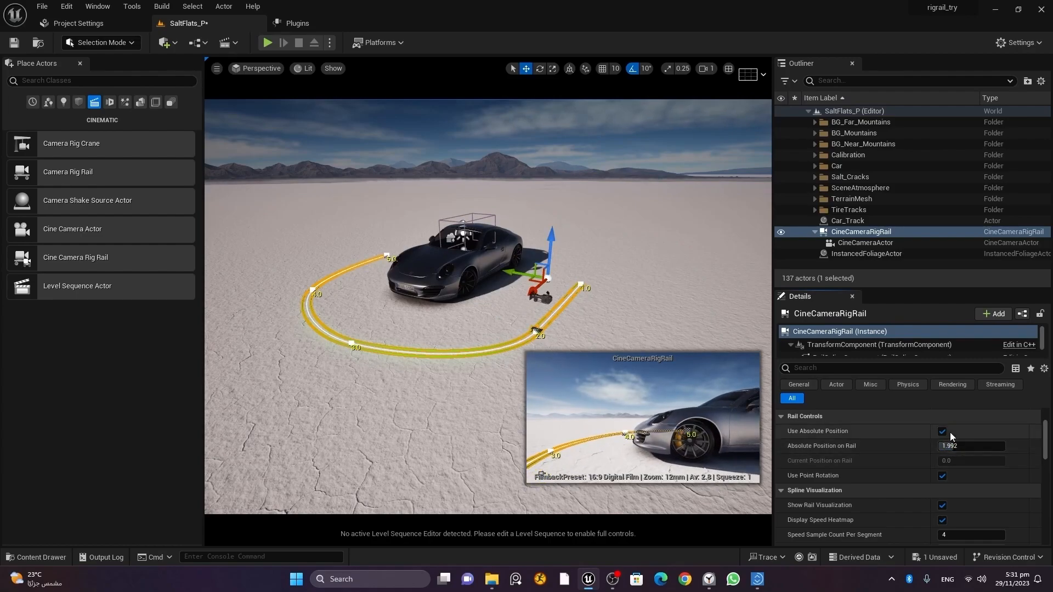
left_click_drag(958, 448, 987, 446)
left_click(970, 446)
type("1")
key("Return")
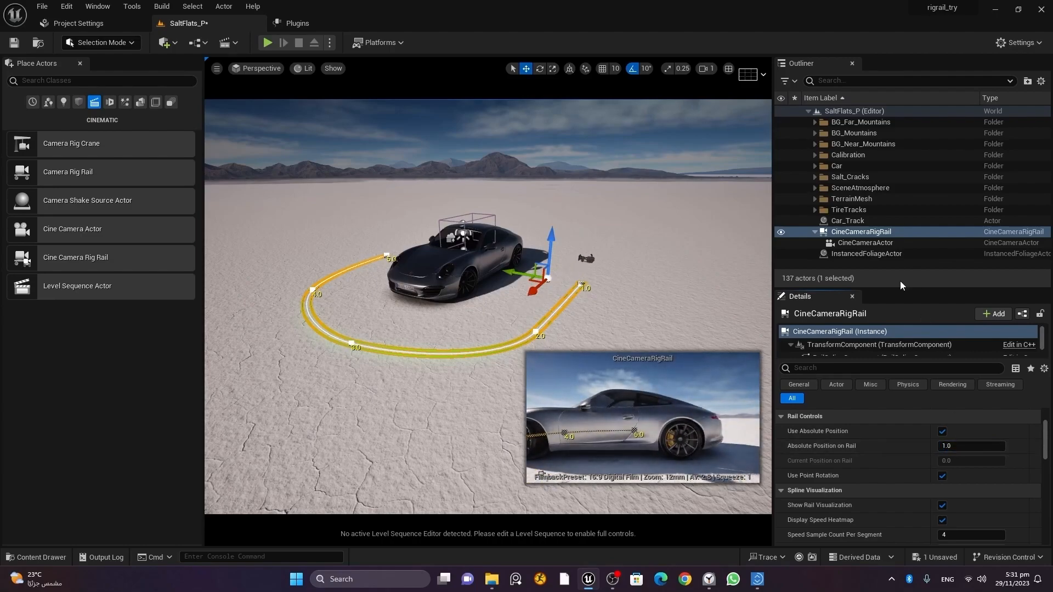
Examine RailSplineComponent's spline point settings, stepping through the first three points and reviewing their CineSplinePointData, and return to the rail instance.
left_click_drag(898, 287, 898, 208)
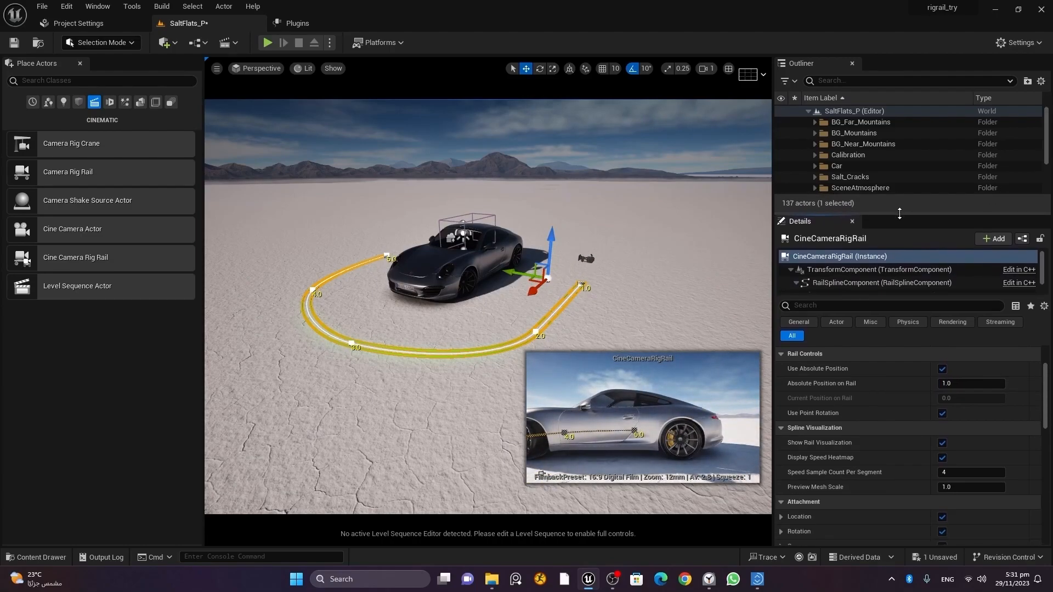
left_click_drag(840, 296, 840, 307)
left_click(838, 283)
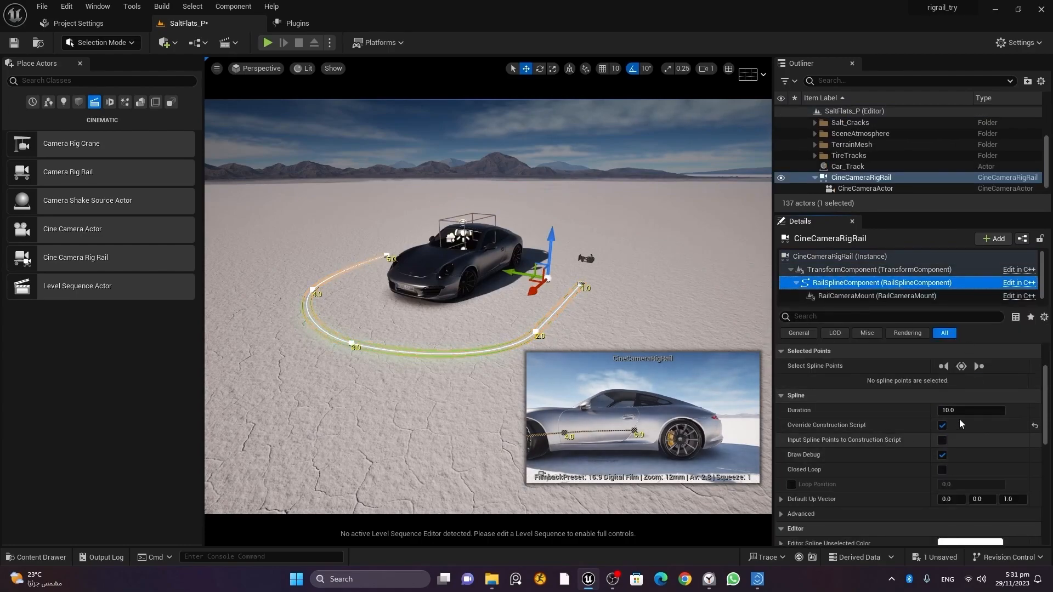
left_click(961, 367)
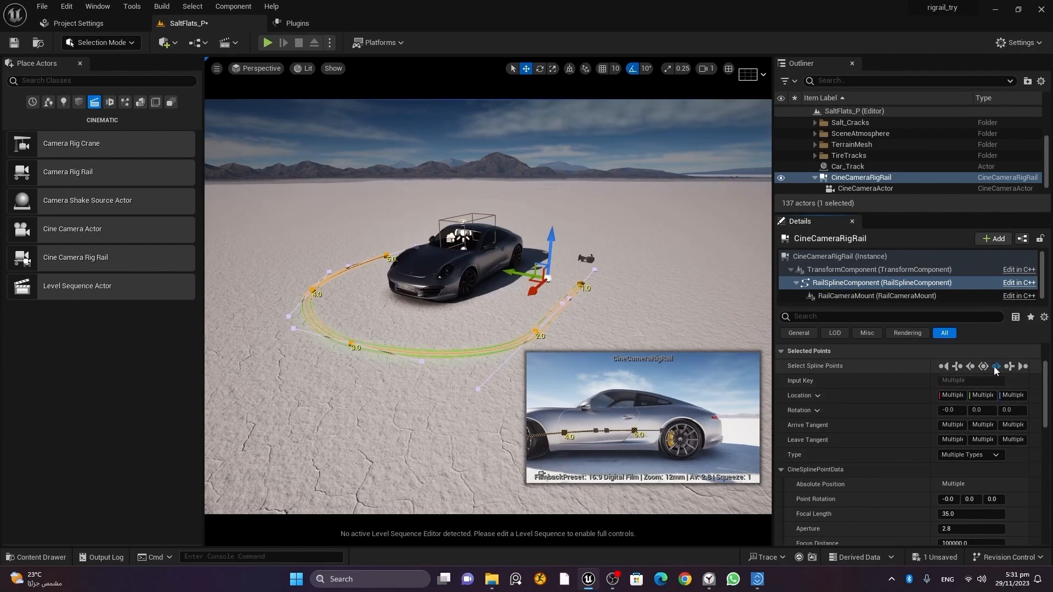
left_click(996, 367)
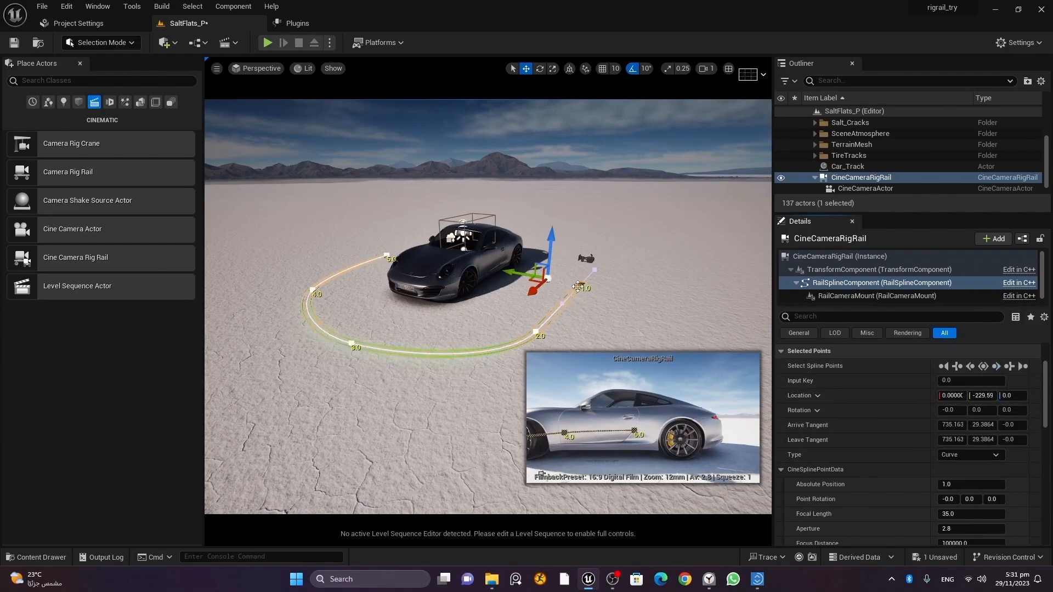
left_click(997, 367)
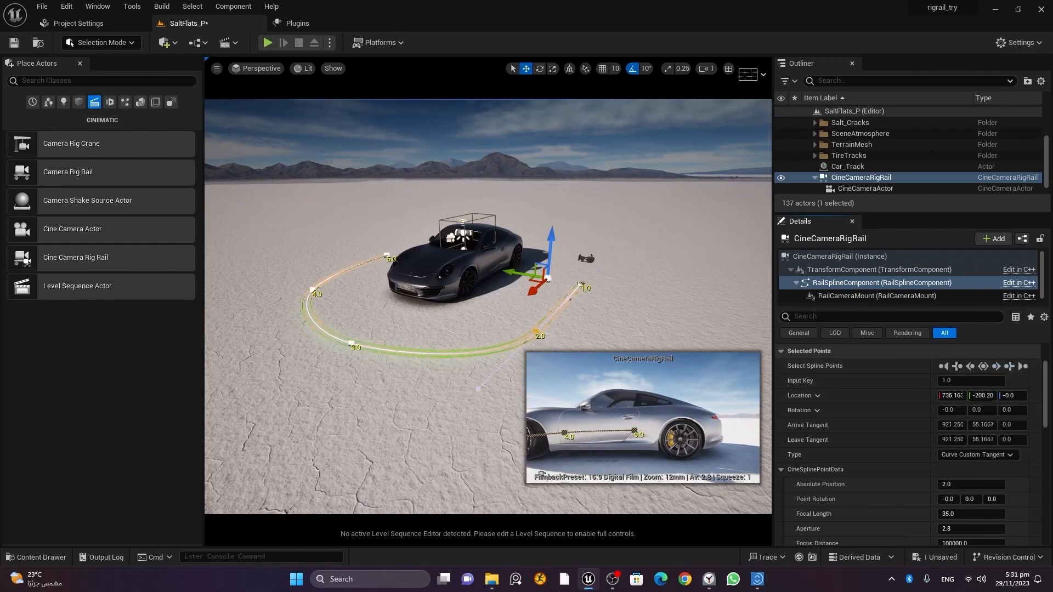
left_click(996, 366)
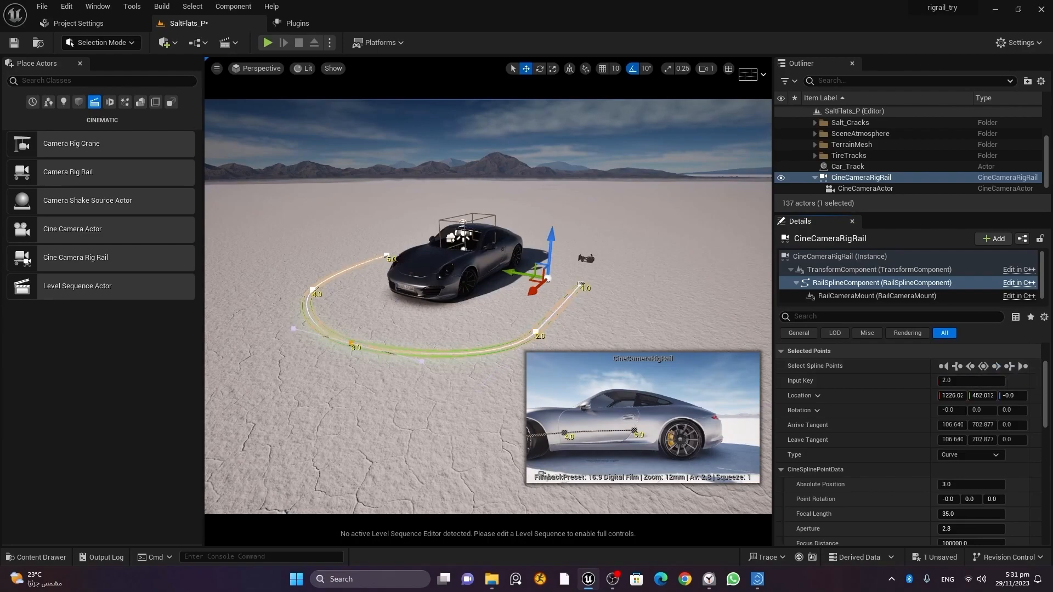
left_click_drag(1045, 415, 1048, 450)
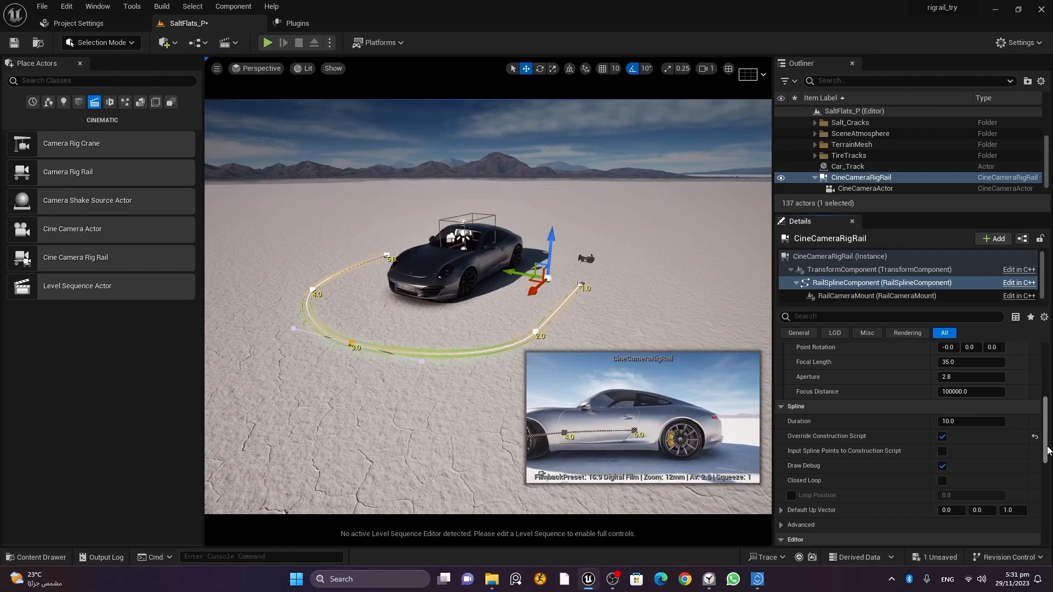
scroll(887, 419, "up", 1)
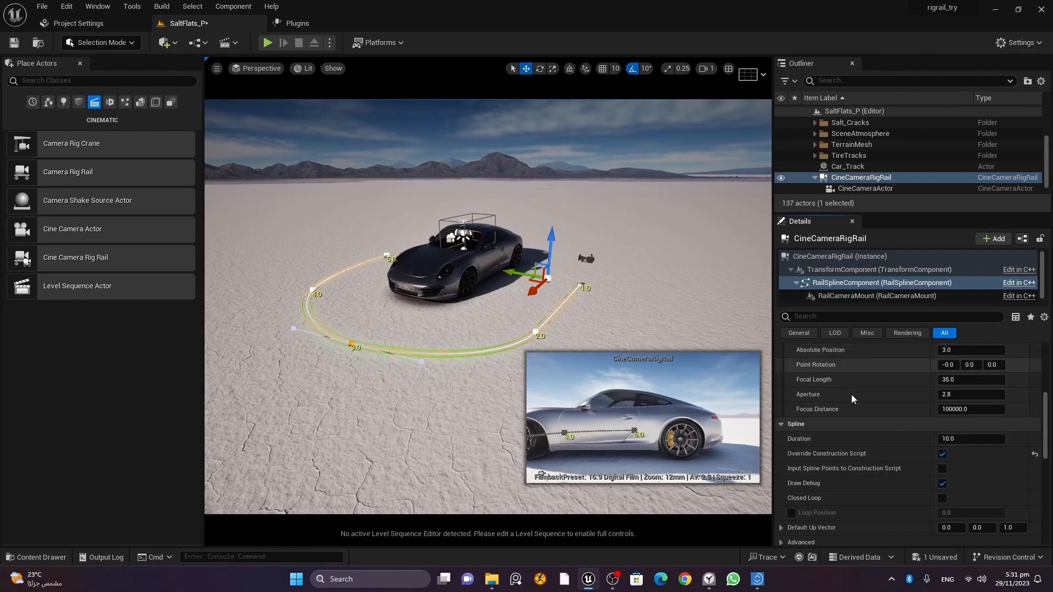
scroll(853, 399, "up", 1)
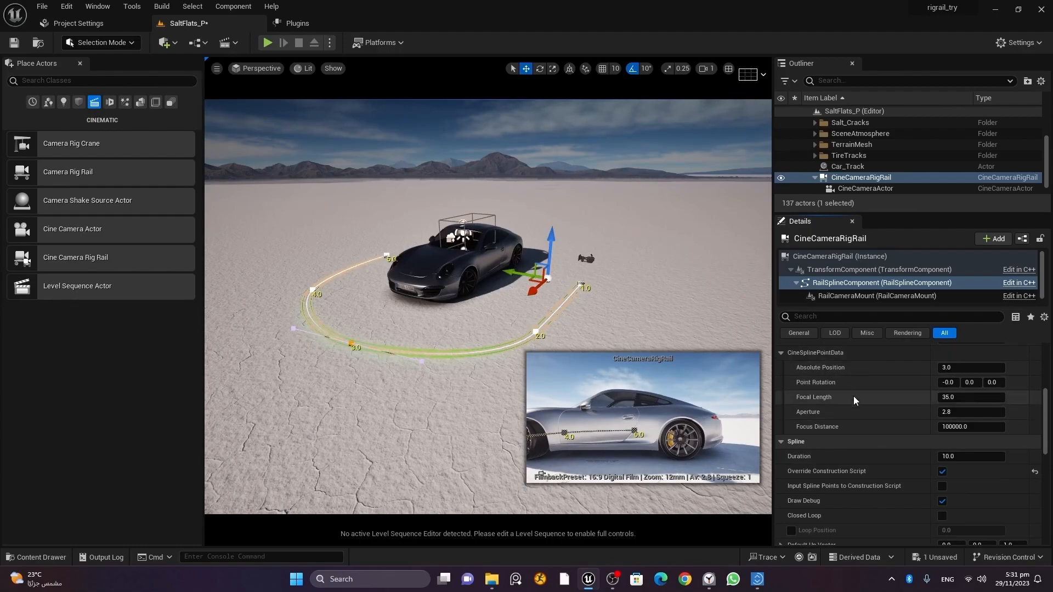
scroll(1047, 418, "up", 2)
left_click_drag(1046, 418, 1044, 375)
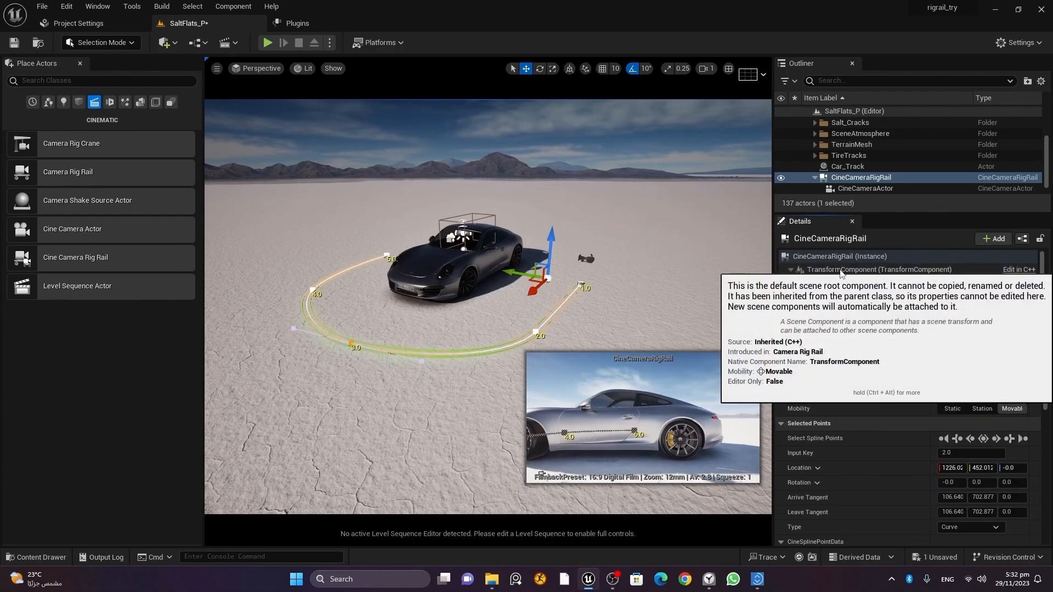
left_click(911, 256)
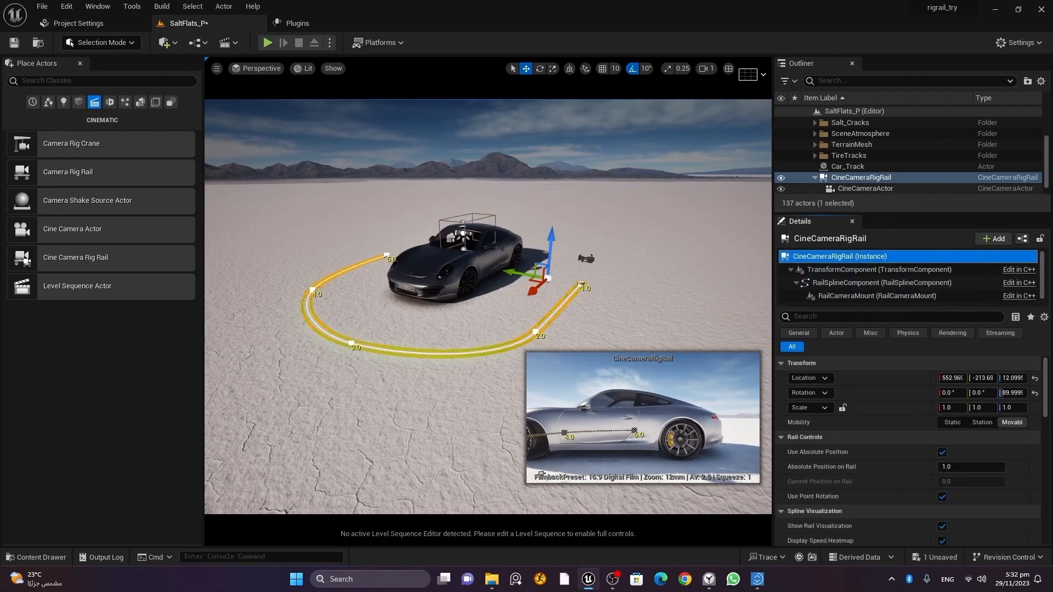
Create a Level Sequence named Rail in the SaltFlats Maps folder and open it in Sequencer.
left_click(40, 557)
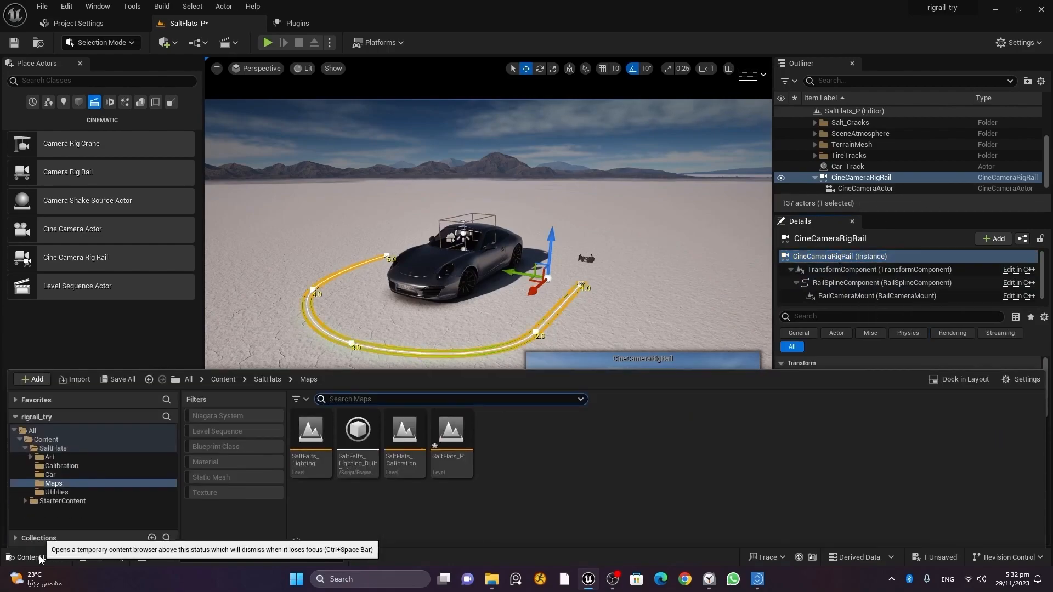
right_click(524, 466)
mouse_move(597, 286)
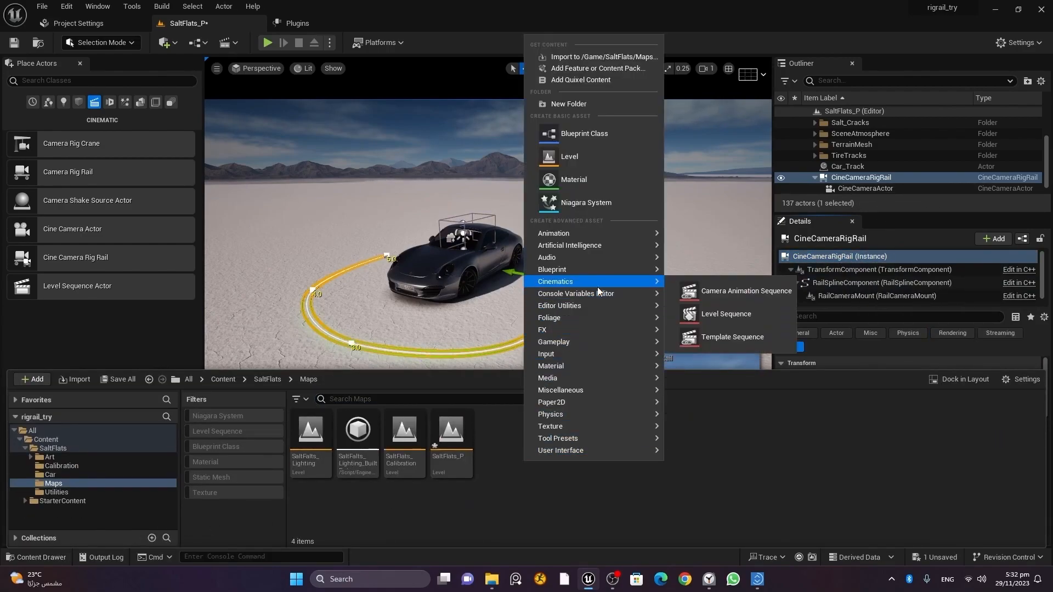
left_click(724, 314)
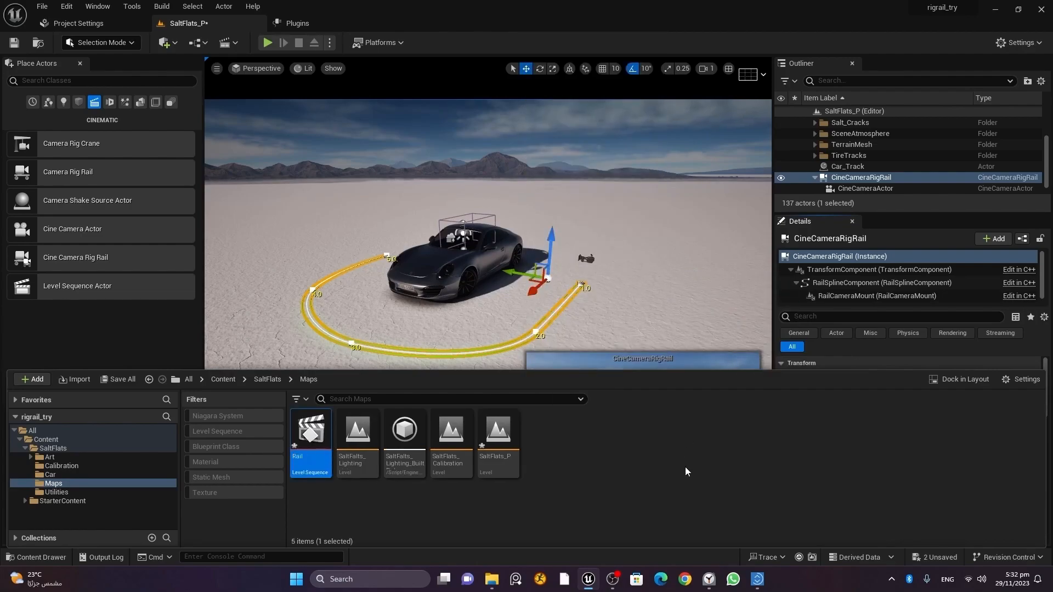
double_click(318, 443)
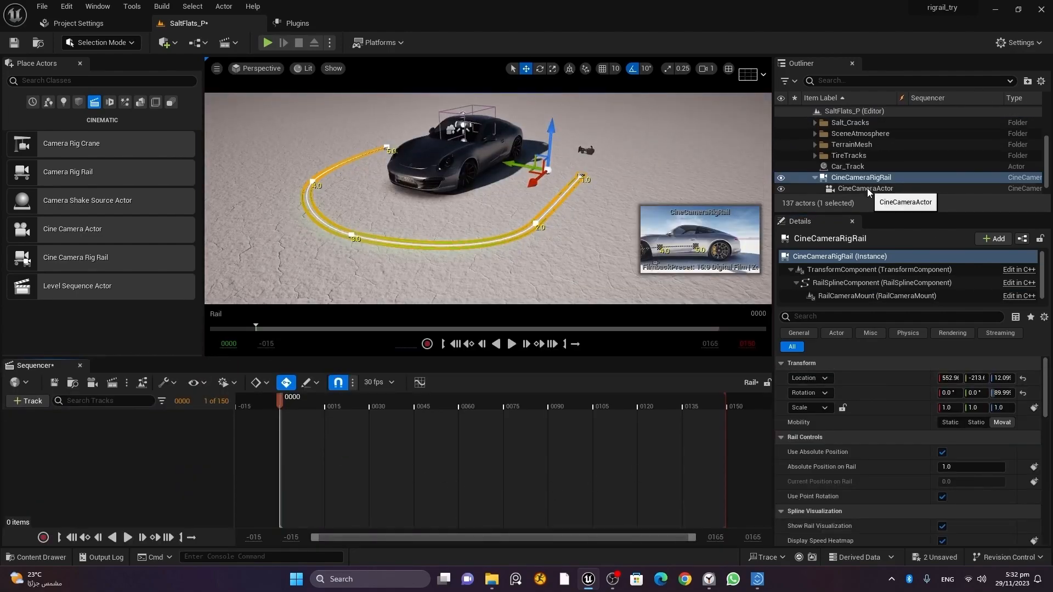
Add both CineCameraRigRail and CineCameraActor to the Rail sequence and collapse the CineCameraActor's tracks.
left_click(847, 188, "ctrl")
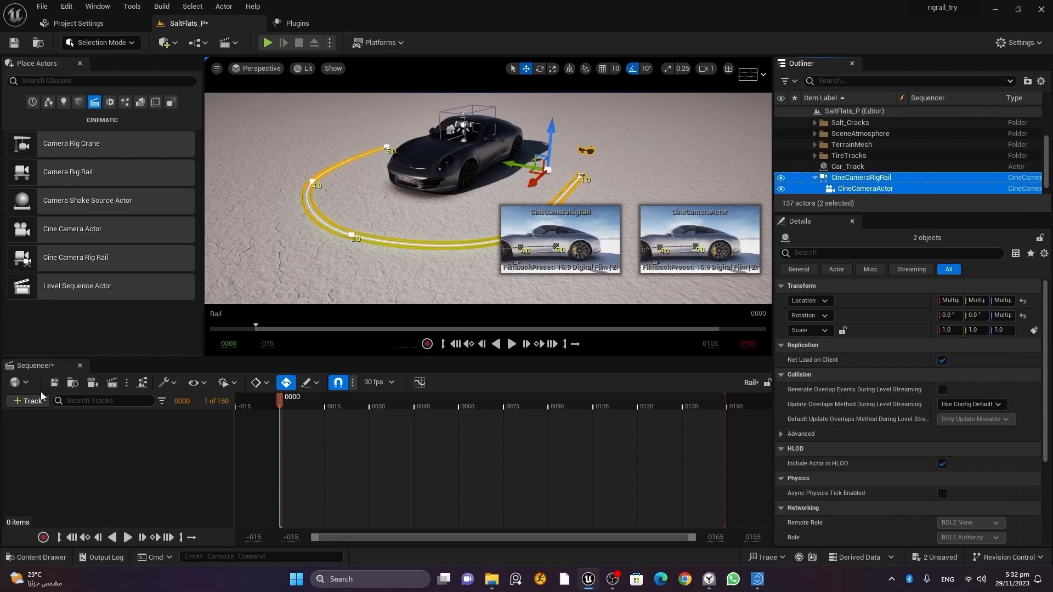
left_click(28, 401)
mouse_move(131, 219)
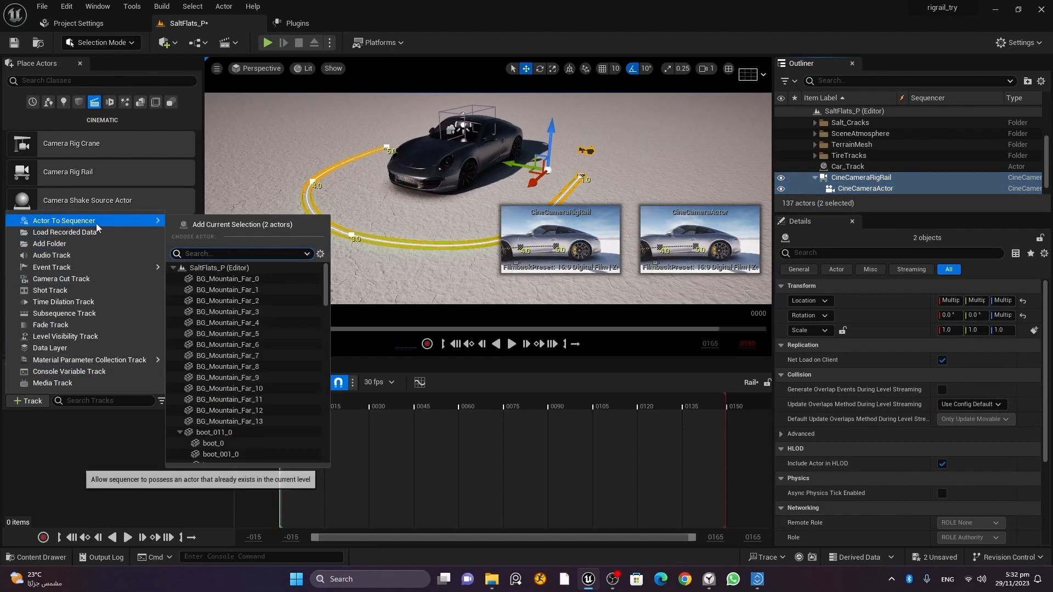
left_click(249, 222)
left_click(13, 481)
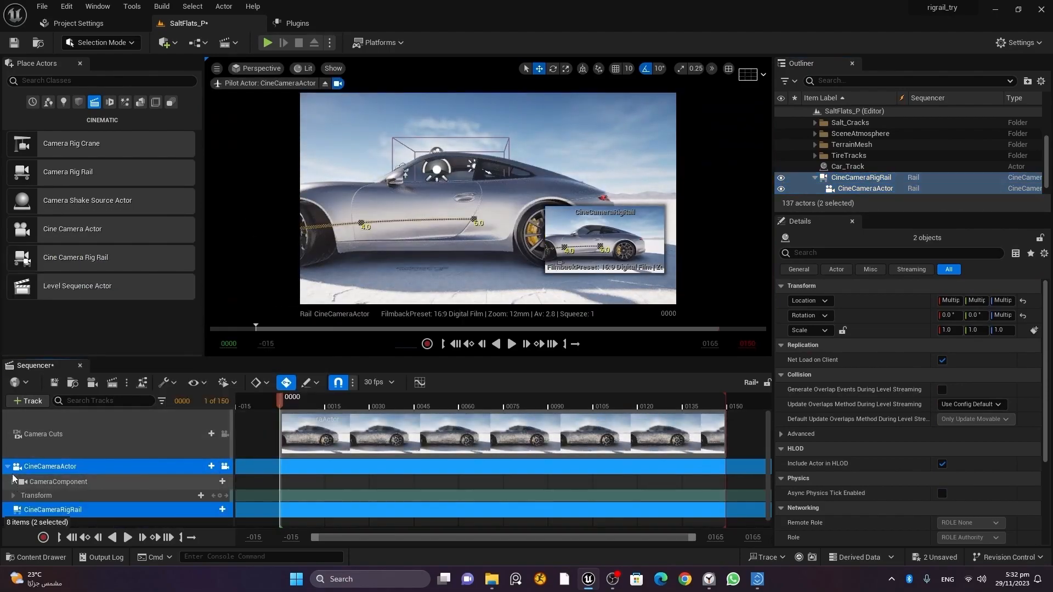
left_click(8, 466)
Select the CineCameraActor track in Sequencer and stop piloting the camera in the viewport.
left_click(64, 502)
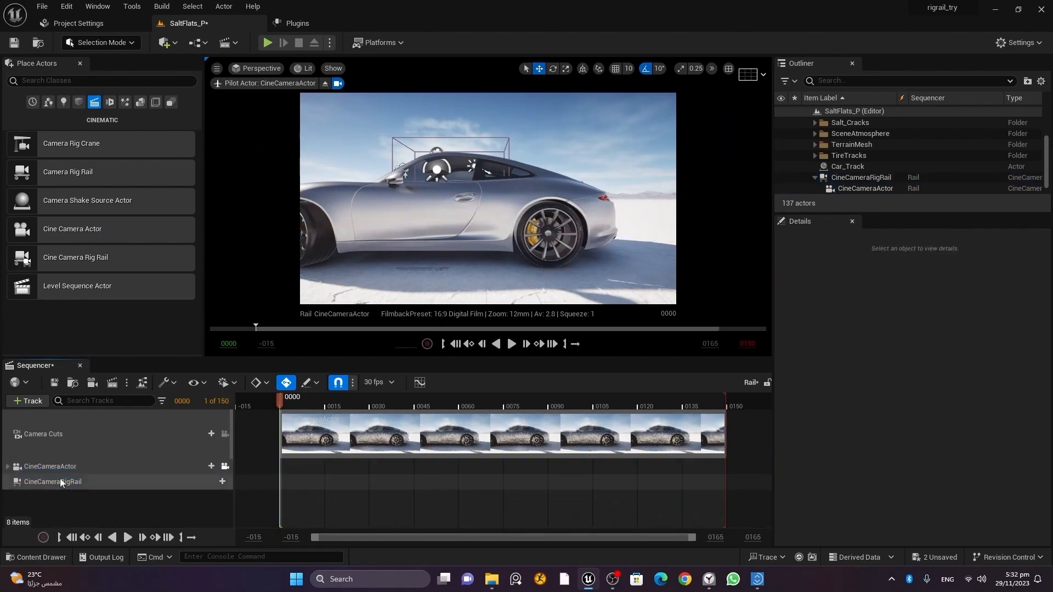
left_click(56, 467)
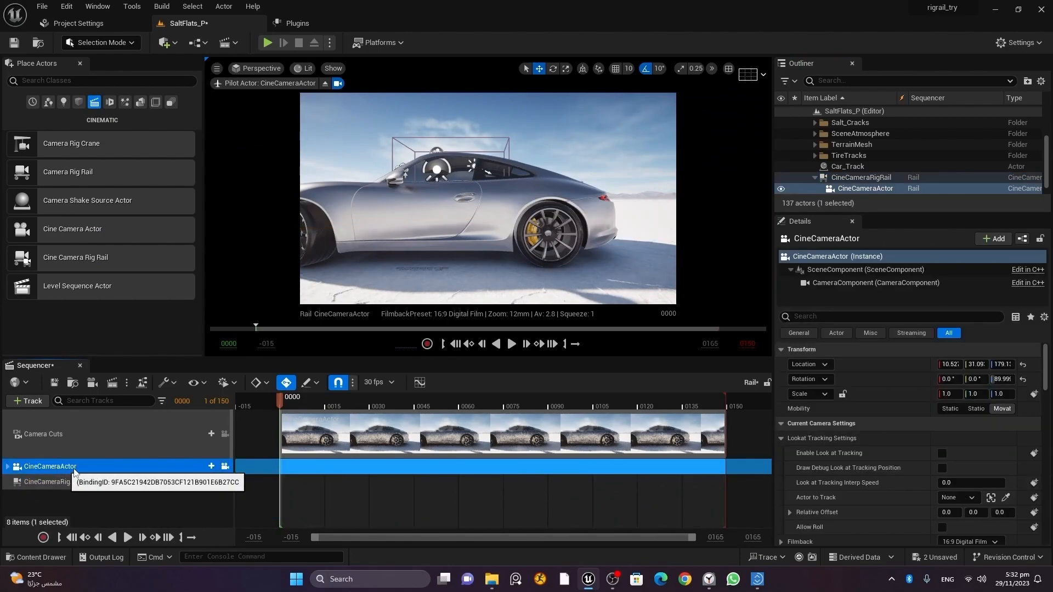
left_click(325, 83)
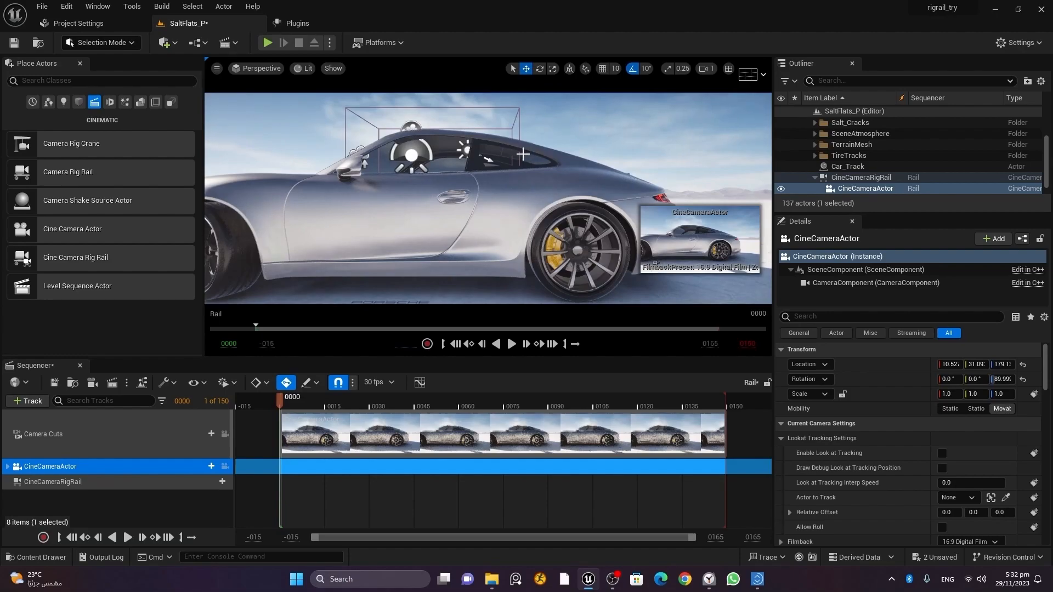
Keyframe the CineCameraRigRail's Absolute Position on Rail at 1.0 on frame 0 of the Rail sequence.
scroll(522, 159, "down", 8)
left_click_drag(453, 229, 407, 229, "alt")
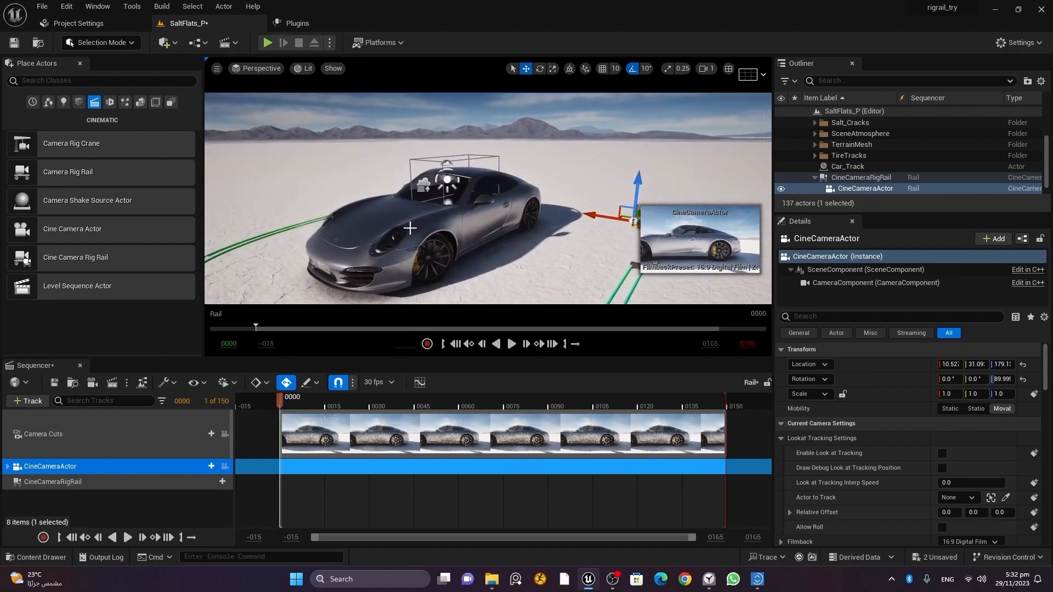
scroll(505, 235, "down", 3)
middle_click_drag(505, 234, 528, 268)
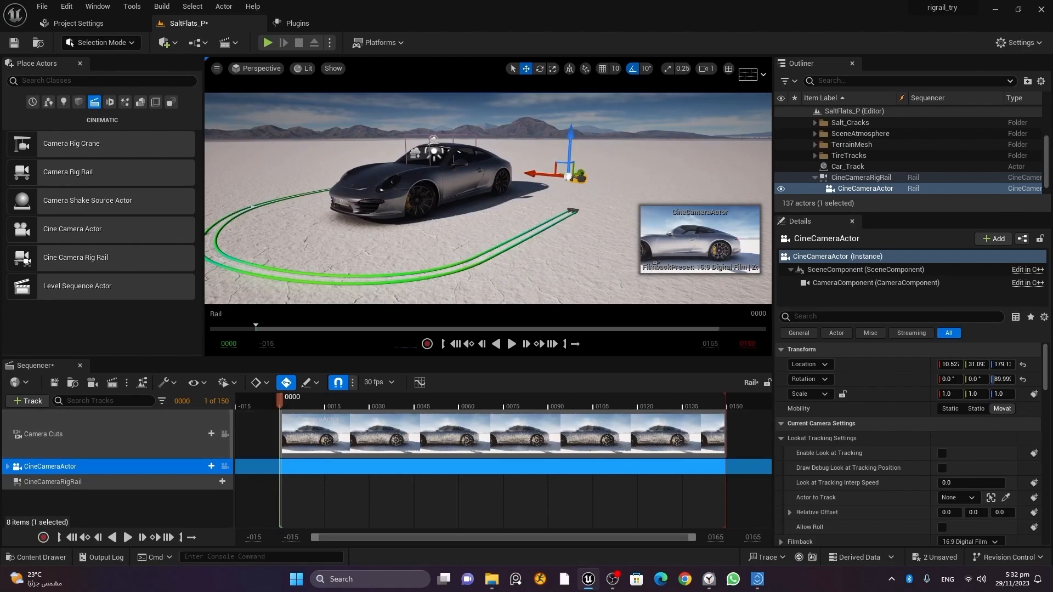
mouse_move(1046, 380)
left_mouse_down()
mouse_move(1048, 398)
mouse_move(1050, 368)
left_mouse_up()
left_click(860, 178)
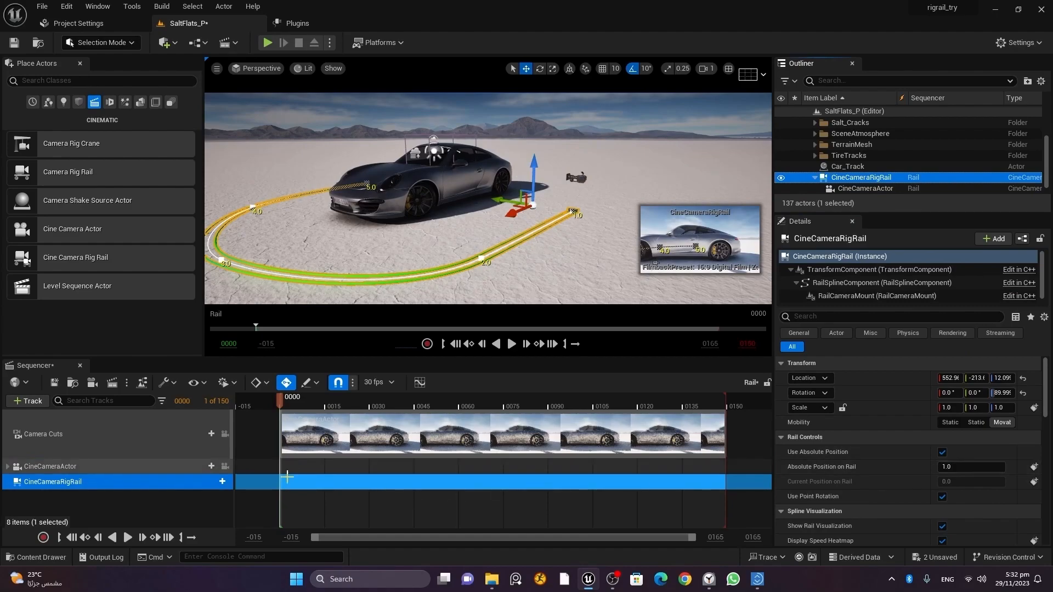
left_click(1034, 467)
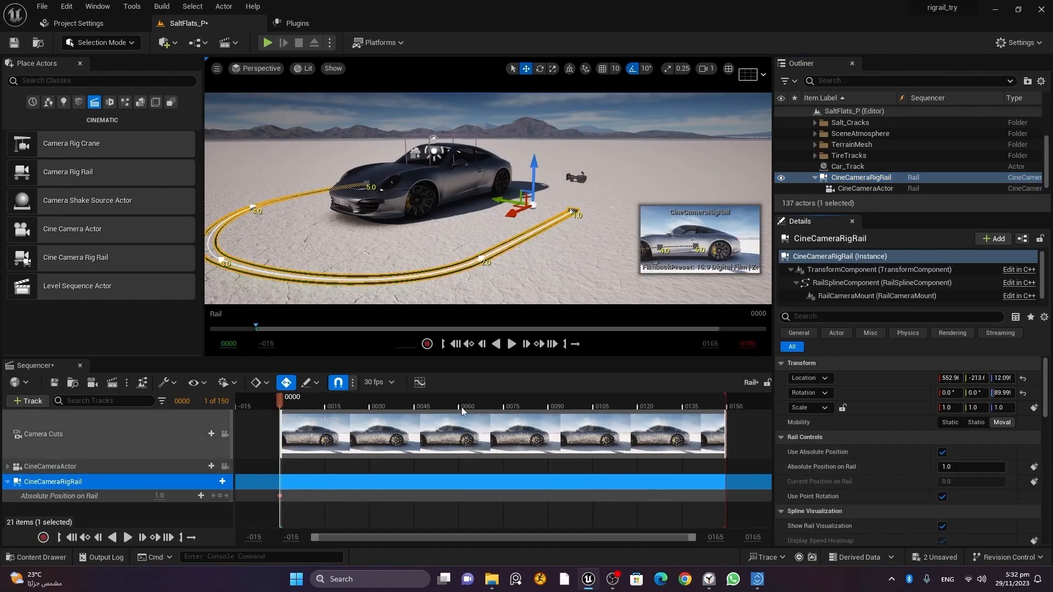
Set Absolute Position on Rail to 5.0 and keyframe it on frame 149.
left_click(532, 399)
left_click_drag(571, 406, 715, 404)
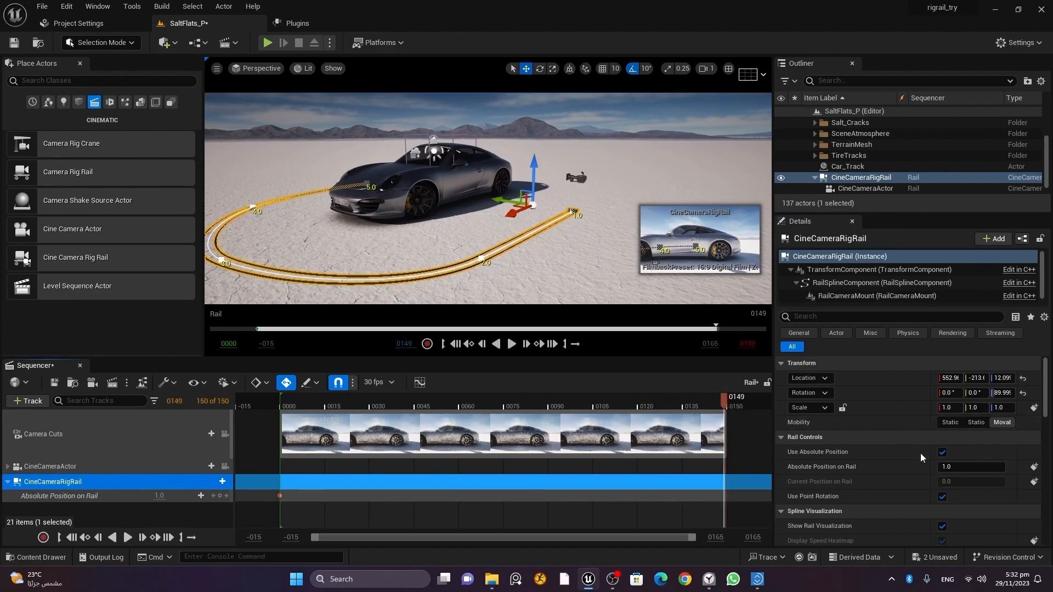
left_click_drag(960, 467, 1009, 468)
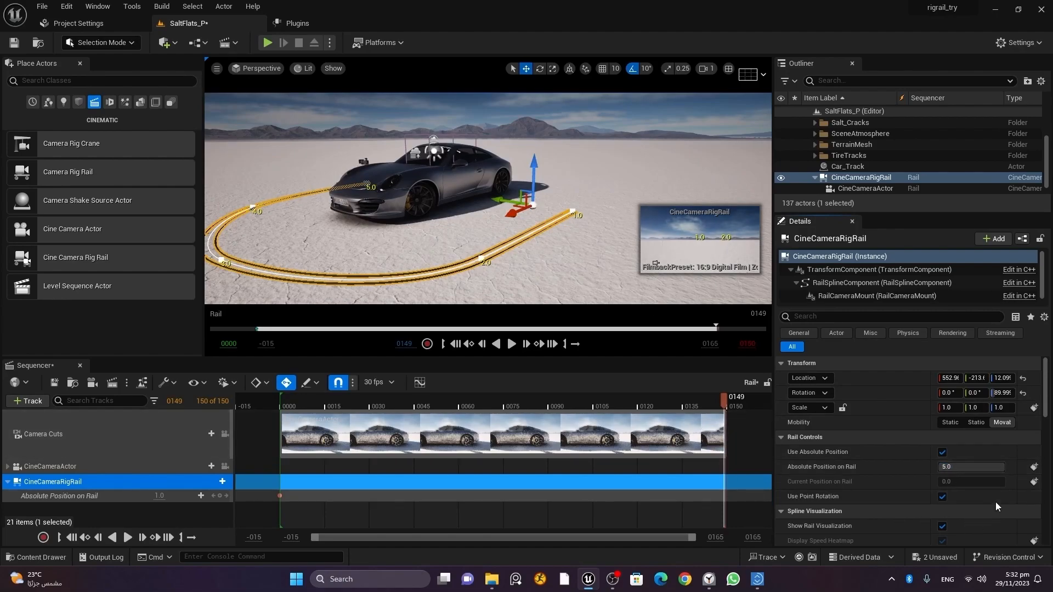
left_click(1034, 467)
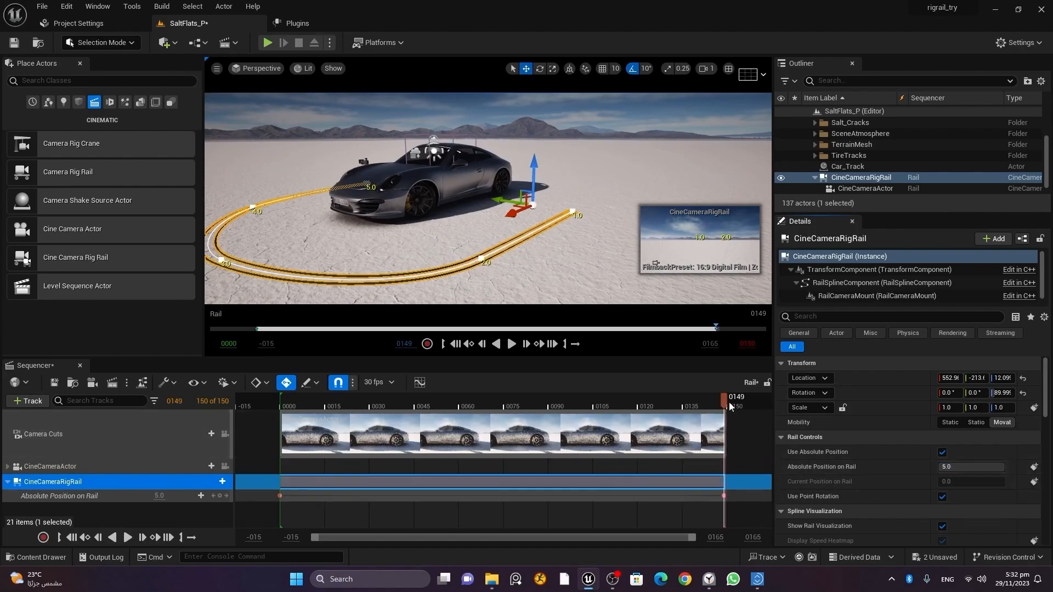
Scrub the sequence to check the camera's travel along the rail and turn off Use Point Rotation for the rig rail.
left_click_drag(727, 401, 679, 405)
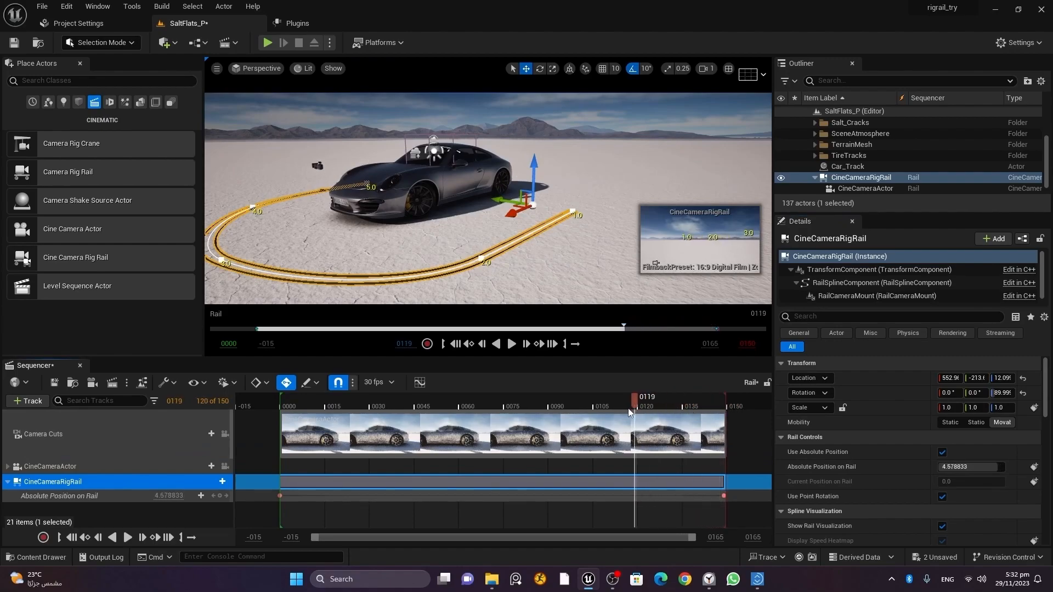
left_click_drag(596, 415, 281, 441)
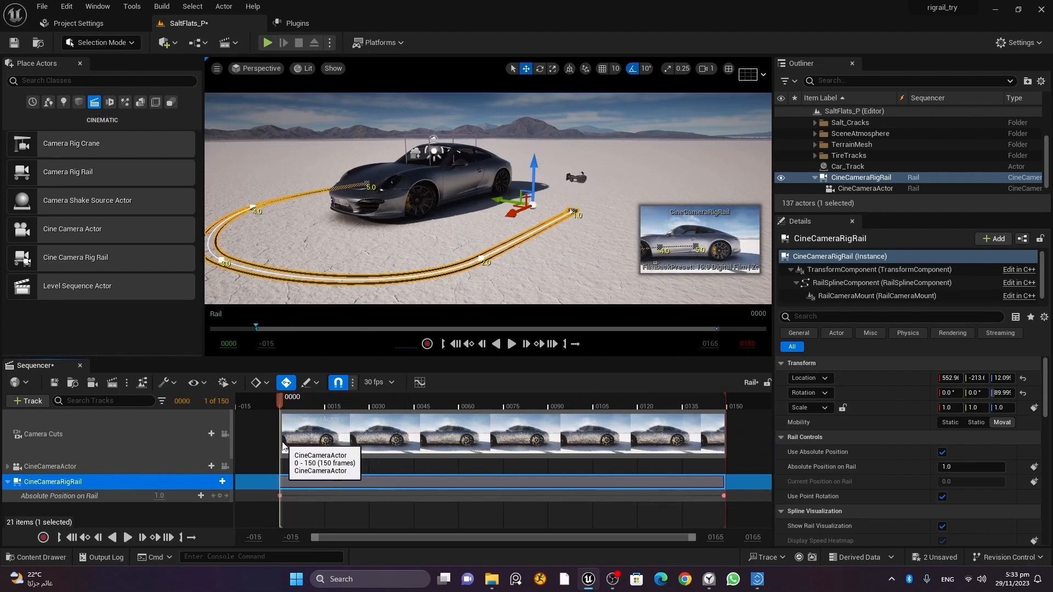
left_click(943, 497)
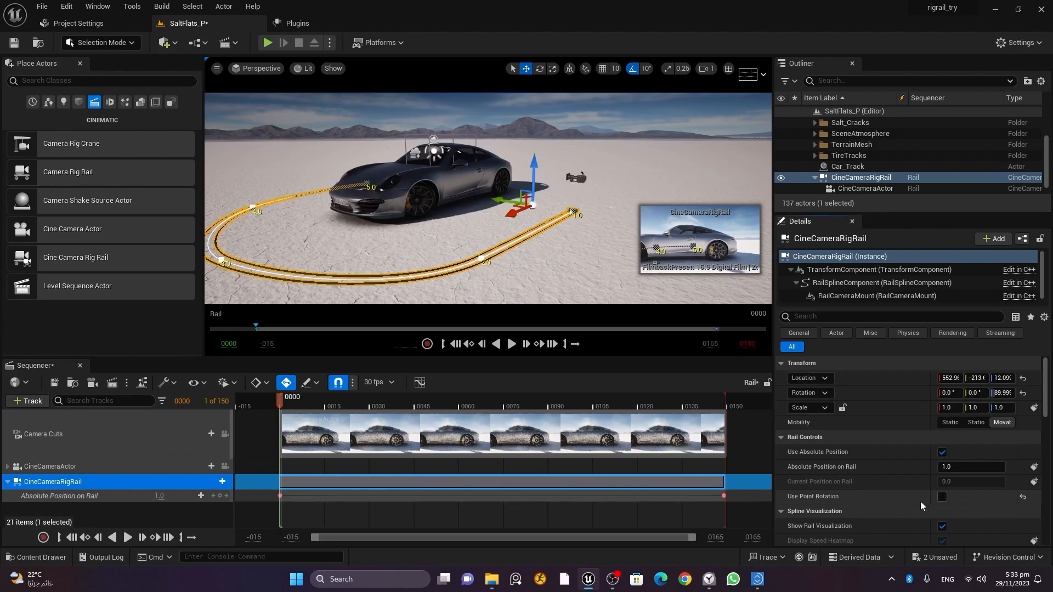
left_click_drag(280, 405, 263, 419)
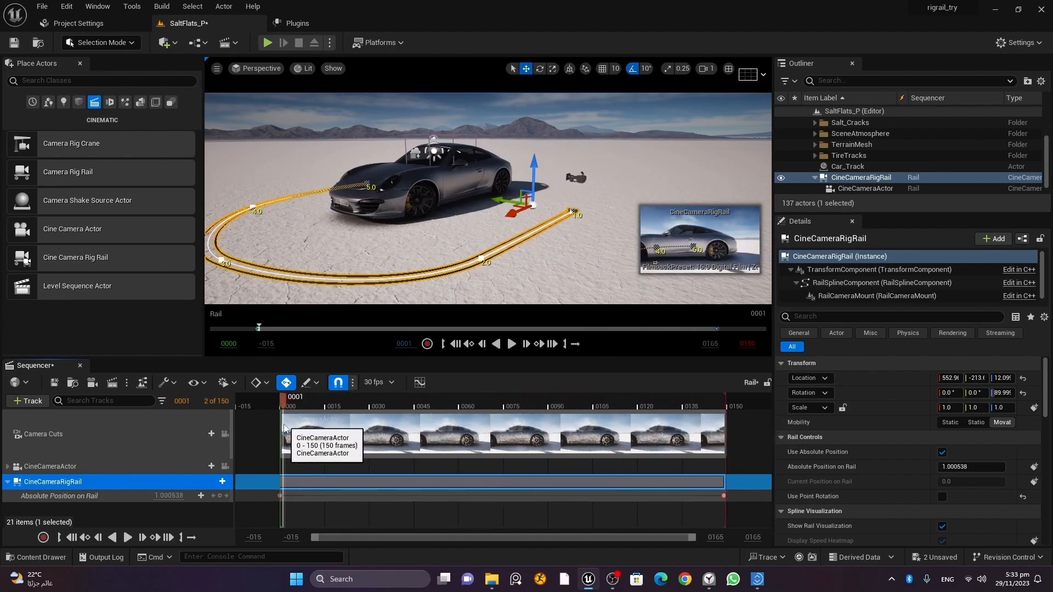
Play the Rail sequence through the CineCameraActor's view, undo the accidental playback range change and return to frame 0.
left_click(225, 466)
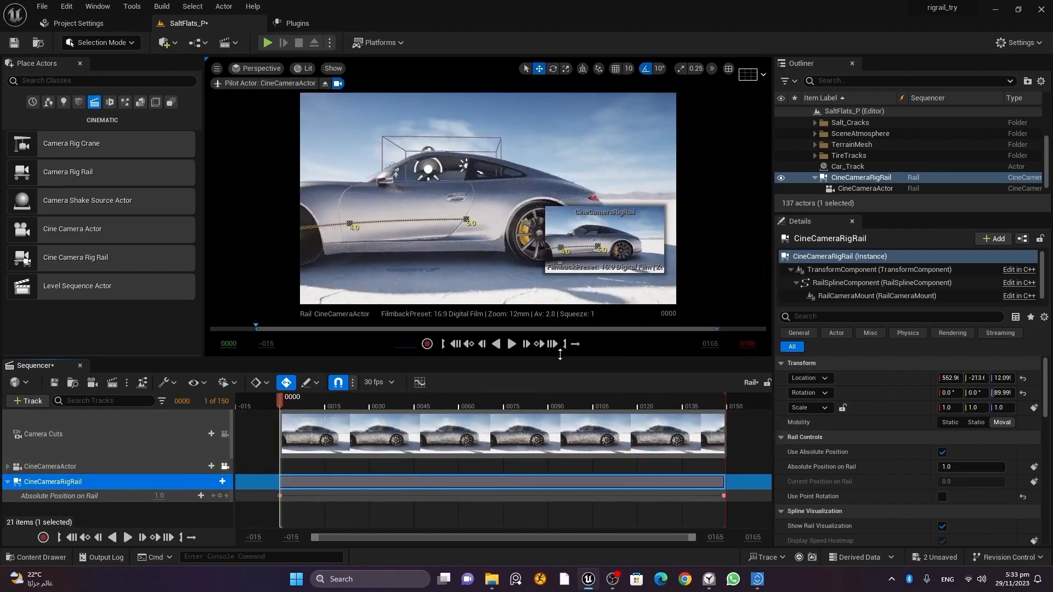
left_click(512, 344)
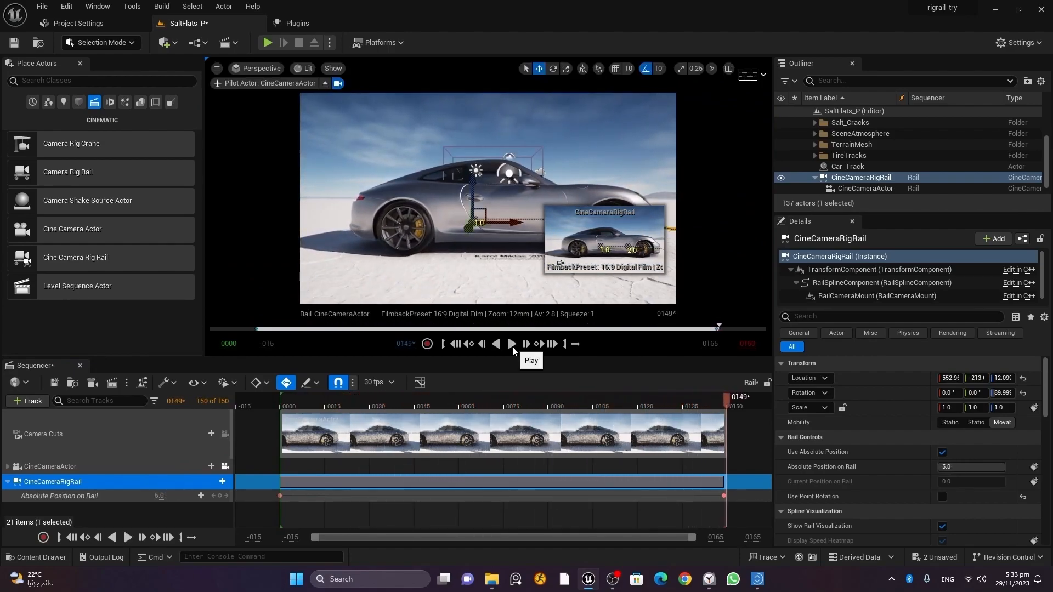
left_click(448, 348)
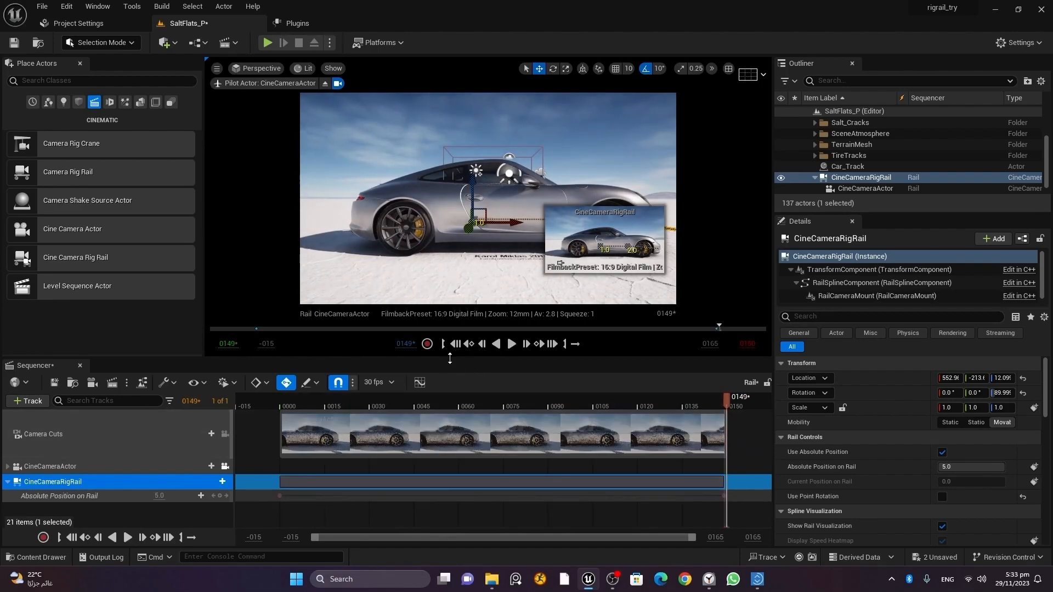
key("ctrl+z")
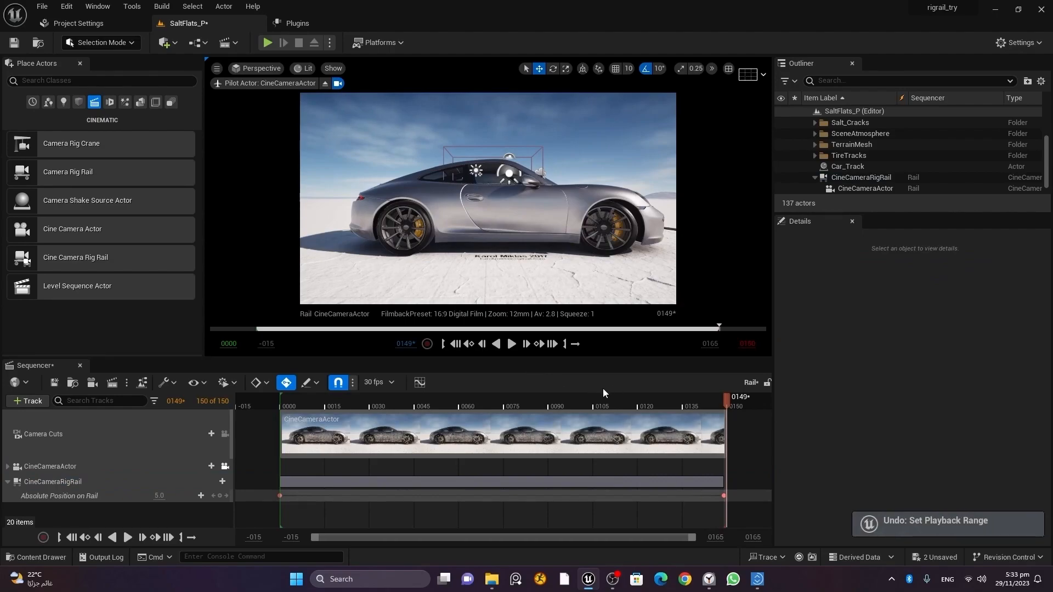
left_click_drag(729, 396, 283, 442)
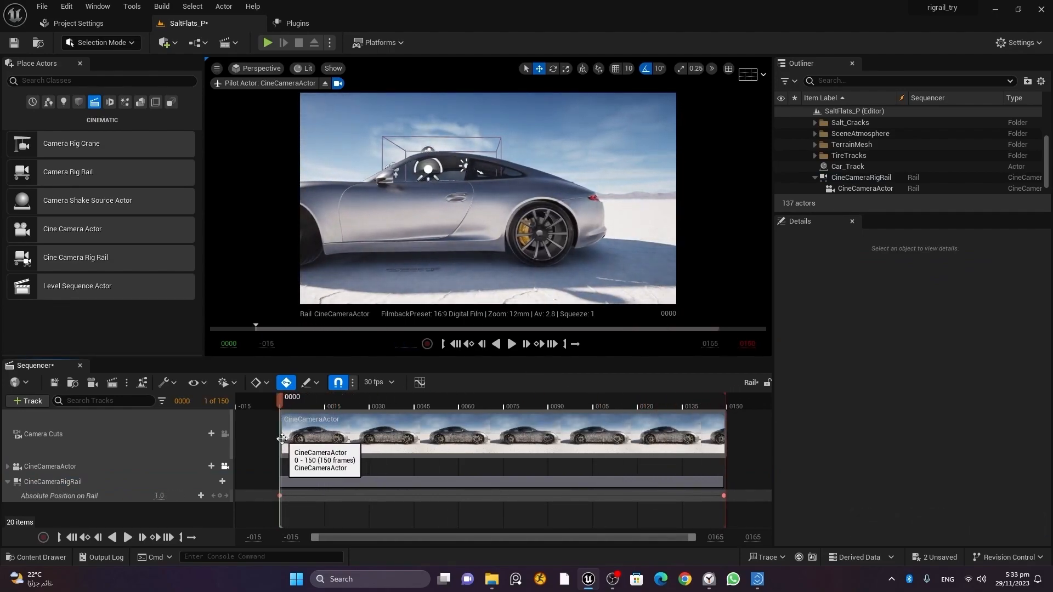
Stop piloting the CineCameraActor and select the Car_Track actor to check where it sits on the car.
left_click(80, 472)
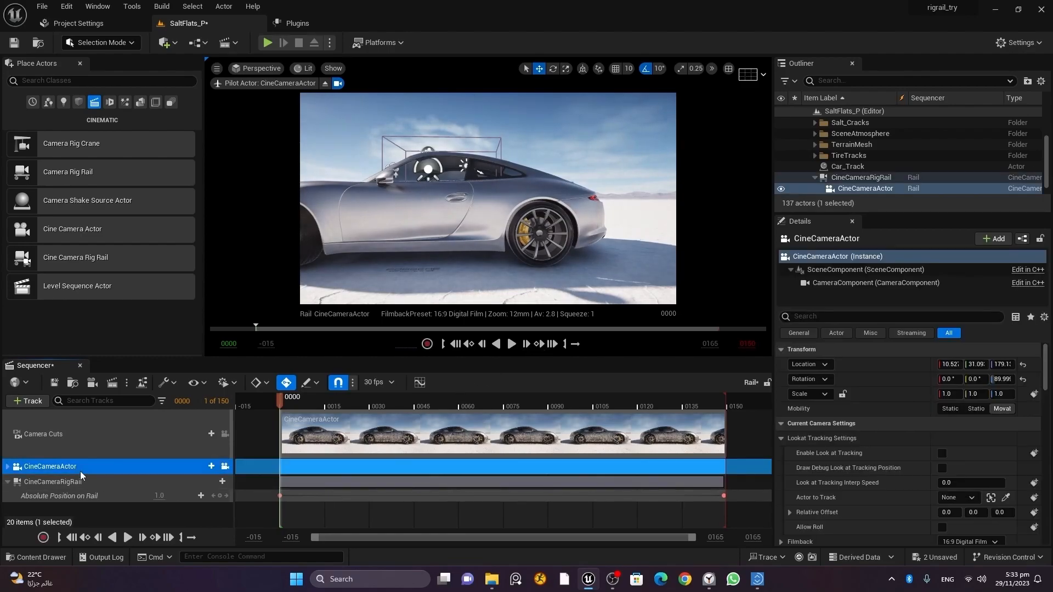
left_click(870, 177)
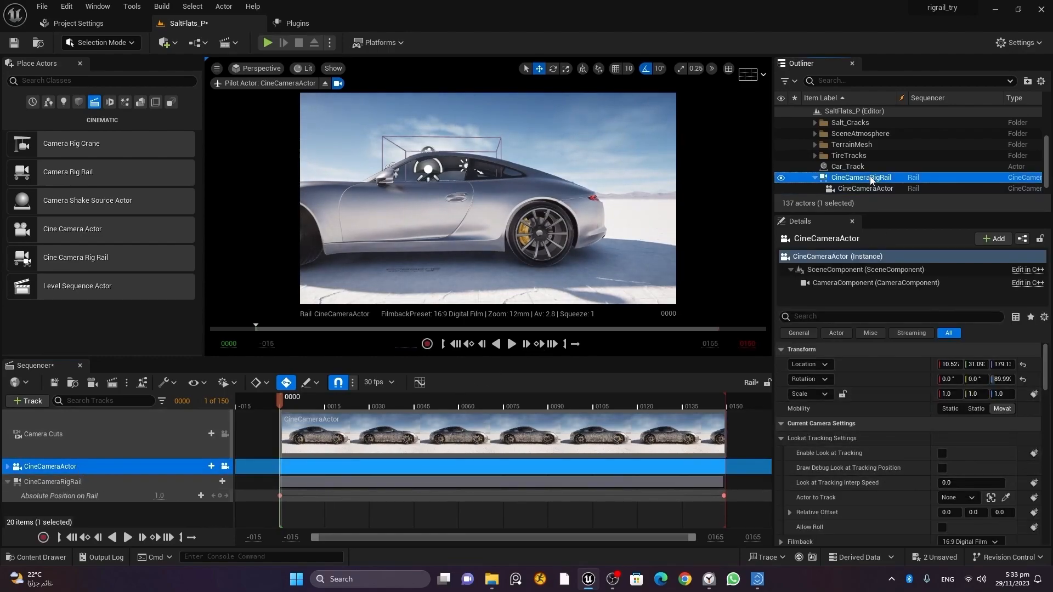
left_click(859, 188)
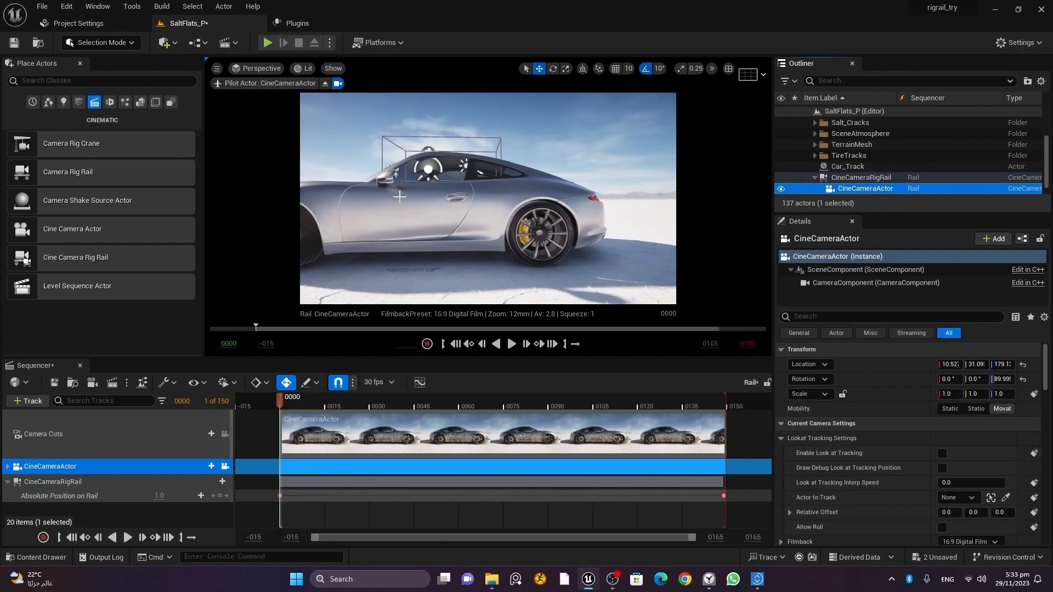
left_click(326, 84)
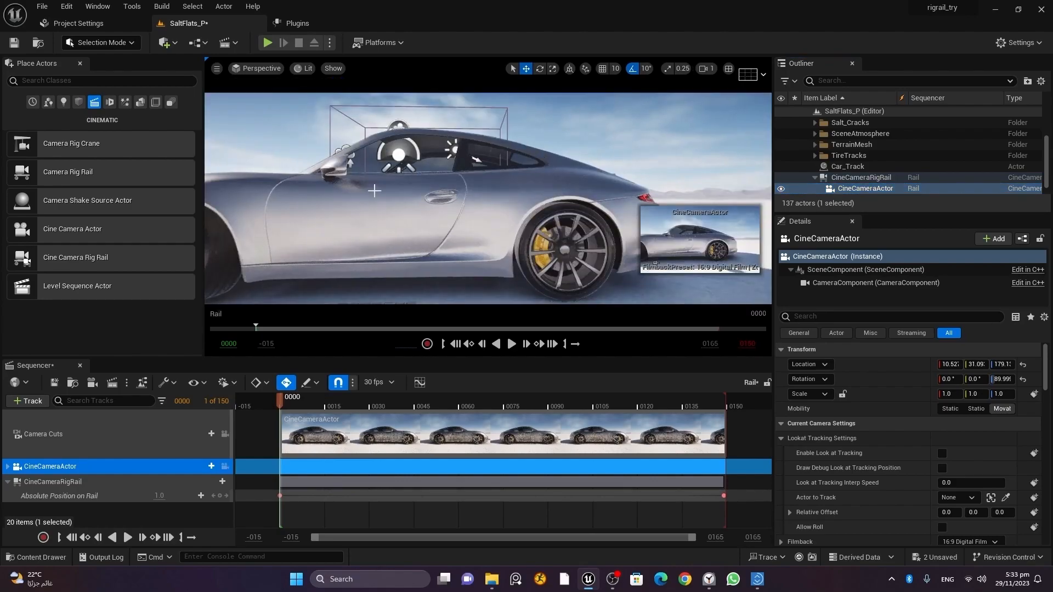
left_click_drag(379, 185, 541, 209, "alt")
scroll(379, 186, "down", 6)
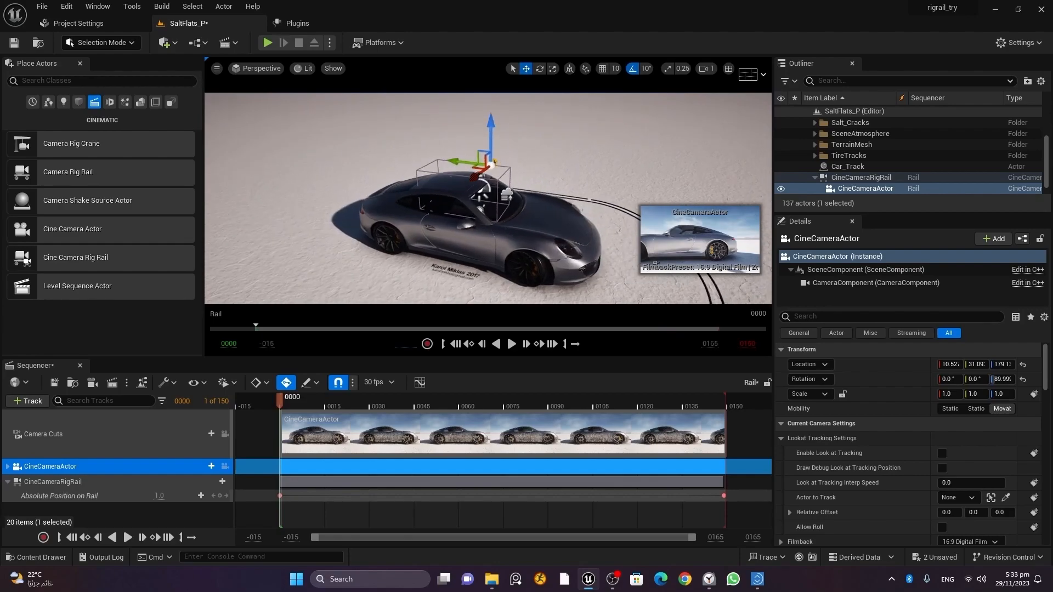
left_click(847, 167)
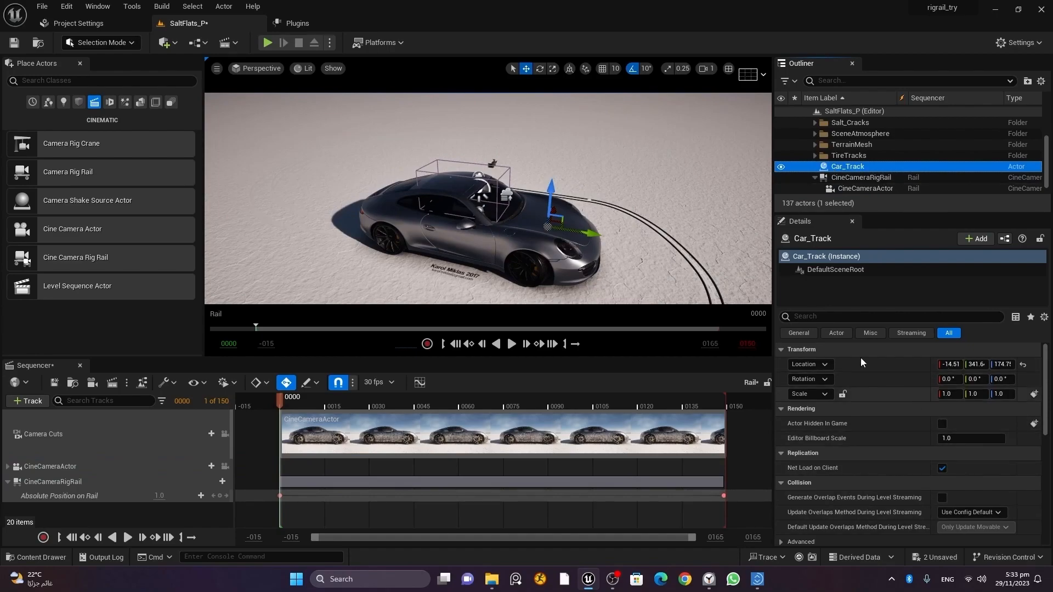
Enable Look at Tracking on the CineCameraActor and choose Car_Track as its Actor to Track.
left_click(870, 189)
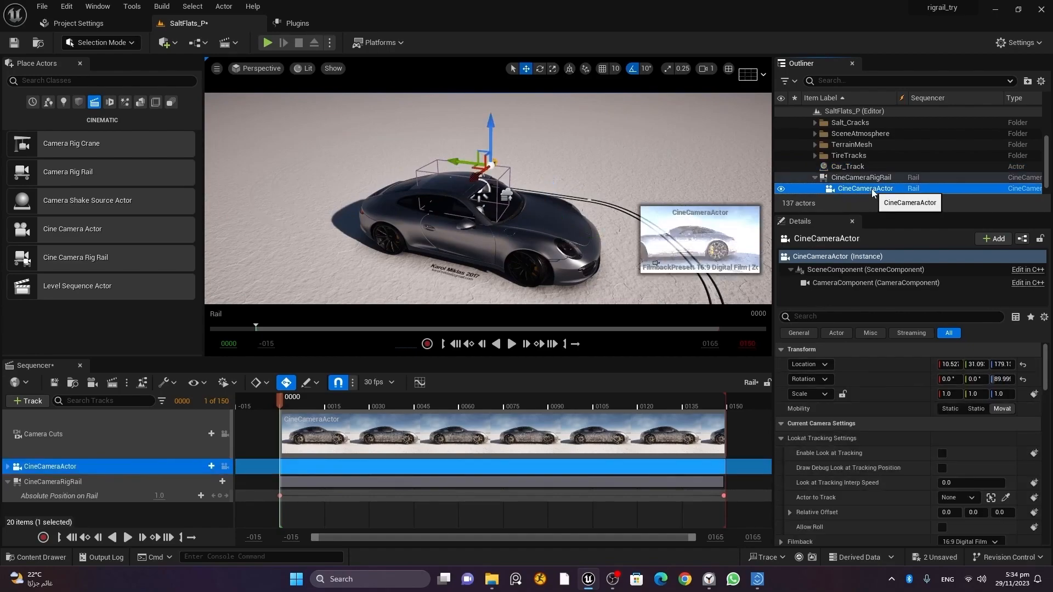
left_click(942, 453)
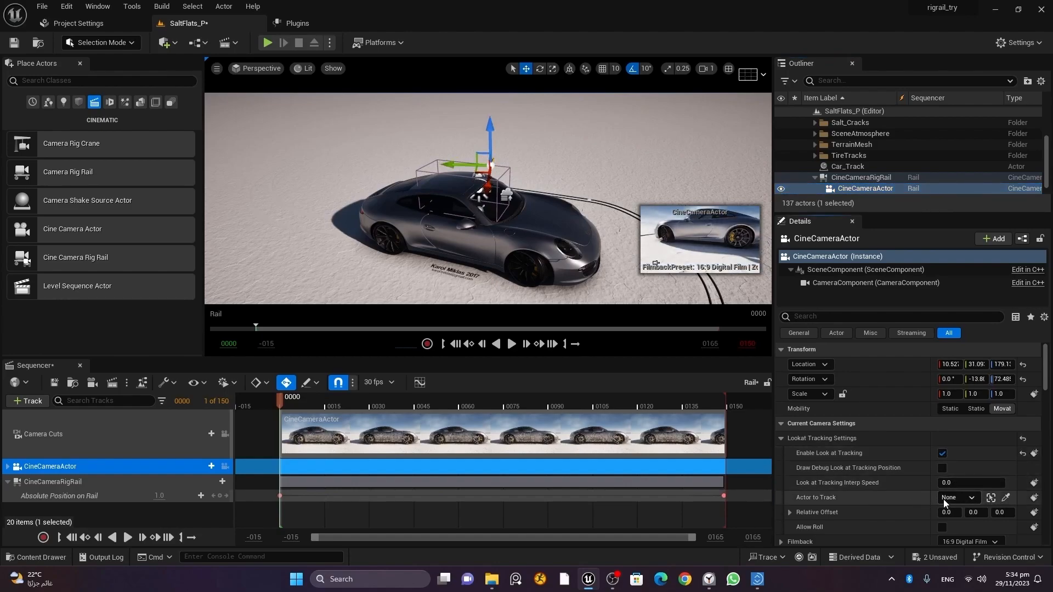
left_click(962, 497)
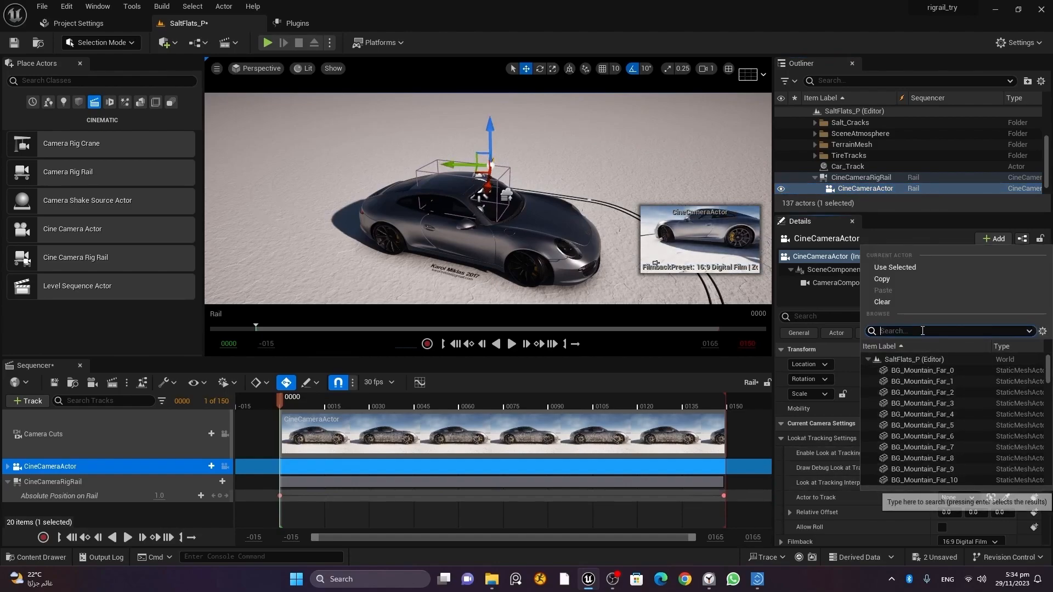
type("car")
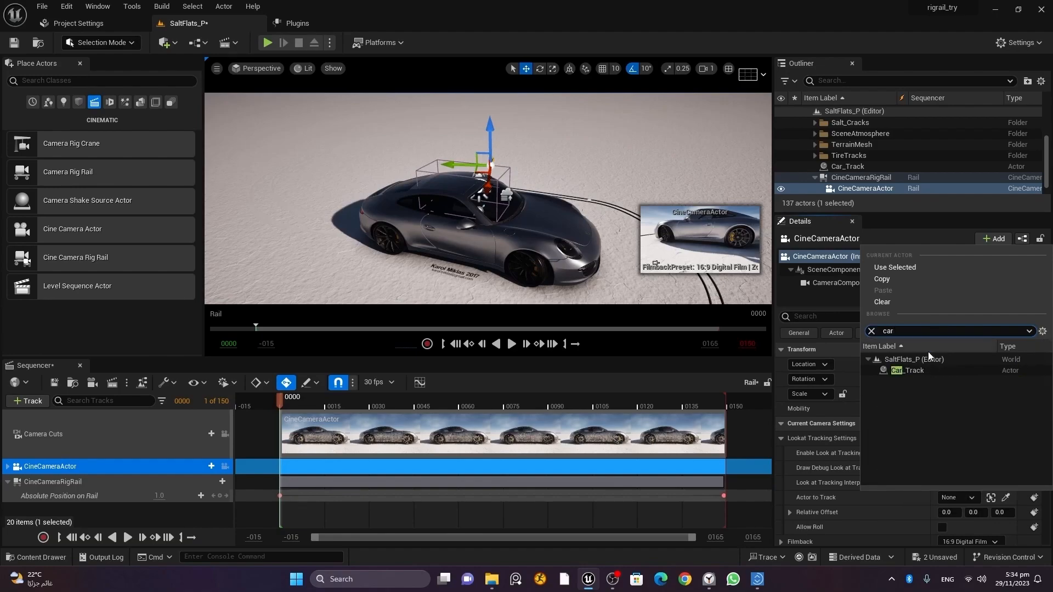
left_click(925, 370)
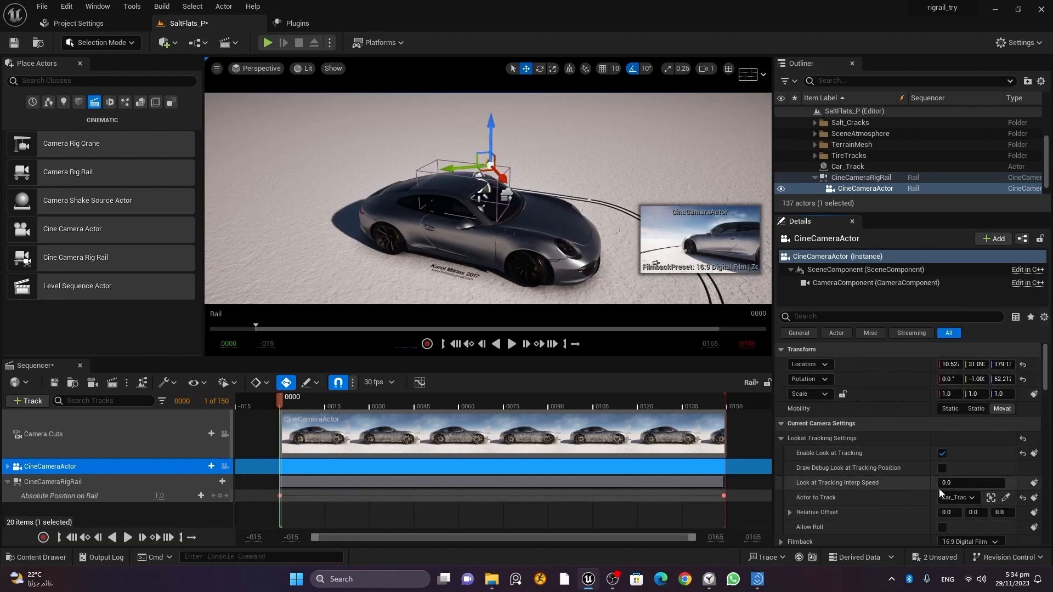
Set the CineCameraActor's Focus Method to Tracking and expand its Tracking Focus Settings.
scroll(892, 487, "down", 2)
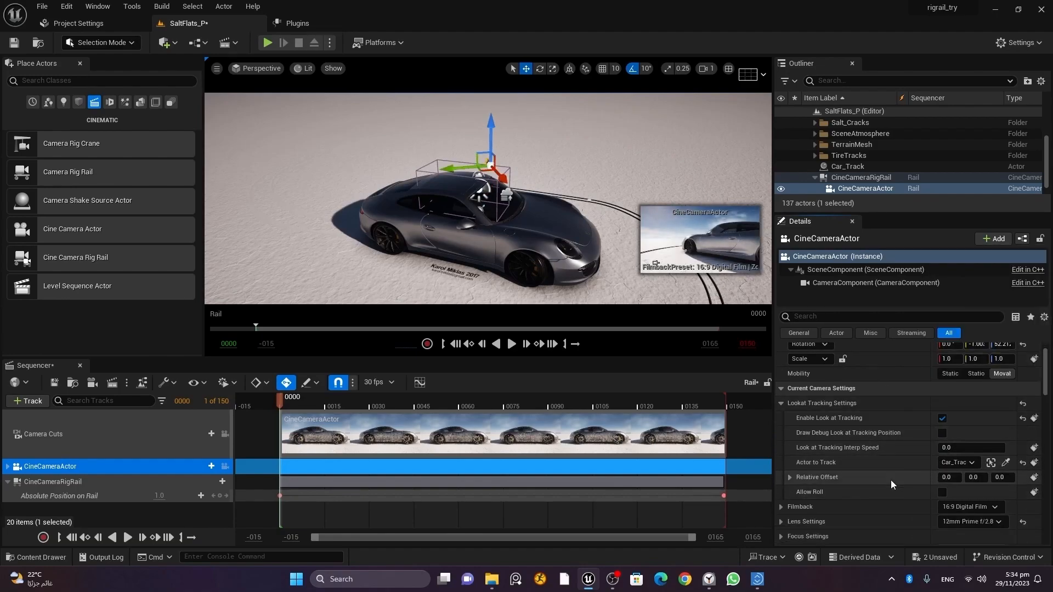
scroll(866, 462, "down", 2)
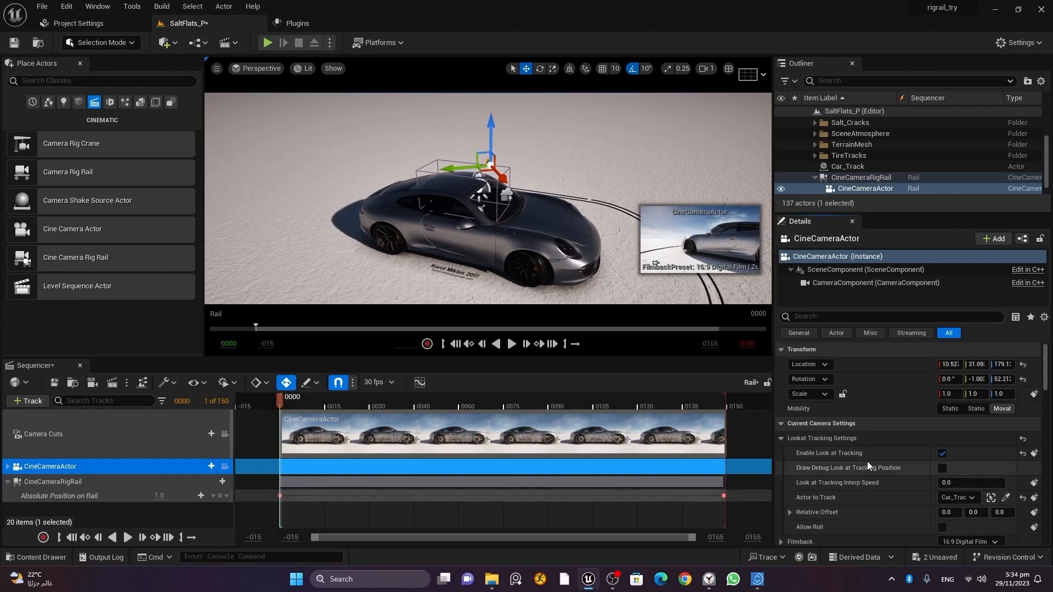
left_click(782, 502)
scroll(842, 478, "down", 4)
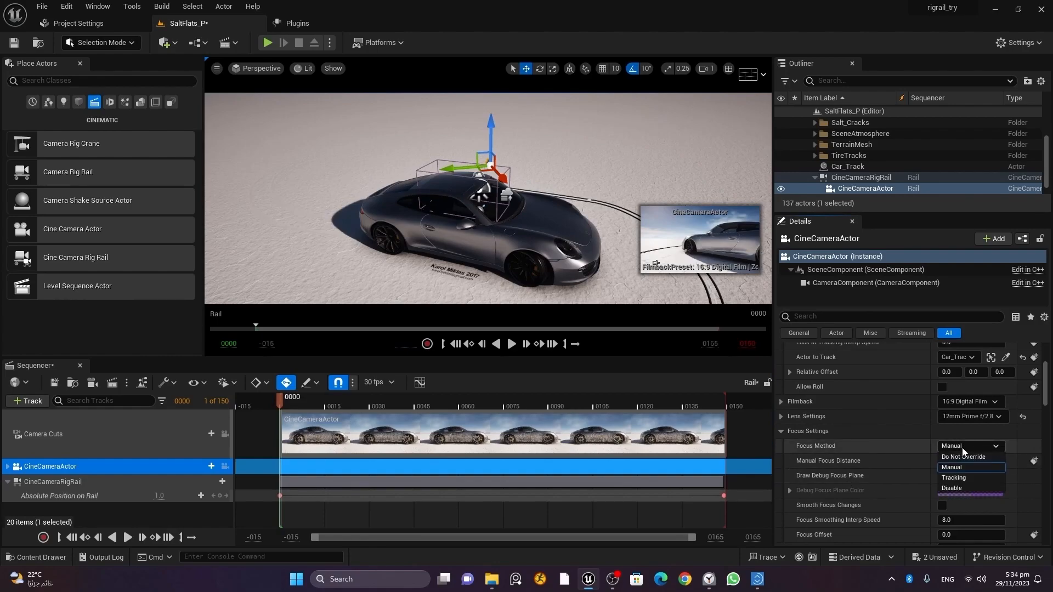
left_click(969, 478)
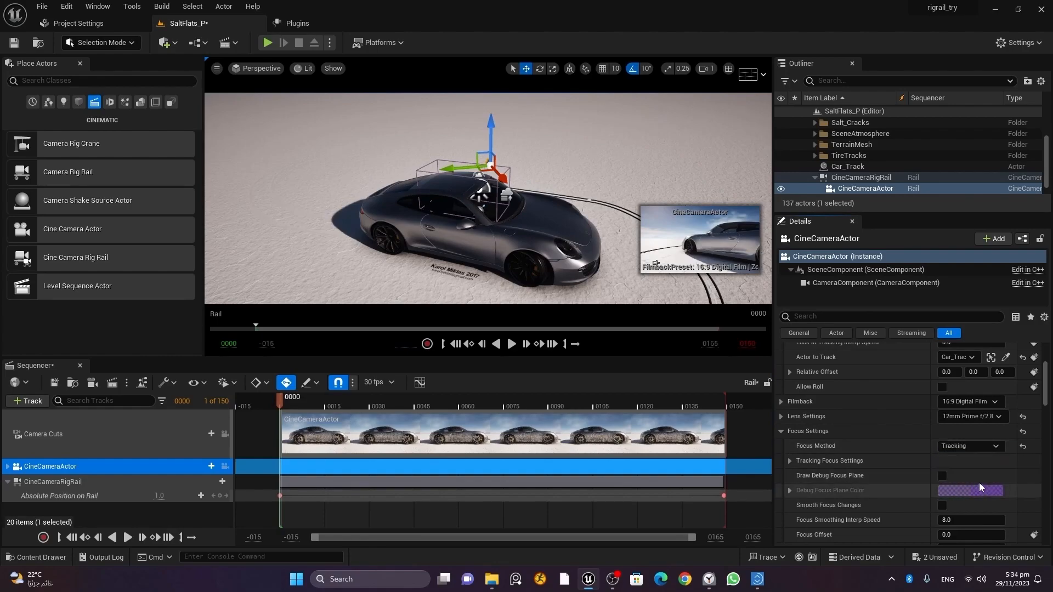
scroll(965, 466, "down", 2)
scroll(965, 464, "down", 1)
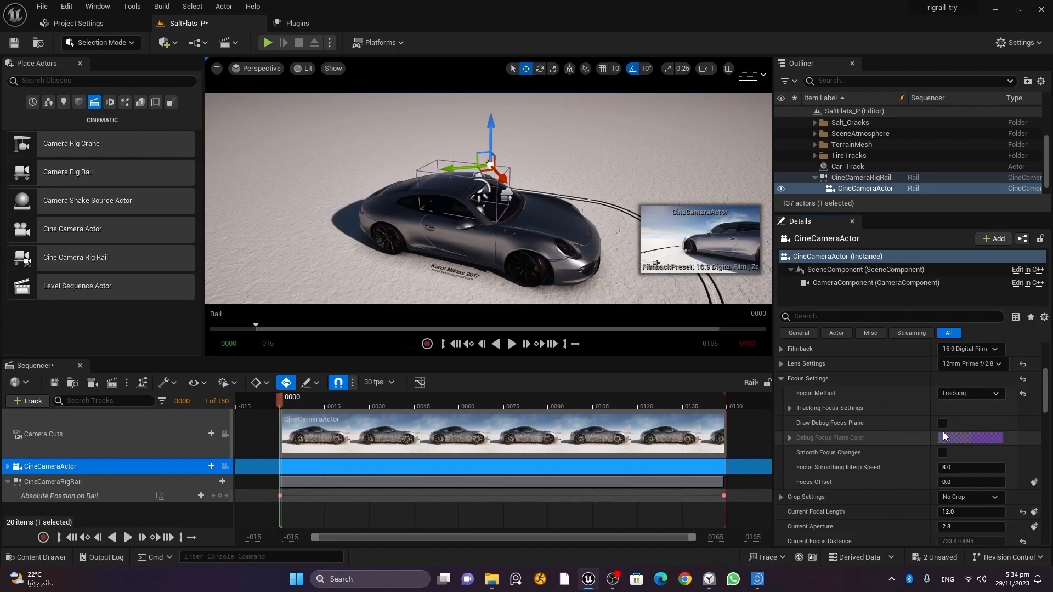
left_click(960, 392)
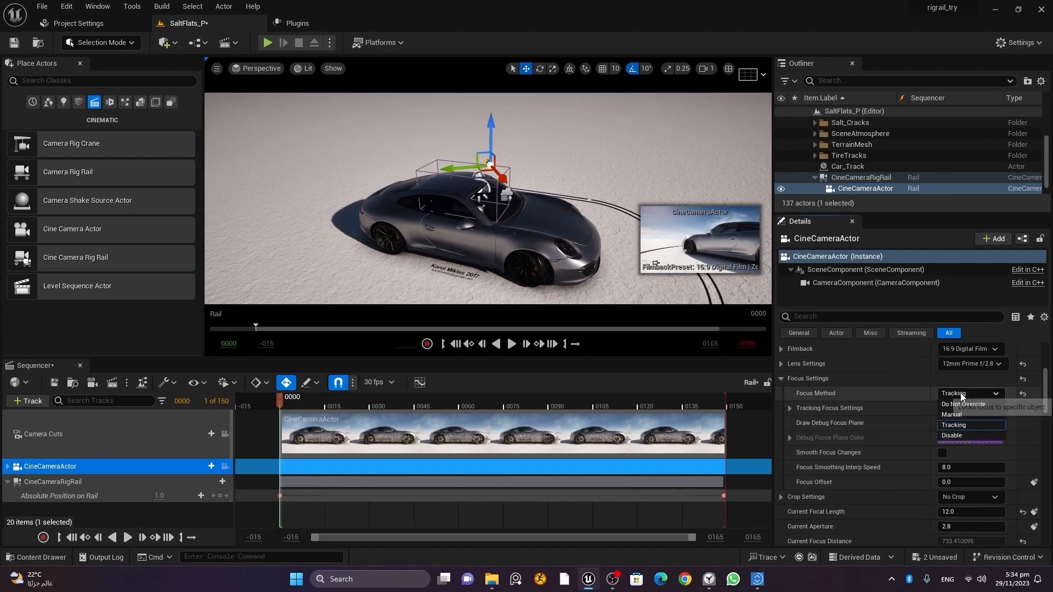
left_click(965, 426)
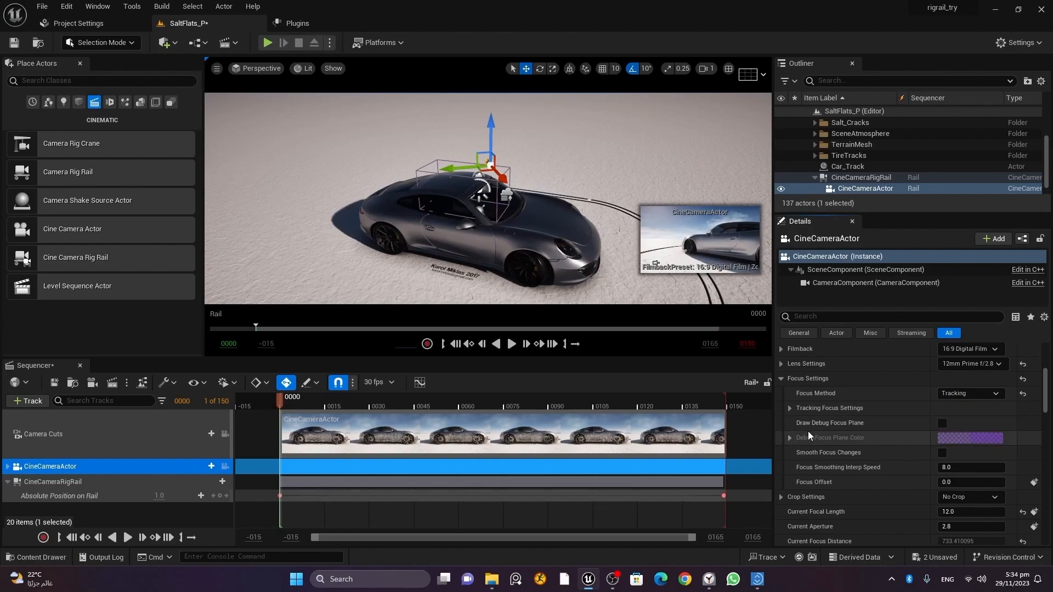
left_click(791, 408)
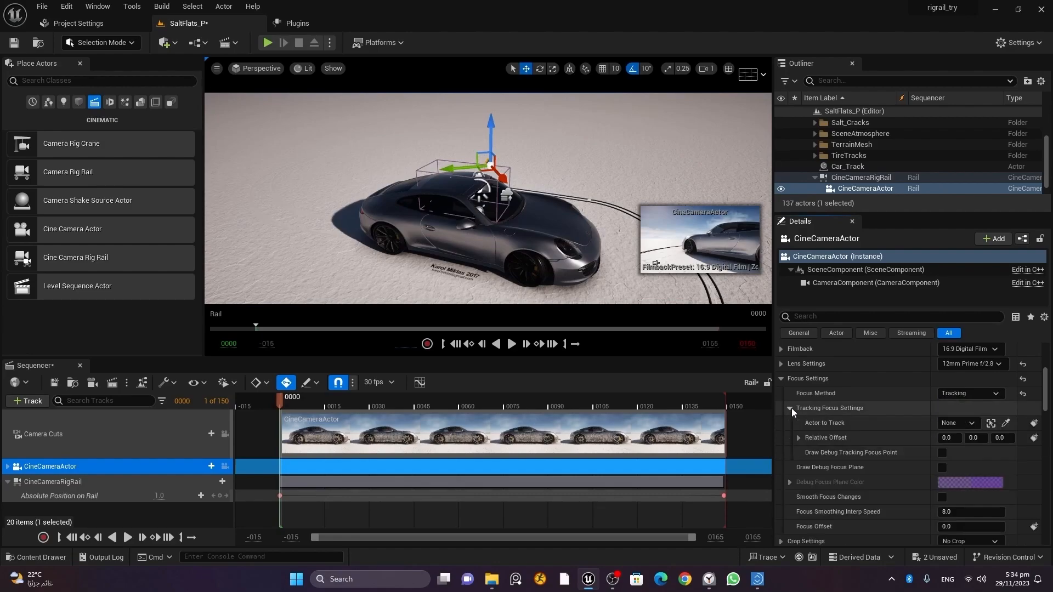
Choose Car_Track as the Actor to Track in the CineCameraActor's Tracking Focus Settings.
left_click(962, 425)
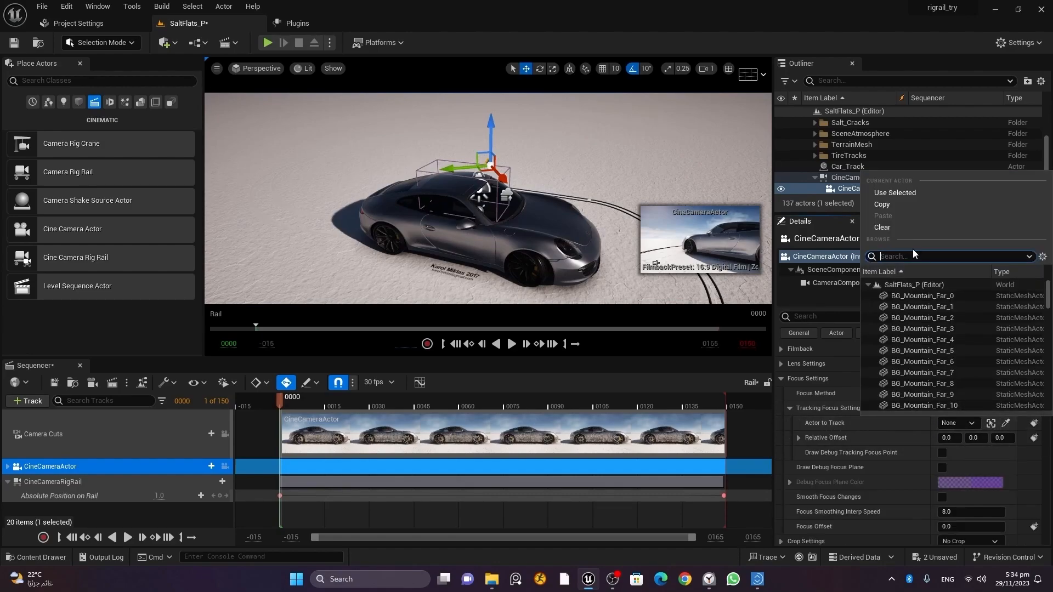
type("car")
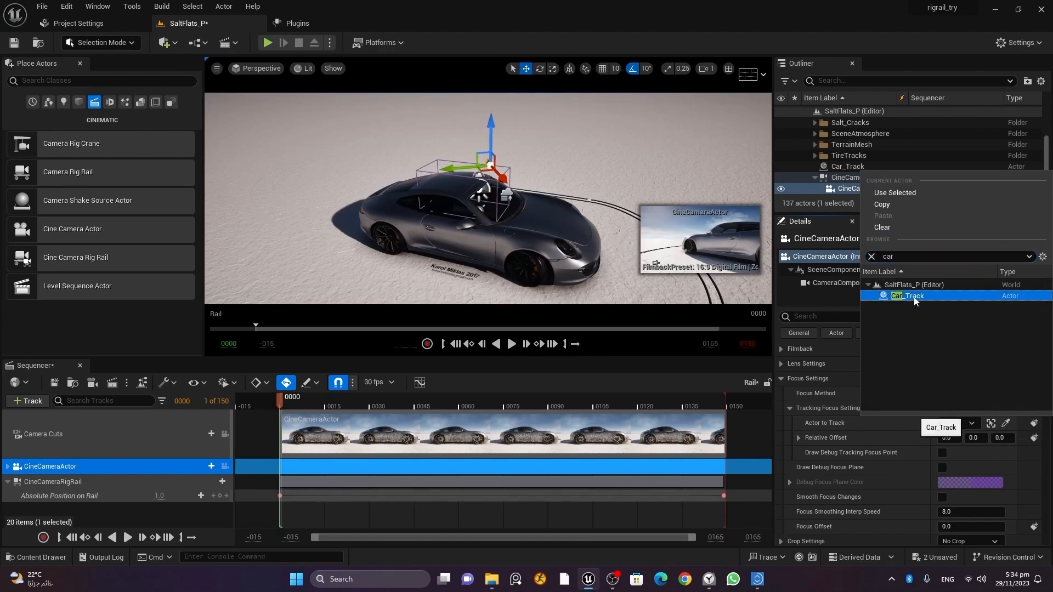
left_click(908, 295)
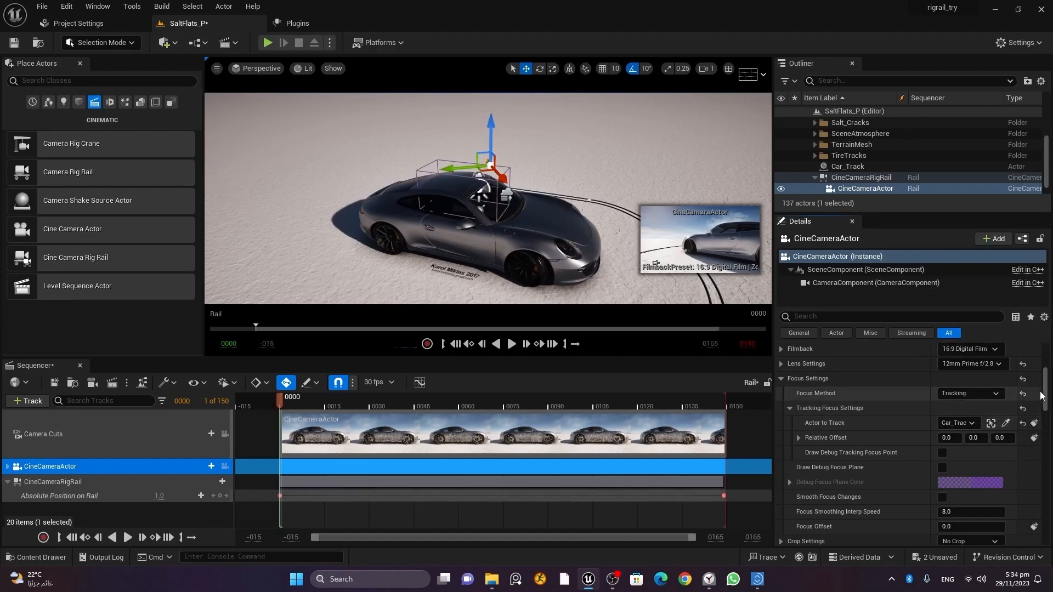
Pilot the CineCameraActor, play the Rail sequence through its view and return to frame 0.
left_click_drag(1044, 381, 1044, 357)
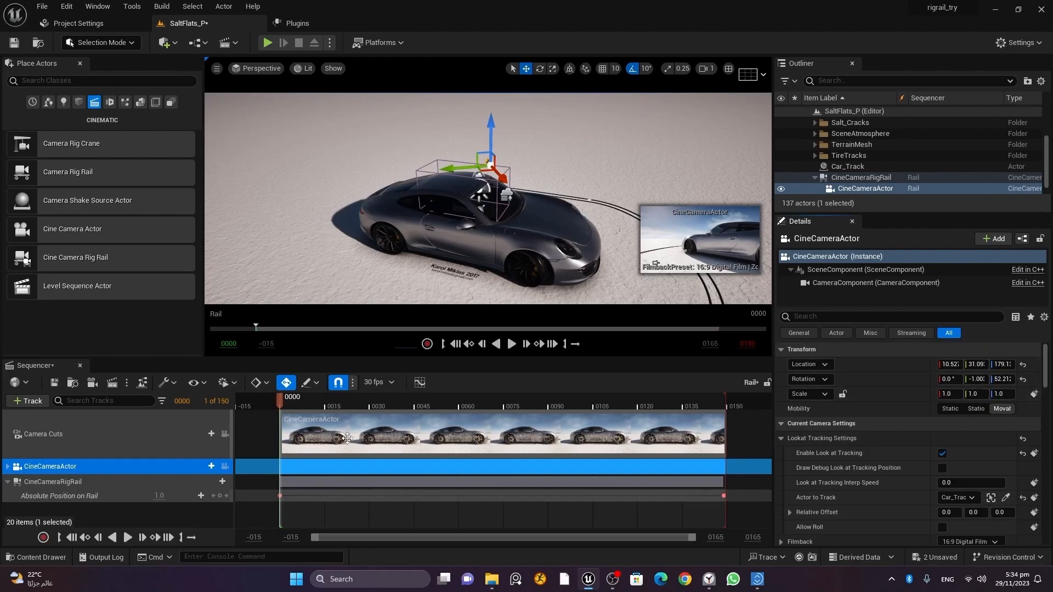
left_click(226, 467)
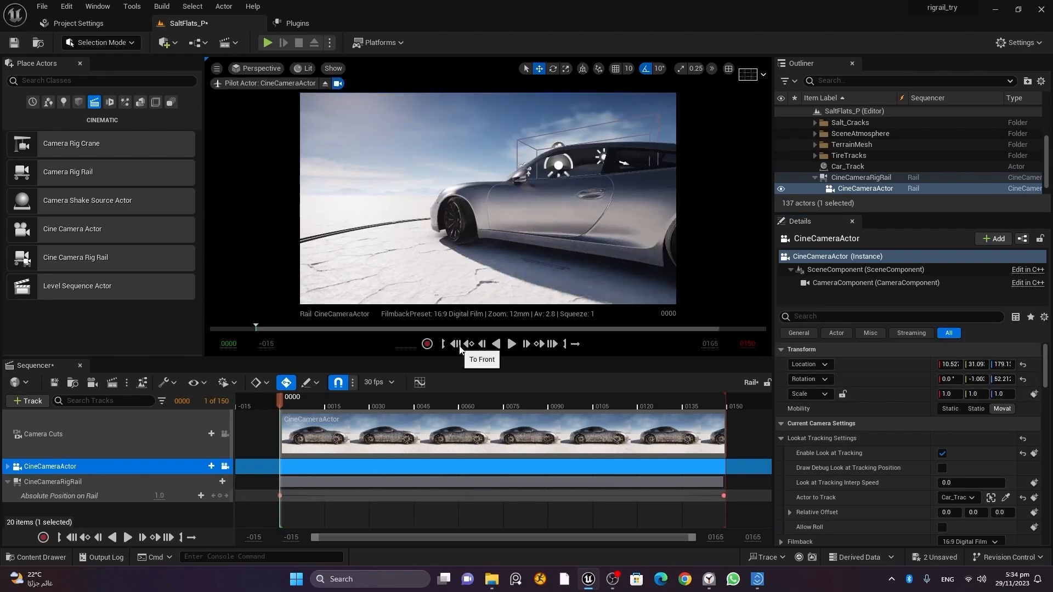
left_click(513, 344)
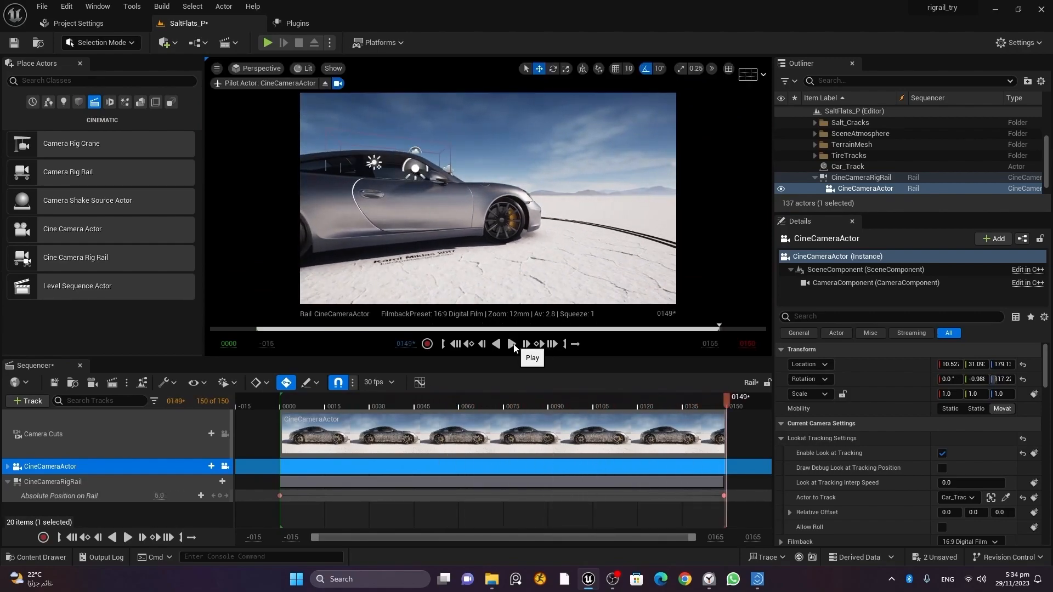
left_click(470, 345)
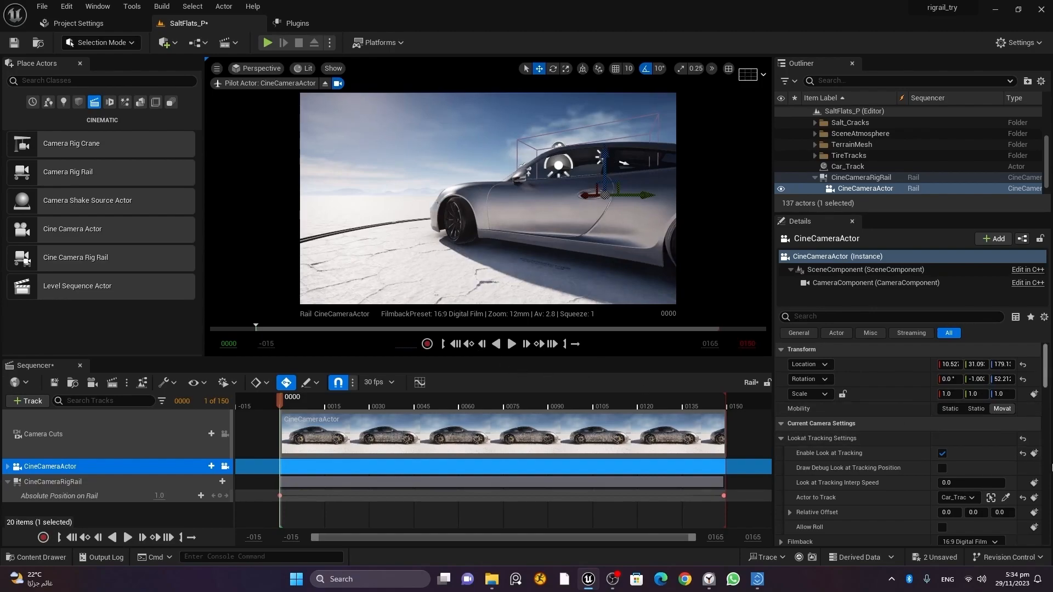
Select the CineCameraRigRail and set its Drive Mode to Duration.
left_click(858, 178)
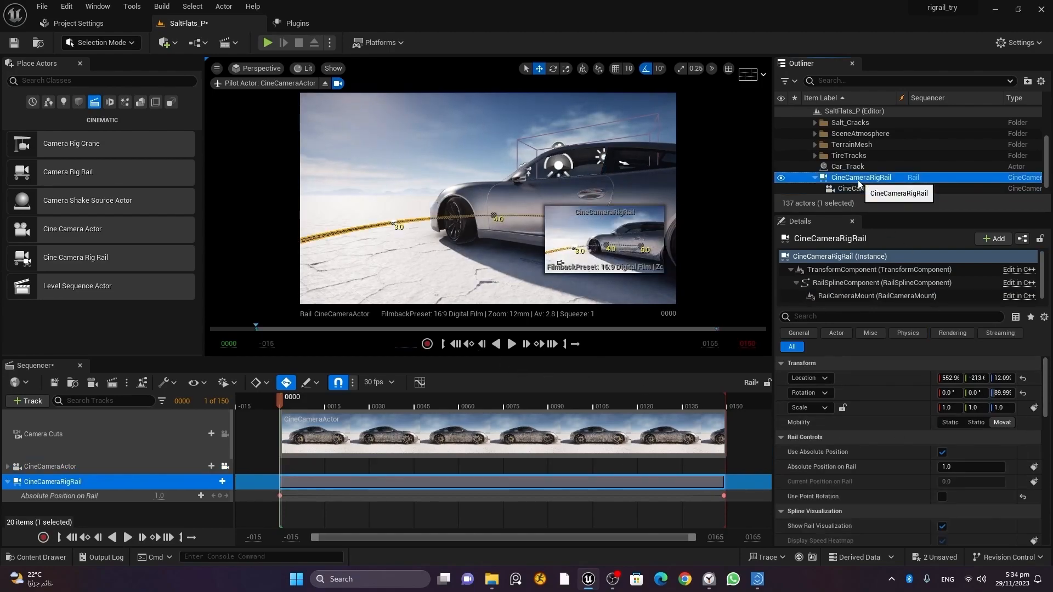
scroll(1045, 404, "down", 1)
left_click_drag(1045, 431, 1045, 451)
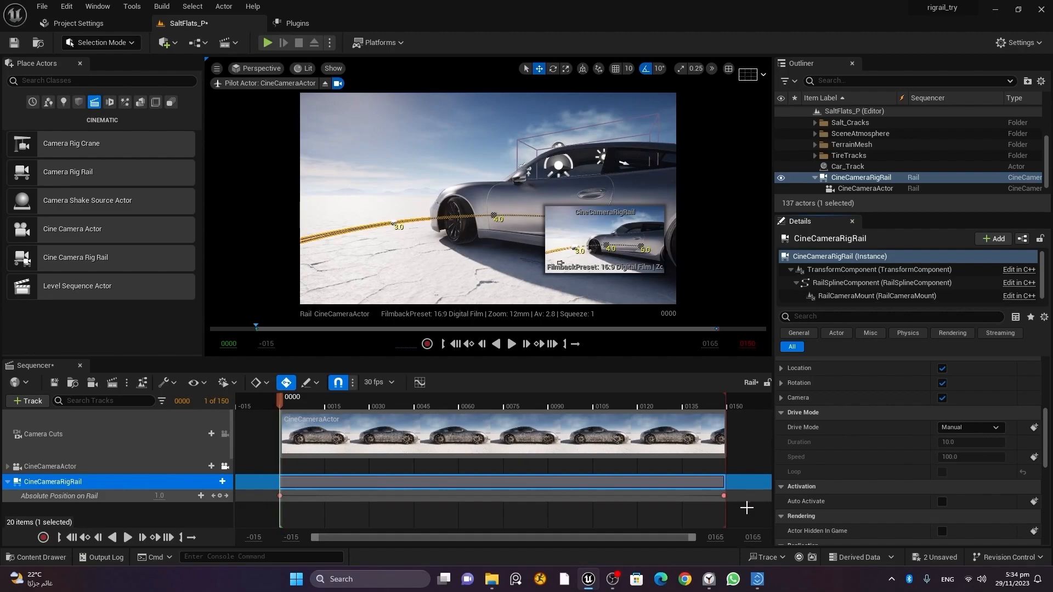
left_click(971, 428)
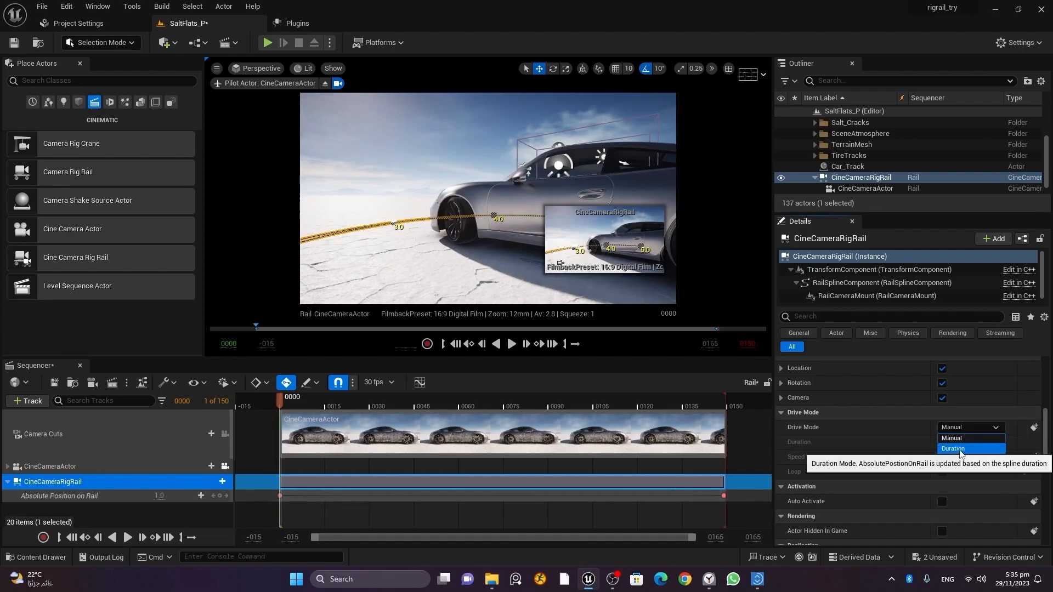
left_click(960, 449)
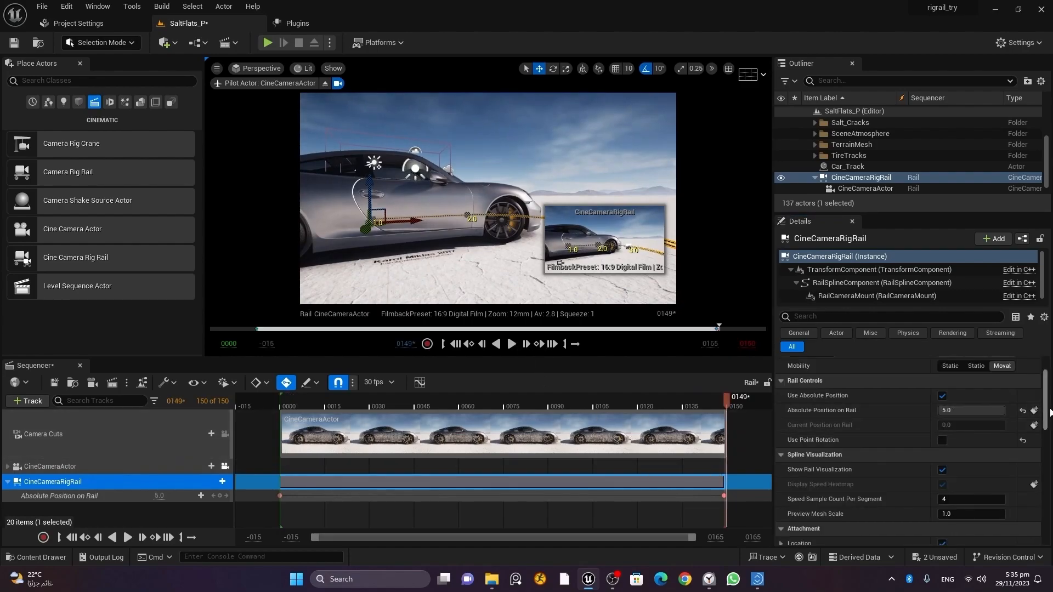
Enable Loop in Duration mode to preview the camera travelling along the rail, and disable it again.
scroll(1049, 412, "down", 5)
left_click(941, 482)
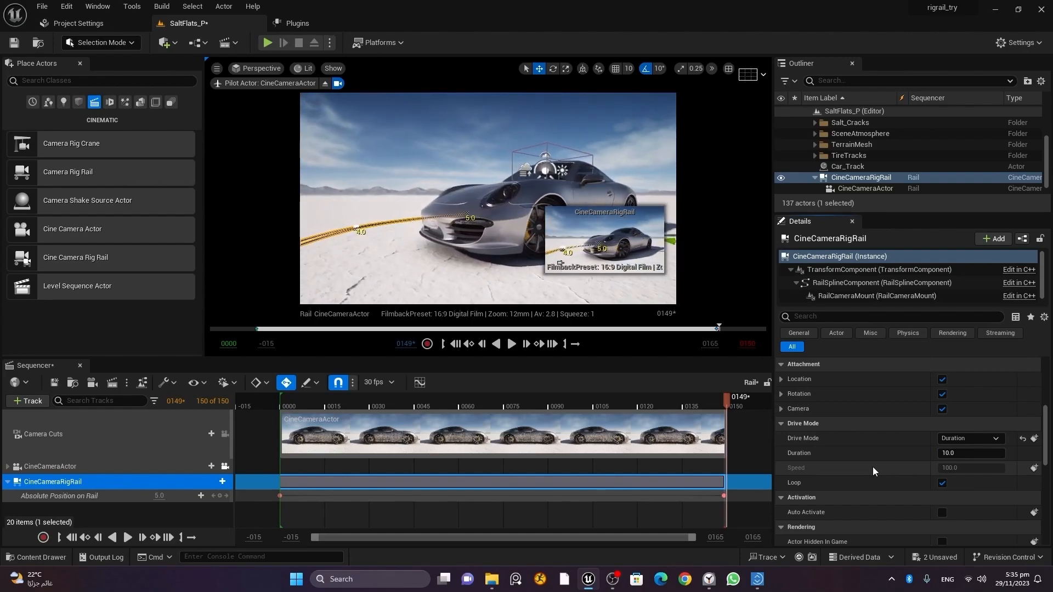
left_click(942, 484)
Switch the CineCameraRigRail's Drive Mode to Speed, set Speed to 5 and enable Loop to preview the motion.
left_click(975, 437)
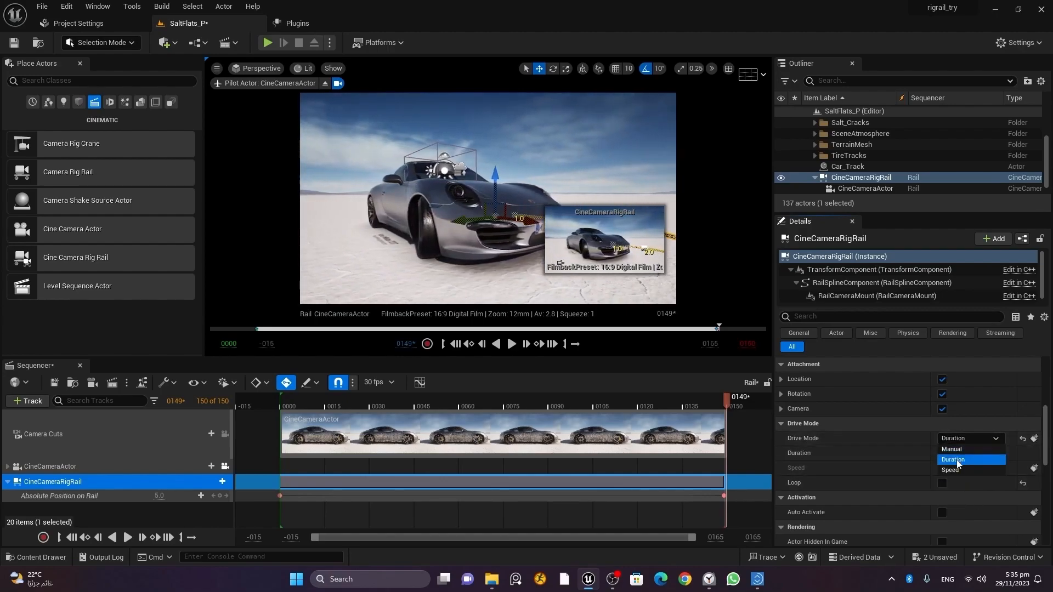
left_click(957, 471)
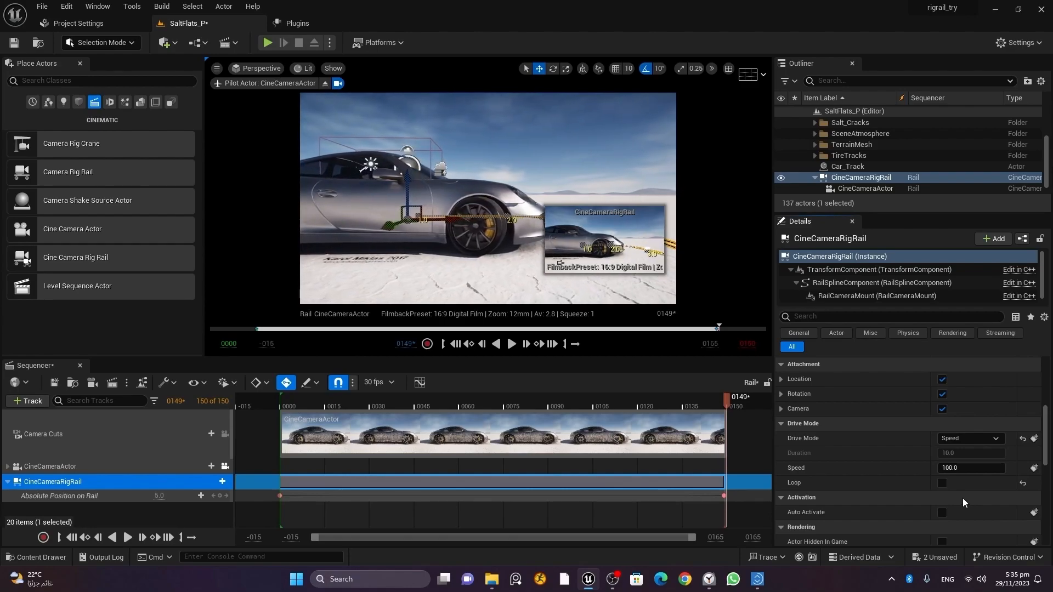
left_click(967, 470)
type("5")
key("Return")
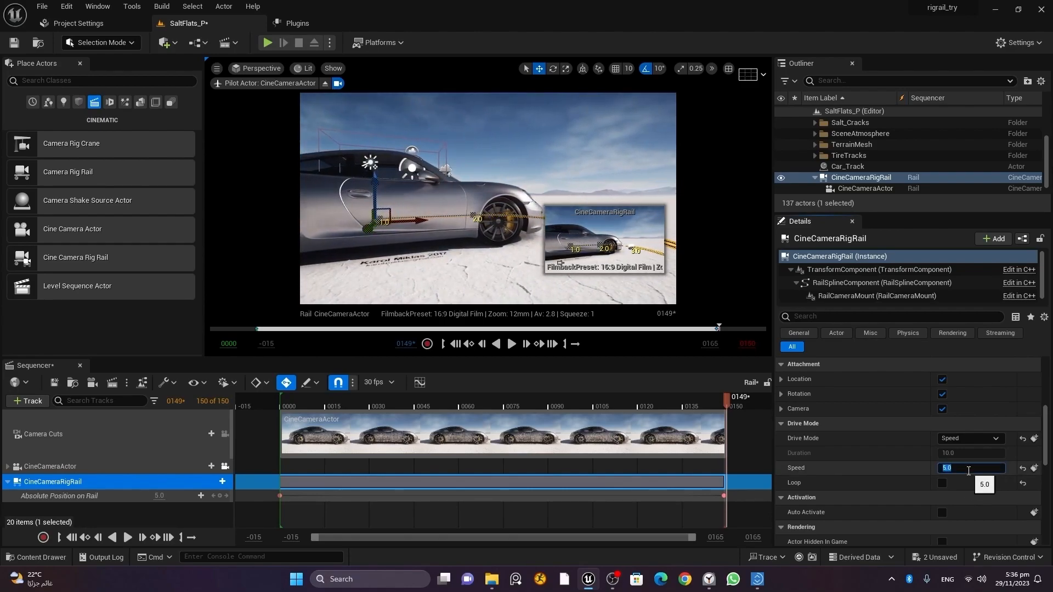
left_click(943, 484)
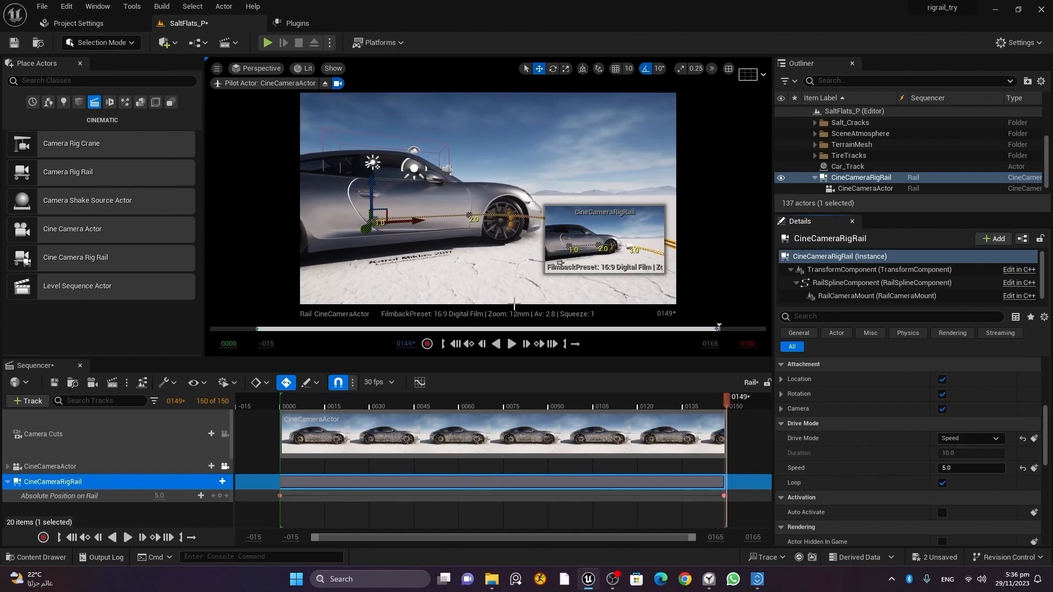
Disable Loop, set the rig's Speed to 50 and enable Loop again to preview the faster motion.
left_click(942, 483)
left_click(967, 470)
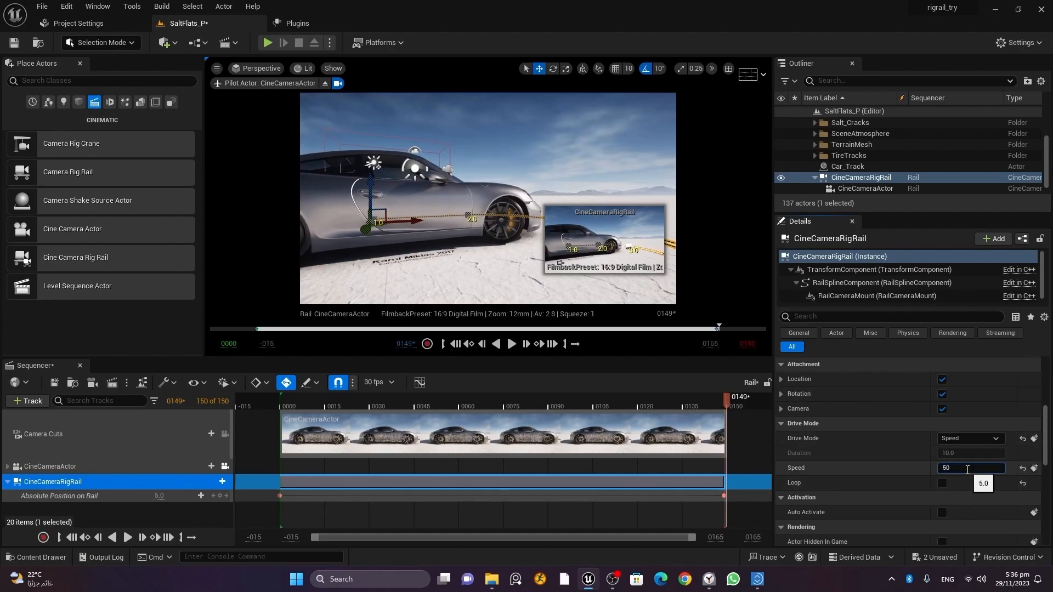
left_click(942, 484)
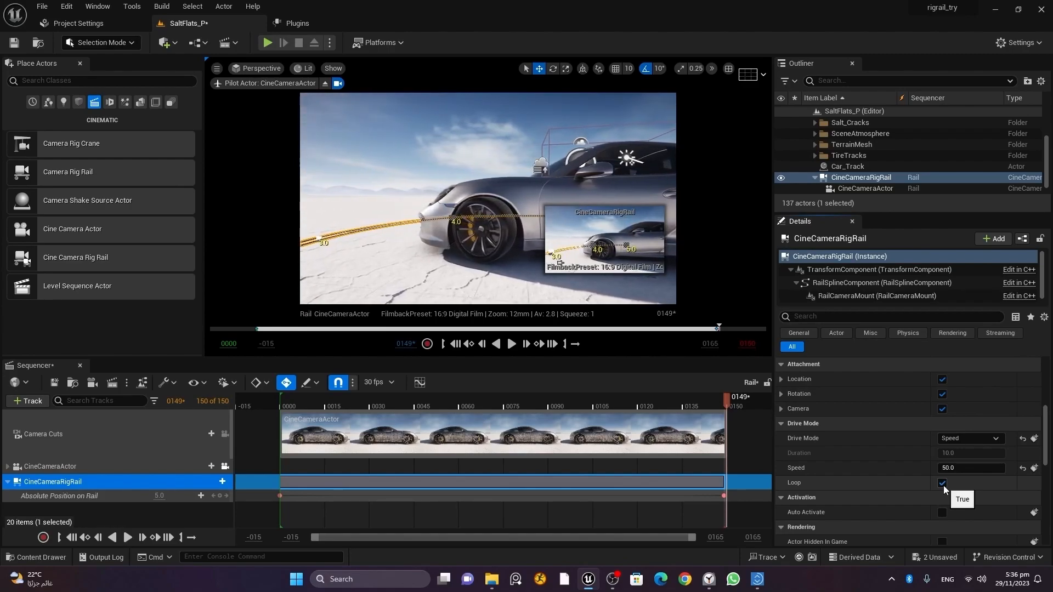
Disable Loop, try a Speed of 500, set it to 101 instead and re-enable Loop.
left_click(943, 483)
left_click(968, 467)
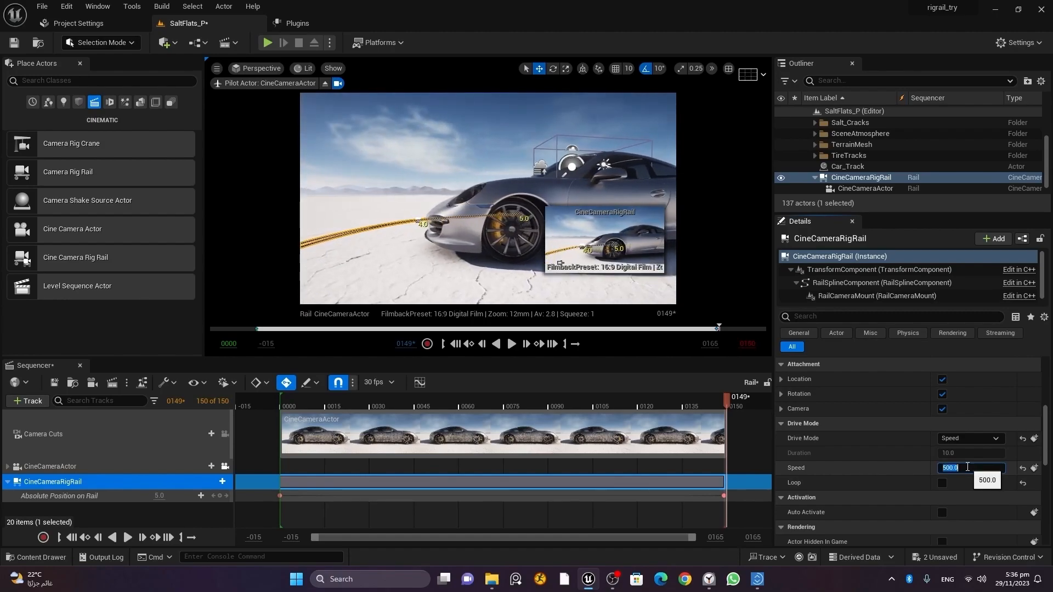
key("Return")
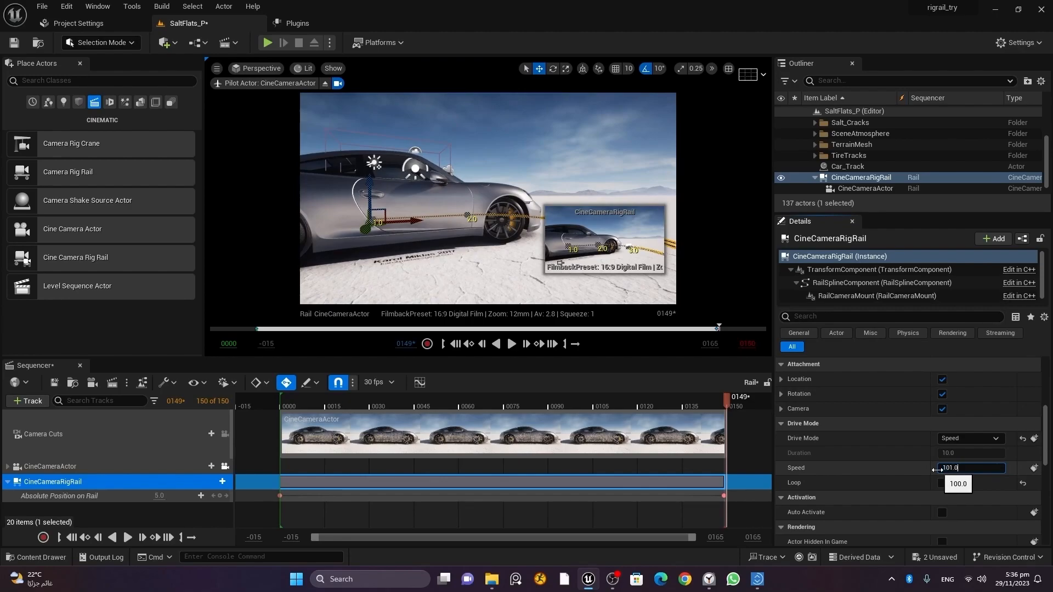
left_click(942, 483)
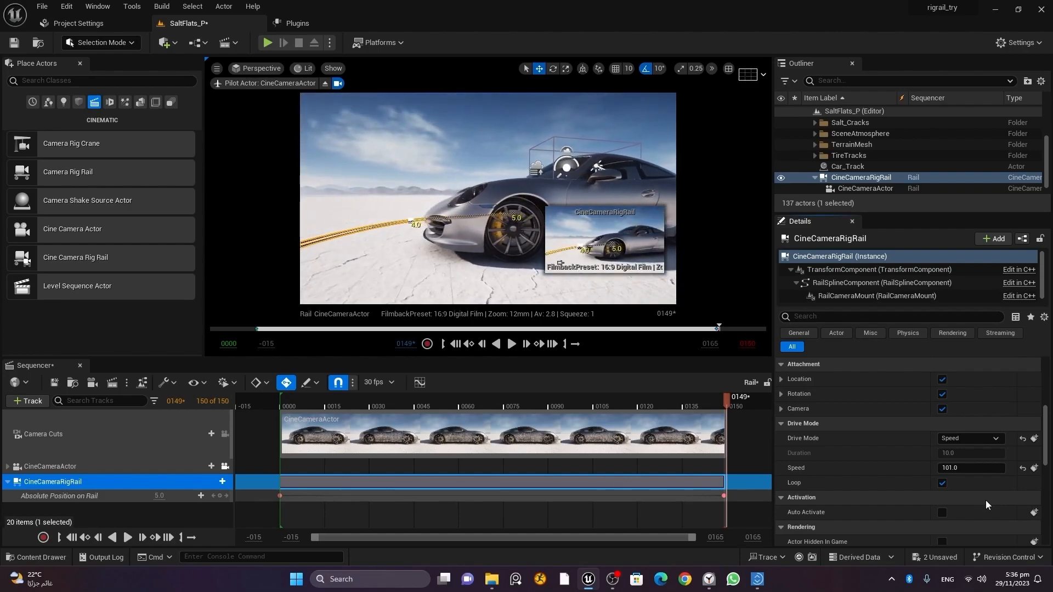
Enable Actor Hidden In Game on the CineCameraRigRail, and select the TerrainMesh folder so that no actor is selected.
scroll(891, 455, "down", 2)
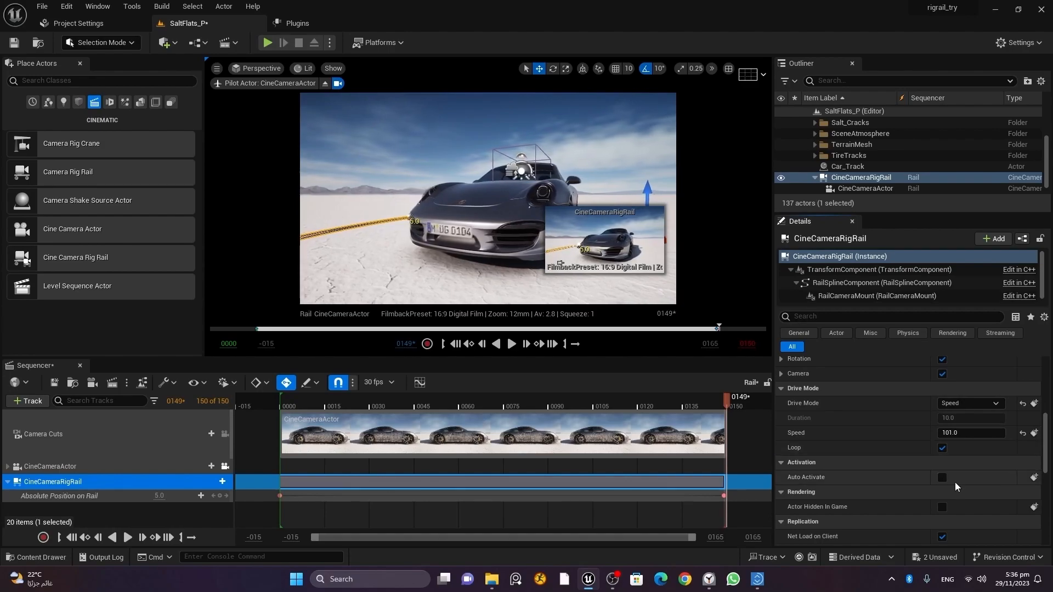
scroll(902, 459, "down", 2)
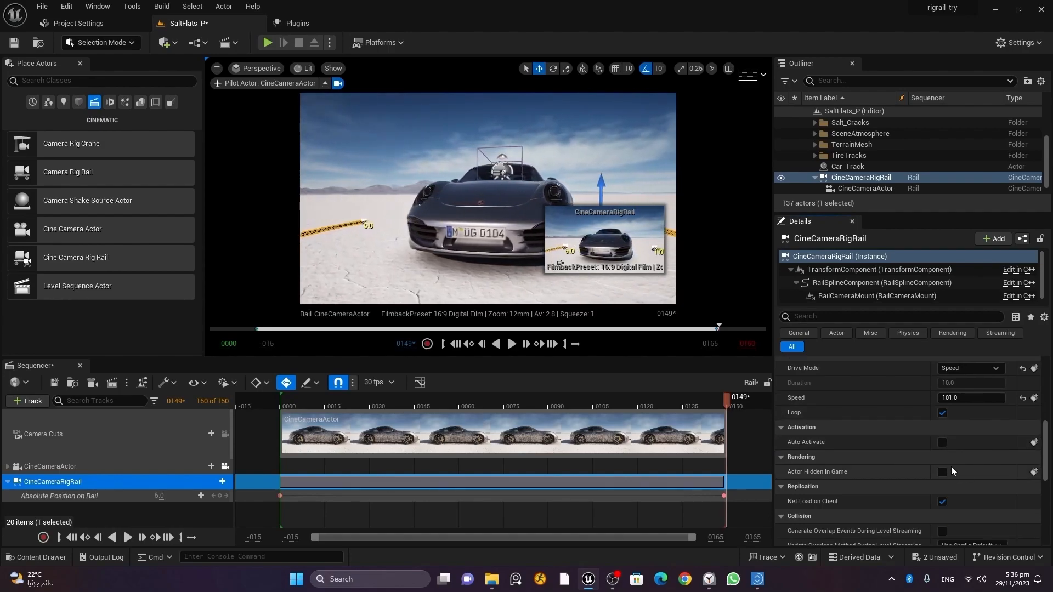
left_click(942, 471)
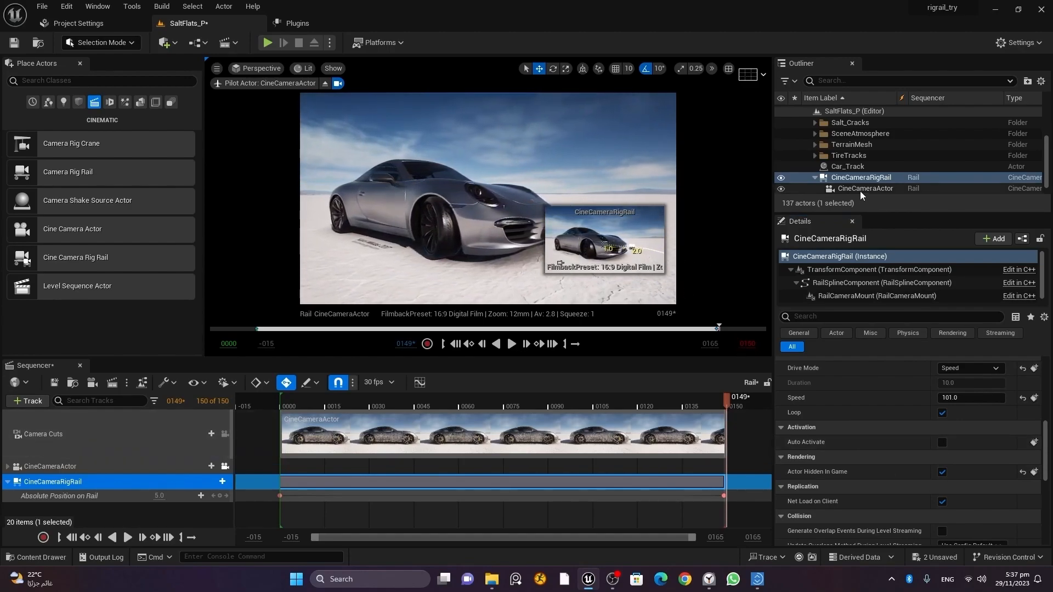
left_click(854, 165)
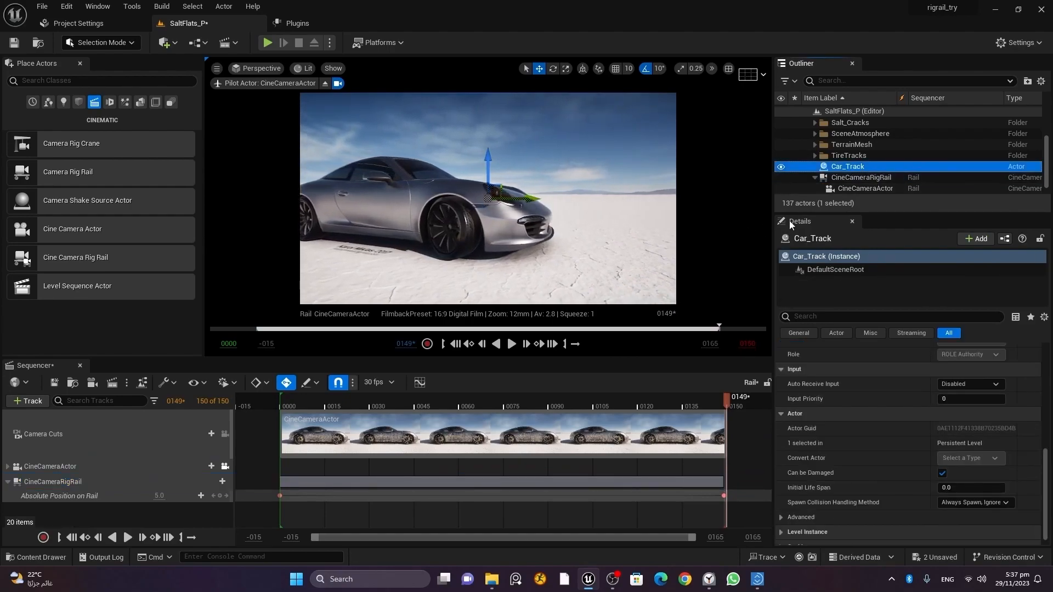
left_click(854, 144)
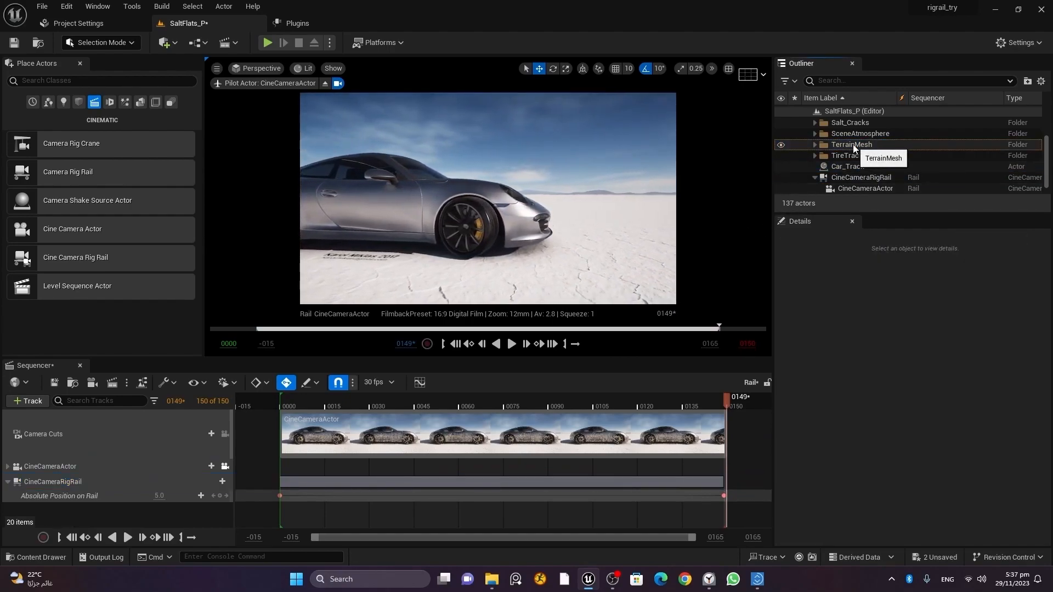